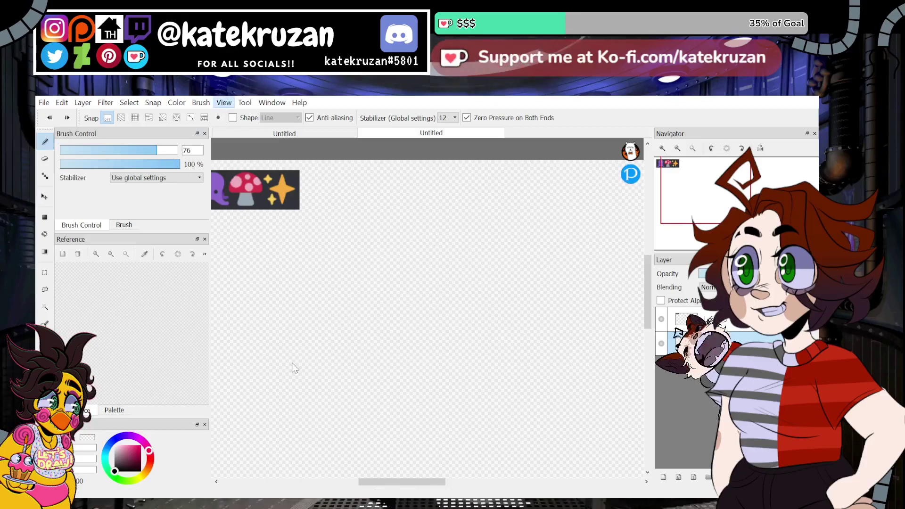
Step: Sketch a round head with a curved vertical centre line and a curved horizontal eye guideline
{"action": "left_click_drag", "start_coordinate": [418, 251], "coordinate": [447, 268]}
{"action": "left_click_drag", "start_coordinate": [390, 239], "coordinate": [369, 378]}
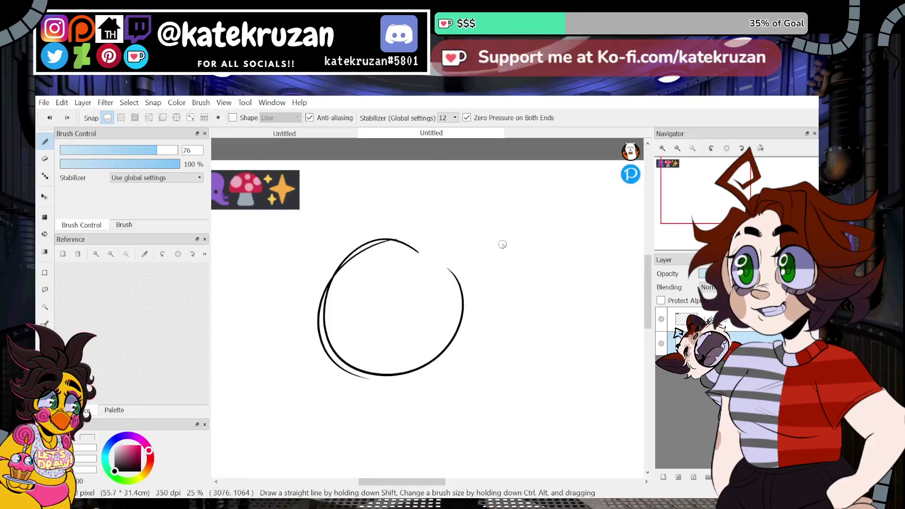
{"action": "left_click_drag", "start_coordinate": [384, 243], "coordinate": [396, 381]}
{"action": "left_click_drag", "start_coordinate": [371, 329], "coordinate": [407, 376]}
{"action": "left_click_drag", "start_coordinate": [323, 333], "coordinate": [434, 336]}
{"action": "key", "text": "ctrl+z"}
{"action": "left_click_drag", "start_coordinate": [323, 332], "coordinate": [405, 347]}
Step: Draw the lower cheek and chin contour and outline two large oval eyes along the guideline
{"action": "mouse_move", "coordinate": [328, 378]}
{"action": "left_mouse_down"}
{"action": "mouse_move", "coordinate": [410, 391]}
{"action": "mouse_move", "coordinate": [428, 367]}
{"action": "left_mouse_up"}
{"action": "mouse_move", "coordinate": [329, 354]}
{"action": "left_mouse_down"}
{"action": "mouse_move", "coordinate": [360, 372]}
{"action": "mouse_move", "coordinate": [431, 309]}
{"action": "left_mouse_up"}
{"action": "mouse_move", "coordinate": [387, 358]}
{"action": "left_mouse_down"}
{"action": "mouse_move", "coordinate": [403, 365]}
{"action": "mouse_move", "coordinate": [435, 336]}
{"action": "left_mouse_up"}
{"action": "mouse_move", "coordinate": [326, 333]}
{"action": "left_mouse_down"}
{"action": "mouse_move", "coordinate": [358, 360]}
{"action": "mouse_move", "coordinate": [337, 358]}
{"action": "mouse_move", "coordinate": [357, 370]}
{"action": "left_mouse_up"}
Step: Erase the construction lines around the eyes and redraw the larger eye's lower lid
{"action": "key", "text": "z"}
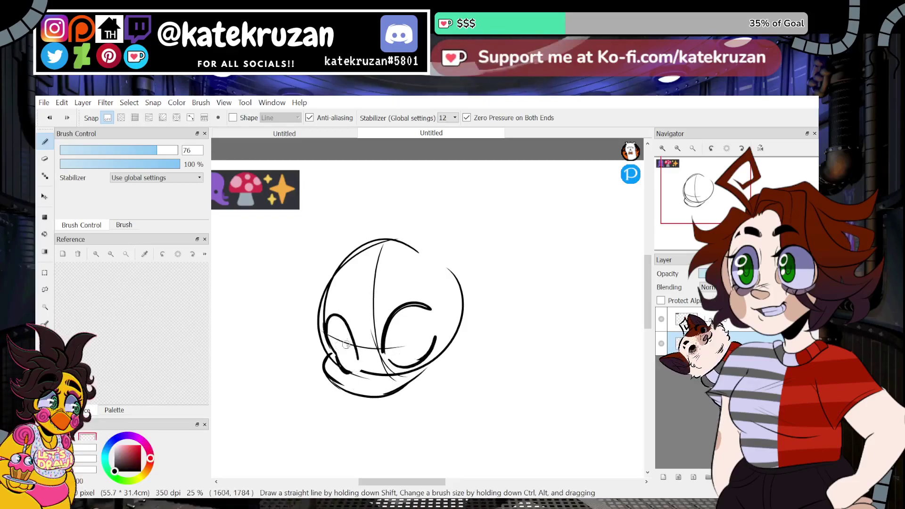
{"action": "mouse_move", "coordinate": [335, 340]}
{"action": "left_mouse_down"}
{"action": "mouse_move", "coordinate": [383, 270]}
{"action": "mouse_move", "coordinate": [359, 343]}
{"action": "mouse_move", "coordinate": [365, 373]}
{"action": "mouse_move", "coordinate": [393, 376]}
{"action": "mouse_move", "coordinate": [371, 338]}
{"action": "mouse_move", "coordinate": [364, 356]}
{"action": "left_mouse_up"}
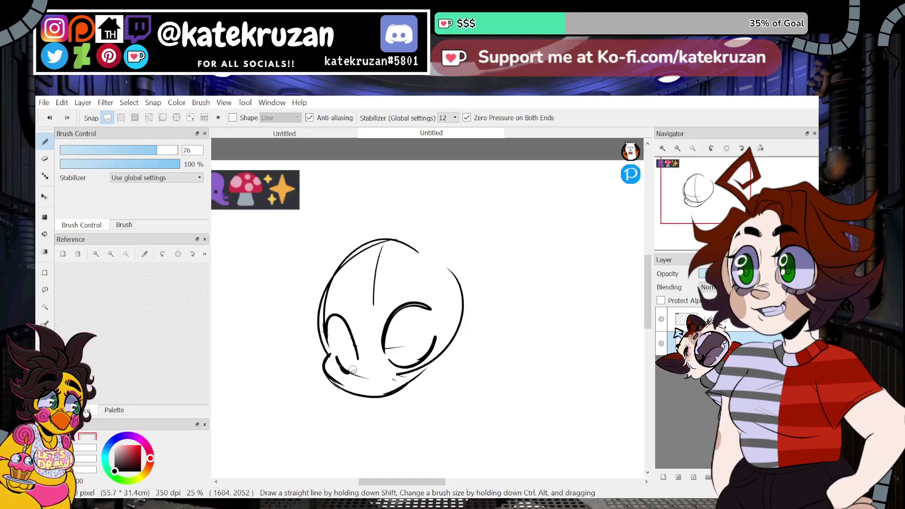
{"action": "left_click_drag", "start_coordinate": [390, 363], "coordinate": [422, 353]}
{"action": "key", "text": "z"}
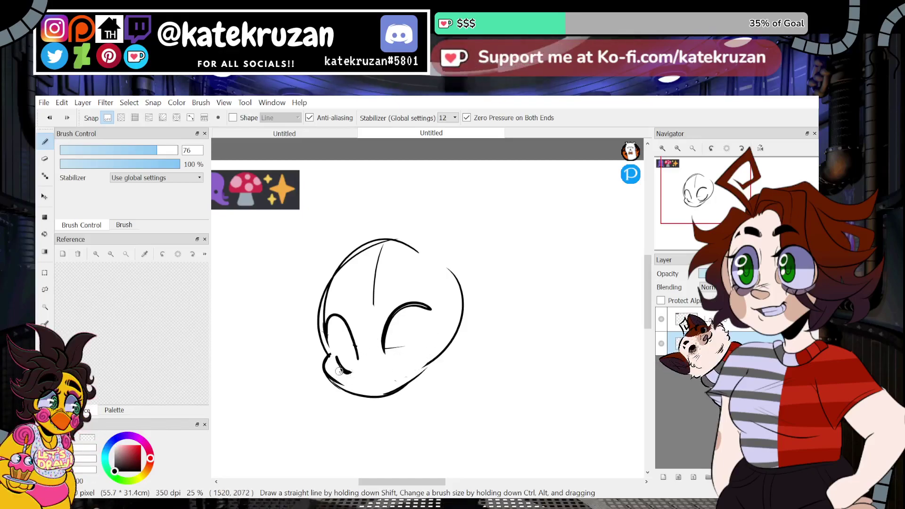
{"action": "left_click_drag", "start_coordinate": [389, 365], "coordinate": [428, 346]}
{"action": "left_click_drag", "start_coordinate": [703, 188], "coordinate": [697, 200]}
Step: Erase the rough right side of the jaw and redraw it as one curve joining cheek and chin
{"action": "key", "text": "z"}
{"action": "left_click_drag", "start_coordinate": [419, 331], "coordinate": [484, 283]}
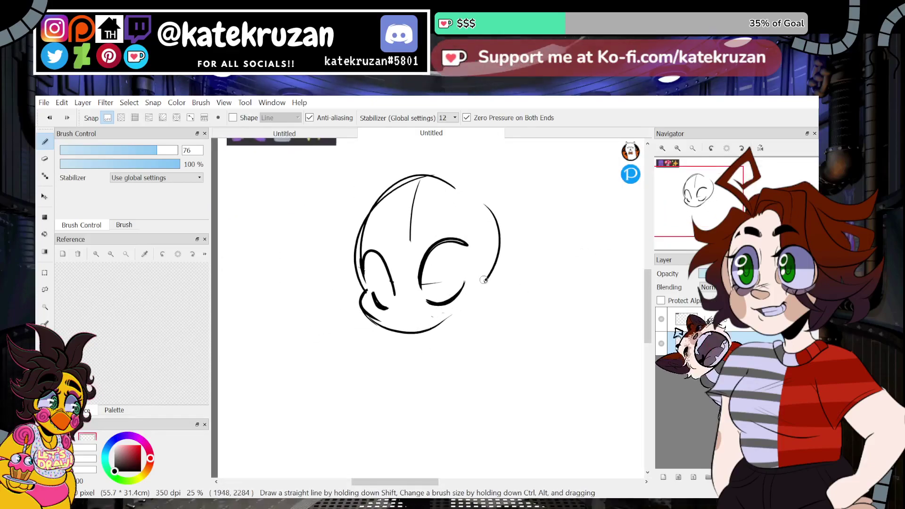
{"action": "key", "text": "z"}
{"action": "mouse_move", "coordinate": [416, 334]}
{"action": "left_mouse_down"}
{"action": "mouse_move", "coordinate": [460, 312]}
{"action": "mouse_move", "coordinate": [488, 277]}
{"action": "left_mouse_up"}
{"action": "left_click_drag", "start_coordinate": [722, 204], "coordinate": [707, 200]}
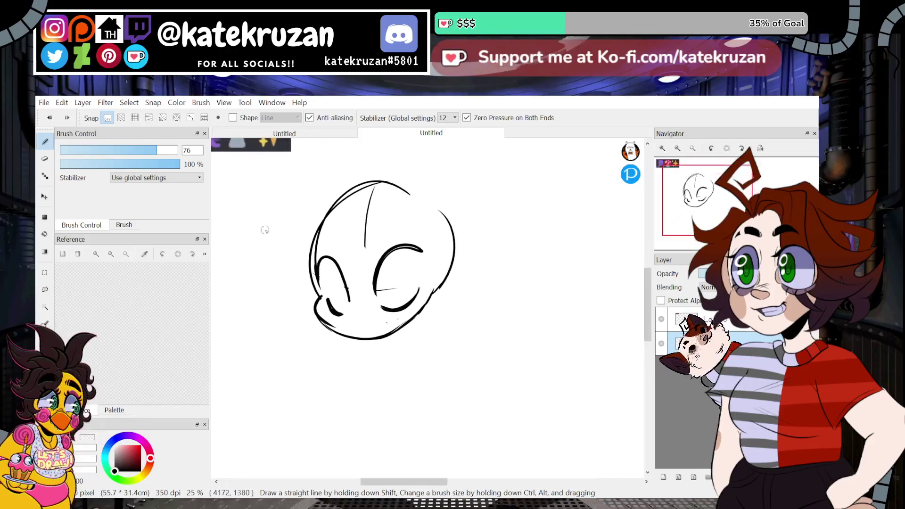
{"action": "left_click", "coordinate": [44, 196]}
{"action": "mouse_move", "coordinate": [470, 264]}
{"action": "left_mouse_down"}
{"action": "mouse_move", "coordinate": [511, 334]}
{"action": "mouse_move", "coordinate": [305, 174]}
{"action": "mouse_move", "coordinate": [263, 180]}
{"action": "mouse_move", "coordinate": [292, 238]}
{"action": "left_mouse_up"}
{"action": "key", "text": "b"}
{"action": "left_click_drag", "start_coordinate": [307, 260], "coordinate": [325, 297]}
{"action": "key", "text": "ctrl+z"}
{"action": "key", "text": "ctrl+z"}
{"action": "key", "text": "ctrl+z"}
{"action": "mouse_move", "coordinate": [296, 177]}
{"action": "left_mouse_down"}
{"action": "mouse_move", "coordinate": [250, 190]}
{"action": "mouse_move", "coordinate": [348, 335]}
{"action": "left_mouse_up"}
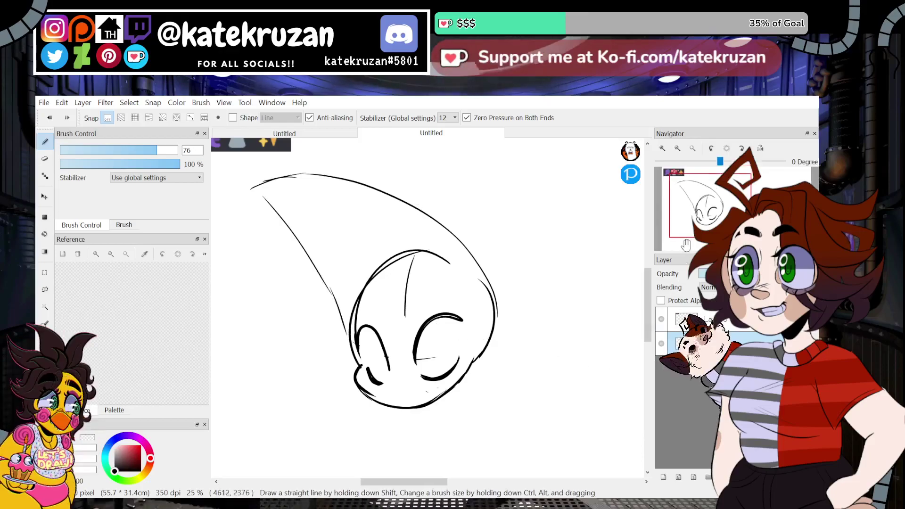
{"action": "key", "text": "ctrl+z"}
{"action": "key", "text": "ctrl+z"}
{"action": "key", "text": "ctrl+z"}
{"action": "key", "text": "ctrl+z"}
{"action": "key", "text": "ctrl+z"}
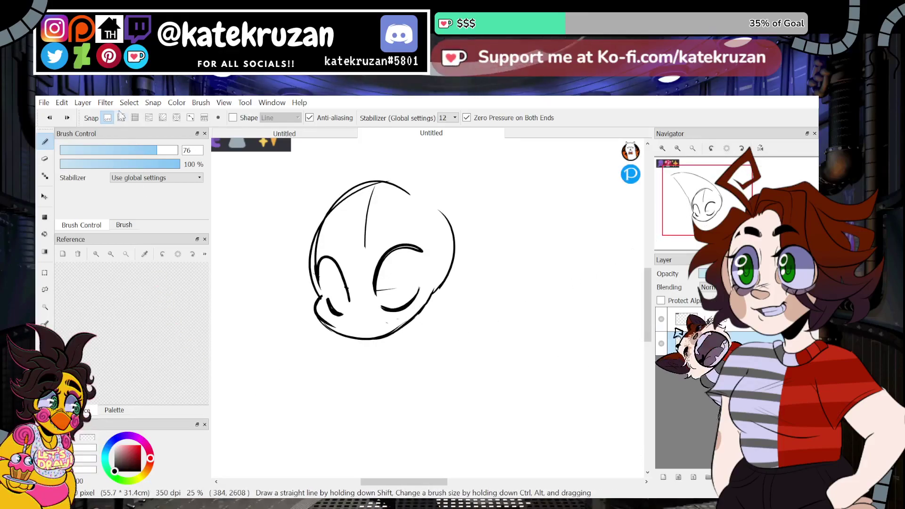
Step: Scale the head sketch down with a transform to make room on the canvas
{"action": "left_click", "coordinate": [130, 103]}
{"action": "left_click", "coordinate": [167, 231]}
{"action": "left_click_drag", "start_coordinate": [455, 158], "coordinate": [426, 235]}
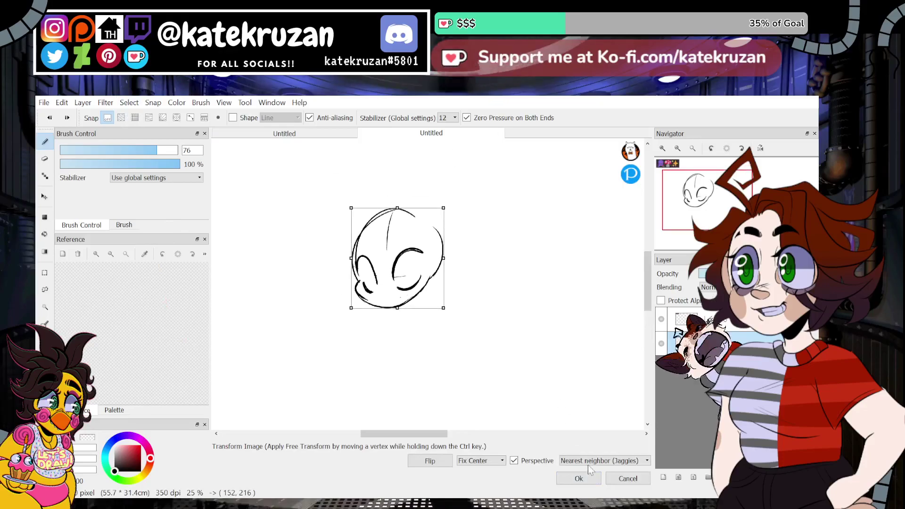
{"action": "left_click", "coordinate": [579, 478]}
Step: Sketch a tall pointed mantle rising from the head and leaning left, with a rounded tip
{"action": "left_click_drag", "start_coordinate": [354, 169], "coordinate": [404, 215]}
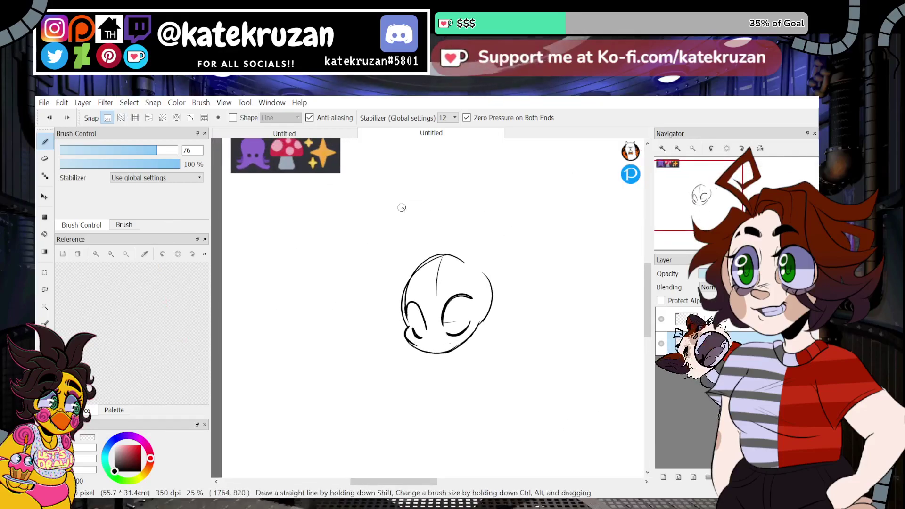
{"action": "mouse_move", "coordinate": [488, 256]}
{"action": "left_mouse_down"}
{"action": "mouse_move", "coordinate": [419, 216]}
{"action": "mouse_move", "coordinate": [386, 153]}
{"action": "mouse_move", "coordinate": [367, 209]}
{"action": "mouse_move", "coordinate": [385, 280]}
{"action": "left_mouse_up"}
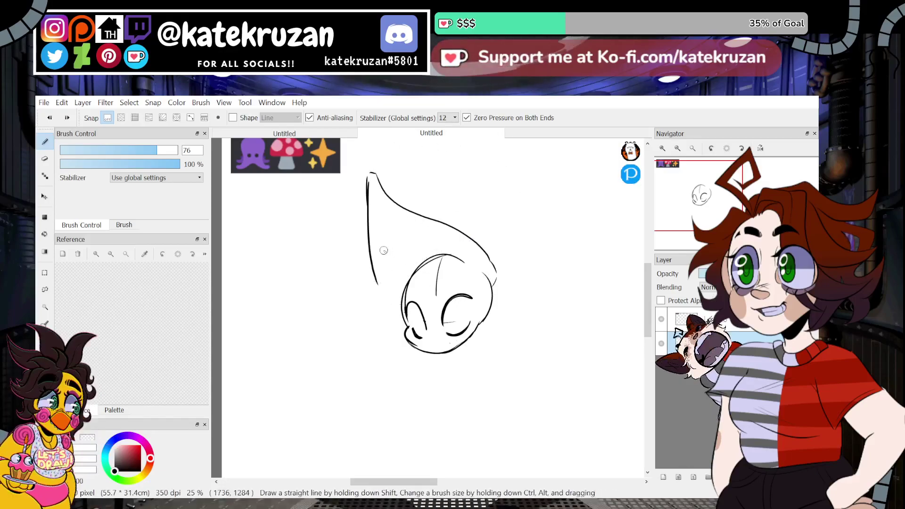
{"action": "key", "text": "ctrl+z"}
{"action": "mouse_move", "coordinate": [366, 190]}
{"action": "left_mouse_down"}
{"action": "mouse_move", "coordinate": [378, 287]}
{"action": "mouse_move", "coordinate": [395, 302]}
{"action": "left_mouse_up"}
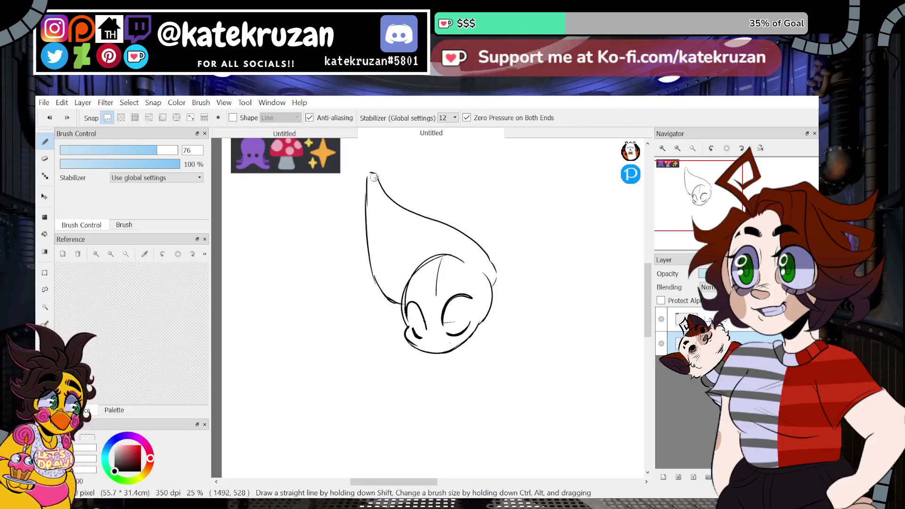
{"action": "left_click_drag", "start_coordinate": [370, 172], "coordinate": [366, 201]}
Step: Draw a wavy, curling plume with a spiral end around the tip of the mantle
{"action": "left_click_drag", "start_coordinate": [620, 186], "coordinate": [631, 244]}
{"action": "mouse_move", "coordinate": [373, 256]}
{"action": "left_mouse_down"}
{"action": "mouse_move", "coordinate": [361, 230]}
{"action": "mouse_move", "coordinate": [369, 197]}
{"action": "mouse_move", "coordinate": [416, 184]}
{"action": "left_mouse_up"}
{"action": "key", "text": "ctrl+z"}
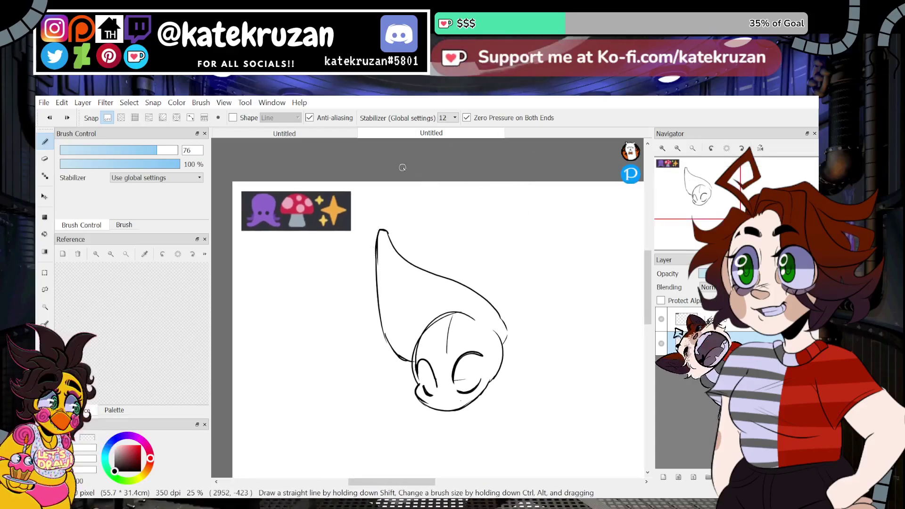
{"action": "mouse_move", "coordinate": [374, 267]}
{"action": "left_mouse_down"}
{"action": "mouse_move", "coordinate": [365, 241]}
{"action": "mouse_move", "coordinate": [376, 192]}
{"action": "left_mouse_up"}
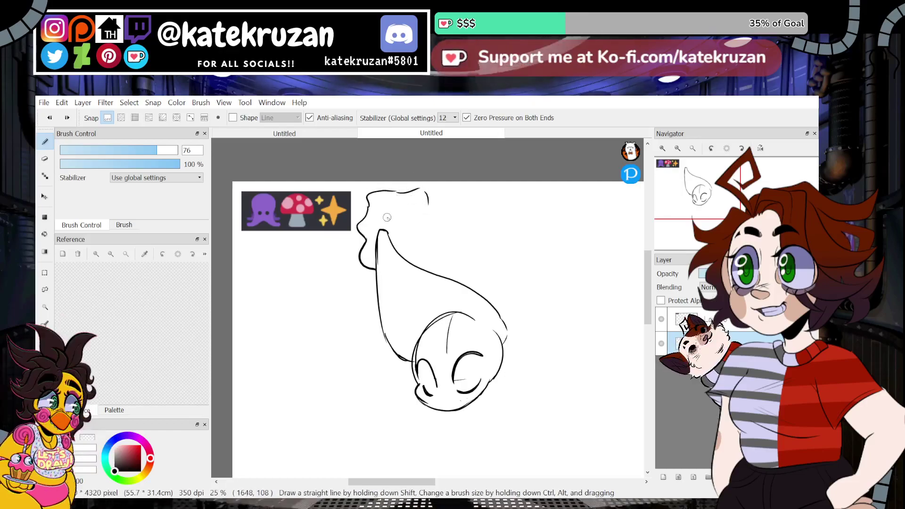
{"action": "mouse_move", "coordinate": [400, 194]}
{"action": "left_mouse_down"}
{"action": "mouse_move", "coordinate": [423, 214]}
{"action": "mouse_move", "coordinate": [414, 217]}
{"action": "mouse_move", "coordinate": [395, 195]}
{"action": "mouse_move", "coordinate": [382, 212]}
{"action": "mouse_move", "coordinate": [396, 242]}
{"action": "mouse_move", "coordinate": [418, 206]}
{"action": "left_mouse_up"}
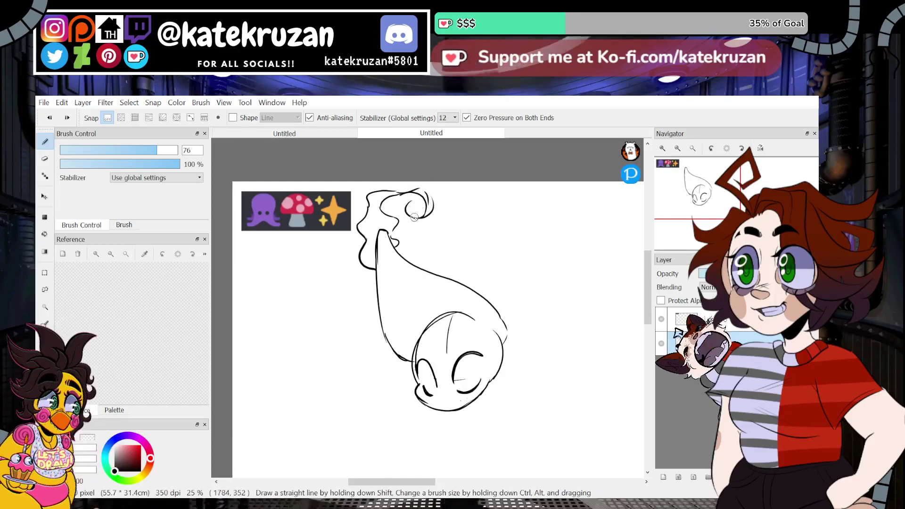
{"action": "mouse_move", "coordinate": [423, 212]}
{"action": "left_mouse_down"}
{"action": "mouse_move", "coordinate": [405, 197]}
{"action": "mouse_move", "coordinate": [383, 206]}
{"action": "mouse_move", "coordinate": [399, 248]}
{"action": "mouse_move", "coordinate": [389, 202]}
{"action": "mouse_move", "coordinate": [370, 200]}
{"action": "mouse_move", "coordinate": [366, 231]}
{"action": "left_mouse_up"}
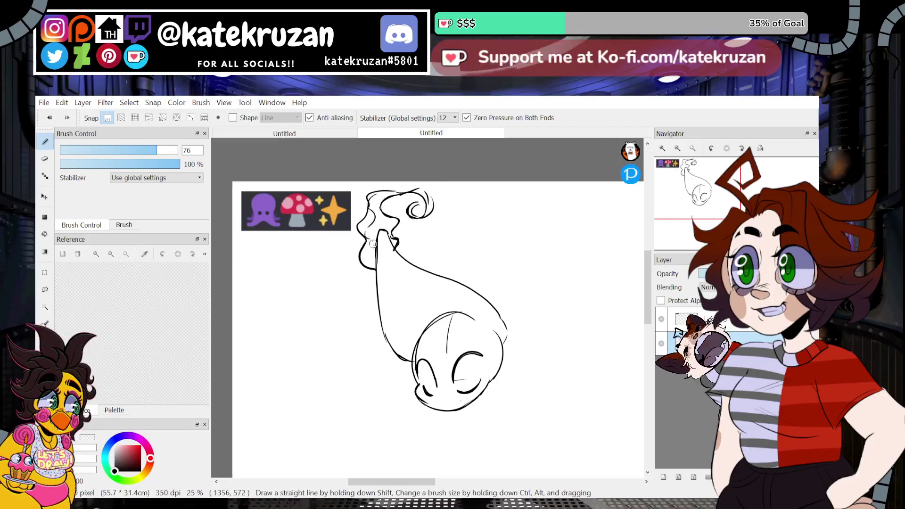
Step: Thicken the jawline and draw irises with dark pupils inside both eyes
{"action": "mouse_move", "coordinate": [706, 207]}
{"action": "left_mouse_down"}
{"action": "mouse_move", "coordinate": [702, 200]}
{"action": "mouse_move", "coordinate": [702, 210]}
{"action": "left_mouse_up"}
{"action": "left_click_drag", "start_coordinate": [473, 233], "coordinate": [444, 270]}
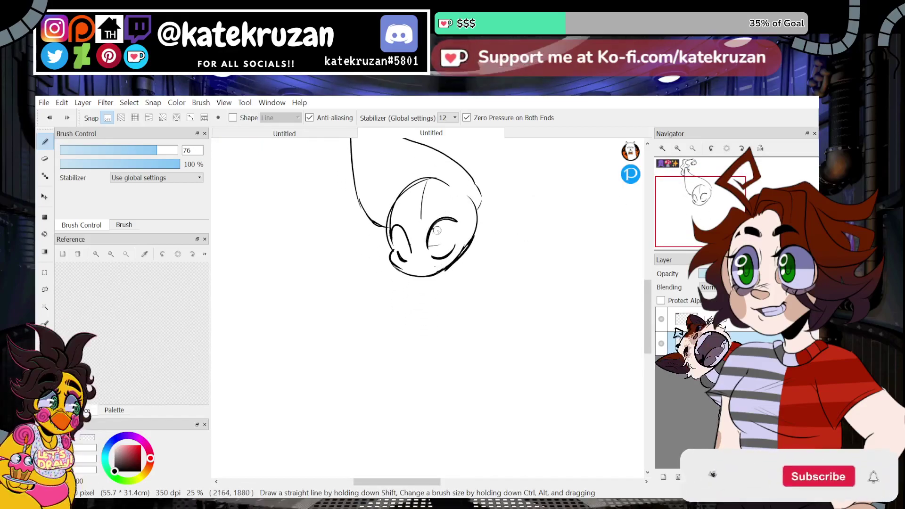
{"action": "left_click_drag", "start_coordinate": [435, 229], "coordinate": [439, 258]}
{"action": "mouse_move", "coordinate": [405, 231]}
{"action": "left_mouse_down"}
{"action": "mouse_move", "coordinate": [449, 202]}
{"action": "mouse_move", "coordinate": [458, 217]}
{"action": "mouse_move", "coordinate": [405, 237]}
{"action": "mouse_move", "coordinate": [406, 256]}
{"action": "left_mouse_up"}
{"action": "key", "text": "ctrl+z"}
{"action": "key", "text": "ctrl+z"}
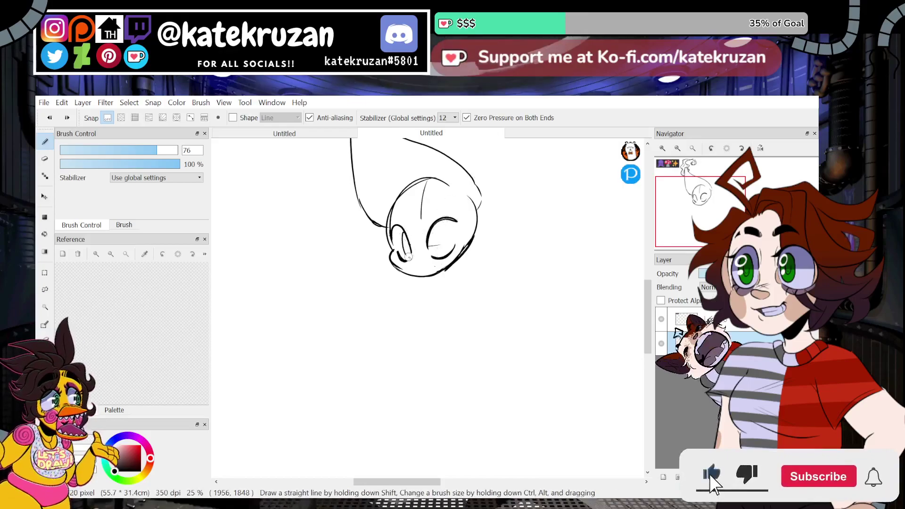
{"action": "mouse_move", "coordinate": [447, 218]}
{"action": "left_mouse_down"}
{"action": "mouse_move", "coordinate": [405, 233]}
{"action": "mouse_move", "coordinate": [402, 246]}
{"action": "mouse_move", "coordinate": [402, 227]}
{"action": "mouse_move", "coordinate": [431, 238]}
{"action": "mouse_move", "coordinate": [451, 235]}
{"action": "left_mouse_up"}
{"action": "mouse_move", "coordinate": [444, 222]}
{"action": "left_mouse_down"}
{"action": "mouse_move", "coordinate": [443, 244]}
{"action": "mouse_move", "coordinate": [410, 250]}
{"action": "left_mouse_up"}
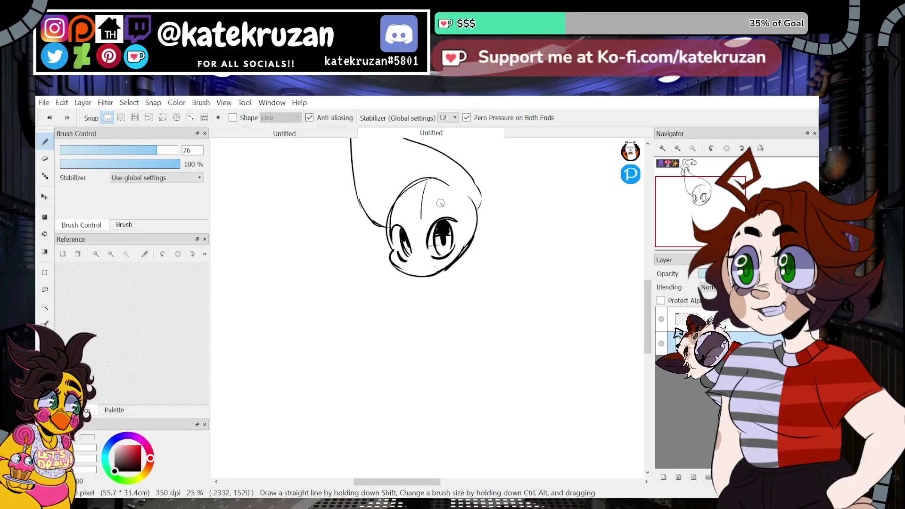
Step: Draw a dripping edge across the forehead and scatter small droplet spots over the mantle
{"action": "mouse_move", "coordinate": [408, 216]}
{"action": "left_mouse_down"}
{"action": "mouse_move", "coordinate": [427, 196]}
{"action": "mouse_move", "coordinate": [402, 202]}
{"action": "mouse_move", "coordinate": [408, 195]}
{"action": "mouse_move", "coordinate": [403, 217]}
{"action": "left_mouse_up"}
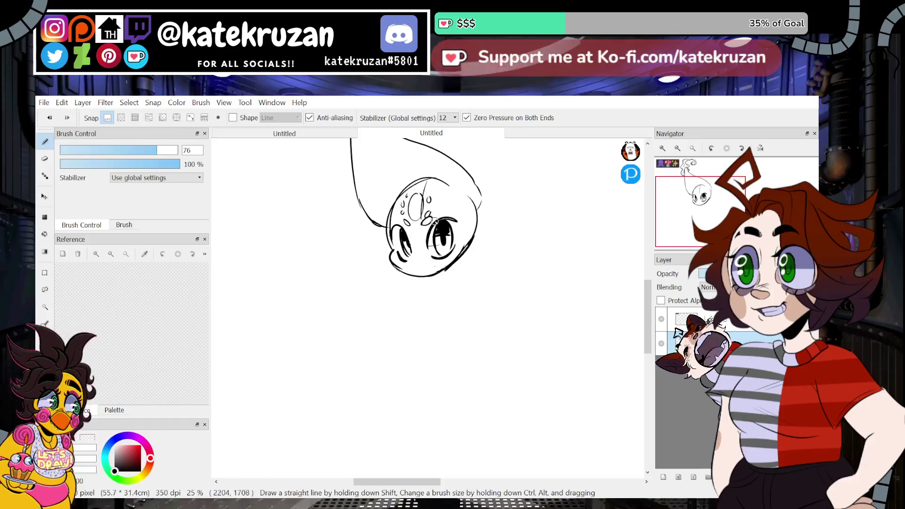
{"action": "scroll", "coordinate": [506, 230], "scroll_direction": "up", "scroll_amount": 3}
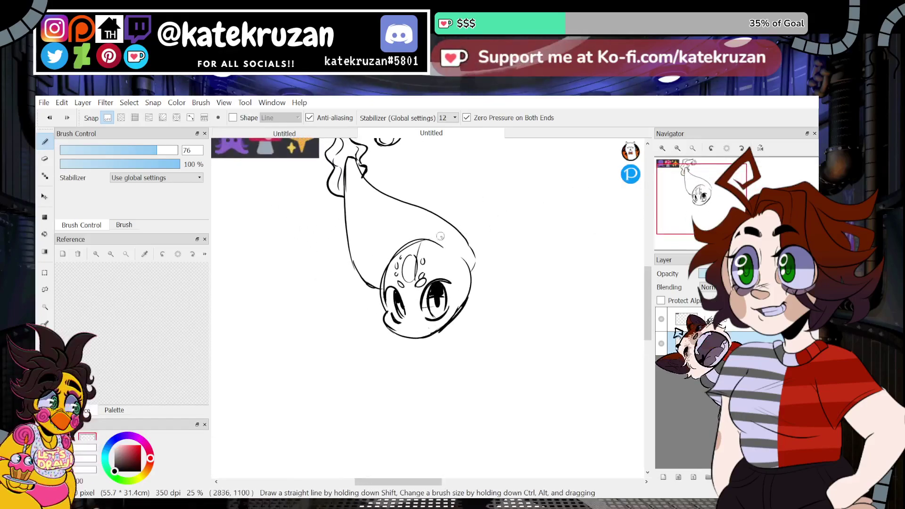
{"action": "mouse_move", "coordinate": [383, 284]}
{"action": "left_mouse_down"}
{"action": "mouse_move", "coordinate": [424, 238]}
{"action": "mouse_move", "coordinate": [415, 242]}
{"action": "mouse_move", "coordinate": [451, 253]}
{"action": "mouse_move", "coordinate": [401, 267]}
{"action": "mouse_move", "coordinate": [408, 256]}
{"action": "mouse_move", "coordinate": [420, 286]}
{"action": "mouse_move", "coordinate": [371, 261]}
{"action": "mouse_move", "coordinate": [389, 276]}
{"action": "mouse_move", "coordinate": [399, 271]}
{"action": "mouse_move", "coordinate": [417, 292]}
{"action": "mouse_move", "coordinate": [423, 271]}
{"action": "left_mouse_up"}
{"action": "left_click_drag", "start_coordinate": [410, 231], "coordinate": [418, 270]}
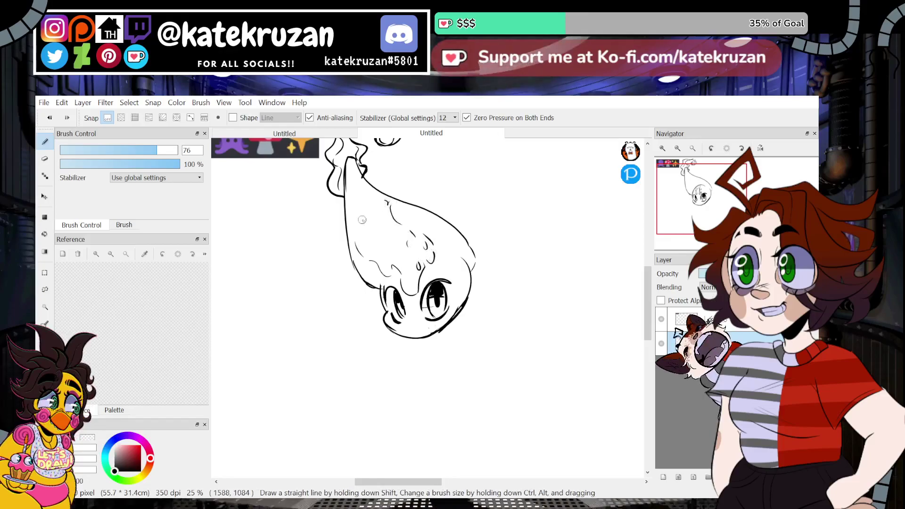
{"action": "left_click_drag", "start_coordinate": [364, 266], "coordinate": [369, 271]}
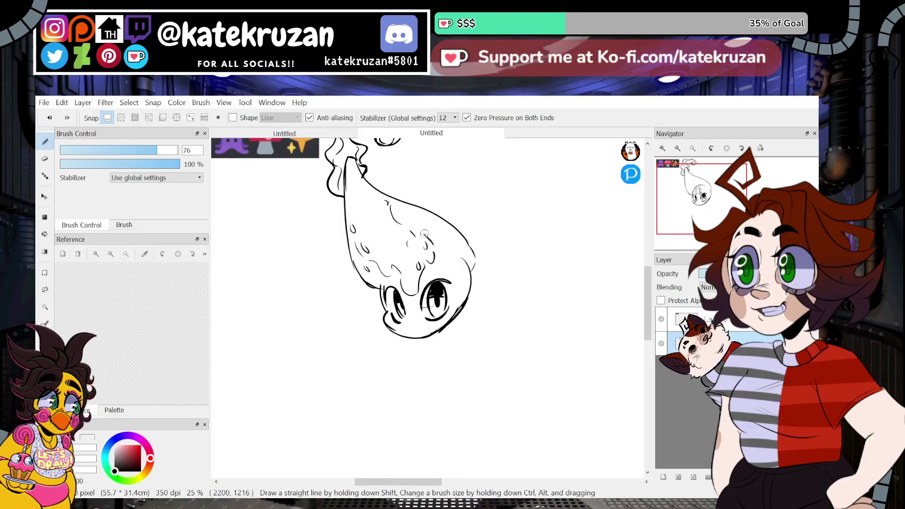
{"action": "left_click_drag", "start_coordinate": [414, 231], "coordinate": [427, 221]}
Step: Sketch the neck, shoulders and a narrow torso with a chest line and pointed waist below the head
{"action": "mouse_move", "coordinate": [706, 209]}
{"action": "left_mouse_down"}
{"action": "mouse_move", "coordinate": [701, 198]}
{"action": "mouse_move", "coordinate": [702, 213]}
{"action": "left_mouse_up"}
{"action": "mouse_move", "coordinate": [461, 292]}
{"action": "left_mouse_down"}
{"action": "mouse_move", "coordinate": [453, 314]}
{"action": "mouse_move", "coordinate": [485, 299]}
{"action": "left_mouse_up"}
{"action": "mouse_move", "coordinate": [417, 305]}
{"action": "left_mouse_down"}
{"action": "mouse_move", "coordinate": [397, 344]}
{"action": "mouse_move", "coordinate": [426, 362]}
{"action": "mouse_move", "coordinate": [453, 364]}
{"action": "left_mouse_up"}
{"action": "mouse_move", "coordinate": [464, 360]}
{"action": "left_mouse_down"}
{"action": "mouse_move", "coordinate": [499, 319]}
{"action": "mouse_move", "coordinate": [455, 363]}
{"action": "left_mouse_up"}
{"action": "mouse_move", "coordinate": [700, 226]}
{"action": "left_mouse_down"}
{"action": "mouse_move", "coordinate": [706, 197]}
{"action": "mouse_move", "coordinate": [701, 224]}
{"action": "left_mouse_up"}
{"action": "mouse_move", "coordinate": [417, 297]}
{"action": "left_mouse_down"}
{"action": "mouse_move", "coordinate": [394, 326]}
{"action": "mouse_move", "coordinate": [401, 404]}
{"action": "mouse_move", "coordinate": [476, 385]}
{"action": "left_mouse_up"}
{"action": "key", "text": "ctrl+z"}
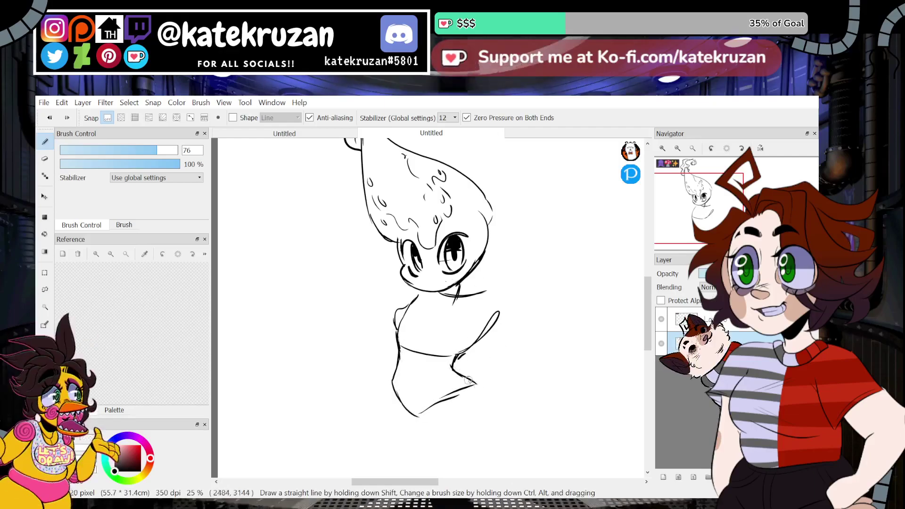
Step: Scale the whole character sketch down and move it up on the canvas
{"action": "left_click_drag", "start_coordinate": [715, 222], "coordinate": [709, 197]}
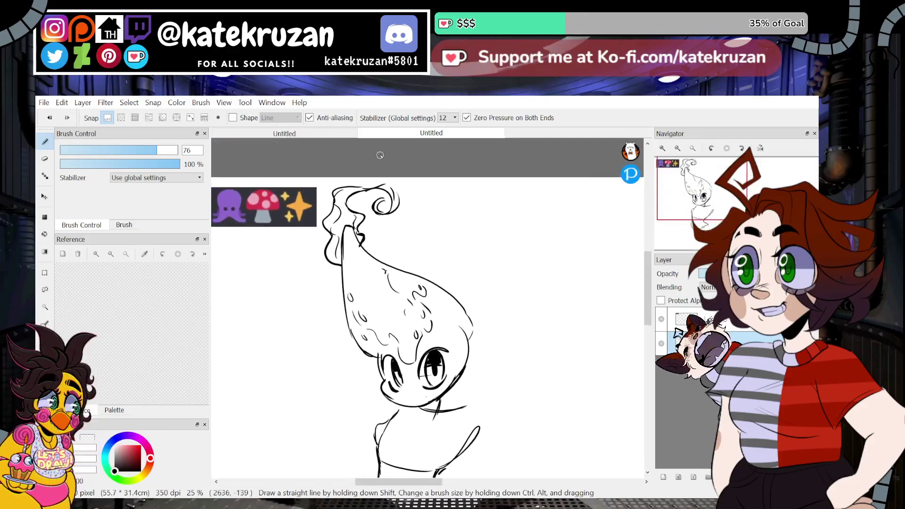
{"action": "key", "text": "ctrl+t"}
{"action": "left_click_drag", "start_coordinate": [481, 162], "coordinate": [442, 204]}
{"action": "left_click_drag", "start_coordinate": [424, 255], "coordinate": [425, 193]}
{"action": "left_click", "coordinate": [576, 476]}
{"action": "left_click_drag", "start_coordinate": [702, 201], "coordinate": [694, 188]}
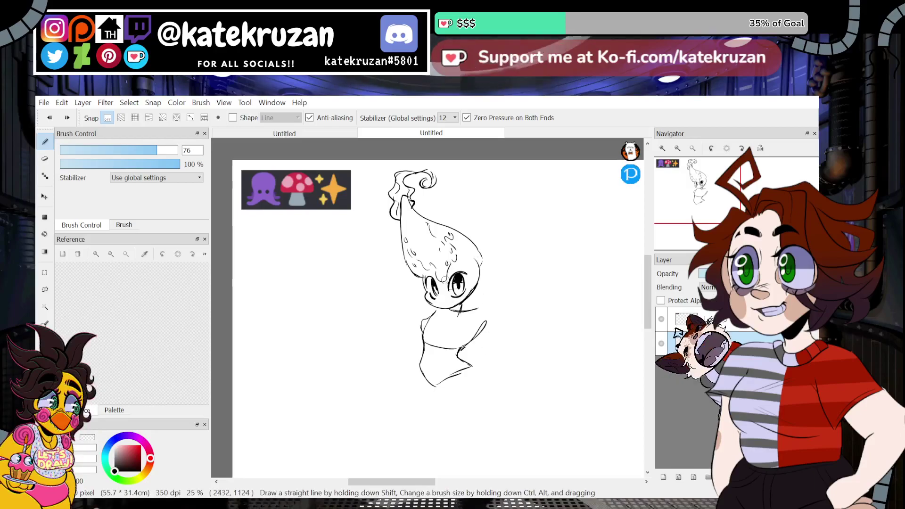
Step: Sketch a wide mushroom-cap skirt flaring from the waist, with a lower rim and round spots of different sizes
{"action": "mouse_move", "coordinate": [421, 359]}
{"action": "left_mouse_down"}
{"action": "mouse_move", "coordinate": [354, 370]}
{"action": "mouse_move", "coordinate": [359, 446]}
{"action": "mouse_move", "coordinate": [547, 402]}
{"action": "mouse_move", "coordinate": [506, 366]}
{"action": "left_mouse_up"}
{"action": "scroll", "coordinate": [492, 364], "scroll_direction": "down", "scroll_amount": 5}
{"action": "mouse_move", "coordinate": [329, 303]}
{"action": "left_mouse_down"}
{"action": "mouse_move", "coordinate": [381, 328]}
{"action": "mouse_move", "coordinate": [538, 283]}
{"action": "left_mouse_up"}
{"action": "left_click_drag", "start_coordinate": [354, 266], "coordinate": [401, 259]}
{"action": "mouse_move", "coordinate": [404, 295]}
{"action": "left_mouse_down"}
{"action": "mouse_move", "coordinate": [401, 306]}
{"action": "mouse_move", "coordinate": [405, 296]}
{"action": "left_mouse_up"}
{"action": "mouse_move", "coordinate": [455, 282]}
{"action": "left_mouse_down"}
{"action": "mouse_move", "coordinate": [454, 290]}
{"action": "mouse_move", "coordinate": [507, 270]}
{"action": "left_mouse_up"}
{"action": "left_click_drag", "start_coordinate": [423, 307], "coordinate": [426, 310]}
{"action": "left_click_drag", "start_coordinate": [348, 309], "coordinate": [330, 302]}
{"action": "left_click_drag", "start_coordinate": [511, 293], "coordinate": [536, 287]}
Step: Erase the rough right edge of the mushroom-cap skirt and redraw its curved rim and pointed corner
{"action": "left_click_drag", "start_coordinate": [704, 230], "coordinate": [698, 213]}
{"action": "key", "text": "z"}
{"action": "left_click_drag", "start_coordinate": [464, 307], "coordinate": [503, 292]}
{"action": "left_click_drag", "start_coordinate": [564, 281], "coordinate": [518, 256]}
{"action": "key", "text": "z"}
{"action": "left_click_drag", "start_coordinate": [460, 308], "coordinate": [539, 282]}
{"action": "left_click_drag", "start_coordinate": [510, 252], "coordinate": [541, 282]}
{"action": "mouse_move", "coordinate": [519, 256]}
{"action": "left_mouse_down"}
{"action": "mouse_move", "coordinate": [537, 281]}
{"action": "mouse_move", "coordinate": [494, 297]}
{"action": "mouse_move", "coordinate": [510, 291]}
{"action": "left_mouse_up"}
{"action": "key", "text": "z"}
{"action": "key", "text": "z"}
Step: Draw a thick front tentacle hanging from under the skirt and curling out to the right
{"action": "mouse_move", "coordinate": [703, 212]}
{"action": "left_mouse_down"}
{"action": "mouse_move", "coordinate": [701, 193]}
{"action": "mouse_move", "coordinate": [698, 213]}
{"action": "left_mouse_up"}
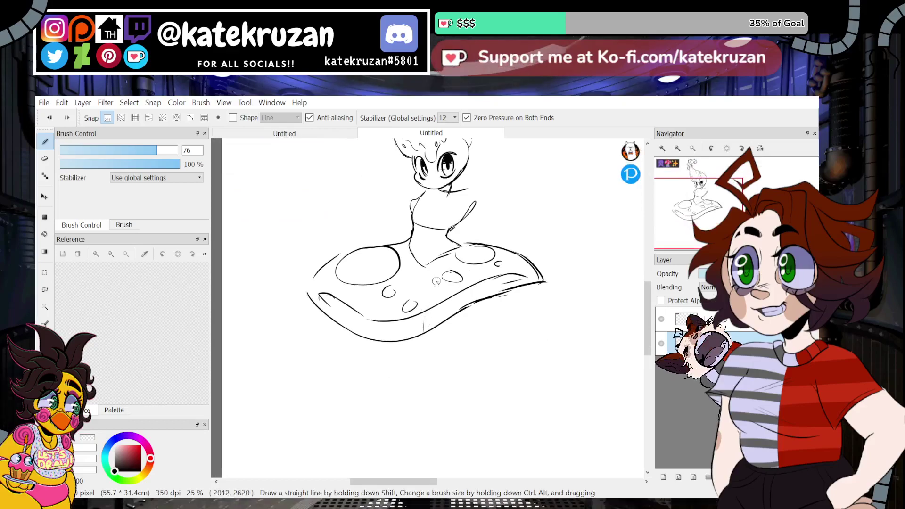
{"action": "mouse_move", "coordinate": [434, 305]}
{"action": "left_mouse_down"}
{"action": "mouse_move", "coordinate": [424, 453]}
{"action": "mouse_move", "coordinate": [515, 414]}
{"action": "mouse_move", "coordinate": [571, 421]}
{"action": "left_mouse_up"}
{"action": "mouse_move", "coordinate": [472, 287]}
{"action": "left_mouse_down"}
{"action": "mouse_move", "coordinate": [435, 387]}
{"action": "mouse_move", "coordinate": [451, 426]}
{"action": "mouse_move", "coordinate": [500, 405]}
{"action": "mouse_move", "coordinate": [549, 416]}
{"action": "mouse_move", "coordinate": [569, 407]}
{"action": "mouse_move", "coordinate": [568, 420]}
{"action": "left_mouse_up"}
Step: Draw a second, wavier tentacle on the right behind the front one and add oval suckers along both
{"action": "mouse_move", "coordinate": [716, 228]}
{"action": "left_mouse_down"}
{"action": "mouse_move", "coordinate": [703, 207]}
{"action": "mouse_move", "coordinate": [701, 221]}
{"action": "left_mouse_up"}
{"action": "mouse_move", "coordinate": [477, 257]}
{"action": "left_mouse_down"}
{"action": "mouse_move", "coordinate": [500, 317]}
{"action": "mouse_move", "coordinate": [540, 337]}
{"action": "mouse_move", "coordinate": [598, 403]}
{"action": "left_mouse_up"}
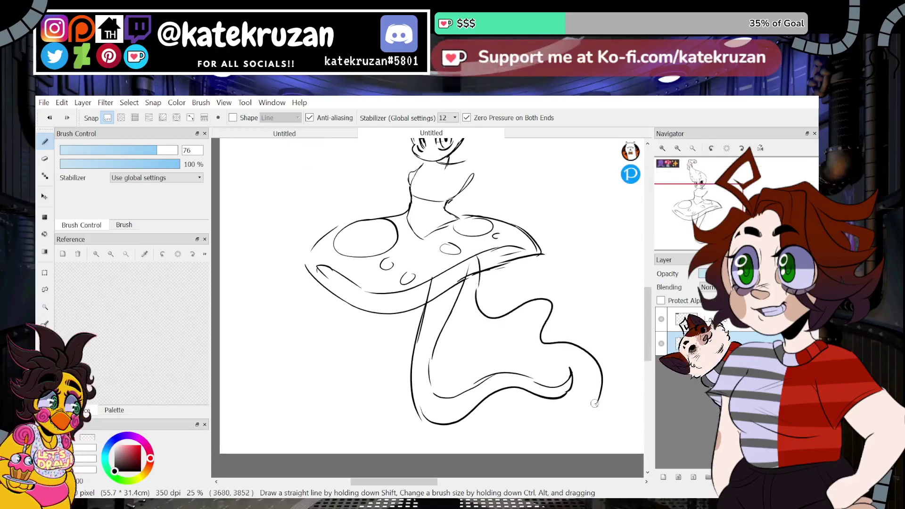
{"action": "mouse_move", "coordinate": [466, 328]}
{"action": "left_mouse_down"}
{"action": "mouse_move", "coordinate": [506, 338]}
{"action": "mouse_move", "coordinate": [595, 406]}
{"action": "left_mouse_up"}
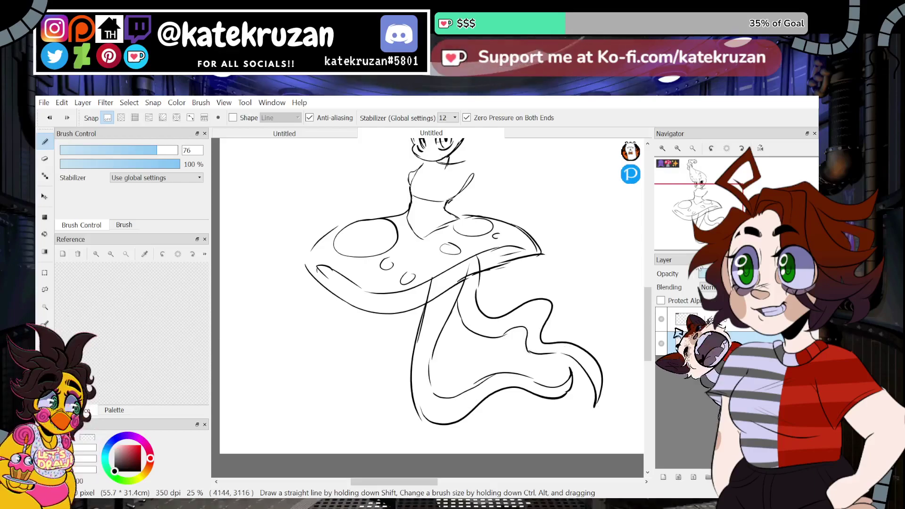
{"action": "left_click_drag", "start_coordinate": [458, 300], "coordinate": [464, 319]}
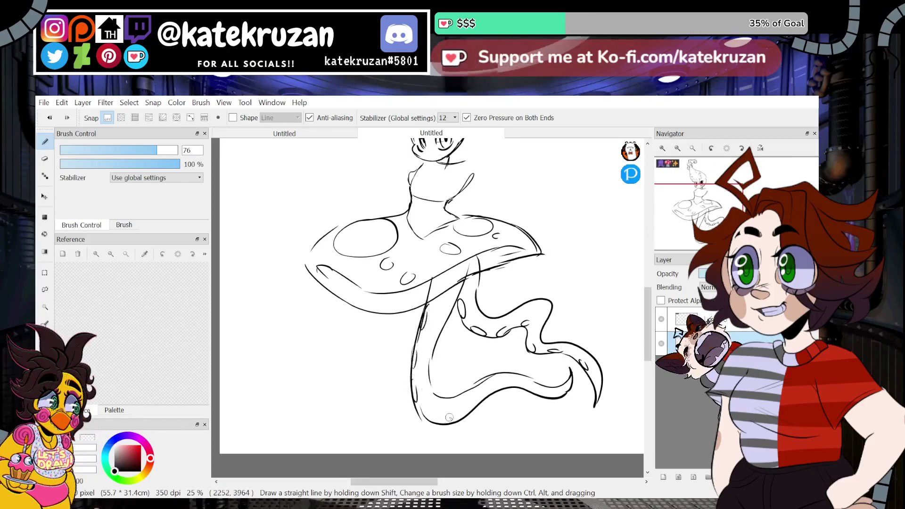
Step: Draw a curling tentacle to the left under the skirt and add oval suckers along its edge
{"action": "left_click_drag", "start_coordinate": [705, 215], "coordinate": [695, 230]}
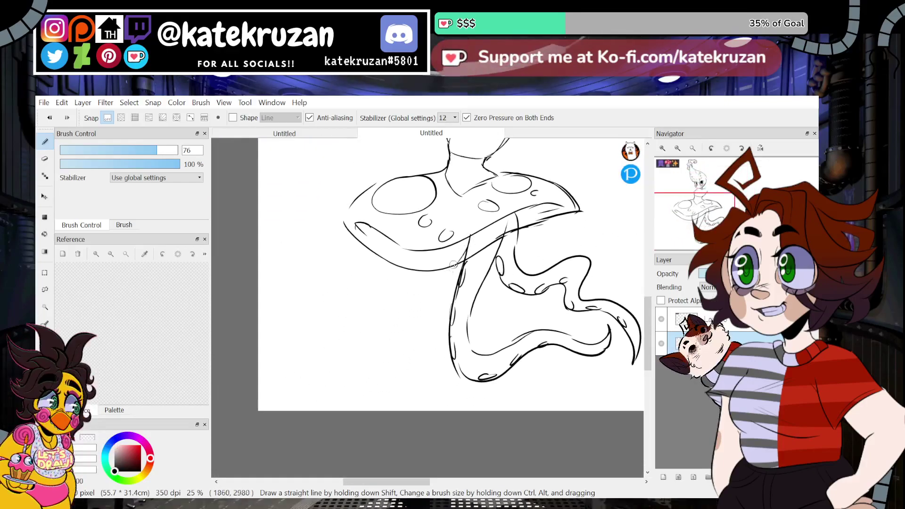
{"action": "mouse_move", "coordinate": [451, 238]}
{"action": "left_mouse_down"}
{"action": "mouse_move", "coordinate": [380, 375]}
{"action": "mouse_move", "coordinate": [341, 341]}
{"action": "mouse_move", "coordinate": [352, 353]}
{"action": "mouse_move", "coordinate": [346, 358]}
{"action": "mouse_move", "coordinate": [337, 342]}
{"action": "mouse_move", "coordinate": [310, 358]}
{"action": "mouse_move", "coordinate": [308, 288]}
{"action": "mouse_move", "coordinate": [295, 330]}
{"action": "mouse_move", "coordinate": [319, 312]}
{"action": "mouse_move", "coordinate": [372, 357]}
{"action": "mouse_move", "coordinate": [405, 249]}
{"action": "mouse_move", "coordinate": [374, 349]}
{"action": "mouse_move", "coordinate": [398, 262]}
{"action": "mouse_move", "coordinate": [380, 319]}
{"action": "mouse_move", "coordinate": [352, 333]}
{"action": "left_mouse_up"}
{"action": "left_click_drag", "start_coordinate": [415, 291], "coordinate": [401, 323]}
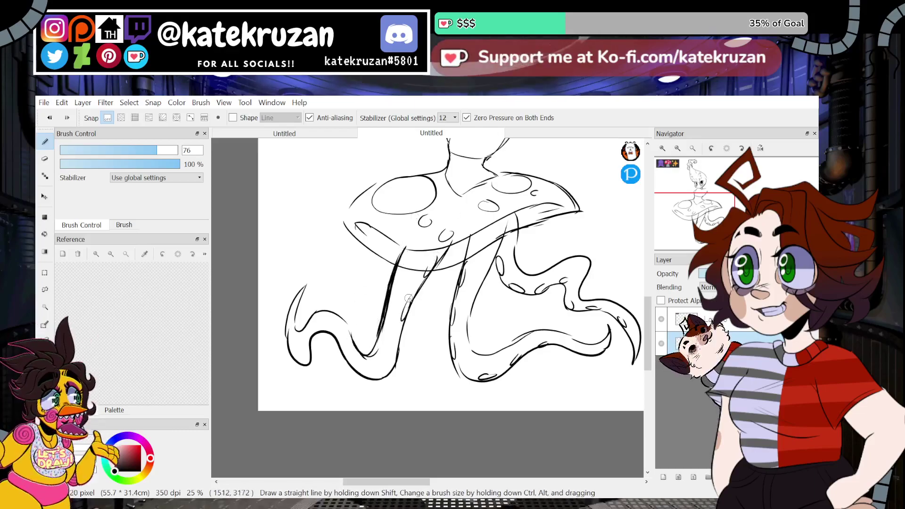
{"action": "left_click_drag", "start_coordinate": [376, 370], "coordinate": [371, 379]}
{"action": "left_click_drag", "start_coordinate": [317, 331], "coordinate": [327, 331]}
{"action": "left_click_drag", "start_coordinate": [309, 350], "coordinate": [310, 365]}
Step: Thicken the skirt's left outline and erase the rim lines that cross the tentacles
{"action": "mouse_move", "coordinate": [694, 232]}
{"action": "left_mouse_down"}
{"action": "mouse_move", "coordinate": [709, 245]}
{"action": "mouse_move", "coordinate": [692, 207]}
{"action": "left_mouse_up"}
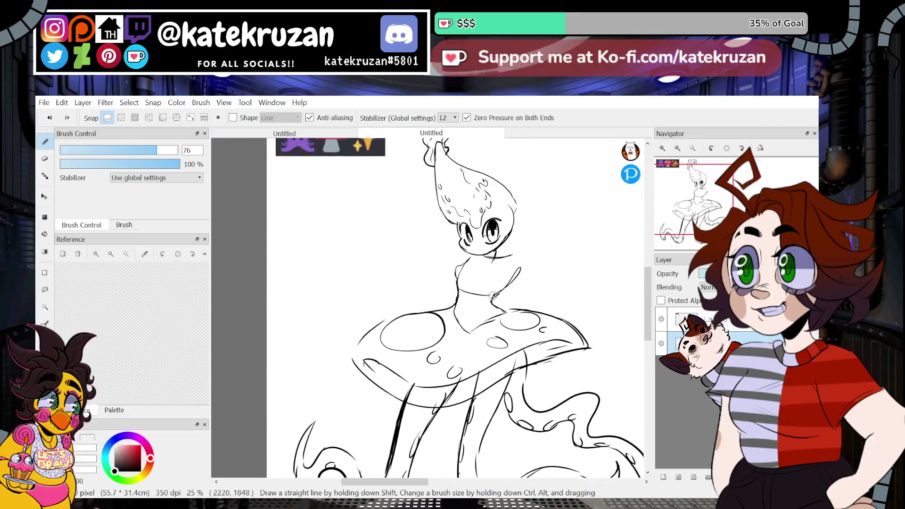
{"action": "mouse_move", "coordinate": [454, 307]}
{"action": "left_mouse_down"}
{"action": "mouse_move", "coordinate": [353, 350]}
{"action": "mouse_move", "coordinate": [364, 378]}
{"action": "left_mouse_up"}
{"action": "left_click_drag", "start_coordinate": [722, 224], "coordinate": [736, 233]}
{"action": "left_click_drag", "start_coordinate": [349, 211], "coordinate": [556, 257]}
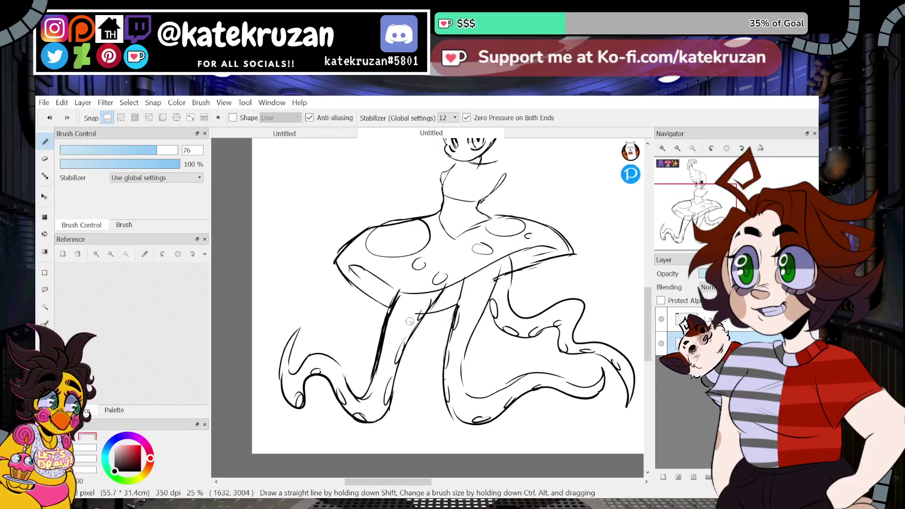
Step: Draw two back tentacles under the skirt, one curving out to a pointed left tip and one between the front tentacles
{"action": "left_click_drag", "start_coordinate": [572, 233], "coordinate": [606, 194]}
{"action": "mouse_move", "coordinate": [490, 268]}
{"action": "left_mouse_down"}
{"action": "mouse_move", "coordinate": [442, 331]}
{"action": "mouse_move", "coordinate": [424, 373]}
{"action": "mouse_move", "coordinate": [327, 270]}
{"action": "mouse_move", "coordinate": [350, 266]}
{"action": "mouse_move", "coordinate": [319, 256]}
{"action": "mouse_move", "coordinate": [404, 326]}
{"action": "left_mouse_up"}
{"action": "key", "text": "ctrl+z"}
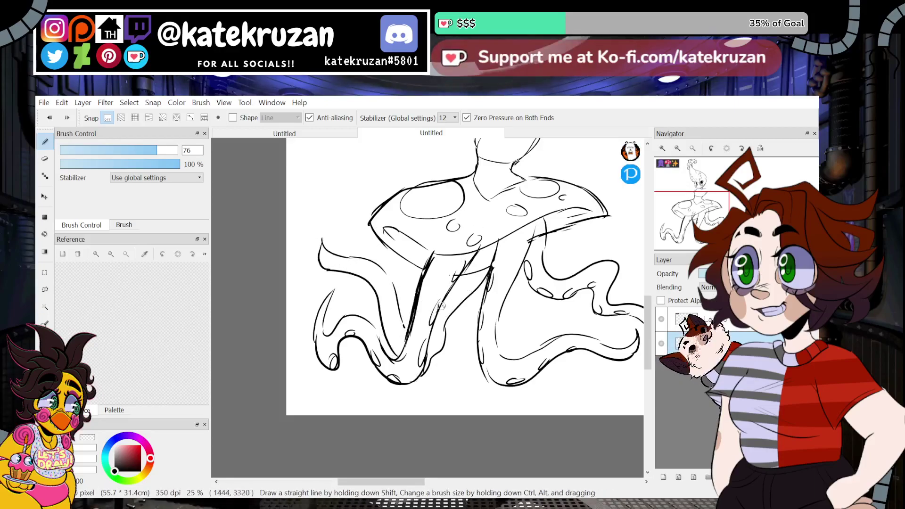
Step: Add oval suckers along the middle back tentacle and the left back tentacle
{"action": "left_click_drag", "start_coordinate": [444, 324], "coordinate": [439, 342]}
{"action": "mouse_move", "coordinate": [458, 296]}
{"action": "left_mouse_down"}
{"action": "mouse_move", "coordinate": [449, 309]}
{"action": "mouse_move", "coordinate": [456, 304]}
{"action": "left_mouse_up"}
{"action": "left_click_drag", "start_coordinate": [480, 276], "coordinate": [471, 290]}
{"action": "left_click_drag", "start_coordinate": [489, 256], "coordinate": [487, 267]}
{"action": "left_click_drag", "start_coordinate": [385, 322], "coordinate": [386, 323]}
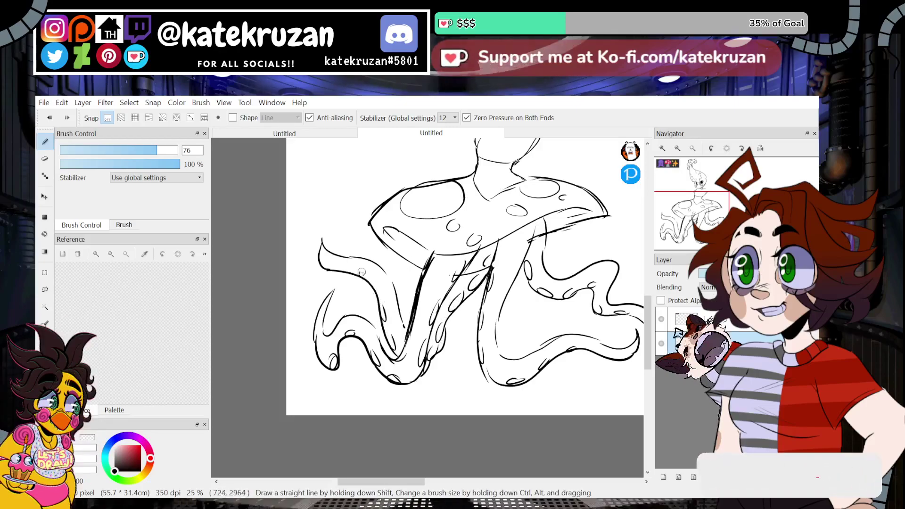
{"action": "left_click_drag", "start_coordinate": [360, 272], "coordinate": [371, 282]}
{"action": "left_click_drag", "start_coordinate": [719, 214], "coordinate": [683, 211]}
{"action": "mouse_move", "coordinate": [421, 336]}
{"action": "left_mouse_down"}
{"action": "mouse_move", "coordinate": [361, 316]}
{"action": "mouse_move", "coordinate": [344, 237]}
{"action": "mouse_move", "coordinate": [312, 305]}
{"action": "mouse_move", "coordinate": [339, 329]}
{"action": "left_mouse_up"}
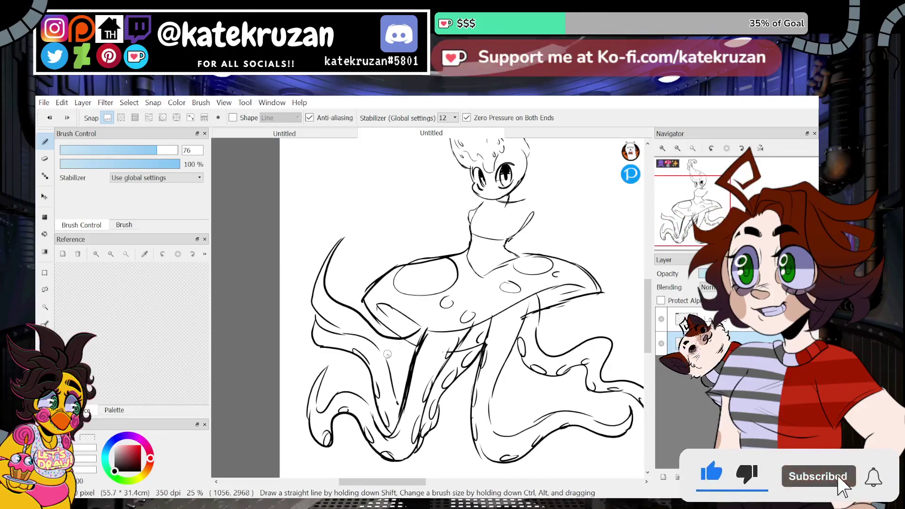
{"action": "left_click_drag", "start_coordinate": [384, 352], "coordinate": [408, 360]}
{"action": "mouse_move", "coordinate": [694, 250]}
{"action": "left_mouse_down"}
{"action": "mouse_move", "coordinate": [694, 265]}
{"action": "mouse_move", "coordinate": [692, 229]}
{"action": "left_mouse_up"}
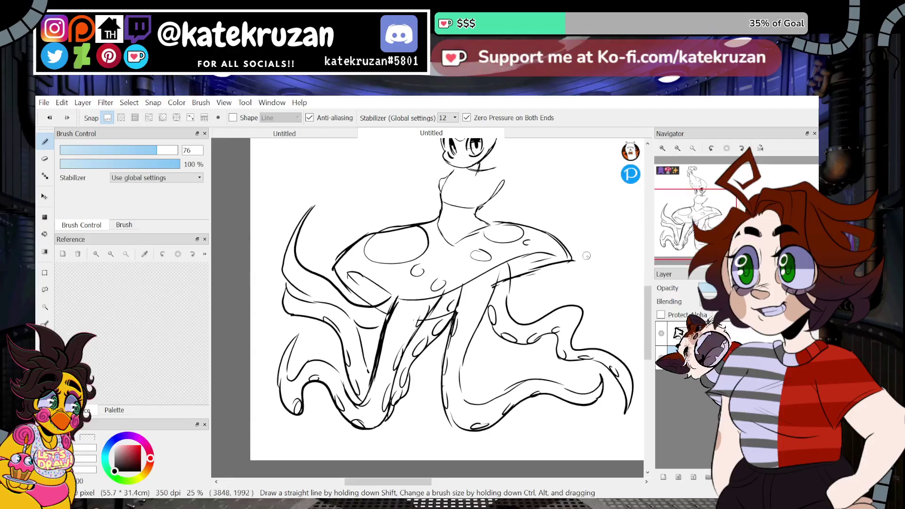
{"action": "key", "text": "ctrl+z"}
{"action": "key", "text": "ctrl+z"}
{"action": "key", "text": "ctrl+z"}
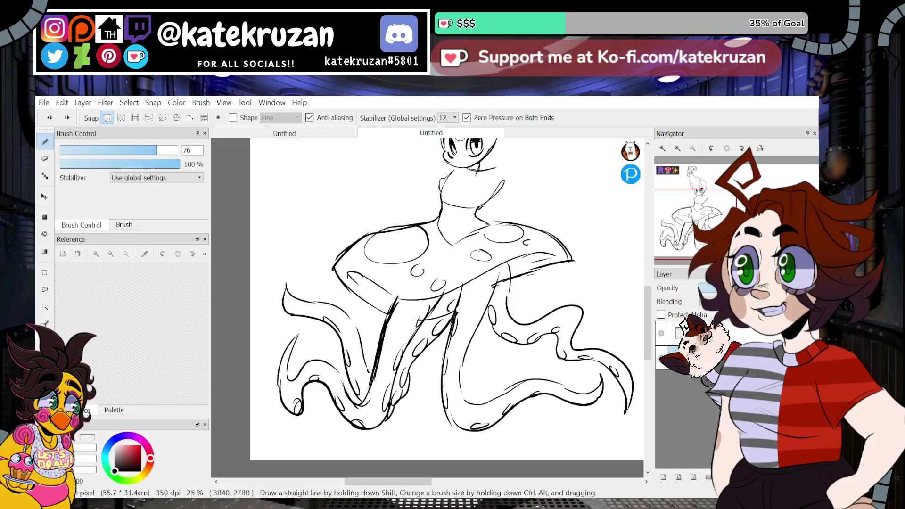
Step: Erase the wavy right tentacle and redraw it lower, close behind the front tentacle, with oval suckers
{"action": "left_click_drag", "start_coordinate": [706, 234], "coordinate": [710, 227]}
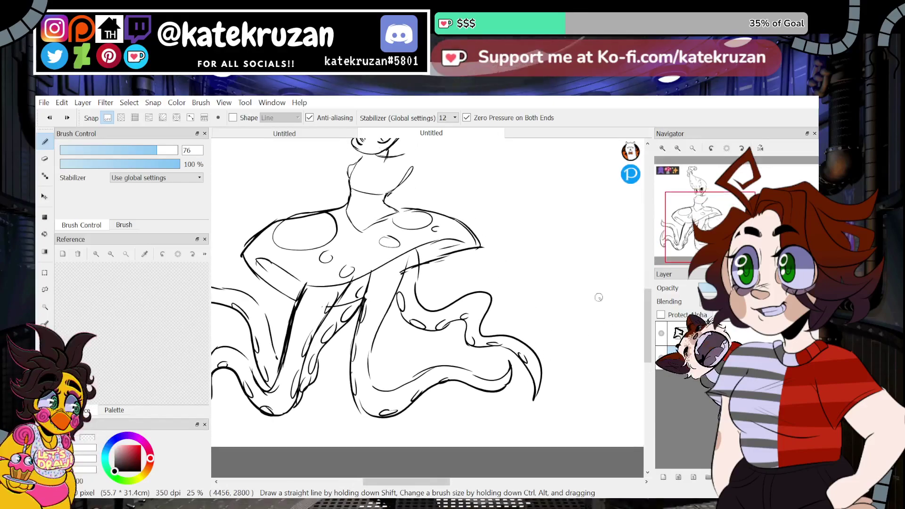
{"action": "key", "text": "z"}
{"action": "mouse_move", "coordinate": [425, 287]}
{"action": "left_mouse_down"}
{"action": "mouse_move", "coordinate": [411, 334]}
{"action": "mouse_move", "coordinate": [491, 288]}
{"action": "mouse_move", "coordinate": [454, 345]}
{"action": "mouse_move", "coordinate": [500, 329]}
{"action": "mouse_move", "coordinate": [503, 347]}
{"action": "left_mouse_up"}
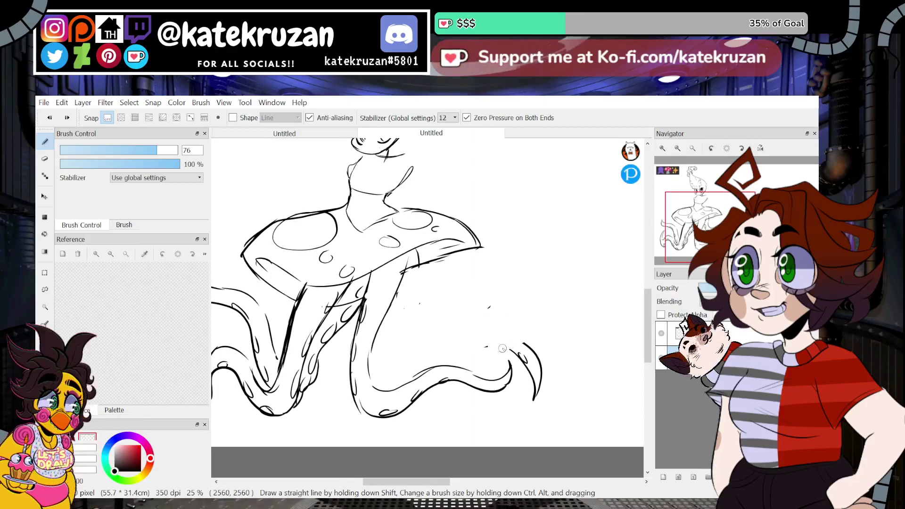
{"action": "mouse_move", "coordinate": [417, 252]}
{"action": "left_mouse_down"}
{"action": "mouse_move", "coordinate": [406, 325]}
{"action": "mouse_move", "coordinate": [422, 353]}
{"action": "mouse_move", "coordinate": [533, 332]}
{"action": "left_mouse_up"}
{"action": "left_click_drag", "start_coordinate": [388, 359], "coordinate": [453, 367]}
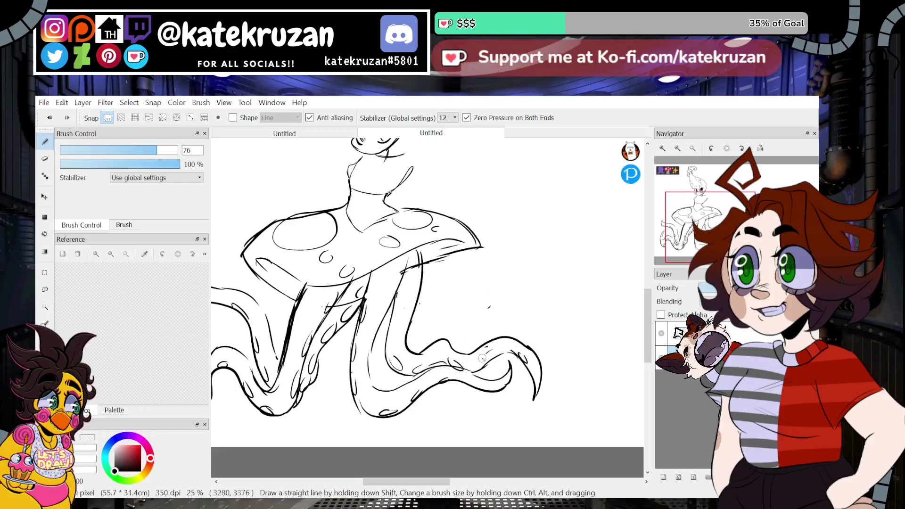
{"action": "left_click_drag", "start_coordinate": [388, 319], "coordinate": [404, 283]}
Step: Draw the right tentacle arm from the shoulder down behind the skirt, with its pointed end emerging below the right rim
{"action": "mouse_move", "coordinate": [734, 248]}
{"action": "left_mouse_down"}
{"action": "mouse_move", "coordinate": [690, 256]}
{"action": "mouse_move", "coordinate": [691, 202]}
{"action": "left_mouse_up"}
{"action": "left_click_drag", "start_coordinate": [493, 289], "coordinate": [509, 344]}
{"action": "left_click_drag", "start_coordinate": [541, 391], "coordinate": [608, 413]}
{"action": "left_click_drag", "start_coordinate": [720, 213], "coordinate": [703, 204]}
{"action": "mouse_move", "coordinate": [441, 328]}
{"action": "left_mouse_down"}
{"action": "mouse_move", "coordinate": [455, 342]}
{"action": "mouse_move", "coordinate": [563, 373]}
{"action": "left_mouse_up"}
Step: Draw the left tentacle arm running from the shoulder behind the skirt and curling upward, with suckers along its raised end
{"action": "mouse_move", "coordinate": [720, 235]}
{"action": "left_mouse_down"}
{"action": "mouse_move", "coordinate": [693, 229]}
{"action": "mouse_move", "coordinate": [686, 203]}
{"action": "left_mouse_up"}
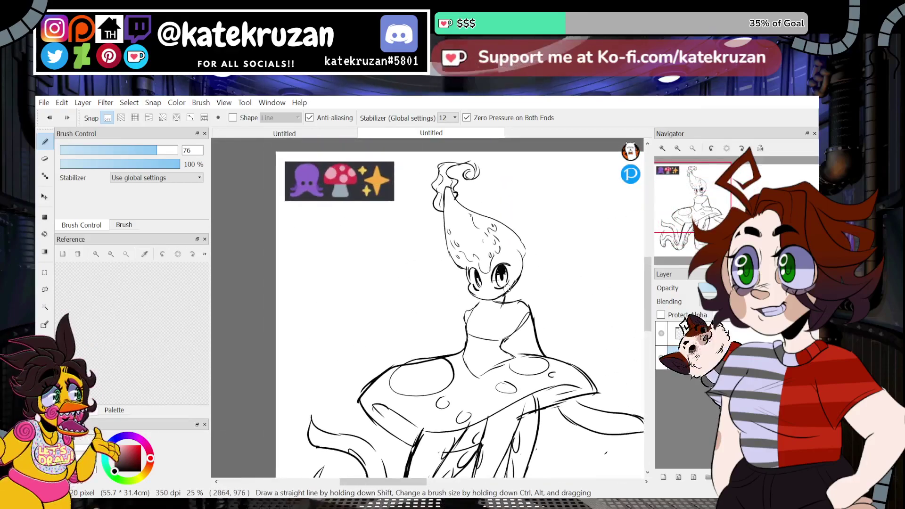
{"action": "mouse_move", "coordinate": [403, 363]}
{"action": "left_mouse_down"}
{"action": "mouse_move", "coordinate": [385, 336]}
{"action": "mouse_move", "coordinate": [400, 300]}
{"action": "mouse_move", "coordinate": [363, 276]}
{"action": "left_mouse_up"}
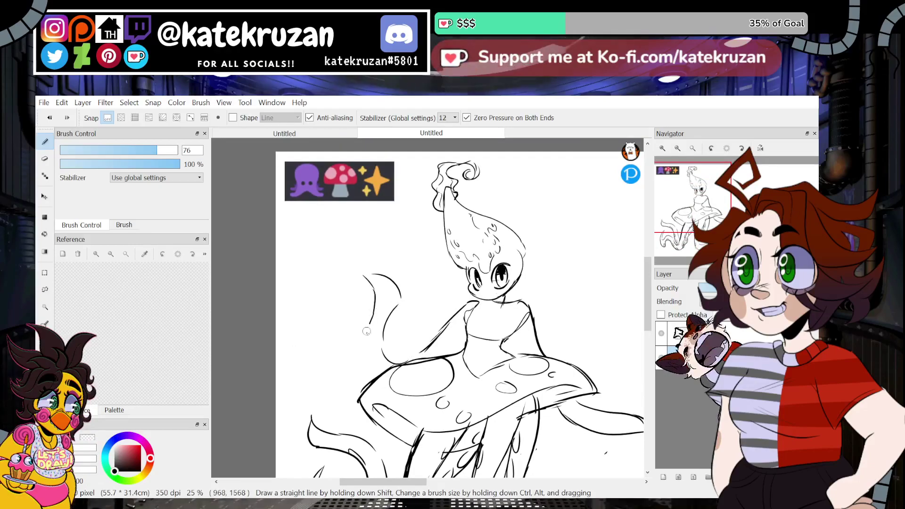
{"action": "left_click_drag", "start_coordinate": [720, 237], "coordinate": [697, 213]}
{"action": "left_click_drag", "start_coordinate": [365, 241], "coordinate": [365, 242]}
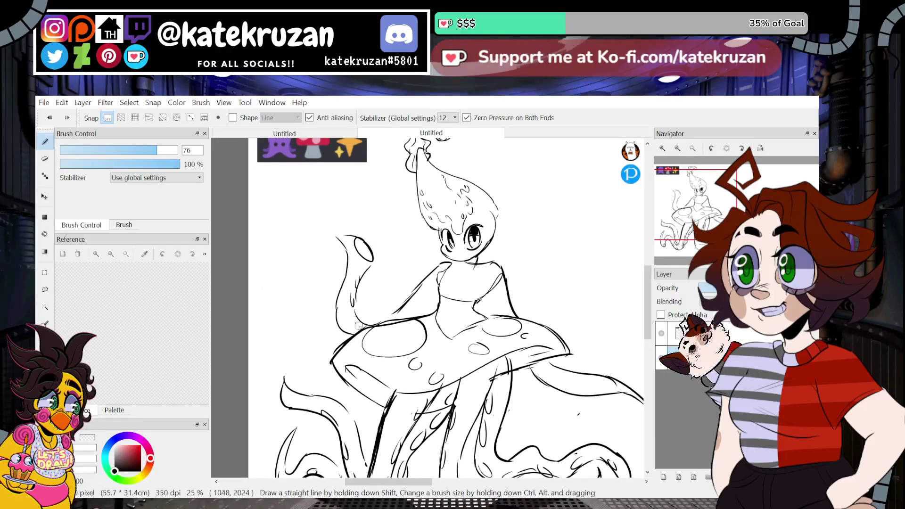
{"action": "left_click_drag", "start_coordinate": [436, 297], "coordinate": [418, 311]}
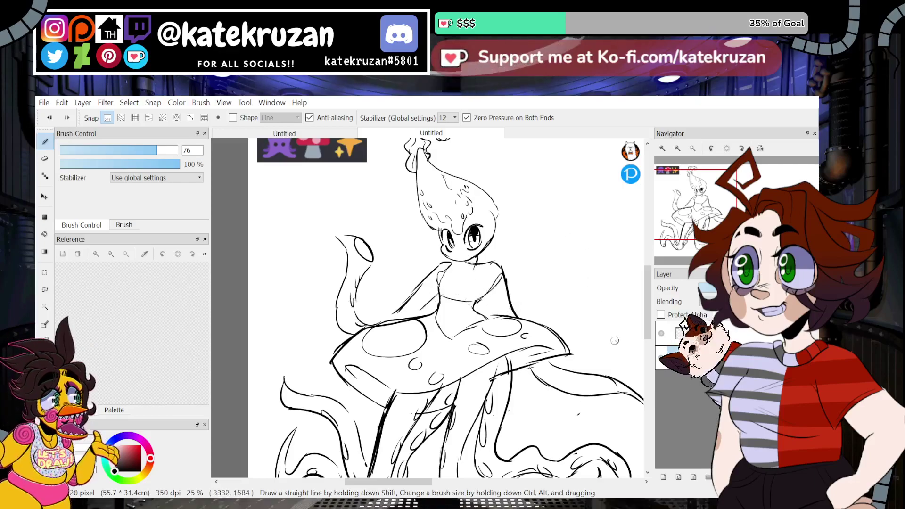
Step: Add oval suckers to the right arm's upper part and along its end below the skirt
{"action": "left_click_drag", "start_coordinate": [487, 297], "coordinate": [491, 315]}
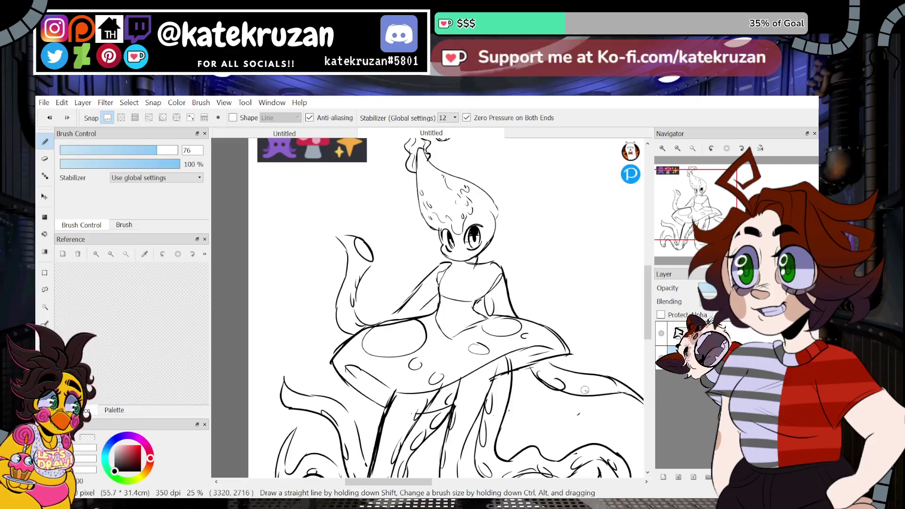
{"action": "left_click_drag", "start_coordinate": [587, 390], "coordinate": [599, 392]}
{"action": "mouse_move", "coordinate": [702, 213]}
{"action": "left_mouse_down"}
{"action": "mouse_move", "coordinate": [695, 195]}
{"action": "mouse_move", "coordinate": [694, 204]}
{"action": "left_mouse_up"}
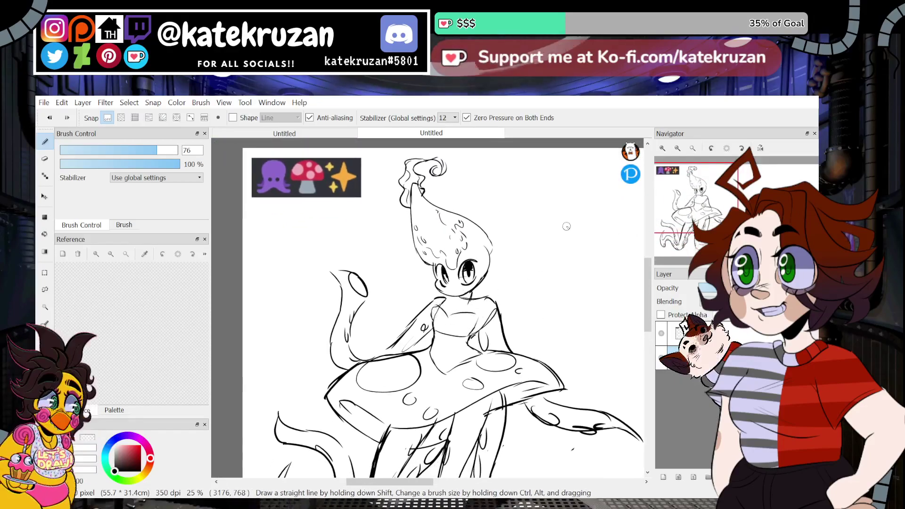
Step: Fill the bodice and the left half of the mushroom skirt with black, leaving the spots white
{"action": "mouse_move", "coordinate": [476, 288]}
{"action": "left_mouse_down"}
{"action": "mouse_move", "coordinate": [478, 296]}
{"action": "mouse_move", "coordinate": [441, 306]}
{"action": "mouse_move", "coordinate": [432, 326]}
{"action": "left_mouse_up"}
{"action": "mouse_move", "coordinate": [451, 297]}
{"action": "left_mouse_down"}
{"action": "mouse_move", "coordinate": [435, 319]}
{"action": "mouse_move", "coordinate": [462, 310]}
{"action": "mouse_move", "coordinate": [446, 325]}
{"action": "mouse_move", "coordinate": [465, 315]}
{"action": "mouse_move", "coordinate": [440, 323]}
{"action": "mouse_move", "coordinate": [469, 325]}
{"action": "mouse_move", "coordinate": [476, 311]}
{"action": "mouse_move", "coordinate": [459, 307]}
{"action": "mouse_move", "coordinate": [476, 307]}
{"action": "mouse_move", "coordinate": [467, 307]}
{"action": "mouse_move", "coordinate": [479, 319]}
{"action": "mouse_move", "coordinate": [449, 328]}
{"action": "mouse_move", "coordinate": [462, 329]}
{"action": "mouse_move", "coordinate": [451, 313]}
{"action": "mouse_move", "coordinate": [482, 308]}
{"action": "mouse_move", "coordinate": [440, 319]}
{"action": "mouse_move", "coordinate": [448, 324]}
{"action": "mouse_move", "coordinate": [436, 352]}
{"action": "mouse_move", "coordinate": [438, 334]}
{"action": "mouse_move", "coordinate": [457, 339]}
{"action": "mouse_move", "coordinate": [443, 345]}
{"action": "mouse_move", "coordinate": [445, 372]}
{"action": "mouse_move", "coordinate": [464, 360]}
{"action": "mouse_move", "coordinate": [446, 358]}
{"action": "mouse_move", "coordinate": [458, 347]}
{"action": "mouse_move", "coordinate": [468, 352]}
{"action": "mouse_move", "coordinate": [448, 361]}
{"action": "left_mouse_up"}
{"action": "left_click_drag", "start_coordinate": [739, 201], "coordinate": [697, 211]}
{"action": "mouse_move", "coordinate": [417, 292]}
{"action": "left_mouse_down"}
{"action": "mouse_move", "coordinate": [366, 332]}
{"action": "mouse_move", "coordinate": [334, 314]}
{"action": "mouse_move", "coordinate": [316, 332]}
{"action": "mouse_move", "coordinate": [375, 353]}
{"action": "mouse_move", "coordinate": [403, 330]}
{"action": "mouse_move", "coordinate": [412, 298]}
{"action": "mouse_move", "coordinate": [399, 333]}
{"action": "mouse_move", "coordinate": [377, 352]}
{"action": "mouse_move", "coordinate": [410, 340]}
{"action": "mouse_move", "coordinate": [397, 355]}
{"action": "mouse_move", "coordinate": [419, 346]}
{"action": "left_mouse_up"}
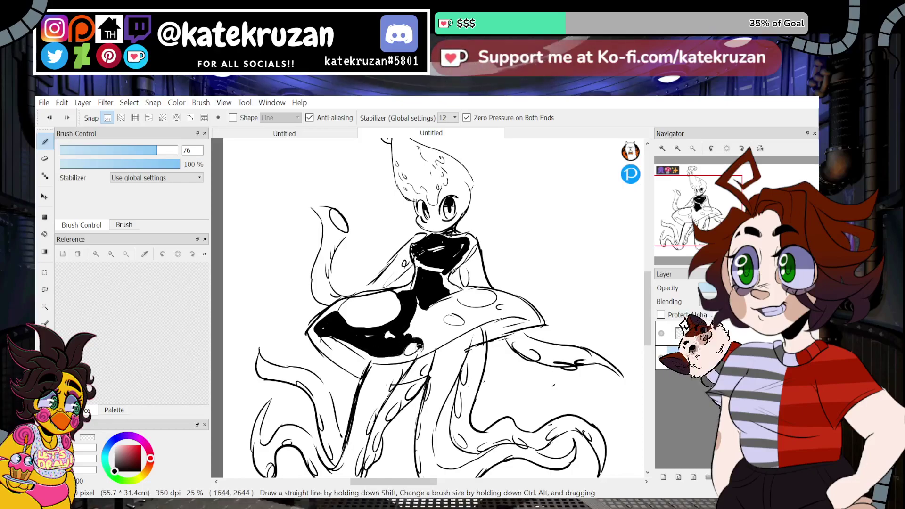
{"action": "left_click_drag", "start_coordinate": [420, 294], "coordinate": [387, 333]}
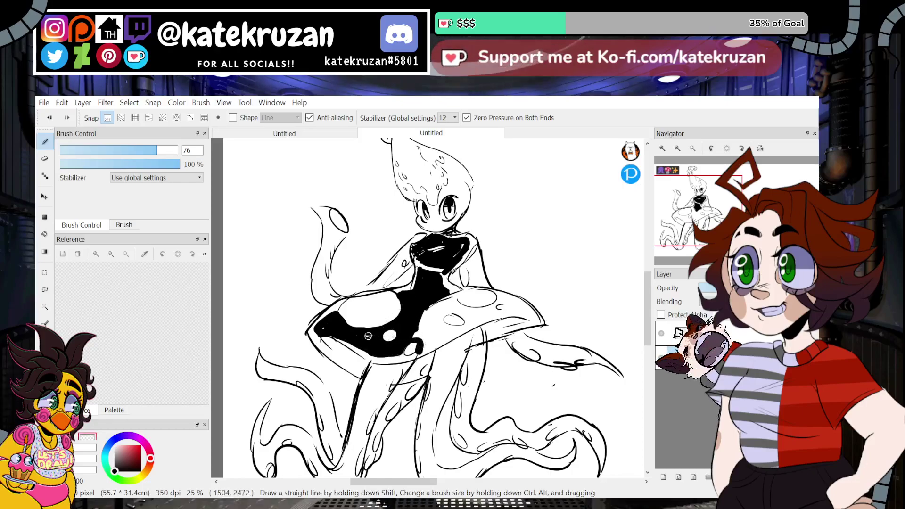
{"action": "mouse_move", "coordinate": [326, 340]}
{"action": "left_mouse_down"}
{"action": "mouse_move", "coordinate": [339, 356]}
{"action": "mouse_move", "coordinate": [314, 344]}
{"action": "mouse_move", "coordinate": [361, 370]}
{"action": "mouse_move", "coordinate": [334, 343]}
{"action": "mouse_move", "coordinate": [357, 359]}
{"action": "mouse_move", "coordinate": [350, 348]}
{"action": "left_mouse_up"}
{"action": "key", "text": "ctrl+z"}
{"action": "key", "text": "z"}
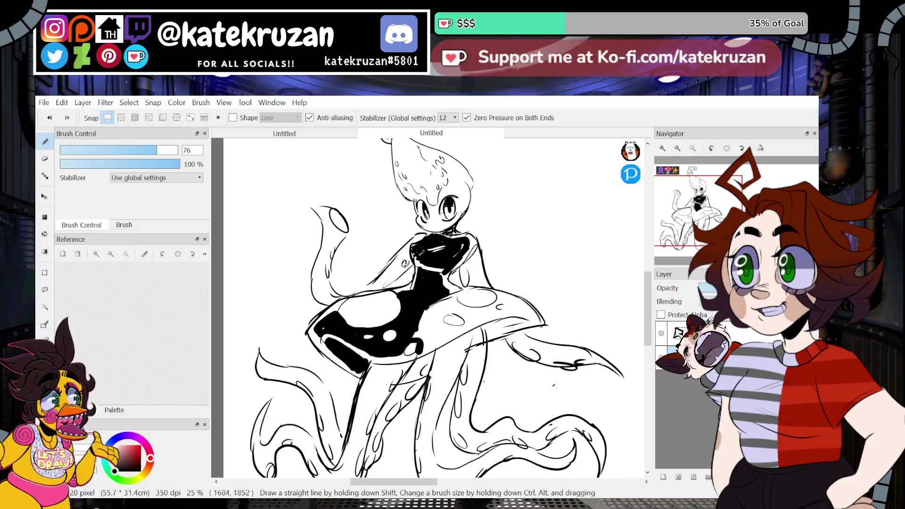
Step: Fill the right half of the mushroom skirt with black around its white spots
{"action": "left_click_drag", "start_coordinate": [418, 350], "coordinate": [507, 312]}
{"action": "left_click_drag", "start_coordinate": [722, 220], "coordinate": [722, 217]}
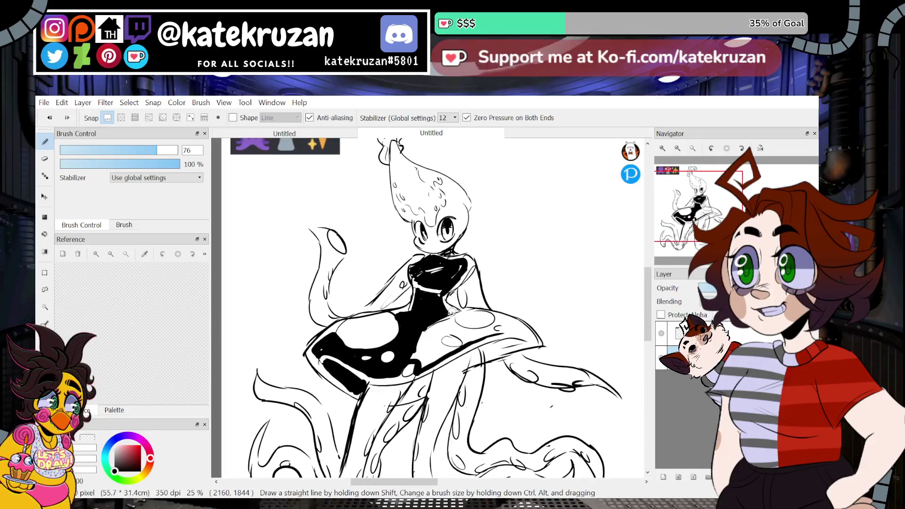
{"action": "left_click_drag", "start_coordinate": [430, 325], "coordinate": [445, 291]}
{"action": "mouse_move", "coordinate": [422, 327]}
{"action": "left_mouse_down"}
{"action": "mouse_move", "coordinate": [445, 316]}
{"action": "mouse_move", "coordinate": [418, 323]}
{"action": "mouse_move", "coordinate": [423, 356]}
{"action": "mouse_move", "coordinate": [453, 350]}
{"action": "mouse_move", "coordinate": [441, 337]}
{"action": "mouse_move", "coordinate": [466, 336]}
{"action": "mouse_move", "coordinate": [437, 349]}
{"action": "mouse_move", "coordinate": [465, 311]}
{"action": "mouse_move", "coordinate": [517, 334]}
{"action": "mouse_move", "coordinate": [501, 319]}
{"action": "left_mouse_up"}
Step: Clean up the white spots on the skirt and touch up the skirt's lower rim
{"action": "key", "text": "z"}
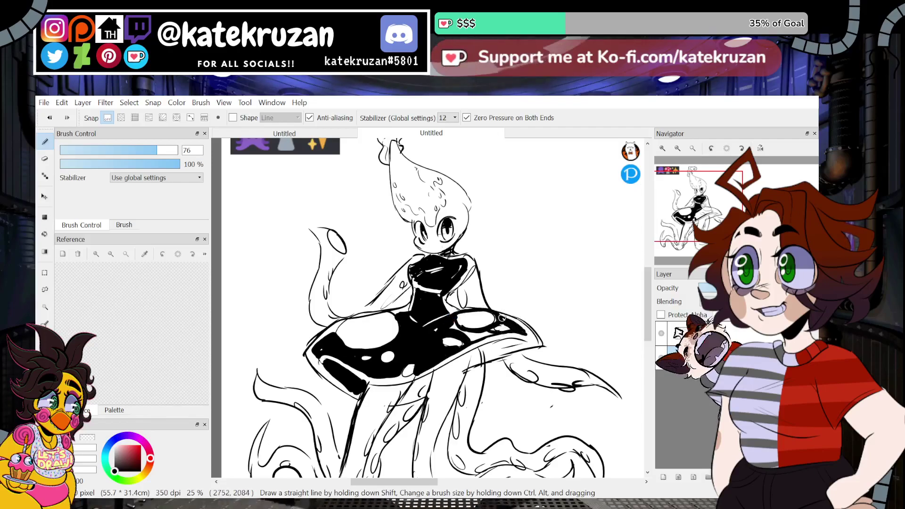
{"action": "left_click_drag", "start_coordinate": [489, 331], "coordinate": [456, 331]}
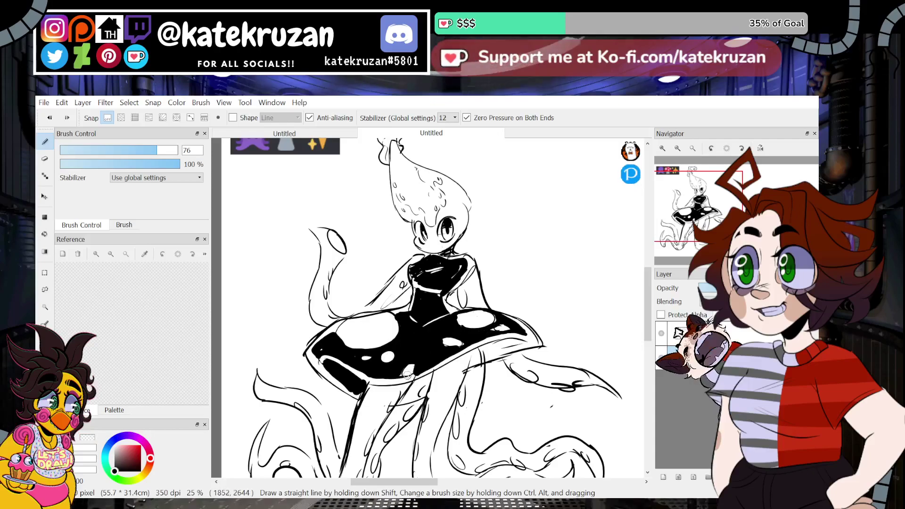
{"action": "left_click_drag", "start_coordinate": [407, 372], "coordinate": [408, 363]}
{"action": "key", "text": "z"}
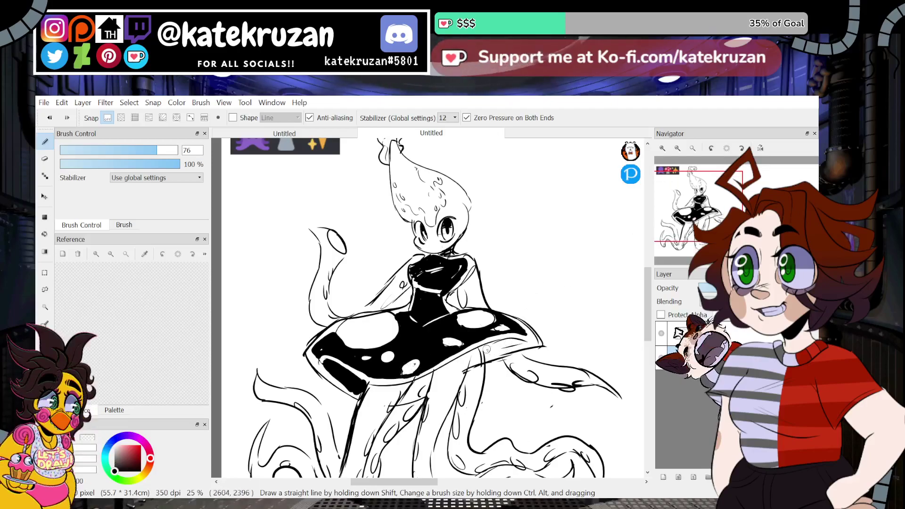
{"action": "mouse_move", "coordinate": [495, 347]}
{"action": "left_mouse_down"}
{"action": "mouse_move", "coordinate": [481, 350]}
{"action": "mouse_move", "coordinate": [523, 343]}
{"action": "left_mouse_up"}
{"action": "mouse_move", "coordinate": [417, 380]}
{"action": "left_mouse_down"}
{"action": "mouse_move", "coordinate": [430, 375]}
{"action": "mouse_move", "coordinate": [401, 395]}
{"action": "mouse_move", "coordinate": [410, 383]}
{"action": "left_mouse_up"}
{"action": "key", "text": "ctrl+z"}
Step: Transform the character drawing, enlarging it slightly and repositioning it within the canvas height
{"action": "left_click", "coordinate": [677, 149]}
{"action": "left_click", "coordinate": [678, 148]}
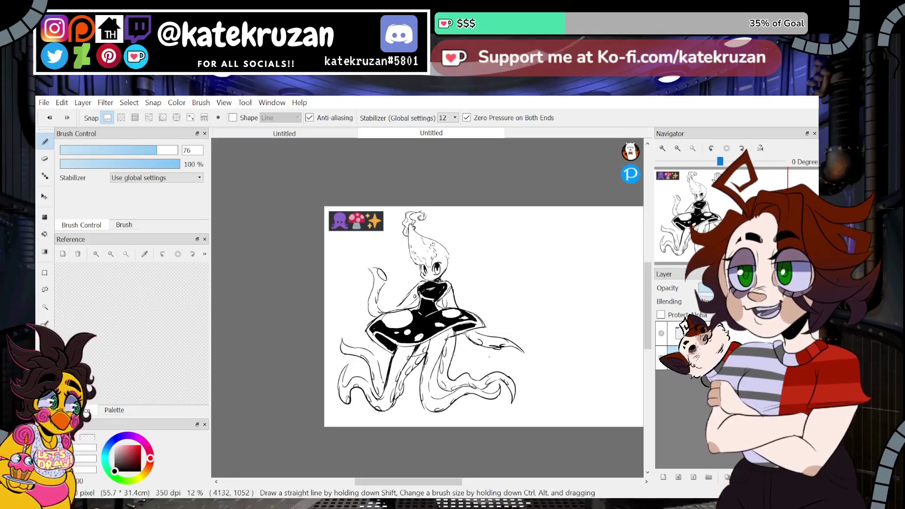
{"action": "left_click", "coordinate": [129, 103]}
{"action": "left_click", "coordinate": [152, 231]}
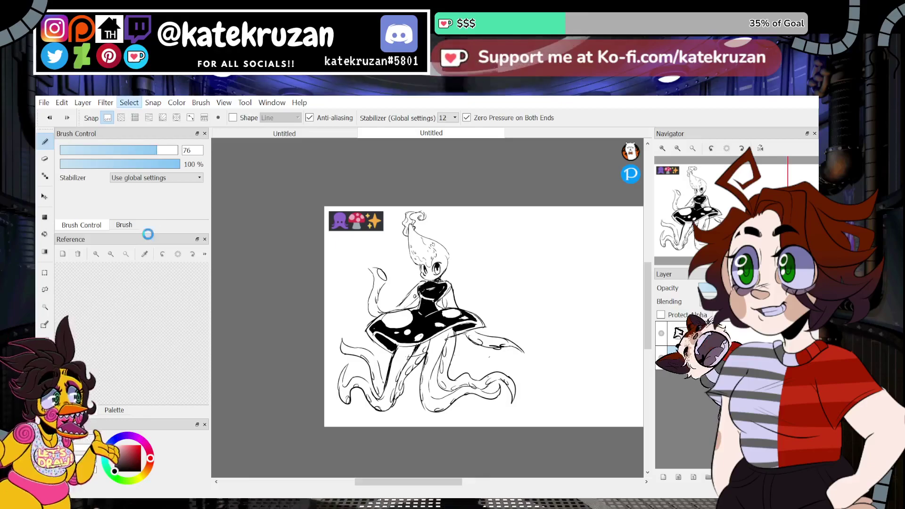
{"action": "left_click_drag", "start_coordinate": [525, 187], "coordinate": [532, 178]}
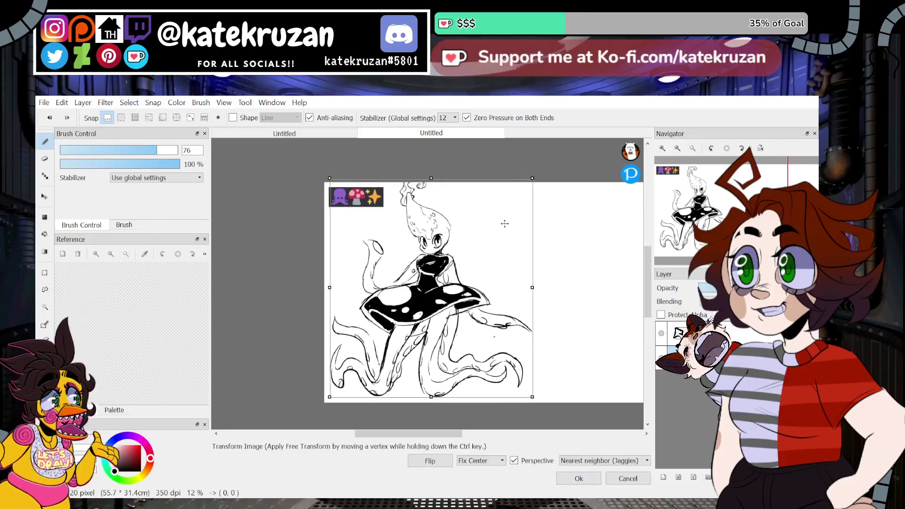
{"action": "left_click_drag", "start_coordinate": [505, 223], "coordinate": [508, 228]}
{"action": "left_click_drag", "start_coordinate": [535, 183], "coordinate": [533, 184]}
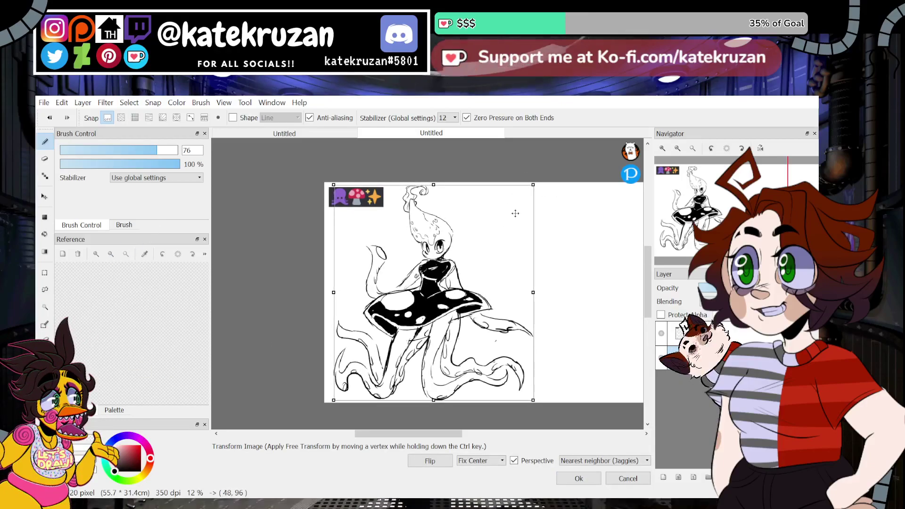
{"action": "left_click", "coordinate": [595, 477]}
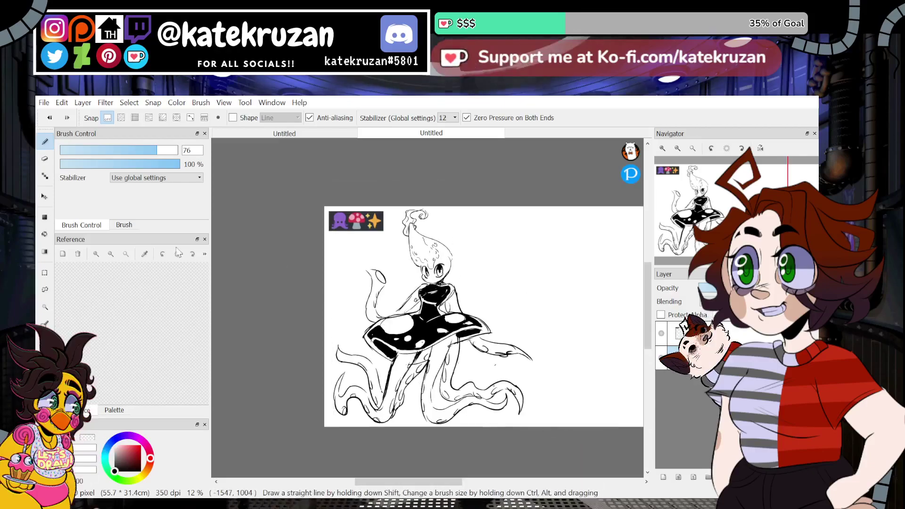
Step: Move the character drawing slightly to the left on the canvas and return to the brush
{"action": "key", "text": "v"}
{"action": "left_click_drag", "start_coordinate": [634, 390], "coordinate": [629, 390]}
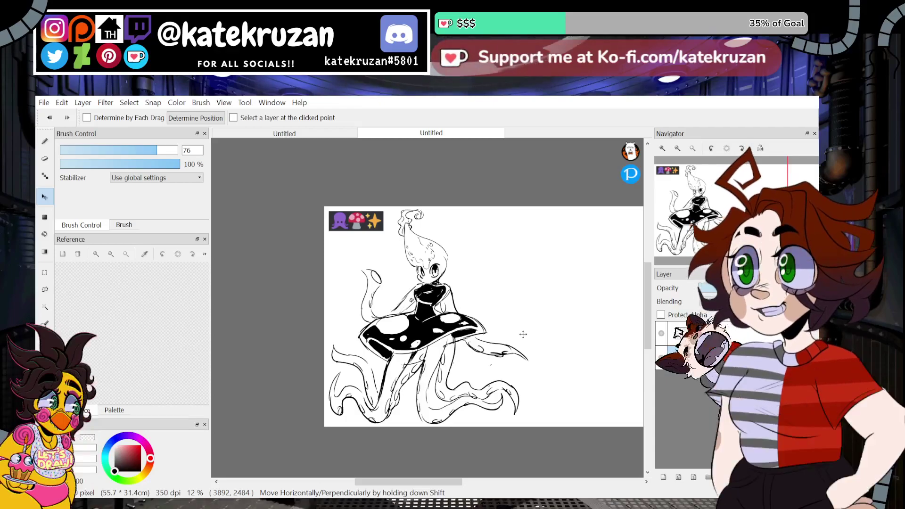
{"action": "left_click", "coordinate": [45, 141]}
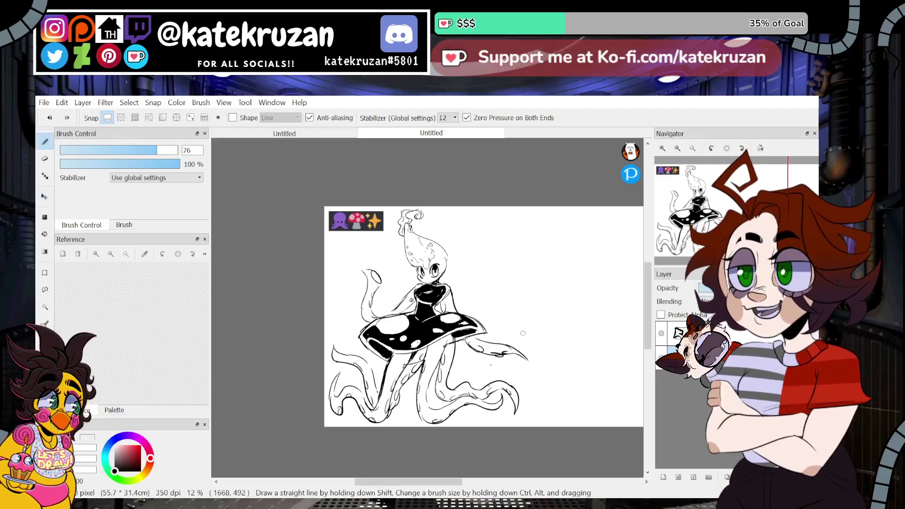
{"action": "key", "text": "ctrl+z"}
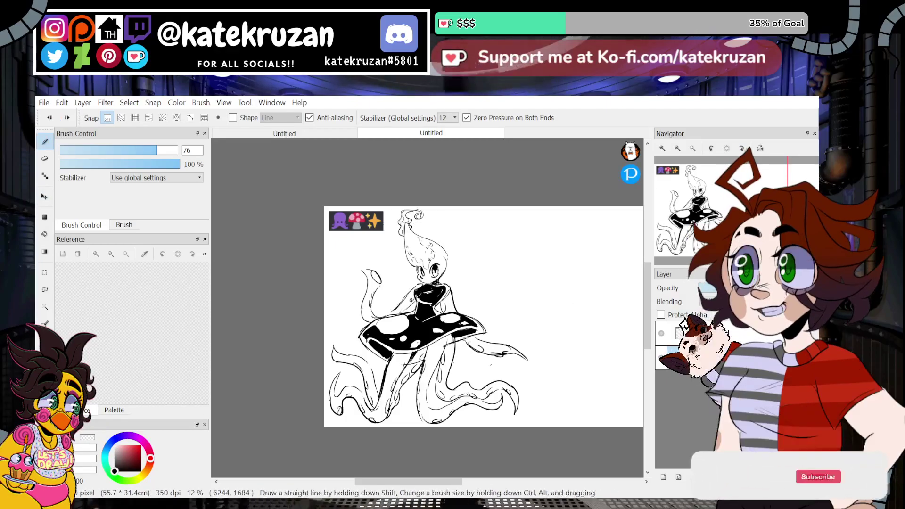
{"action": "left_click", "coordinate": [669, 148]}
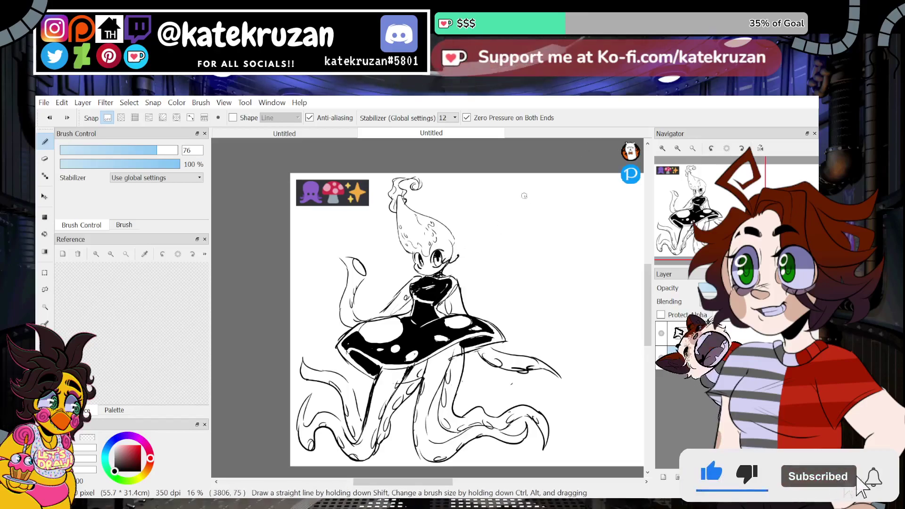
{"action": "mouse_move", "coordinate": [462, 265]}
{"action": "left_mouse_down"}
{"action": "mouse_move", "coordinate": [473, 248]}
{"action": "mouse_move", "coordinate": [456, 259]}
{"action": "left_mouse_up"}
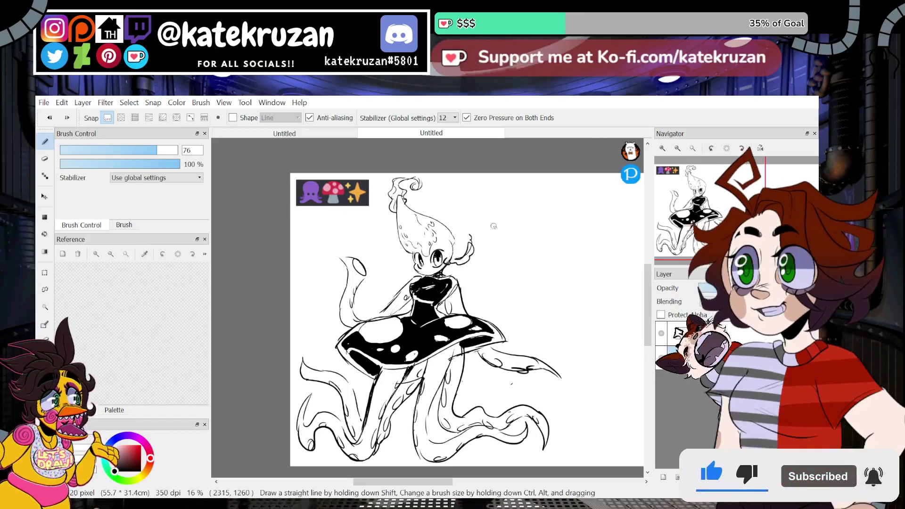
{"action": "key", "text": "ctrl+z"}
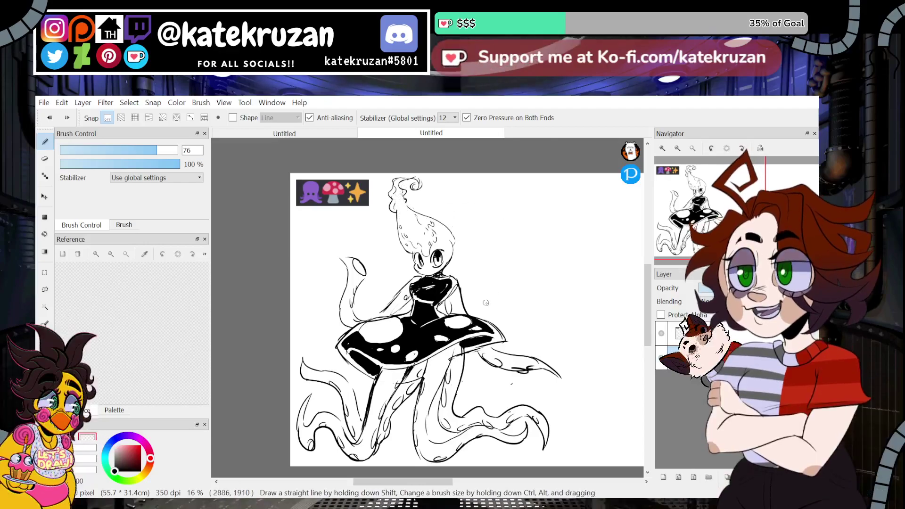
Step: Erase the curly tuft above the tip of the character's head
{"action": "mouse_move", "coordinate": [532, 255]}
{"action": "left_mouse_down"}
{"action": "mouse_move", "coordinate": [511, 279]}
{"action": "mouse_move", "coordinate": [520, 276]}
{"action": "left_mouse_up"}
{"action": "left_click_drag", "start_coordinate": [496, 281], "coordinate": [497, 308]}
{"action": "left_click_drag", "start_coordinate": [525, 280], "coordinate": [500, 308]}
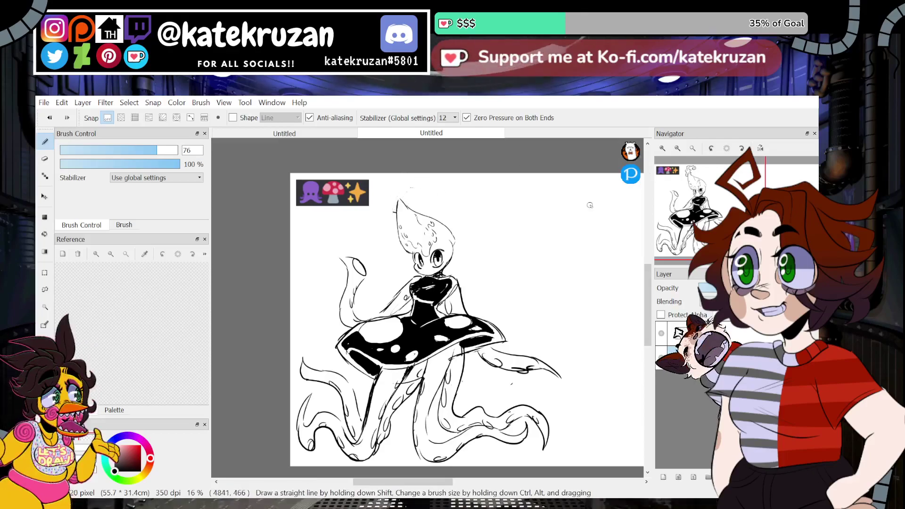
{"action": "mouse_move", "coordinate": [753, 193]}
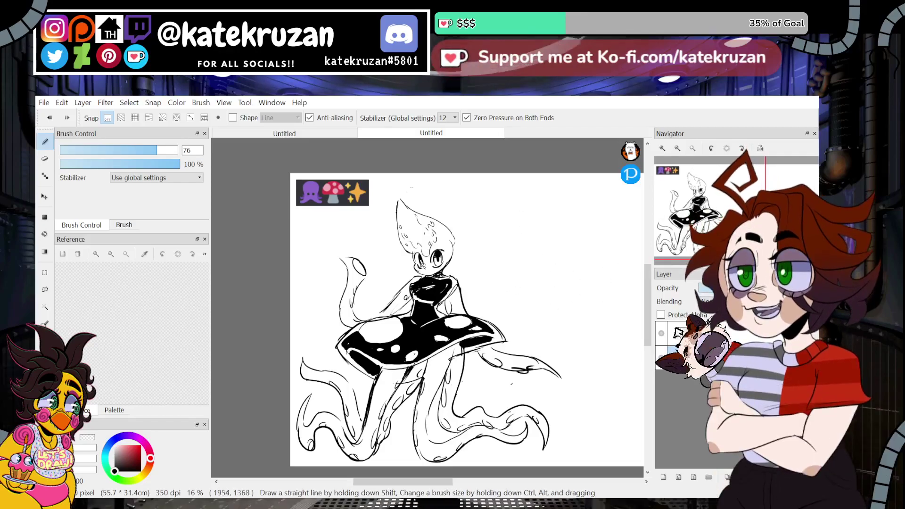
{"action": "left_click", "coordinate": [662, 149]}
{"action": "left_click", "coordinate": [662, 148]}
{"action": "left_click_drag", "start_coordinate": [698, 201], "coordinate": [689, 206]}
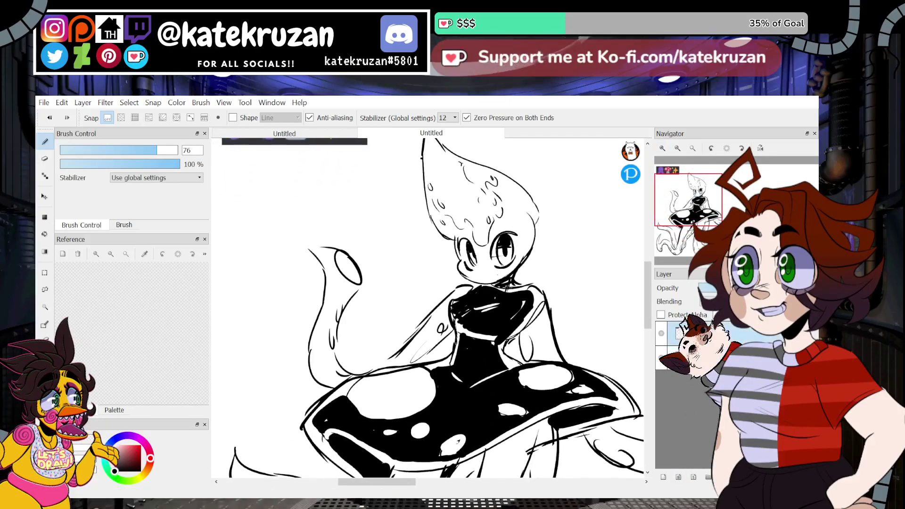
{"action": "left_click", "coordinate": [663, 334]}
{"action": "left_click", "coordinate": [663, 334]}
Step: Crop the canvas to a rectangle around the character and the emoji reference, about 29.8 × 31.4 cm
{"action": "left_click", "coordinate": [673, 355]}
{"action": "left_click", "coordinate": [693, 149]}
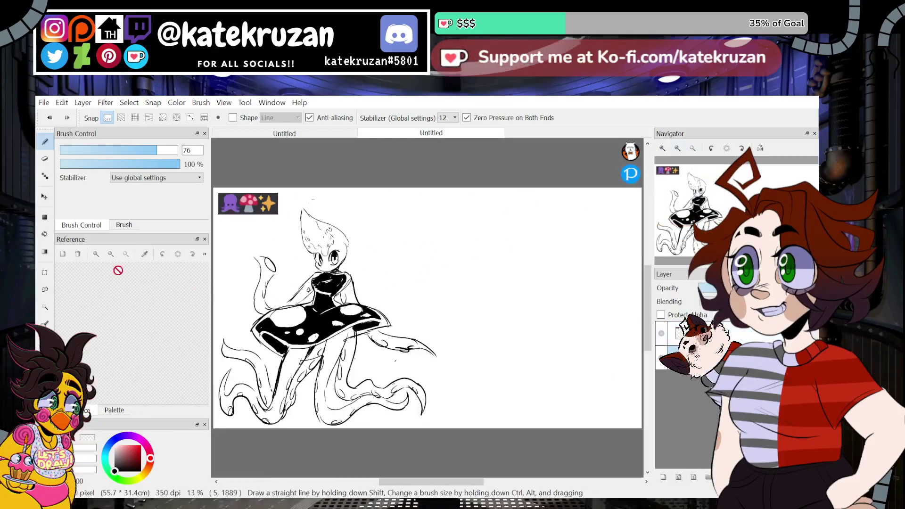
{"action": "left_click", "coordinate": [46, 273]}
{"action": "left_click_drag", "start_coordinate": [279, 168], "coordinate": [535, 453]}
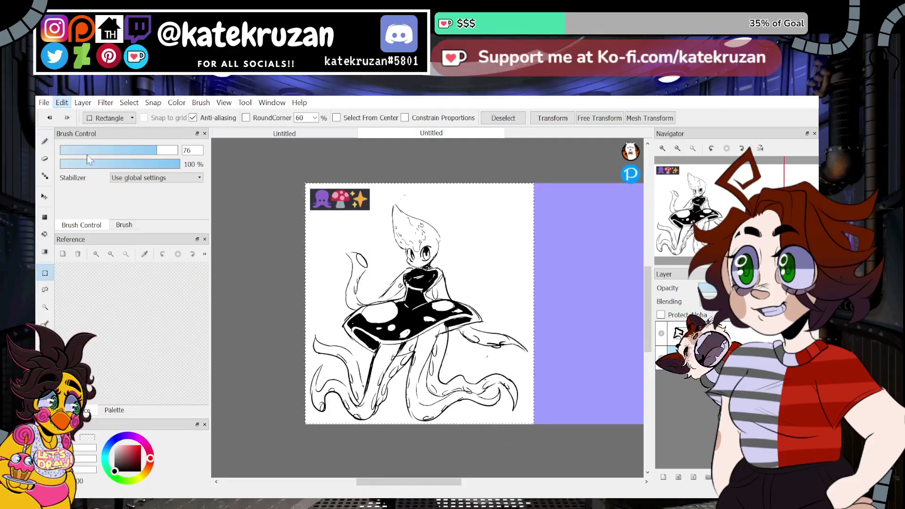
{"action": "left_click", "coordinate": [57, 191]}
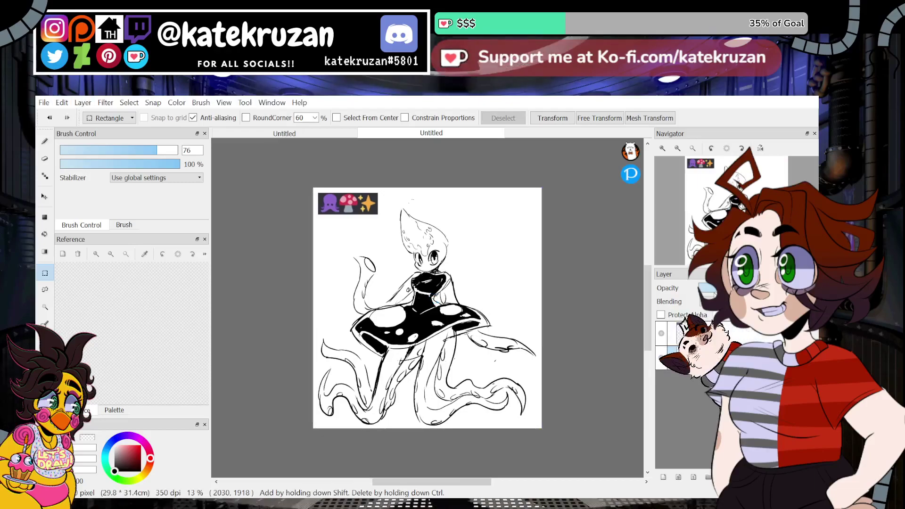
Step: Fade the sketch layer to a light grey by lowering its opacity and add a new layer above it
{"action": "left_click", "coordinate": [709, 291]}
{"action": "left_click", "coordinate": [693, 475]}
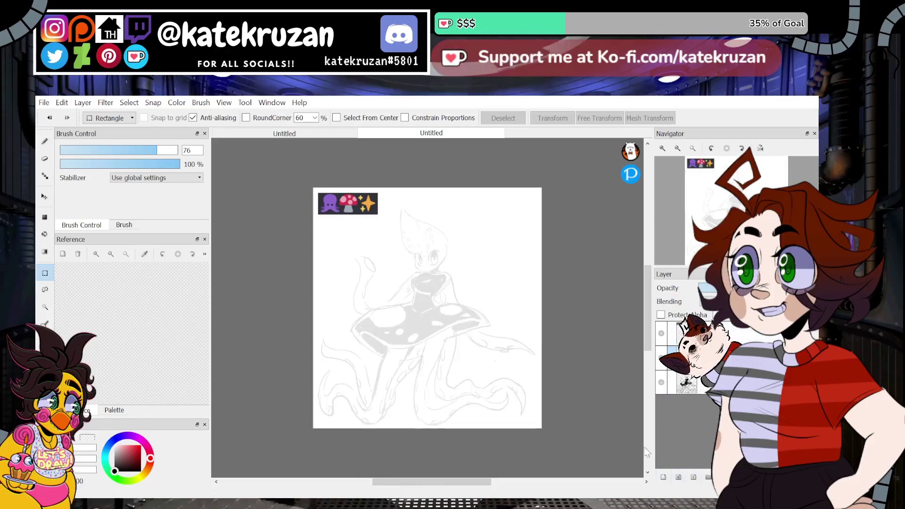
Step: Ink the thick upper lid and the lower curve of the character's larger eye with the Marker brush
{"action": "left_click", "coordinate": [44, 142]}
{"action": "left_click", "coordinate": [124, 225]}
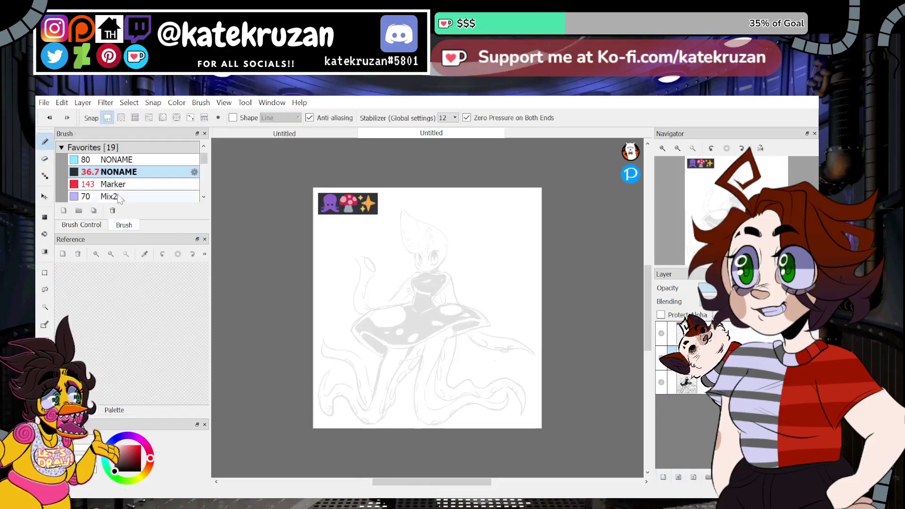
{"action": "left_click", "coordinate": [114, 184]}
{"action": "left_click", "coordinate": [663, 148]}
{"action": "left_click", "coordinate": [663, 148]}
{"action": "left_click", "coordinate": [664, 148]}
{"action": "left_click", "coordinate": [663, 149]}
{"action": "left_click_drag", "start_coordinate": [453, 198], "coordinate": [450, 433]}
{"action": "left_click", "coordinate": [663, 149]}
{"action": "mouse_move", "coordinate": [435, 333]}
{"action": "left_mouse_down"}
{"action": "mouse_move", "coordinate": [437, 304]}
{"action": "mouse_move", "coordinate": [516, 273]}
{"action": "left_mouse_up"}
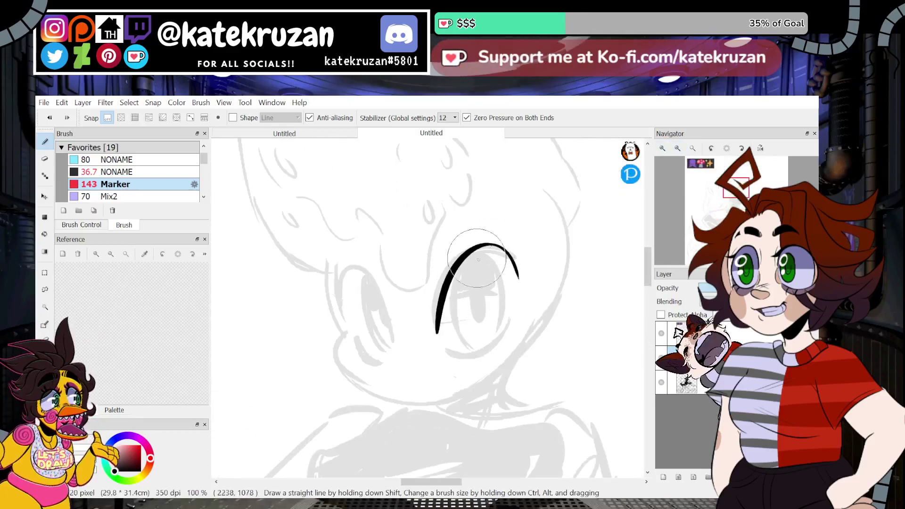
{"action": "key", "text": "ctrl+z"}
{"action": "left_click_drag", "start_coordinate": [435, 334], "coordinate": [518, 273]}
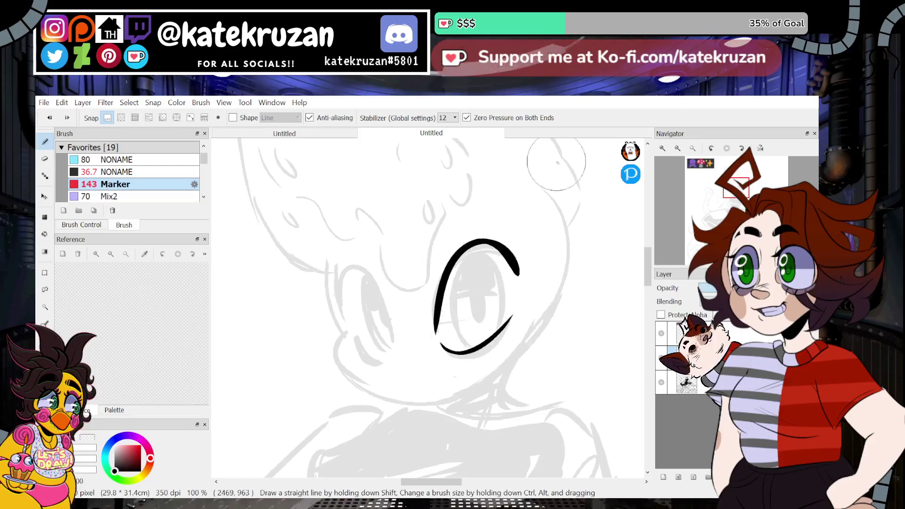
{"action": "left_click_drag", "start_coordinate": [441, 346], "coordinate": [517, 317]}
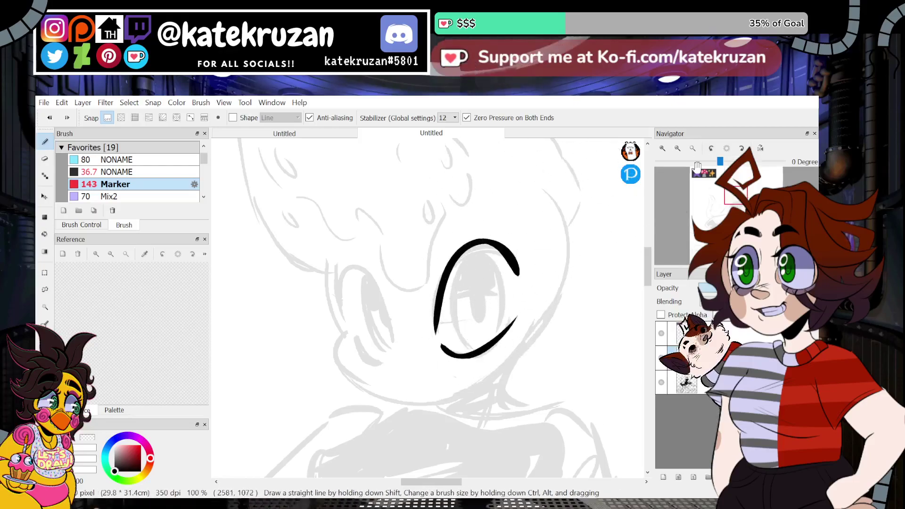
Step: Try adding two pointed eyelashes to the larger eye's upper lid and check them against the whole figure
{"action": "mouse_move", "coordinate": [461, 245]}
{"action": "left_mouse_down"}
{"action": "mouse_move", "coordinate": [486, 174]}
{"action": "mouse_move", "coordinate": [501, 243]}
{"action": "mouse_move", "coordinate": [584, 213]}
{"action": "mouse_move", "coordinate": [519, 273]}
{"action": "left_mouse_up"}
{"action": "mouse_move", "coordinate": [481, 358]}
{"action": "left_mouse_down"}
{"action": "mouse_move", "coordinate": [506, 408]}
{"action": "mouse_move", "coordinate": [505, 350]}
{"action": "left_mouse_up"}
{"action": "left_click", "coordinate": [677, 148]}
{"action": "left_click", "coordinate": [678, 148]}
{"action": "left_click", "coordinate": [677, 148]}
{"action": "left_click", "coordinate": [678, 148]}
{"action": "left_click", "coordinate": [678, 148]}
{"action": "left_click", "coordinate": [677, 148]}
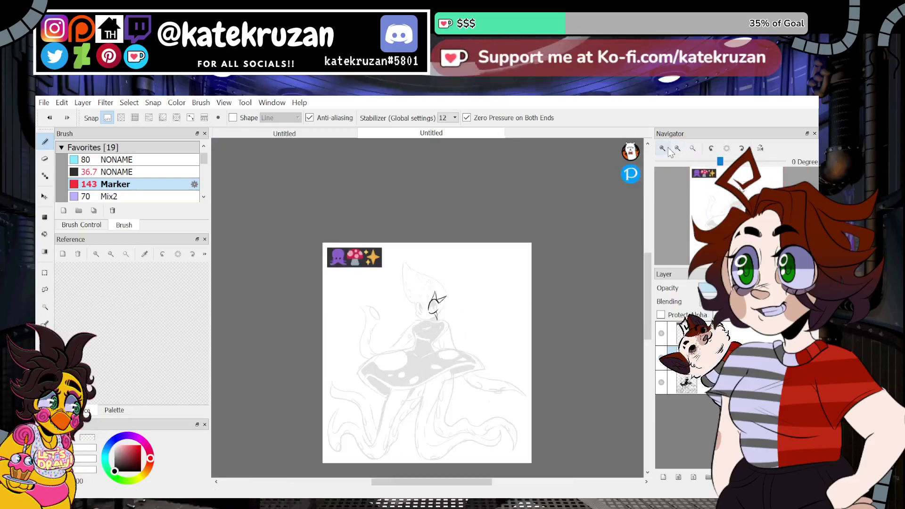
{"action": "left_click", "coordinate": [662, 148]}
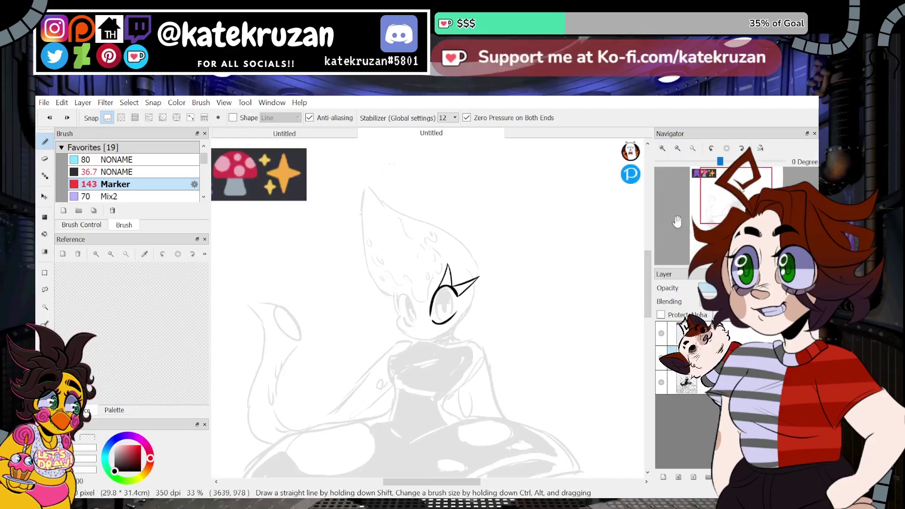
{"action": "left_click", "coordinate": [676, 149]}
{"action": "left_click", "coordinate": [677, 149]}
{"action": "left_click", "coordinate": [662, 148]}
{"action": "left_click", "coordinate": [662, 149]}
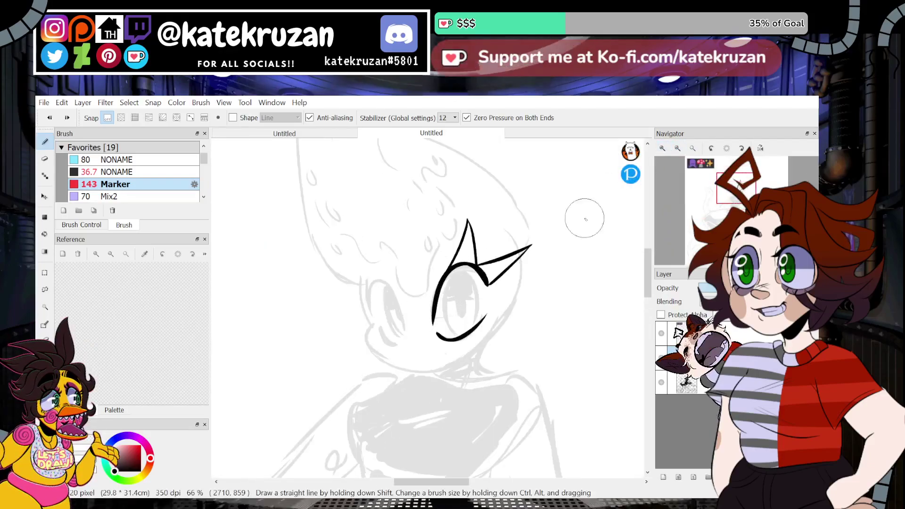
Step: Try inking the upper lid of the smaller eye, undoing each stroke as well as the larger eye's lashes
{"action": "left_click", "coordinate": [662, 148]}
{"action": "mouse_move", "coordinate": [340, 331]}
{"action": "left_mouse_down"}
{"action": "mouse_move", "coordinate": [382, 284]}
{"action": "mouse_move", "coordinate": [391, 334]}
{"action": "left_mouse_up"}
{"action": "key", "text": "ctrl+z"}
{"action": "mouse_move", "coordinate": [343, 314]}
{"action": "left_mouse_down"}
{"action": "mouse_move", "coordinate": [341, 284]}
{"action": "mouse_move", "coordinate": [397, 355]}
{"action": "left_mouse_up"}
{"action": "key", "text": "ctrl+z"}
{"action": "left_click_drag", "start_coordinate": [343, 314], "coordinate": [398, 349]}
{"action": "key", "text": "ctrl+z"}
{"action": "mouse_move", "coordinate": [340, 315]}
{"action": "left_mouse_down"}
{"action": "mouse_move", "coordinate": [340, 283]}
{"action": "mouse_move", "coordinate": [389, 306]}
{"action": "mouse_move", "coordinate": [352, 273]}
{"action": "mouse_move", "coordinate": [397, 354]}
{"action": "mouse_move", "coordinate": [340, 284]}
{"action": "mouse_move", "coordinate": [397, 354]}
{"action": "left_mouse_up"}
{"action": "key", "text": "ctrl+z"}
{"action": "key", "text": "ctrl+z"}
{"action": "key", "text": "ctrl+z"}
Step: Ink the arched upper lid and short lower curve of the smaller eye over the sketch
{"action": "mouse_move", "coordinate": [339, 315]}
{"action": "left_mouse_down"}
{"action": "mouse_move", "coordinate": [384, 321]}
{"action": "mouse_move", "coordinate": [397, 353]}
{"action": "left_mouse_up"}
{"action": "key", "text": "ctrl+z"}
{"action": "mouse_move", "coordinate": [345, 313]}
{"action": "left_mouse_down"}
{"action": "mouse_move", "coordinate": [399, 349]}
{"action": "mouse_move", "coordinate": [410, 345]}
{"action": "left_mouse_up"}
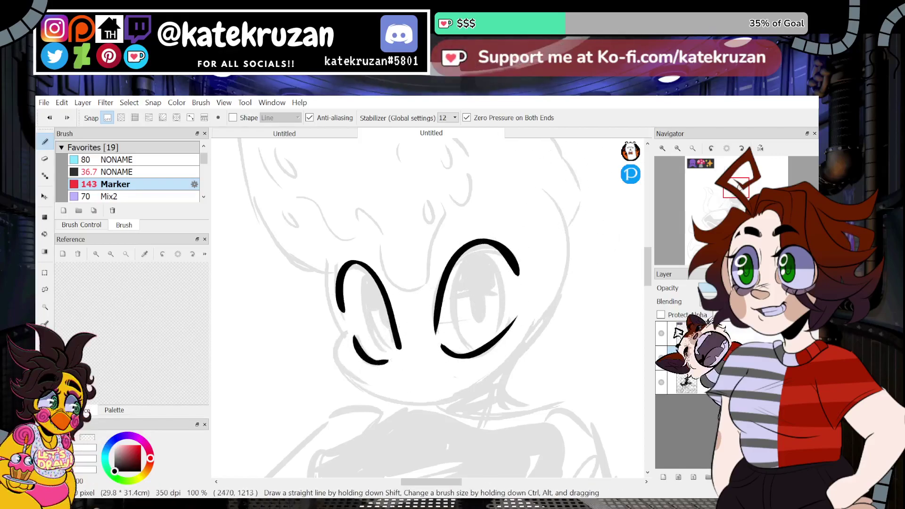
Step: Fade the sketch layer further and redraw the lower curve of the larger eye on the ink layer
{"action": "left_click_drag", "start_coordinate": [706, 289], "coordinate": [703, 290]}
{"action": "left_click", "coordinate": [702, 358]}
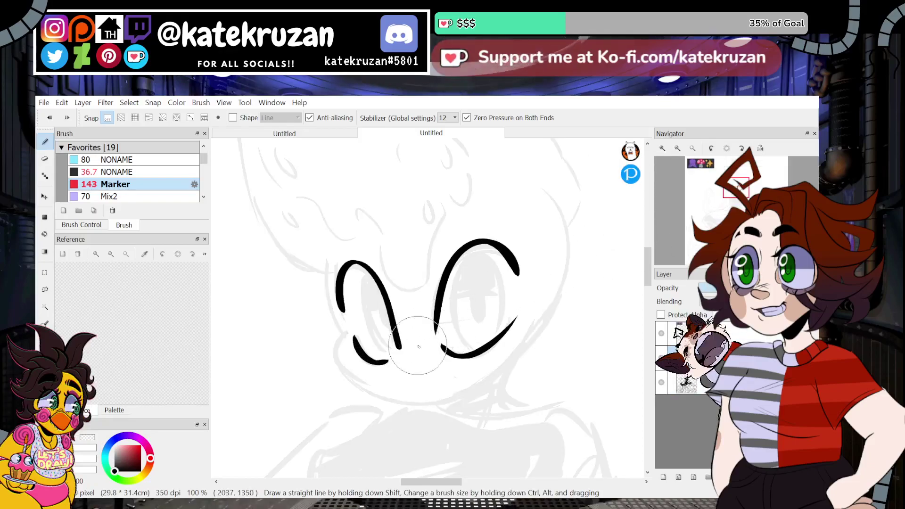
{"action": "mouse_move", "coordinate": [445, 291]}
{"action": "left_mouse_down"}
{"action": "mouse_move", "coordinate": [438, 331]}
{"action": "mouse_move", "coordinate": [495, 343]}
{"action": "mouse_move", "coordinate": [518, 319]}
{"action": "left_mouse_up"}
{"action": "key", "text": "z"}
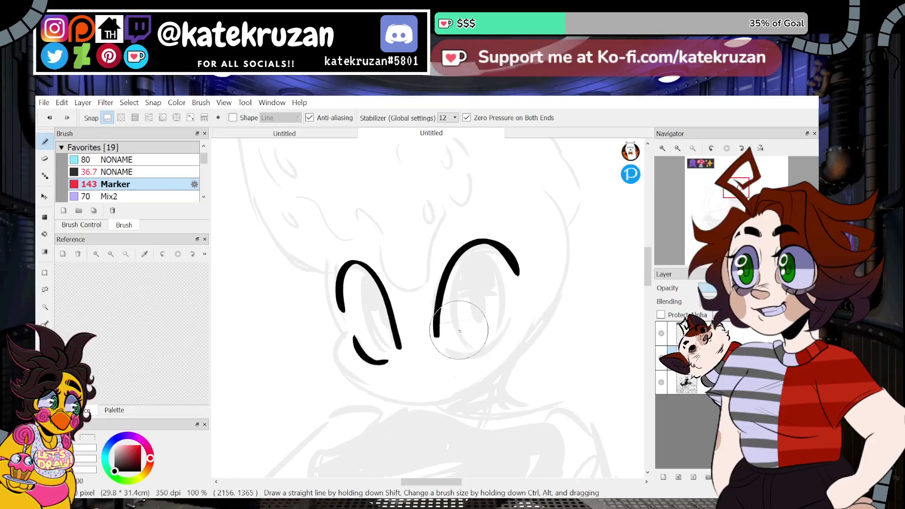
{"action": "left_click_drag", "start_coordinate": [443, 354], "coordinate": [514, 322]}
{"action": "mouse_move", "coordinate": [445, 355]}
{"action": "left_mouse_down"}
{"action": "mouse_move", "coordinate": [483, 353]}
{"action": "mouse_move", "coordinate": [513, 322]}
{"action": "left_mouse_up"}
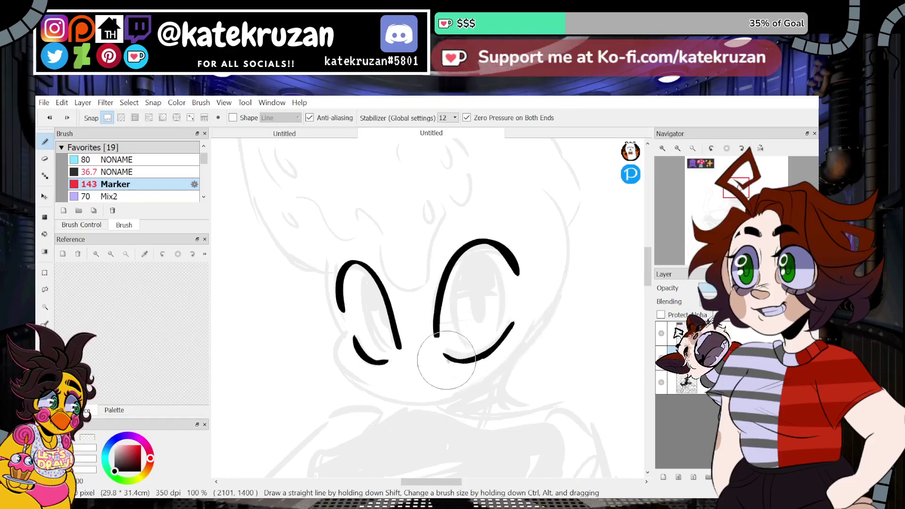
{"action": "left_click_drag", "start_coordinate": [488, 349], "coordinate": [512, 323]}
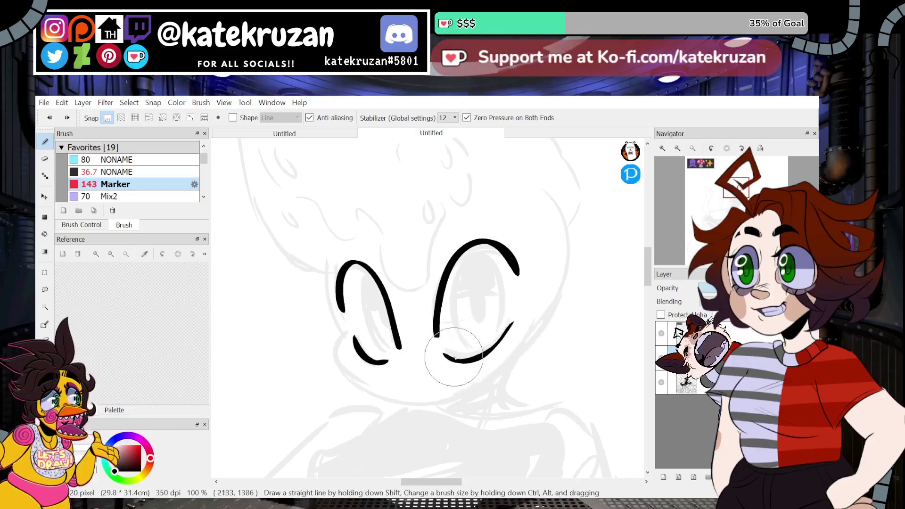
{"action": "mouse_move", "coordinate": [465, 359]}
{"action": "left_mouse_down"}
{"action": "mouse_move", "coordinate": [496, 347]}
{"action": "mouse_move", "coordinate": [512, 323]}
{"action": "left_mouse_up"}
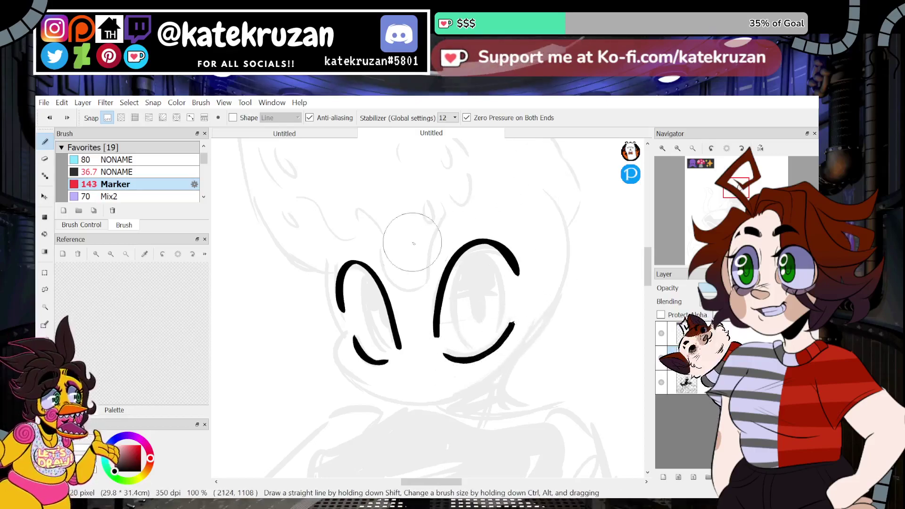
Step: Ink tall oval irises inside both eyes, closing the smaller eye's oval at its base
{"action": "mouse_move", "coordinate": [362, 267]}
{"action": "left_mouse_down"}
{"action": "mouse_move", "coordinate": [363, 293]}
{"action": "mouse_move", "coordinate": [393, 351]}
{"action": "left_mouse_up"}
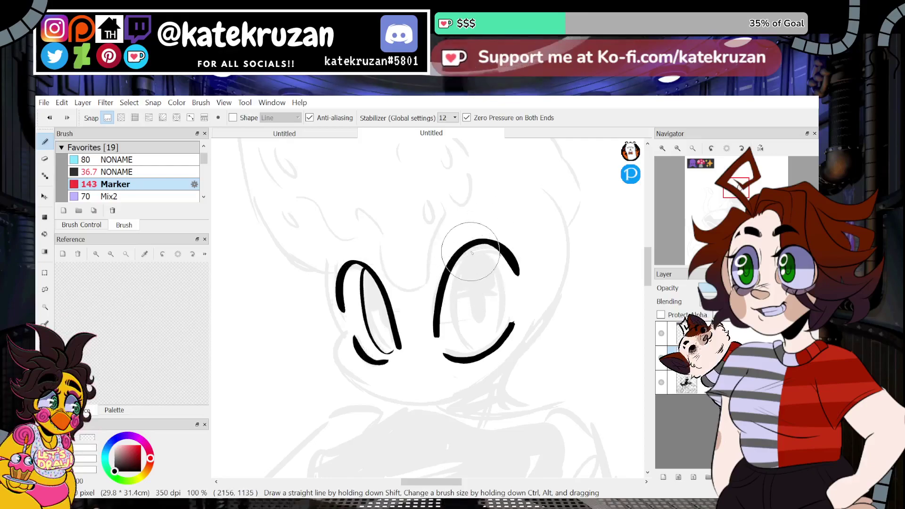
{"action": "mouse_move", "coordinate": [480, 249]}
{"action": "left_mouse_down"}
{"action": "mouse_move", "coordinate": [471, 347]}
{"action": "mouse_move", "coordinate": [480, 248]}
{"action": "left_mouse_up"}
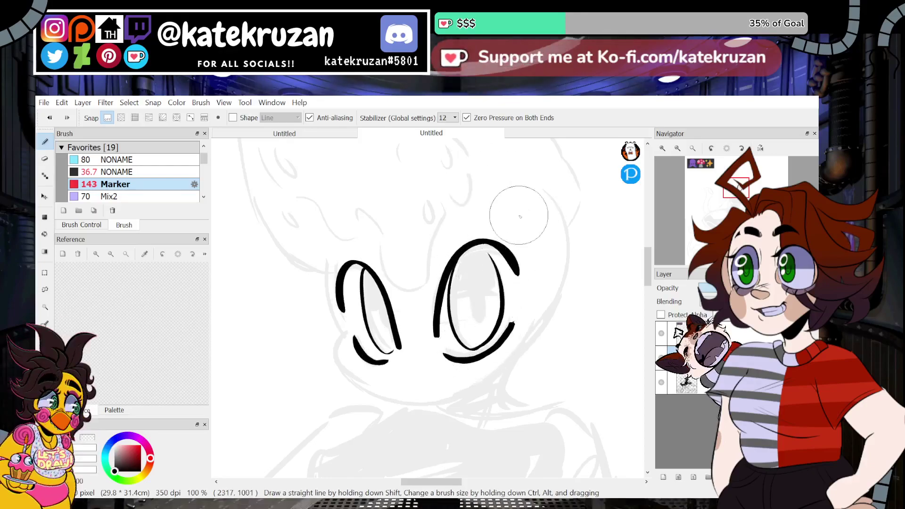
{"action": "key", "text": "ctrl+z"}
{"action": "mouse_move", "coordinate": [467, 349]}
{"action": "left_mouse_down"}
{"action": "mouse_move", "coordinate": [498, 323]}
{"action": "mouse_move", "coordinate": [479, 242]}
{"action": "mouse_move", "coordinate": [489, 340]}
{"action": "left_mouse_up"}
{"action": "key", "text": "ctrl+z"}
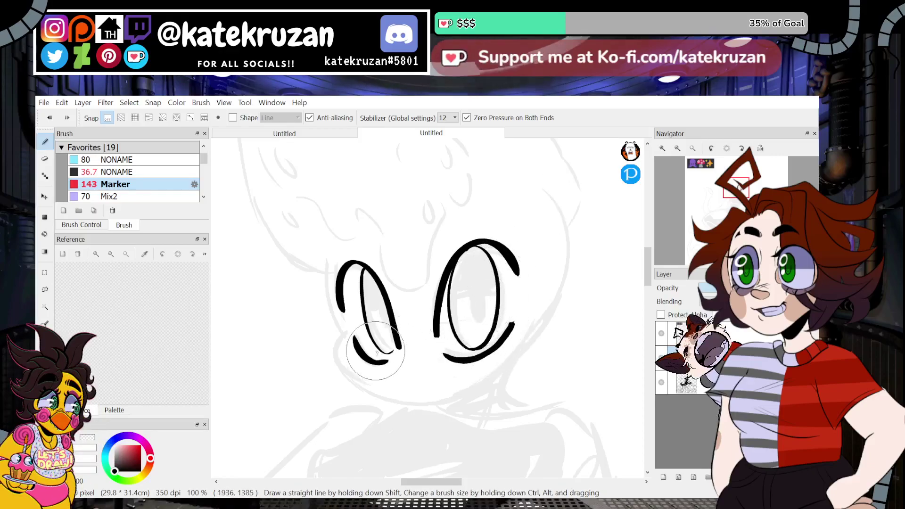
{"action": "left_click_drag", "start_coordinate": [373, 341], "coordinate": [397, 350]}
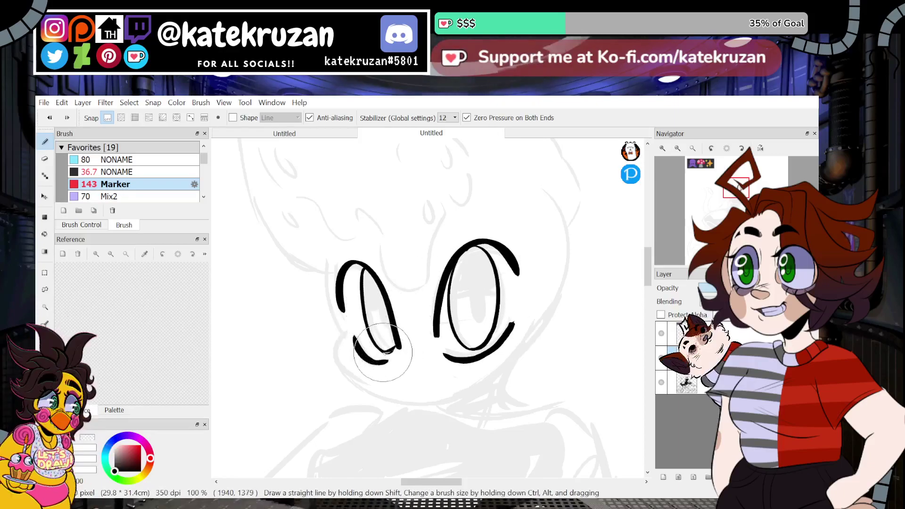
Step: Examine the inked eyes on the whole canvas and in a mirrored view to judge their proportions
{"action": "left_click", "coordinate": [691, 148]}
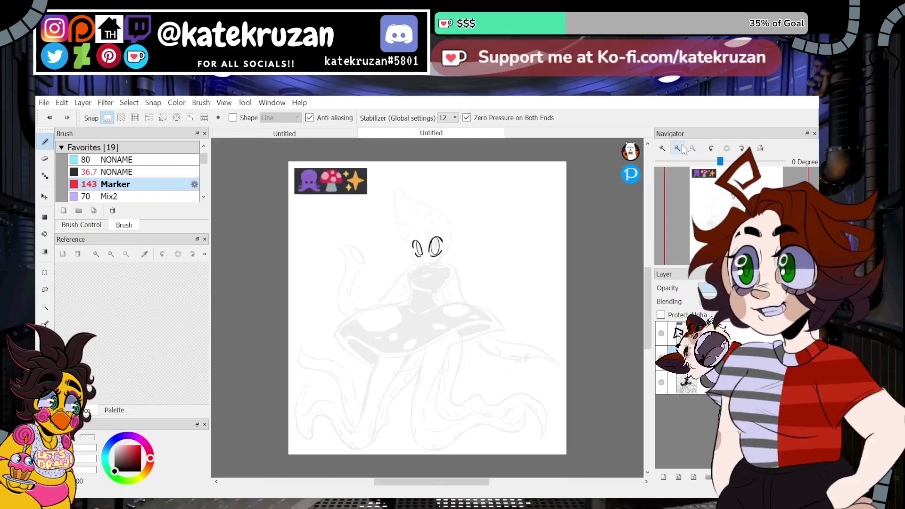
{"action": "left_click", "coordinate": [678, 148]}
{"action": "left_click", "coordinate": [669, 147]}
{"action": "left_click", "coordinate": [669, 147]}
{"action": "left_click", "coordinate": [669, 147]}
{"action": "left_click", "coordinate": [669, 146]}
{"action": "left_click_drag", "start_coordinate": [714, 210], "coordinate": [737, 195]}
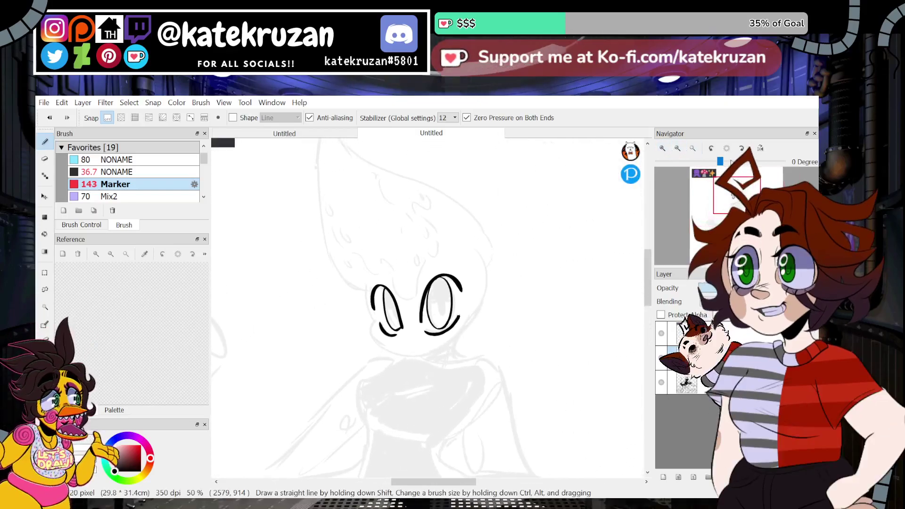
{"action": "left_click", "coordinate": [761, 148]}
{"action": "left_click", "coordinate": [760, 148]}
{"action": "left_click", "coordinate": [662, 148]}
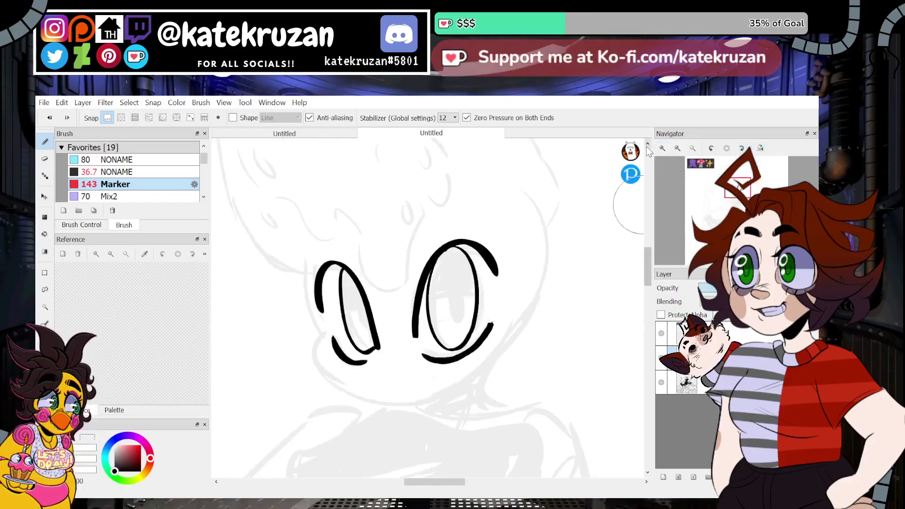
Step: Ink the rounded cheek bump and the long chin curve beneath both eyes, undoing strokes until the jawline fits
{"action": "mouse_move", "coordinate": [305, 260]}
{"action": "left_mouse_down"}
{"action": "mouse_move", "coordinate": [321, 334]}
{"action": "mouse_move", "coordinate": [421, 405]}
{"action": "left_mouse_up"}
{"action": "key", "text": "ctrl+z"}
{"action": "key", "text": "ctrl+z"}
{"action": "left_click_drag", "start_coordinate": [305, 259], "coordinate": [323, 335]}
{"action": "mouse_move", "coordinate": [323, 335]}
{"action": "left_mouse_down"}
{"action": "mouse_move", "coordinate": [410, 397]}
{"action": "mouse_move", "coordinate": [443, 393]}
{"action": "left_mouse_up"}
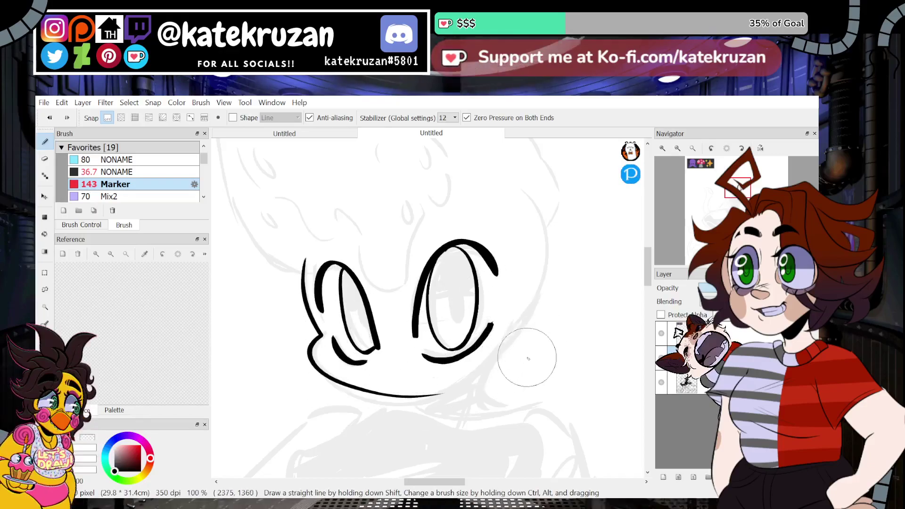
{"action": "key", "text": "ctrl+z"}
{"action": "key", "text": "ctrl+z"}
{"action": "mouse_move", "coordinate": [306, 263]}
{"action": "left_mouse_down"}
{"action": "mouse_move", "coordinate": [322, 361]}
{"action": "mouse_move", "coordinate": [490, 346]}
{"action": "left_mouse_up"}
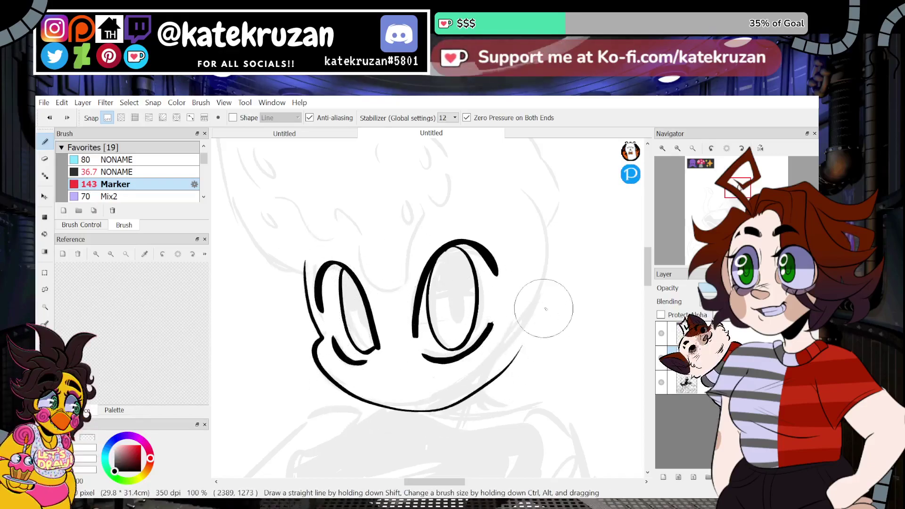
{"action": "key", "text": "ctrl+z"}
{"action": "mouse_move", "coordinate": [323, 335]}
{"action": "left_mouse_down"}
{"action": "mouse_move", "coordinate": [321, 377]}
{"action": "mouse_move", "coordinate": [477, 370]}
{"action": "left_mouse_up"}
{"action": "key", "text": "ctrl+z"}
{"action": "mouse_move", "coordinate": [324, 336]}
{"action": "left_mouse_down"}
{"action": "mouse_move", "coordinate": [311, 348]}
{"action": "mouse_move", "coordinate": [521, 320]}
{"action": "left_mouse_up"}
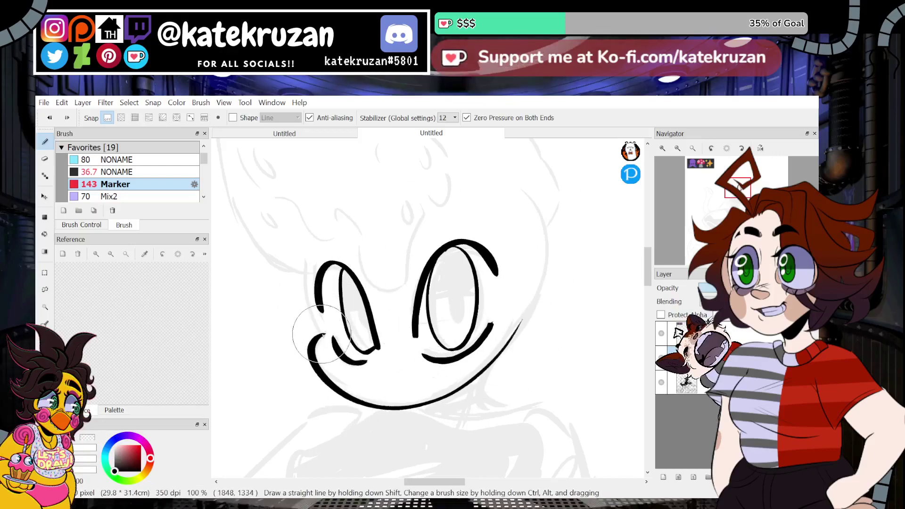
Step: Ink the short side of the face from the cheek bump up past the smaller eye
{"action": "left_click_drag", "start_coordinate": [324, 336], "coordinate": [305, 258]}
{"action": "key", "text": "ctrl+z"}
{"action": "left_click_drag", "start_coordinate": [324, 335], "coordinate": [309, 247]}
{"action": "key", "text": "ctrl+z"}
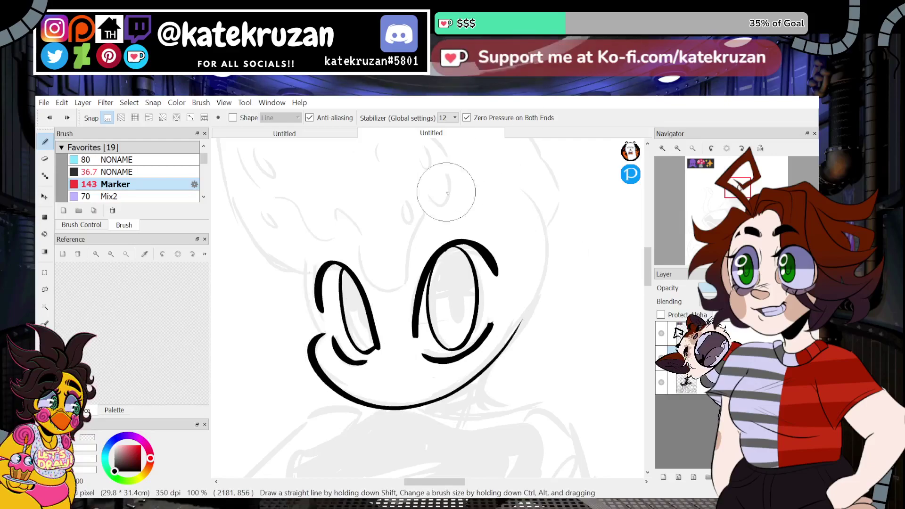
{"action": "left_click_drag", "start_coordinate": [323, 333], "coordinate": [305, 258]}
{"action": "key", "text": "ctrl+z"}
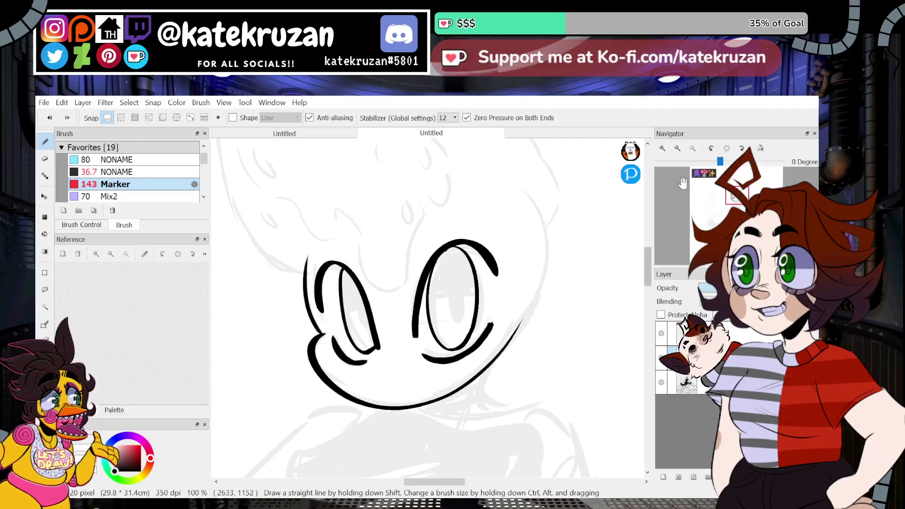
Step: Ink the side of the head beside the larger eye in mirrored view, joining it to the jawline
{"action": "left_click", "coordinate": [679, 149]}
{"action": "left_click", "coordinate": [681, 146]}
{"action": "left_click", "coordinate": [681, 146]}
{"action": "left_click", "coordinate": [663, 148]}
{"action": "left_click", "coordinate": [662, 148]}
{"action": "left_click", "coordinate": [663, 148]}
{"action": "left_click", "coordinate": [760, 149]}
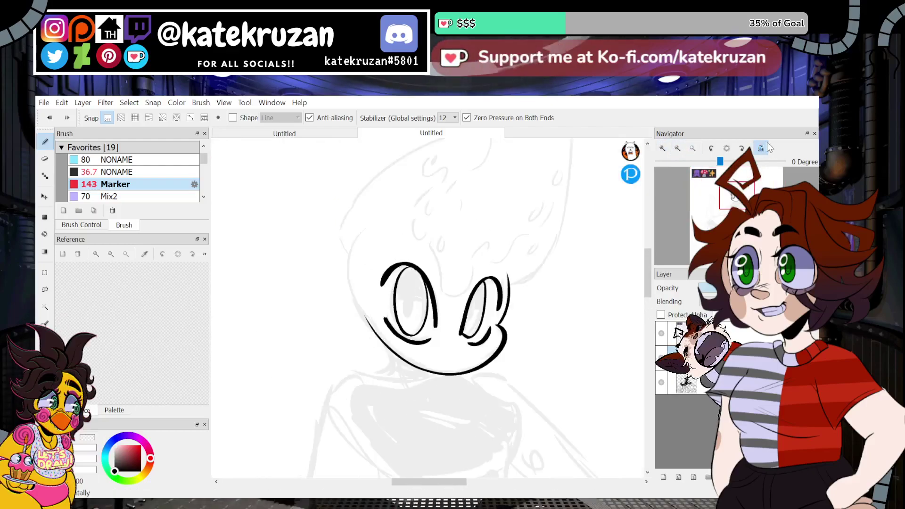
{"action": "mouse_move", "coordinate": [372, 231]}
{"action": "left_mouse_down"}
{"action": "mouse_move", "coordinate": [377, 329]}
{"action": "mouse_move", "coordinate": [356, 271]}
{"action": "mouse_move", "coordinate": [367, 325]}
{"action": "left_mouse_up"}
{"action": "key", "text": "ctrl+z"}
{"action": "left_click", "coordinate": [760, 148]}
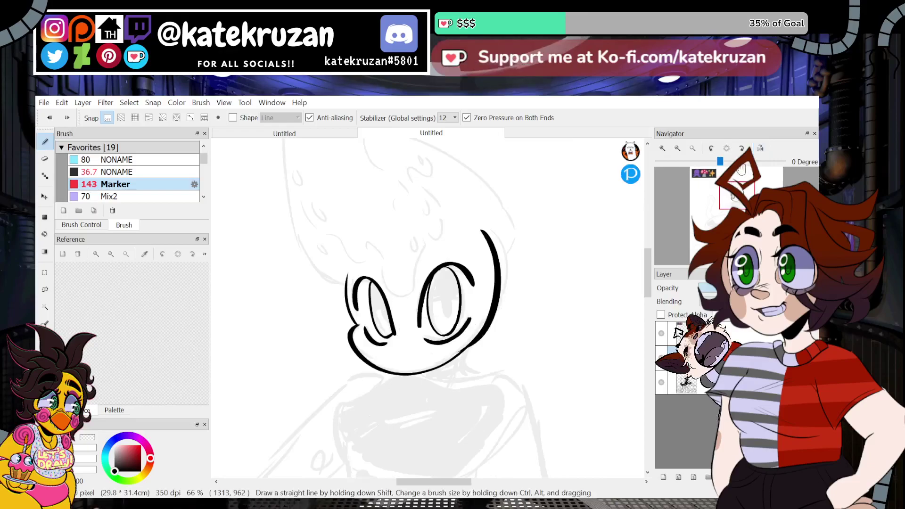
Step: Ink the dress bodice below the chin: the neckline, the far side, the curved bust underside and two short fold lines
{"action": "left_click", "coordinate": [665, 151]}
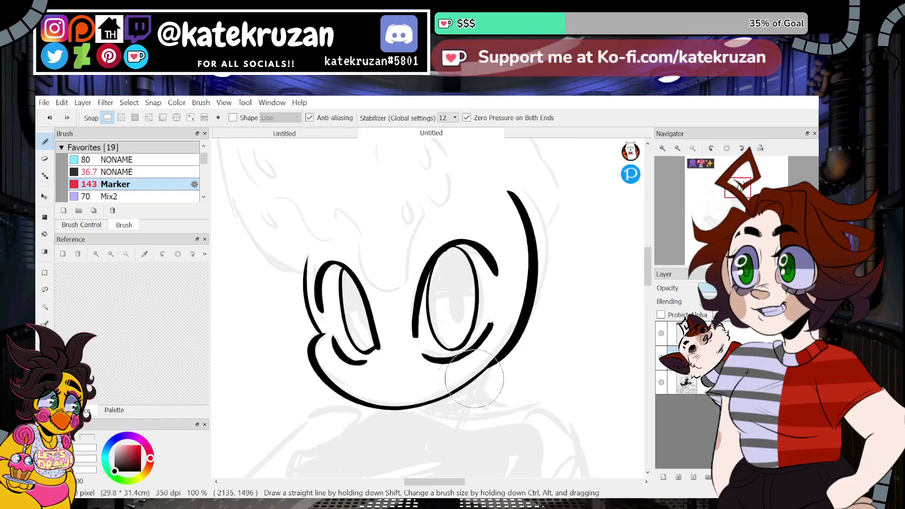
{"action": "left_click", "coordinate": [730, 199]}
{"action": "left_click_drag", "start_coordinate": [730, 199], "coordinate": [734, 205]}
{"action": "mouse_move", "coordinate": [418, 251]}
{"action": "left_mouse_down"}
{"action": "mouse_move", "coordinate": [351, 280]}
{"action": "mouse_move", "coordinate": [360, 370]}
{"action": "mouse_move", "coordinate": [384, 357]}
{"action": "mouse_move", "coordinate": [493, 378]}
{"action": "left_mouse_up"}
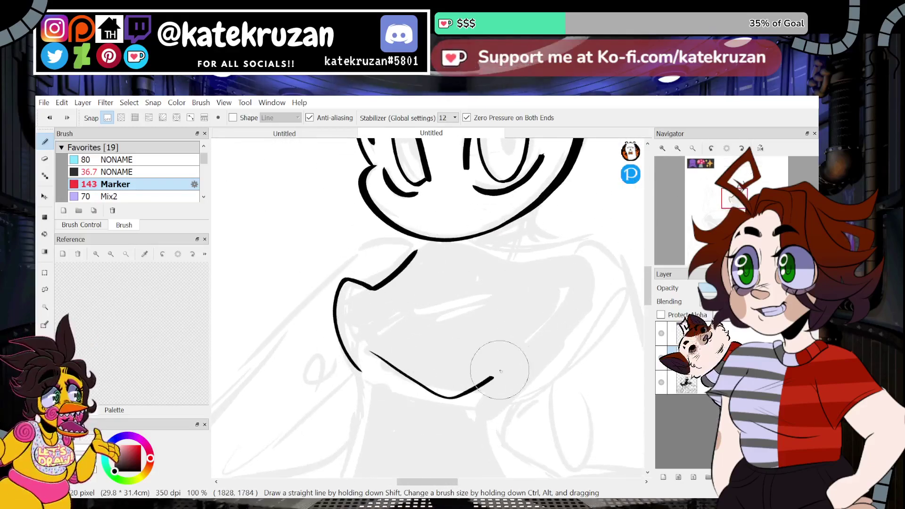
{"action": "key", "text": "ctrl+z"}
{"action": "mouse_move", "coordinate": [368, 349]}
{"action": "left_mouse_down"}
{"action": "mouse_move", "coordinate": [441, 391]}
{"action": "mouse_move", "coordinate": [519, 317]}
{"action": "left_mouse_up"}
{"action": "left_click_drag", "start_coordinate": [734, 198], "coordinate": [737, 197]}
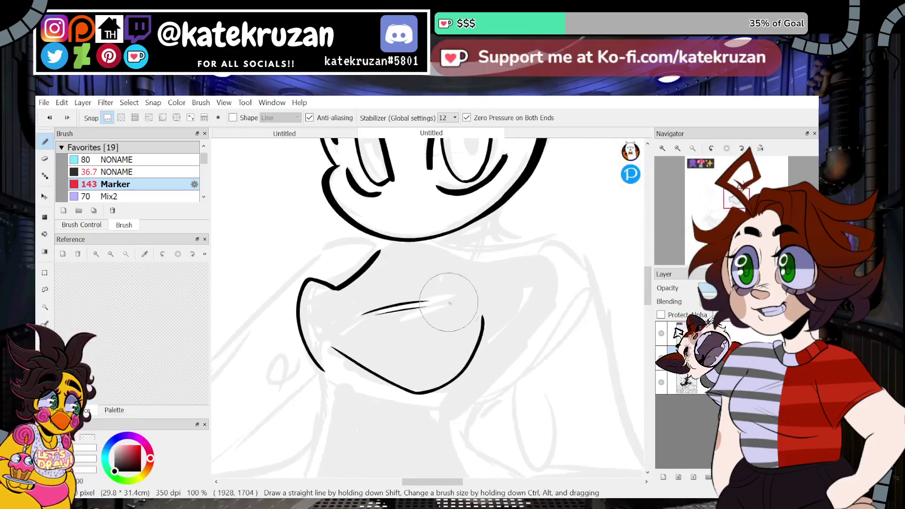
Step: Try to ink a small pointed frill between the chin and the bodice's neckline, and undo it
{"action": "left_click", "coordinate": [676, 148]}
{"action": "left_click", "coordinate": [663, 148]}
{"action": "left_click", "coordinate": [663, 148]}
{"action": "left_click", "coordinate": [663, 148]}
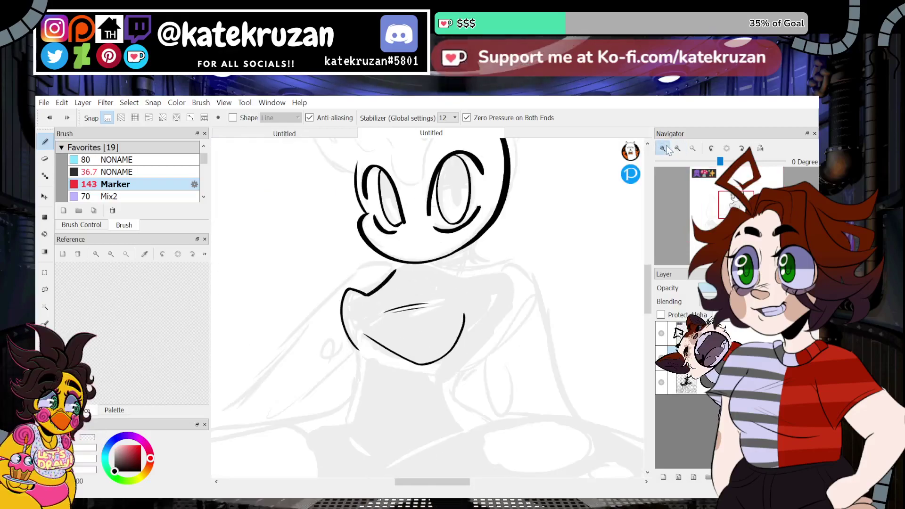
{"action": "left_click", "coordinate": [663, 148]}
{"action": "mouse_move", "coordinate": [370, 241]}
{"action": "left_mouse_down"}
{"action": "mouse_move", "coordinate": [296, 221]}
{"action": "mouse_move", "coordinate": [352, 264]}
{"action": "left_mouse_up"}
{"action": "left_click", "coordinate": [679, 151]}
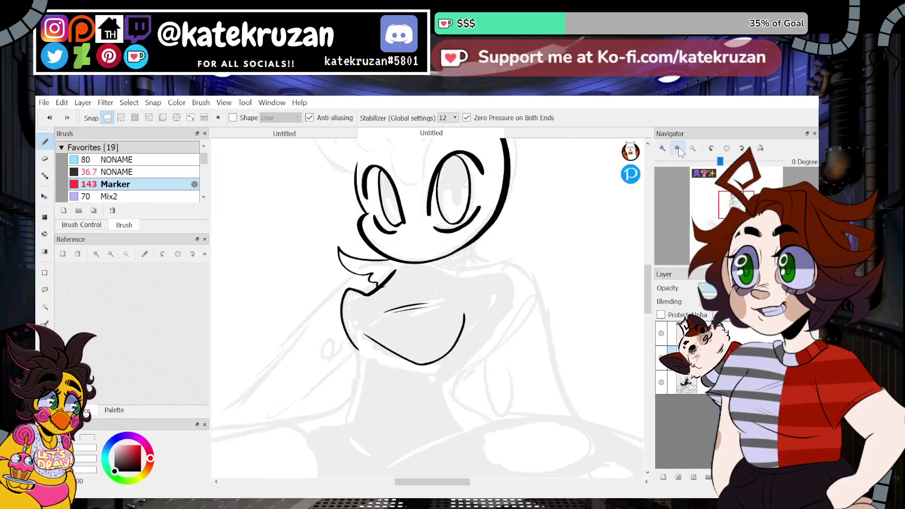
{"action": "key", "text": "ctrl+z"}
Step: Ink the near shoulder's rounded top and the bent contour beside the bust, undoing strokes until they fit
{"action": "left_click", "coordinate": [663, 148]}
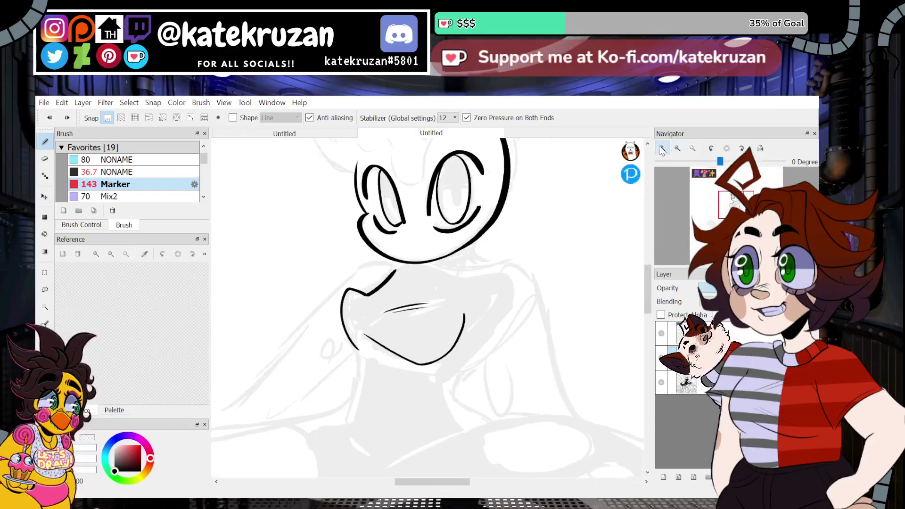
{"action": "left_click", "coordinate": [662, 148]}
{"action": "left_click_drag", "start_coordinate": [580, 261], "coordinate": [520, 457]}
{"action": "left_click_drag", "start_coordinate": [712, 218], "coordinate": [712, 219]}
{"action": "key", "text": "ctrl+z"}
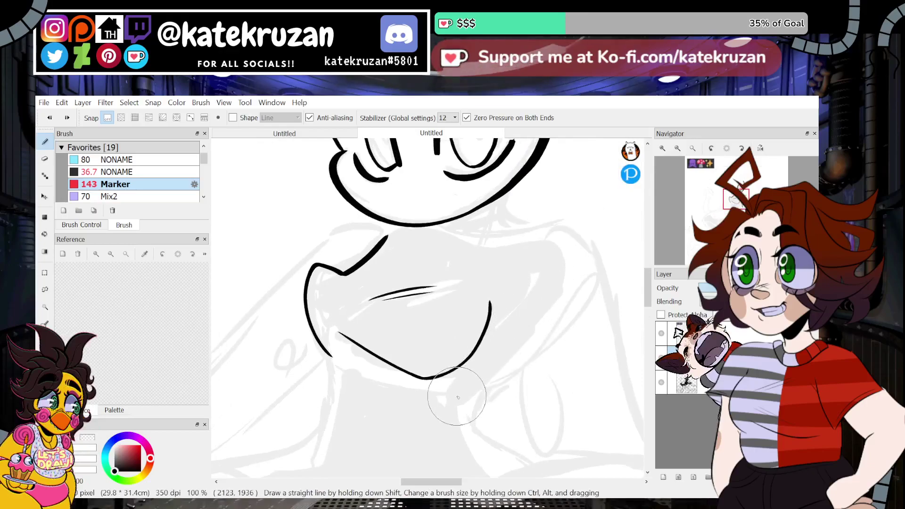
{"action": "mouse_move", "coordinate": [519, 231]}
{"action": "left_mouse_down"}
{"action": "mouse_move", "coordinate": [566, 227]}
{"action": "mouse_move", "coordinate": [611, 296]}
{"action": "left_mouse_up"}
{"action": "left_click_drag", "start_coordinate": [524, 267], "coordinate": [535, 452]}
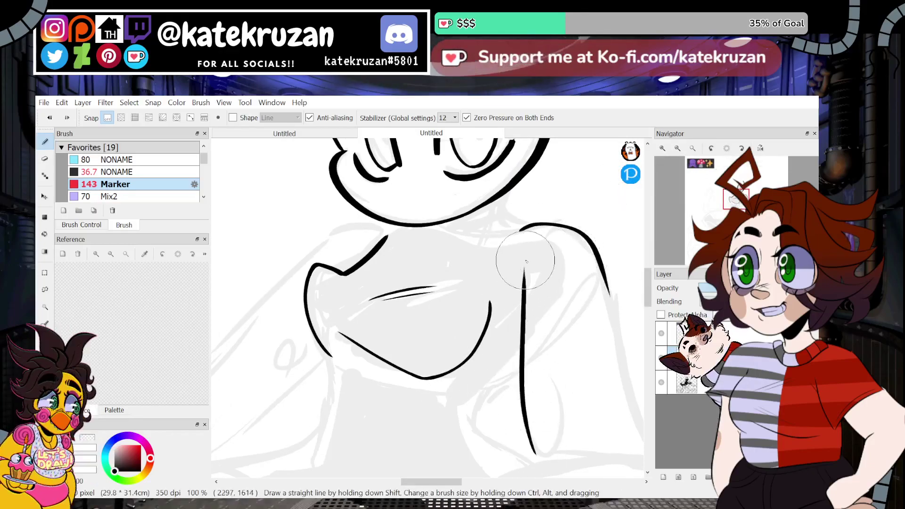
{"action": "key", "text": "ctrl+z"}
{"action": "mouse_move", "coordinate": [520, 230]}
{"action": "left_mouse_down"}
{"action": "mouse_move", "coordinate": [499, 319]}
{"action": "mouse_move", "coordinate": [499, 287]}
{"action": "mouse_move", "coordinate": [524, 361]}
{"action": "left_mouse_up"}
{"action": "key", "text": "ctrl+z"}
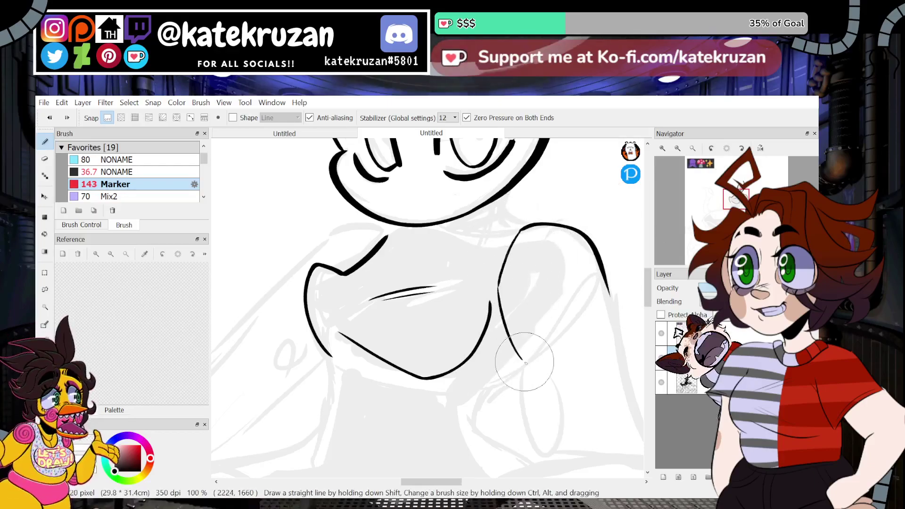
Step: Ink the near arm's inner and outer lines from the shoulder down to the edge of the mushroom skirt
{"action": "mouse_move", "coordinate": [564, 328]}
{"action": "left_mouse_down"}
{"action": "mouse_move", "coordinate": [421, 210]}
{"action": "mouse_move", "coordinate": [454, 277]}
{"action": "left_mouse_up"}
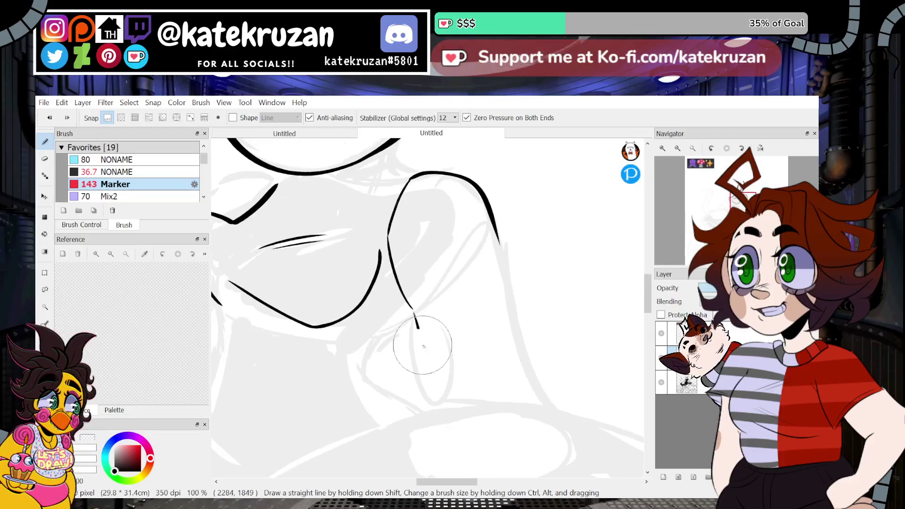
{"action": "left_click_drag", "start_coordinate": [415, 315], "coordinate": [443, 406]}
{"action": "left_click_drag", "start_coordinate": [496, 238], "coordinate": [543, 395]}
{"action": "left_click", "coordinate": [678, 149]}
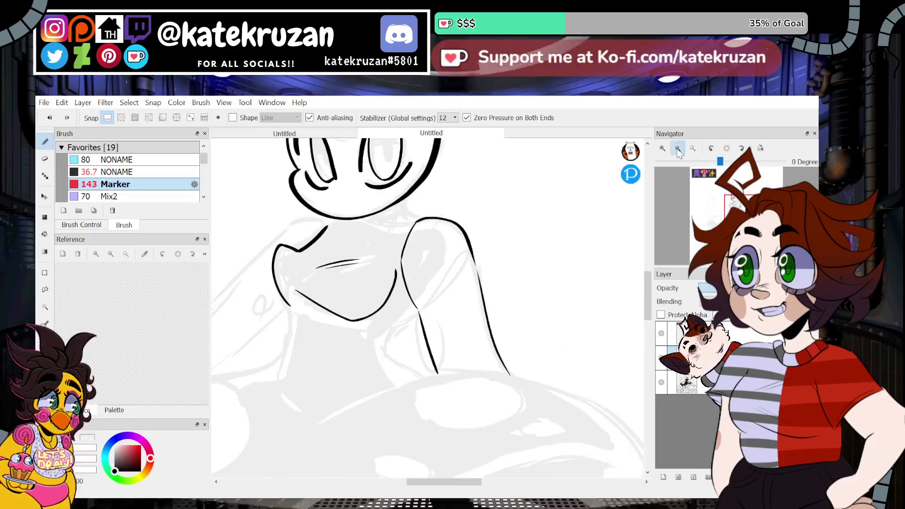
{"action": "left_click", "coordinate": [678, 149]}
{"action": "left_click", "coordinate": [678, 149]}
{"action": "left_click", "coordinate": [678, 149]}
Step: Thicken the inked contour between the bust and the near arm in a close-up view
{"action": "left_click", "coordinate": [663, 149]}
{"action": "left_click", "coordinate": [663, 149]}
{"action": "left_click", "coordinate": [663, 149]}
{"action": "mouse_move", "coordinate": [739, 207]}
{"action": "left_mouse_down"}
{"action": "mouse_move", "coordinate": [733, 235]}
{"action": "mouse_move", "coordinate": [737, 202]}
{"action": "left_mouse_up"}
{"action": "left_click", "coordinate": [663, 149]}
{"action": "left_click", "coordinate": [663, 149]}
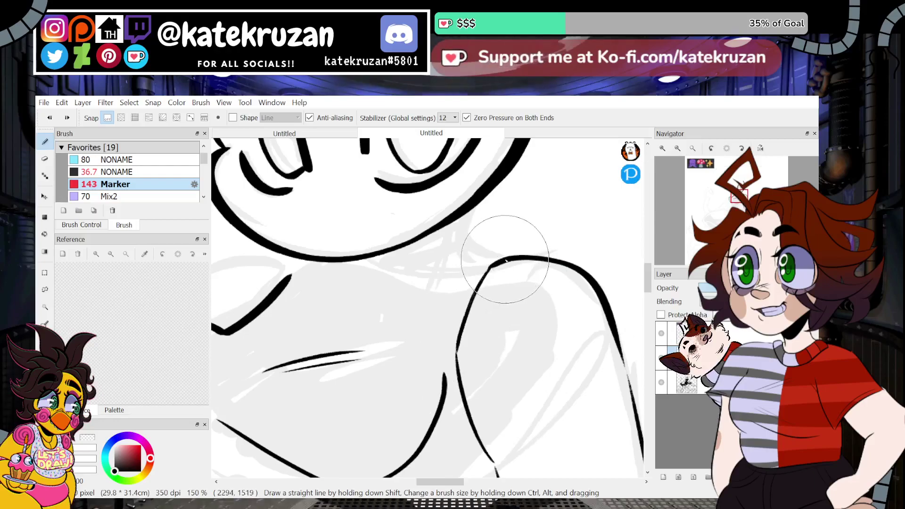
{"action": "left_click_drag", "start_coordinate": [649, 279], "coordinate": [649, 288]}
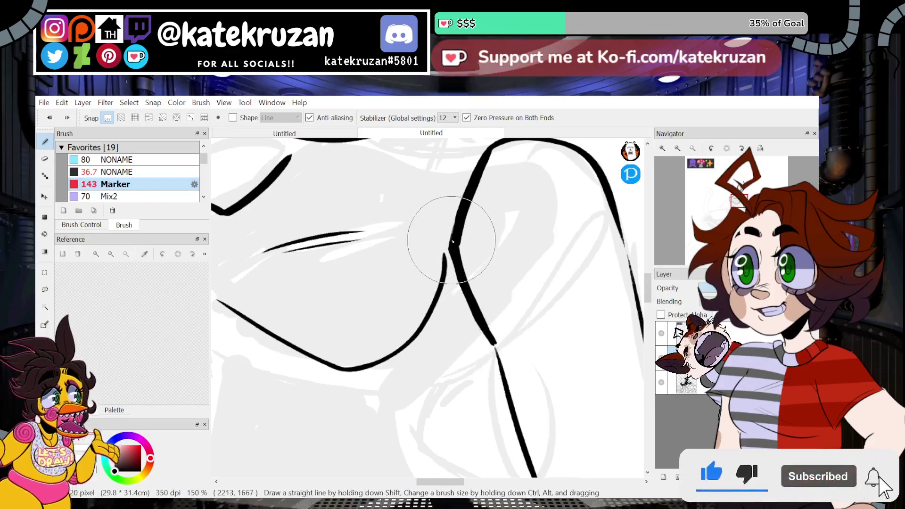
{"action": "key", "text": "ctrl+z"}
{"action": "key", "text": "z"}
Step: Ink the short line running from the near arm under the bust and down toward the waist
{"action": "left_click", "coordinate": [678, 148]}
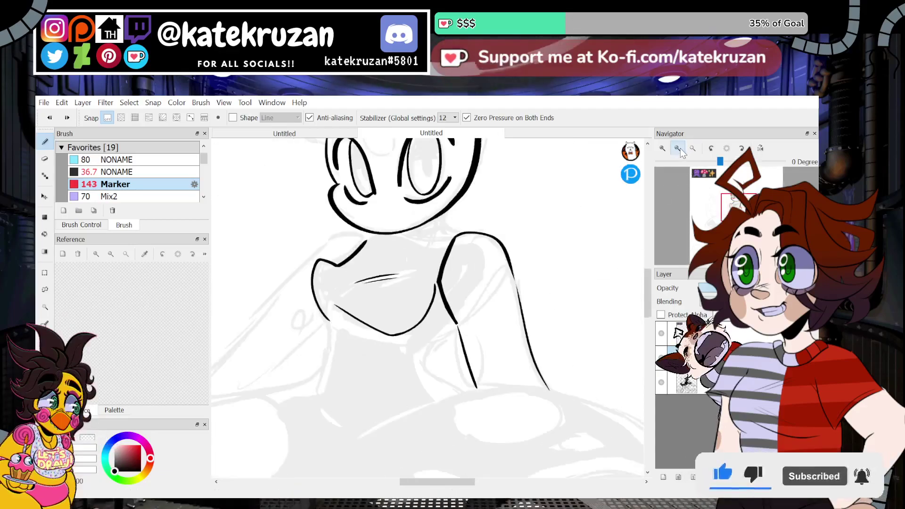
{"action": "left_click", "coordinate": [677, 148]}
{"action": "left_click", "coordinate": [678, 148]}
{"action": "left_click", "coordinate": [677, 148]}
{"action": "left_click", "coordinate": [662, 148]}
{"action": "left_click", "coordinate": [662, 148]}
{"action": "left_click", "coordinate": [662, 148]}
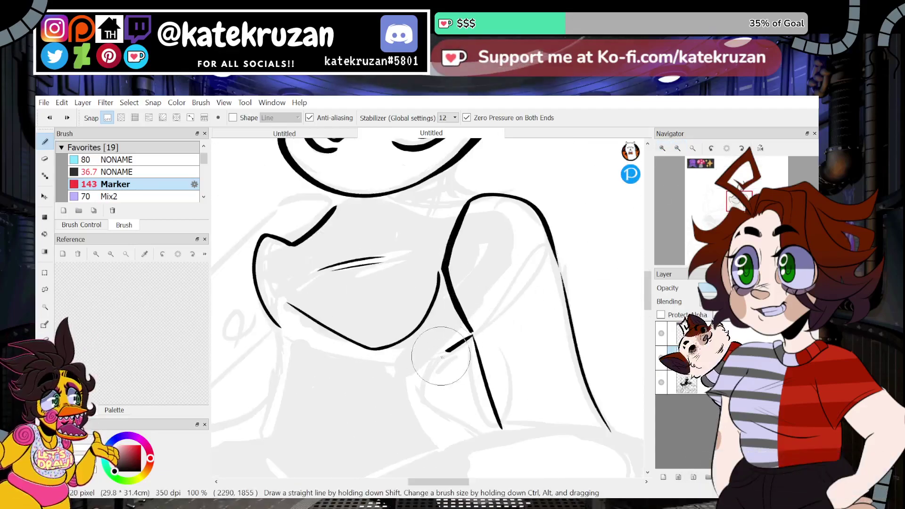
{"action": "left_click_drag", "start_coordinate": [472, 333], "coordinate": [429, 361]}
{"action": "key", "text": "ctrl+z"}
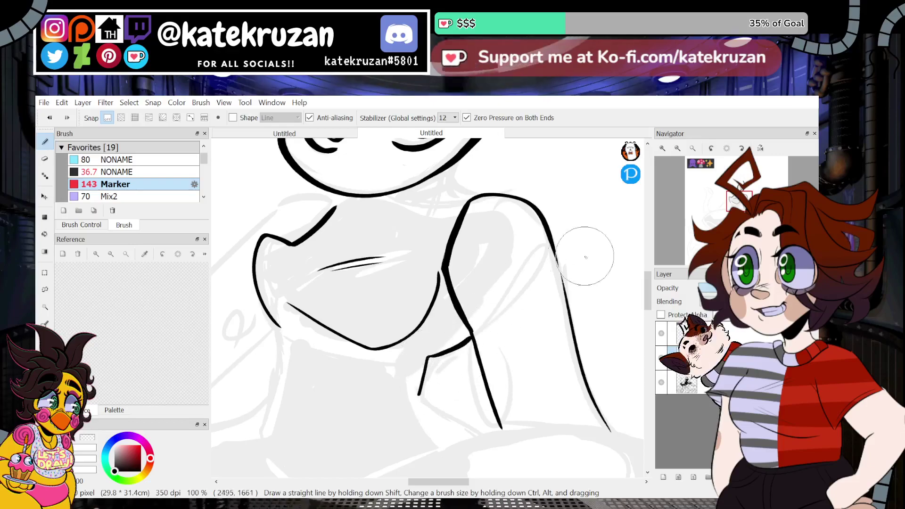
Step: Ink the torso's far side below the bust and the pointed waistline where it meets the mushroom skirt
{"action": "left_click", "coordinate": [678, 148]}
{"action": "left_click", "coordinate": [677, 148]}
{"action": "left_click", "coordinate": [677, 148]}
{"action": "left_click", "coordinate": [678, 148]}
{"action": "left_click", "coordinate": [662, 148]}
{"action": "left_click", "coordinate": [663, 148]}
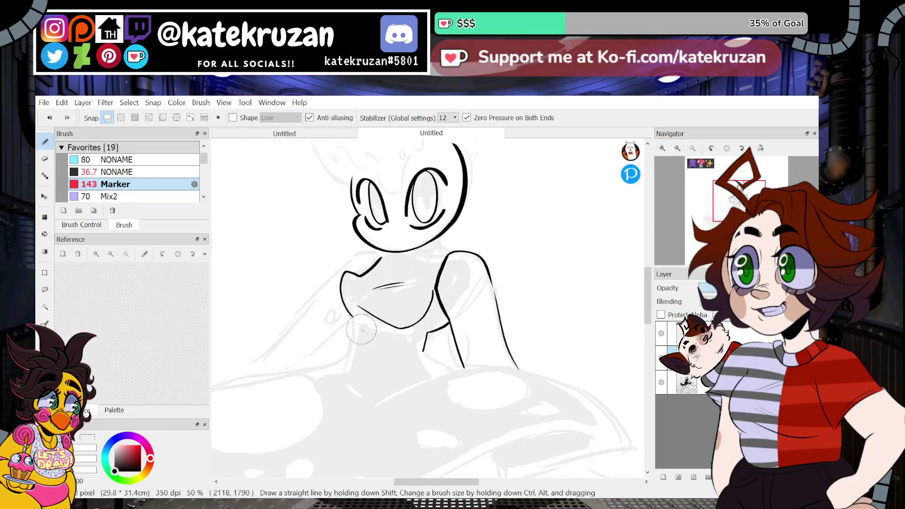
{"action": "mouse_move", "coordinate": [386, 368]}
{"action": "left_mouse_down"}
{"action": "mouse_move", "coordinate": [433, 289]}
{"action": "mouse_move", "coordinate": [423, 287]}
{"action": "left_mouse_up"}
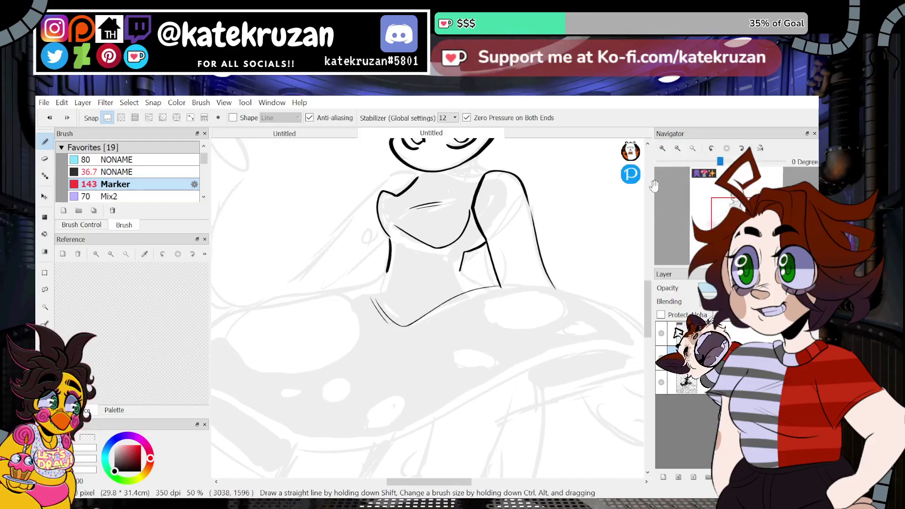
Step: Undo the line across the mushroom skirt's top and re-ink the short far edge of the pointed waistline
{"action": "left_click_drag", "start_coordinate": [735, 211], "coordinate": [732, 208]}
{"action": "key", "text": "ctrl+z"}
{"action": "key", "text": "ctrl+z"}
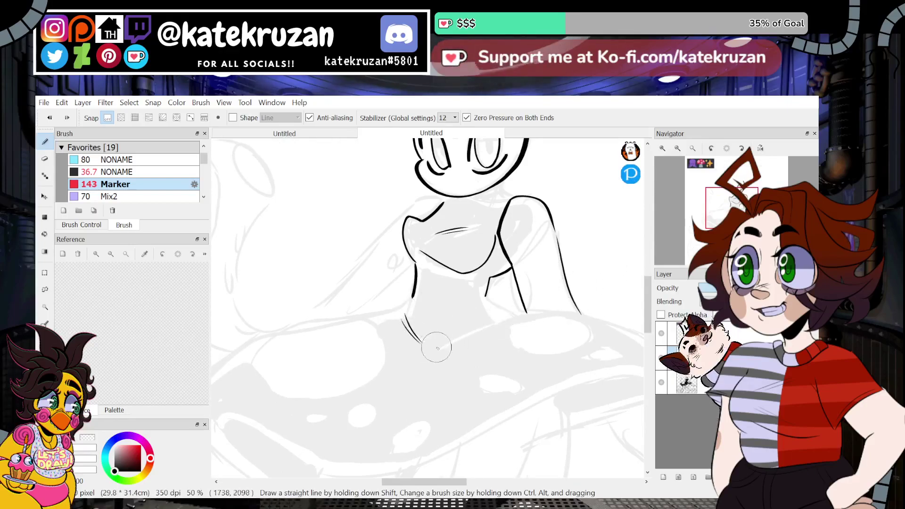
{"action": "left_click_drag", "start_coordinate": [417, 326], "coordinate": [419, 343]}
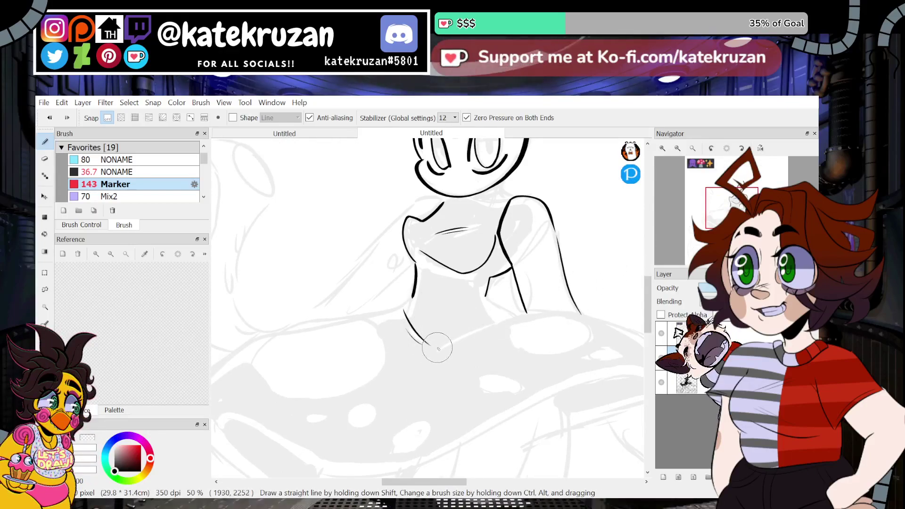
{"action": "left_click_drag", "start_coordinate": [747, 225], "coordinate": [739, 214]}
Step: Try to ink the mushroom cap's upper edge outward from the waist in a rotated view
{"action": "left_click", "coordinate": [678, 149]}
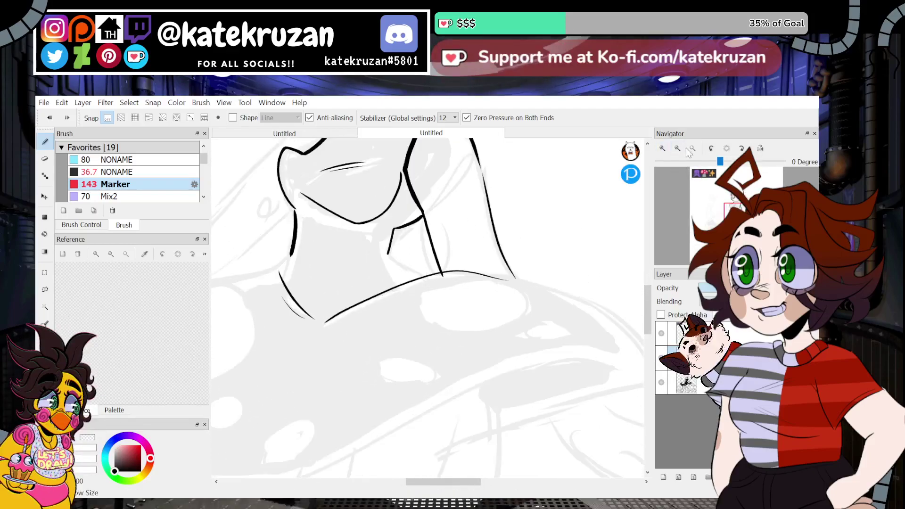
{"action": "left_click", "coordinate": [742, 149]}
{"action": "left_click", "coordinate": [711, 149]}
{"action": "left_click", "coordinate": [711, 149]}
{"action": "key", "text": "ctrl+z"}
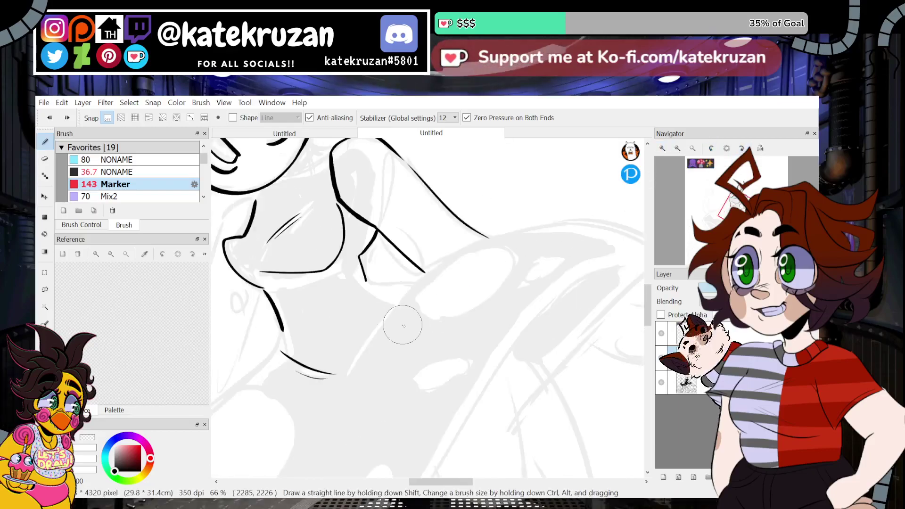
{"action": "key", "text": "ctrl+z"}
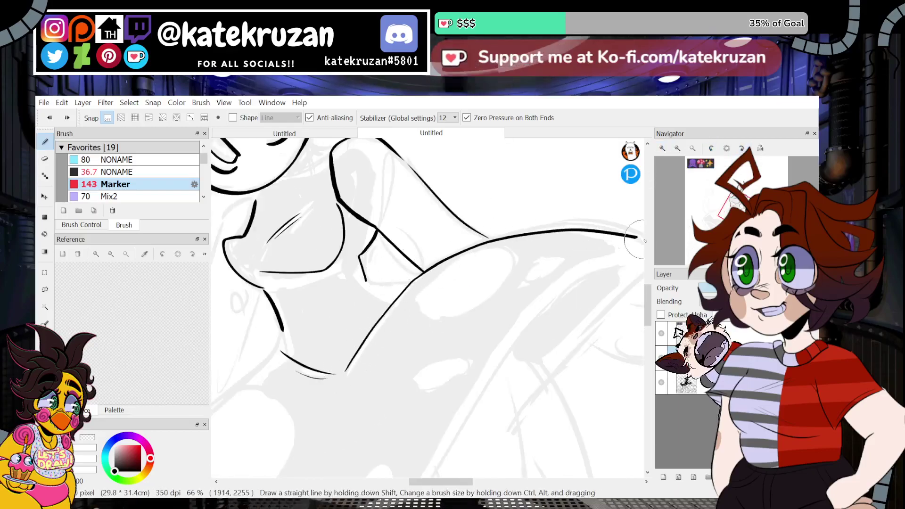
{"action": "left_click_drag", "start_coordinate": [465, 483], "coordinate": [472, 484]}
{"action": "mouse_move", "coordinate": [566, 226]}
{"action": "left_mouse_down"}
{"action": "mouse_move", "coordinate": [451, 234]}
{"action": "mouse_move", "coordinate": [307, 368]}
{"action": "left_mouse_up"}
{"action": "key", "text": "ctrl+z"}
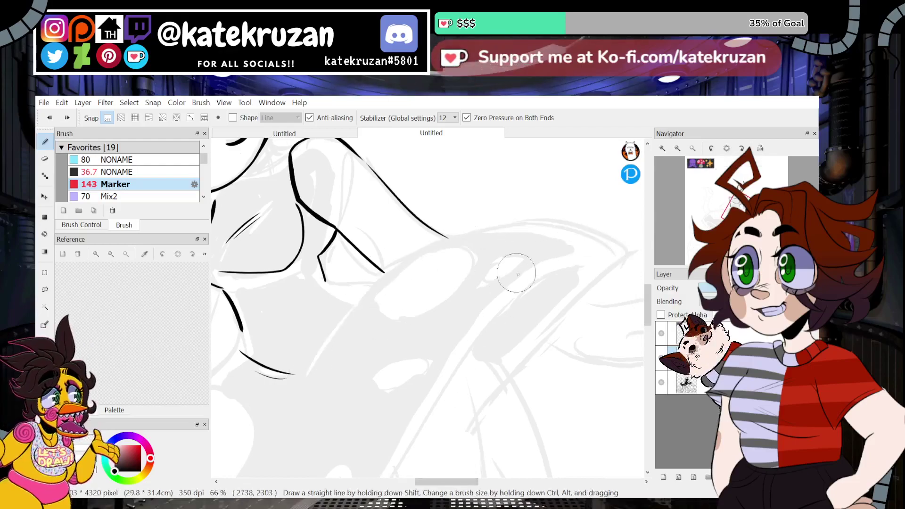
Step: Ink the mushroom cap's upper edge from the waist to a rounded rim tip and back along its lower edge, redoing poor strokes
{"action": "mouse_move", "coordinate": [528, 357]}
{"action": "left_mouse_down"}
{"action": "mouse_move", "coordinate": [625, 260]}
{"action": "mouse_move", "coordinate": [600, 239]}
{"action": "mouse_move", "coordinate": [505, 225]}
{"action": "mouse_move", "coordinate": [412, 255]}
{"action": "mouse_move", "coordinate": [312, 377]}
{"action": "left_mouse_up"}
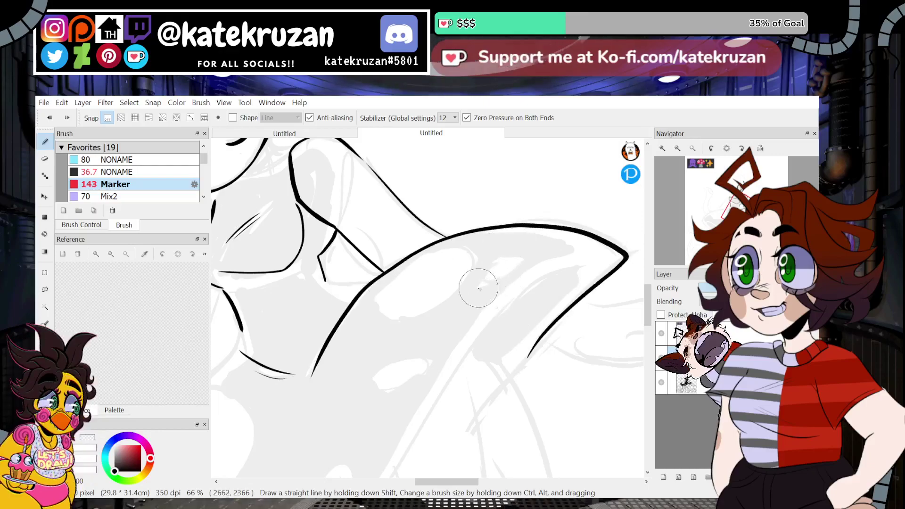
{"action": "key", "text": "ctrl+z"}
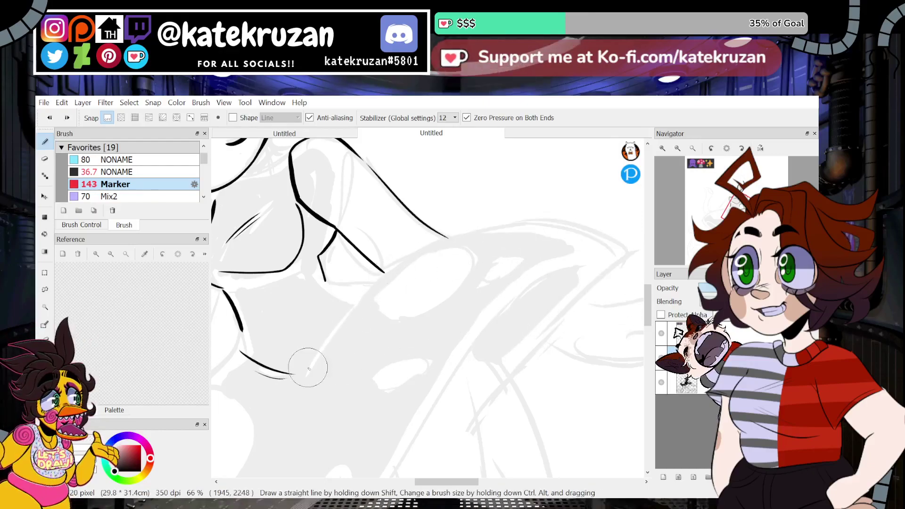
{"action": "left_click_drag", "start_coordinate": [320, 349], "coordinate": [388, 272]}
{"action": "mouse_move", "coordinate": [570, 228]}
{"action": "left_mouse_down"}
{"action": "mouse_move", "coordinate": [621, 257]}
{"action": "mouse_move", "coordinate": [546, 317]}
{"action": "mouse_move", "coordinate": [471, 414]}
{"action": "left_mouse_up"}
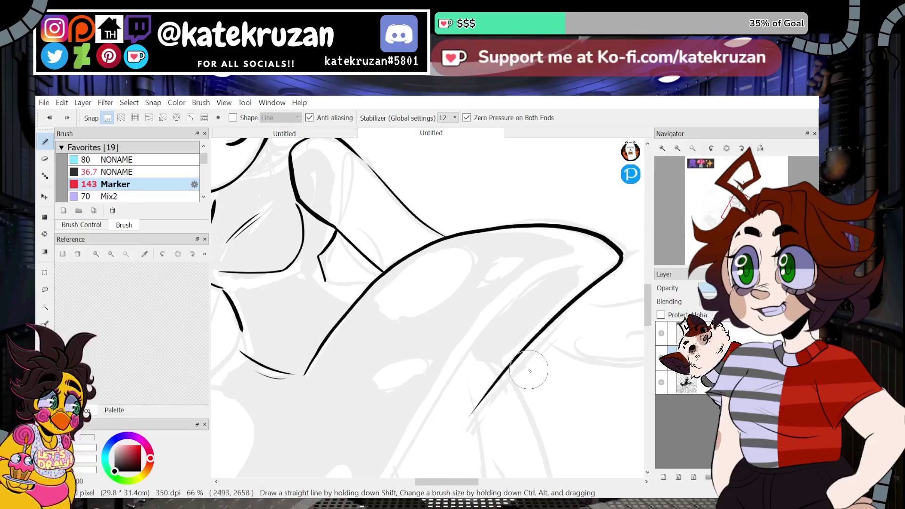
{"action": "key", "text": "ctrl+z"}
{"action": "left_click_drag", "start_coordinate": [614, 269], "coordinate": [559, 337]}
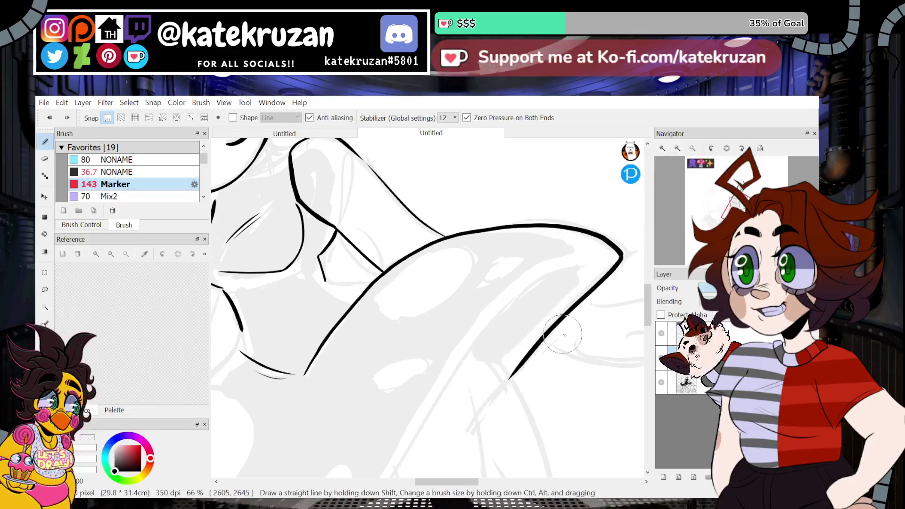
Step: Ink the waist line behind the near arm, joining it to the mushroom cap's upper edge in a rotated view
{"action": "left_click", "coordinate": [726, 148]}
{"action": "left_click_drag", "start_coordinate": [743, 212], "coordinate": [734, 206]}
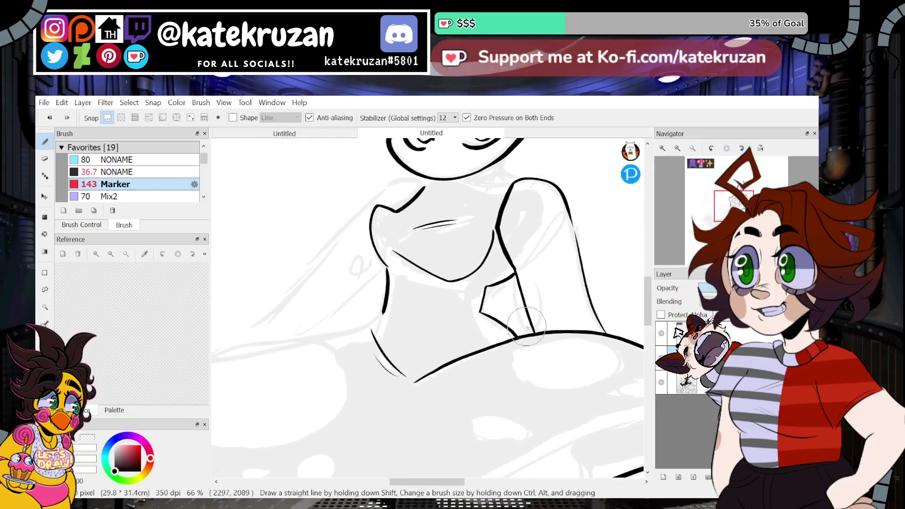
{"action": "left_click", "coordinate": [741, 148]}
{"action": "left_click", "coordinate": [662, 148]}
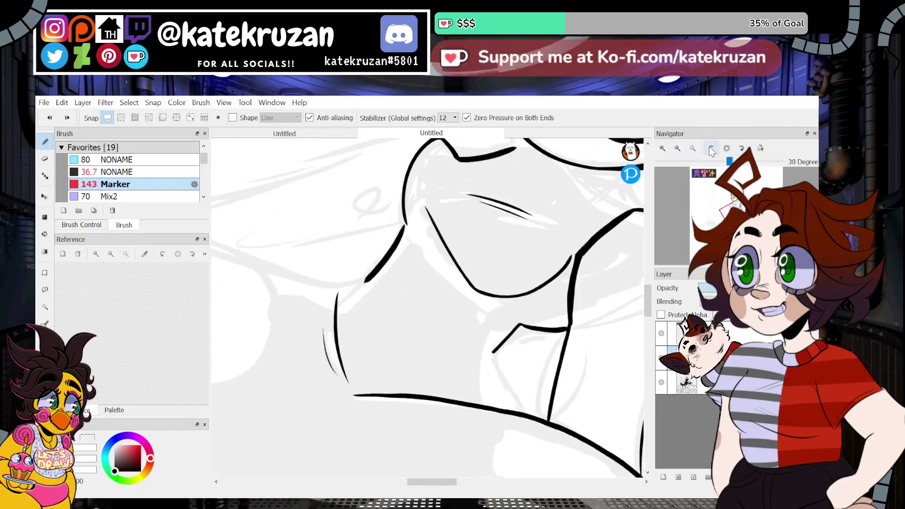
{"action": "left_click", "coordinate": [711, 148]}
{"action": "left_click", "coordinate": [711, 148]}
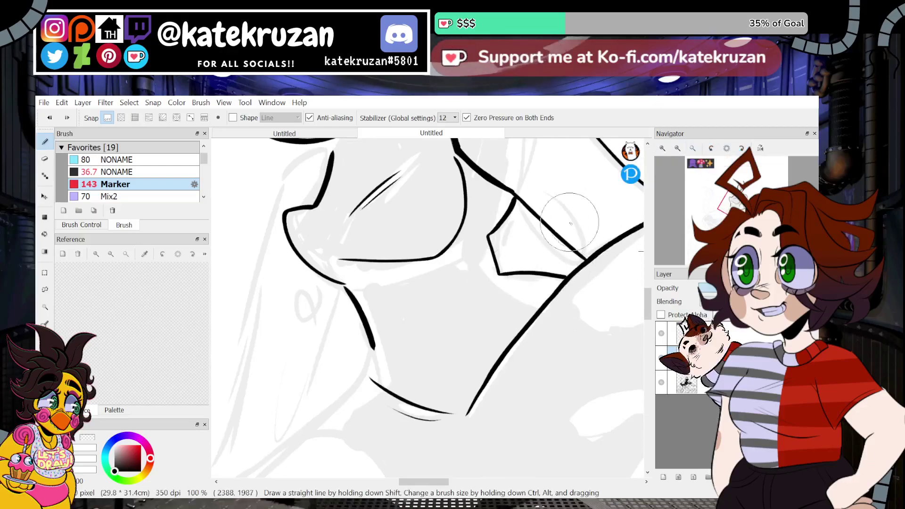
{"action": "left_click_drag", "start_coordinate": [497, 277], "coordinate": [569, 276]}
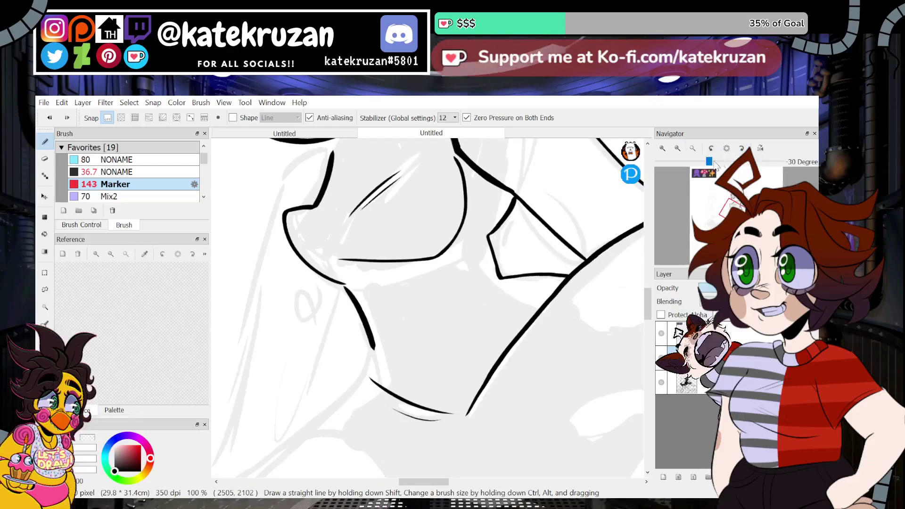
Step: Examine the inked torso, arm and mushroom cap against the remaining sketch in an upright, zoomed-out view
{"action": "left_click", "coordinate": [677, 149]}
{"action": "left_click", "coordinate": [725, 149]}
{"action": "left_click", "coordinate": [677, 148]}
{"action": "left_click", "coordinate": [677, 149]}
{"action": "left_click_drag", "start_coordinate": [504, 324], "coordinate": [507, 301]}
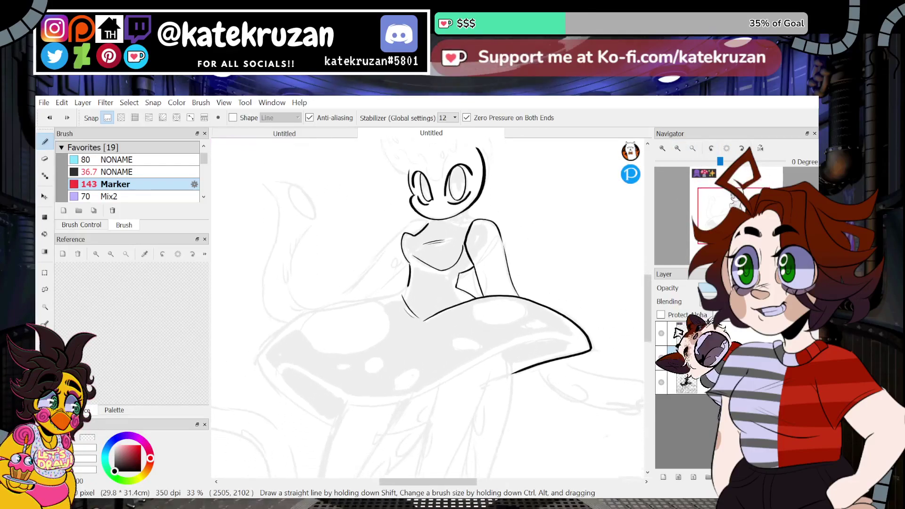
{"action": "scroll", "coordinate": [641, 238], "scroll_direction": "down", "scroll_amount": 3}
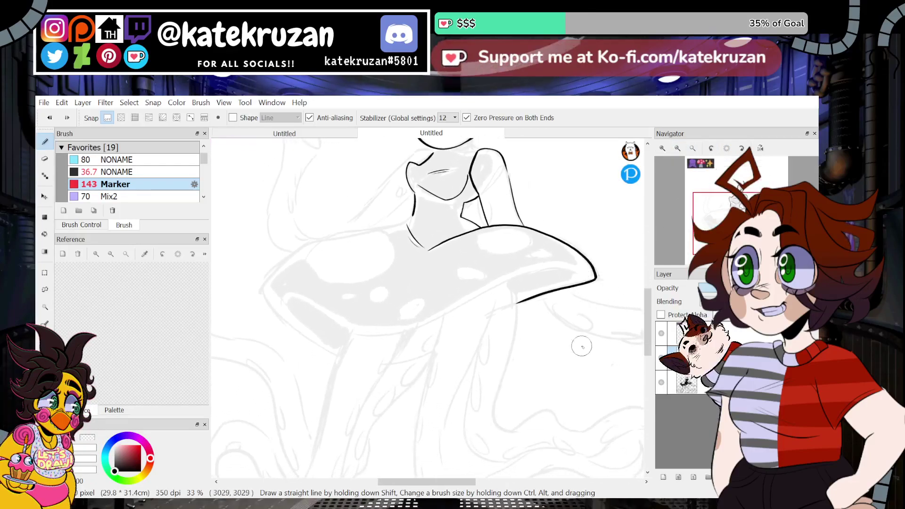
{"action": "left_click_drag", "start_coordinate": [725, 234], "coordinate": [724, 214]}
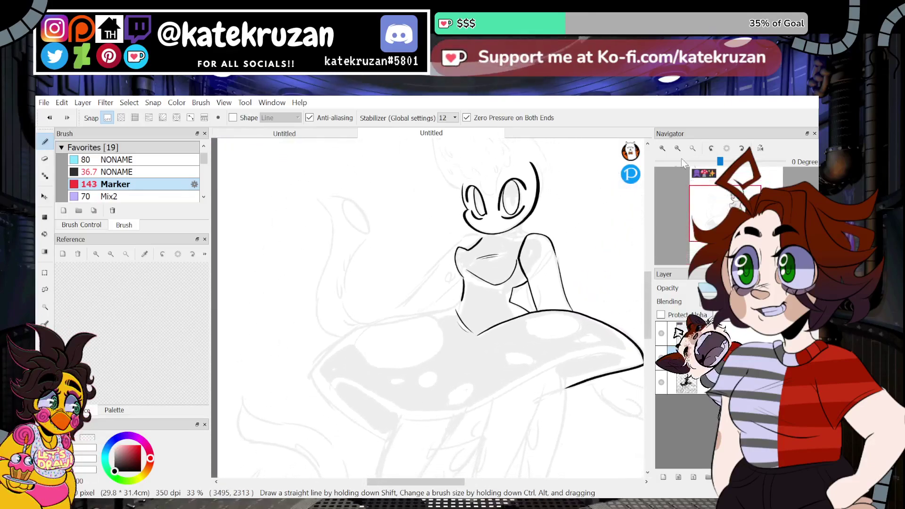
Step: Ink the mushroom cap's left upper edge in one long curve from the waist out to the rim, redoing poor strokes
{"action": "double_click", "coordinate": [662, 148]}
{"action": "mouse_move", "coordinate": [492, 300]}
{"action": "left_mouse_down"}
{"action": "mouse_move", "coordinate": [323, 319]}
{"action": "mouse_move", "coordinate": [212, 403]}
{"action": "left_mouse_up"}
{"action": "mouse_move", "coordinate": [724, 209]}
{"action": "left_mouse_down"}
{"action": "mouse_move", "coordinate": [697, 230]}
{"action": "mouse_move", "coordinate": [719, 215]}
{"action": "left_mouse_up"}
{"action": "key", "text": "ctrl+z"}
{"action": "mouse_move", "coordinate": [537, 222]}
{"action": "left_mouse_down"}
{"action": "mouse_move", "coordinate": [269, 317]}
{"action": "mouse_move", "coordinate": [235, 364]}
{"action": "left_mouse_up"}
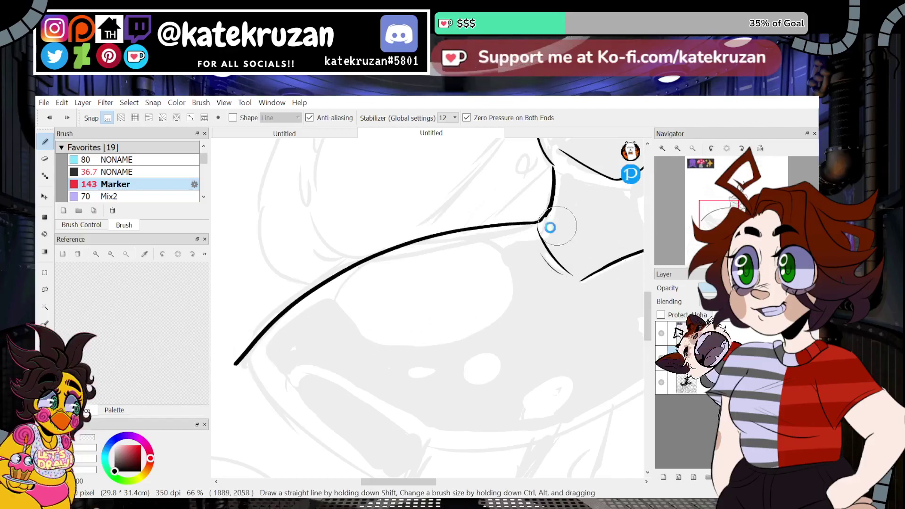
{"action": "key", "text": "ctrl+z"}
{"action": "mouse_move", "coordinate": [513, 227]}
{"action": "left_mouse_down"}
{"action": "mouse_move", "coordinate": [371, 256]}
{"action": "mouse_move", "coordinate": [241, 351]}
{"action": "left_mouse_up"}
{"action": "left_click_drag", "start_coordinate": [742, 217], "coordinate": [716, 226]}
Step: Ink the mushroom cap's left lower edge from a pointed rim tip back toward the underside in a rotated view
{"action": "left_click", "coordinate": [742, 149]}
{"action": "left_click", "coordinate": [742, 148]}
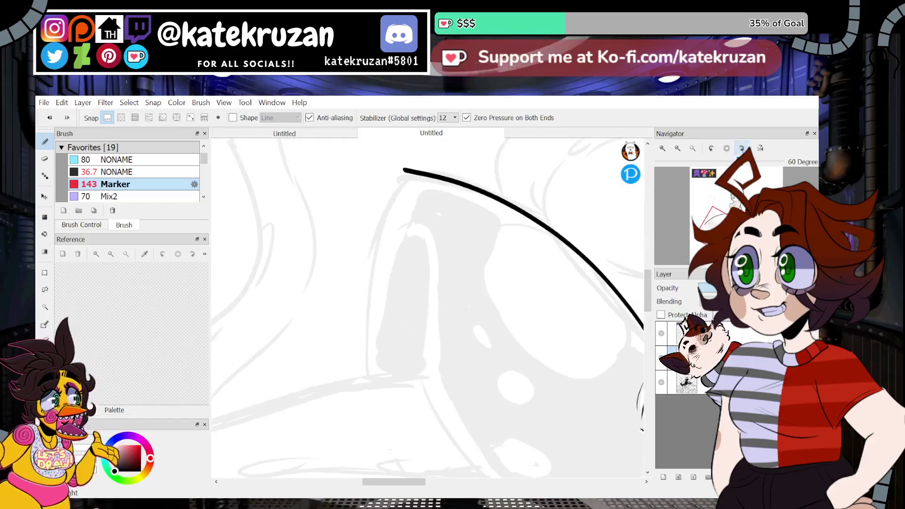
{"action": "left_click", "coordinate": [742, 149]}
{"action": "mouse_move", "coordinate": [538, 226]}
{"action": "left_mouse_down"}
{"action": "mouse_move", "coordinate": [468, 233]}
{"action": "mouse_move", "coordinate": [354, 283]}
{"action": "left_mouse_up"}
{"action": "key", "text": "ctrl+z"}
{"action": "mouse_move", "coordinate": [537, 225]}
{"action": "left_mouse_down"}
{"action": "mouse_move", "coordinate": [478, 229]}
{"action": "mouse_move", "coordinate": [349, 279]}
{"action": "mouse_move", "coordinate": [503, 220]}
{"action": "left_mouse_up"}
{"action": "key", "text": "ctrl+z"}
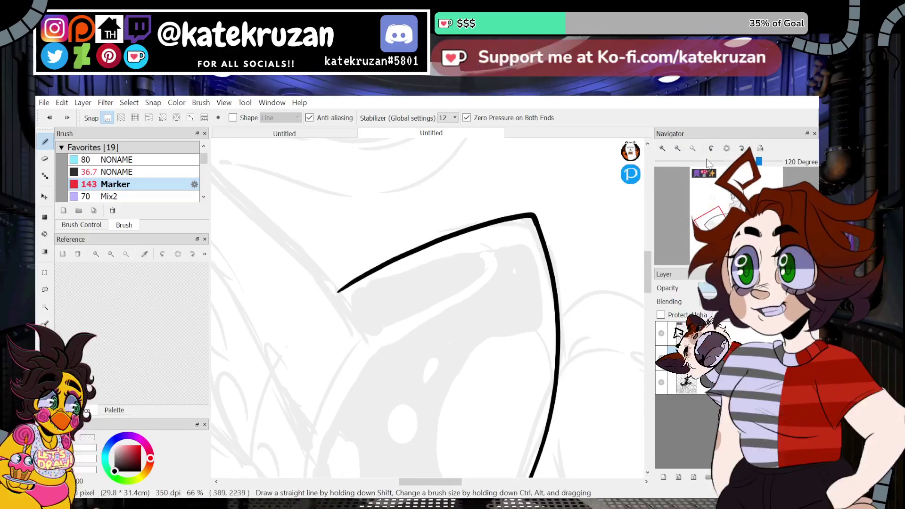
{"action": "left_click", "coordinate": [726, 148]}
{"action": "left_click", "coordinate": [678, 148]}
{"action": "left_click", "coordinate": [677, 148]}
{"action": "left_click_drag", "start_coordinate": [717, 223], "coordinate": [732, 217]}
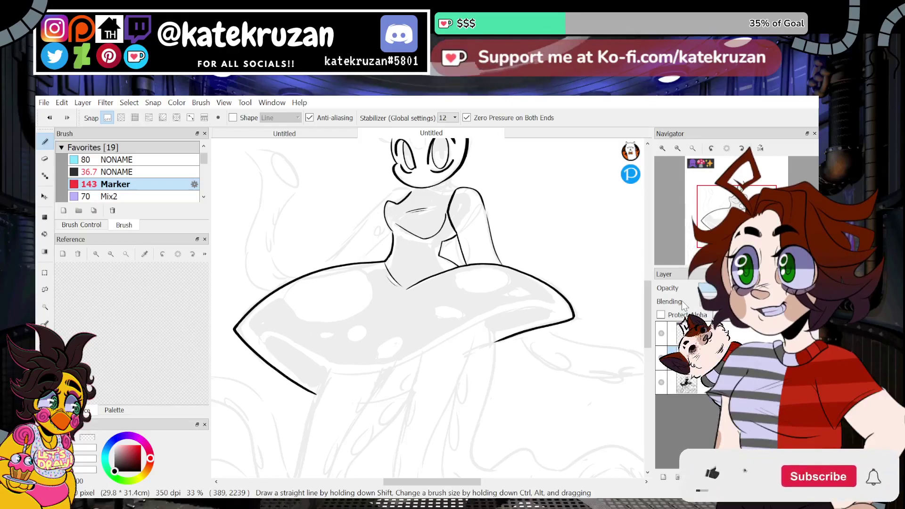
Step: Try redrawing the mushroom cap's right lower edge at a steeper angle from the rim tip
{"action": "left_click_drag", "start_coordinate": [728, 213], "coordinate": [734, 225]}
{"action": "key", "text": "ctrl+z"}
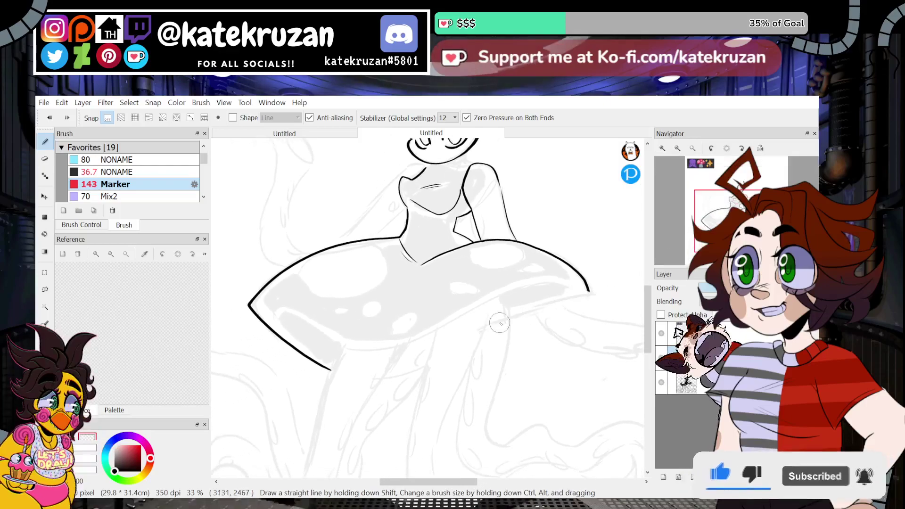
{"action": "left_click_drag", "start_coordinate": [589, 291], "coordinate": [495, 348]}
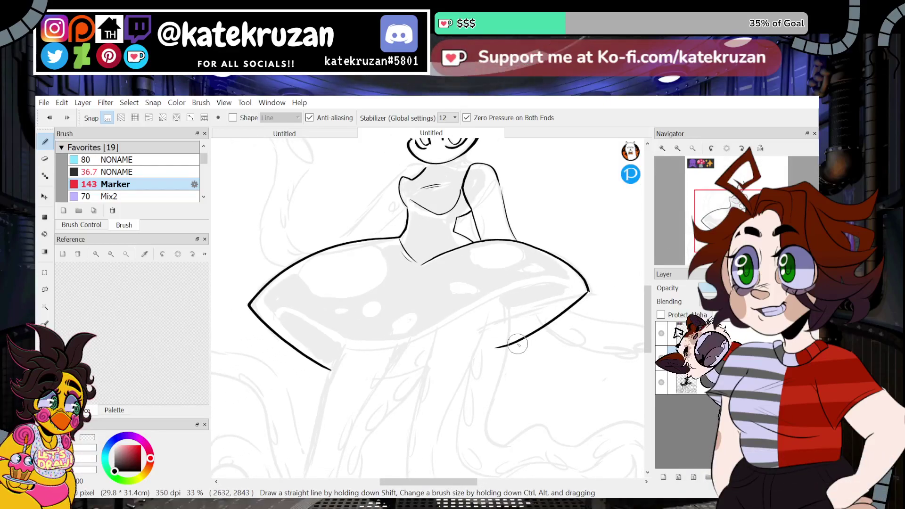
{"action": "key", "text": "ctrl+z"}
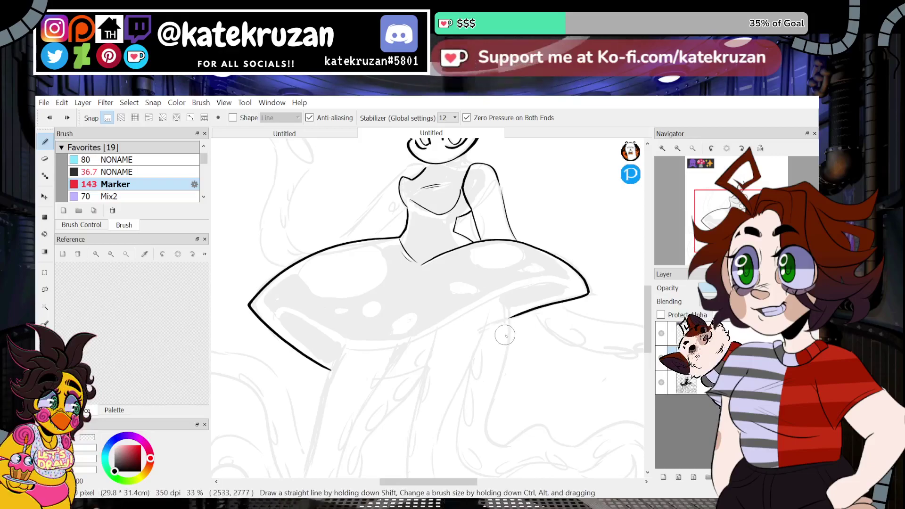
Step: Ink the mushroom cap's inner rim line from the right fold across the front to the left tip in an upside-down view
{"action": "left_click", "coordinate": [741, 148]}
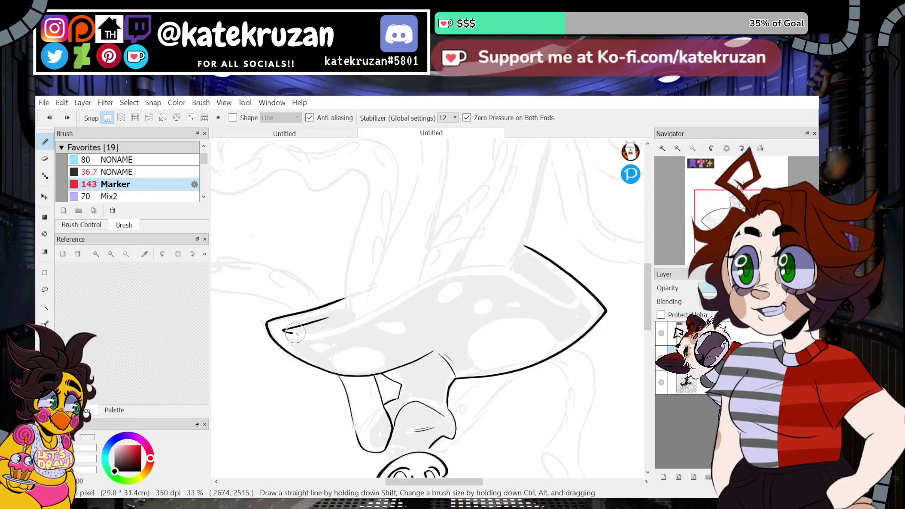
{"action": "mouse_move", "coordinate": [415, 291]}
{"action": "left_mouse_down"}
{"action": "mouse_move", "coordinate": [487, 270]}
{"action": "mouse_move", "coordinate": [592, 306]}
{"action": "left_mouse_up"}
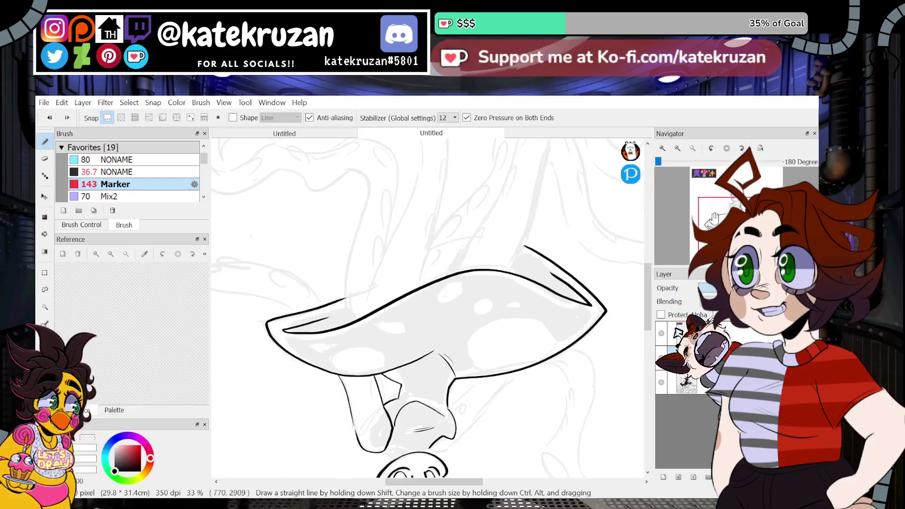
{"action": "left_click", "coordinate": [726, 149]}
{"action": "mouse_move", "coordinate": [415, 264]}
{"action": "left_mouse_down"}
{"action": "mouse_move", "coordinate": [431, 279]}
{"action": "mouse_move", "coordinate": [393, 378]}
{"action": "mouse_move", "coordinate": [385, 345]}
{"action": "mouse_move", "coordinate": [376, 362]}
{"action": "left_mouse_up"}
Step: Ink the curved neck line from beneath the jaw to the near shoulder, redrawing it closer to the chin
{"action": "left_click", "coordinate": [678, 149]}
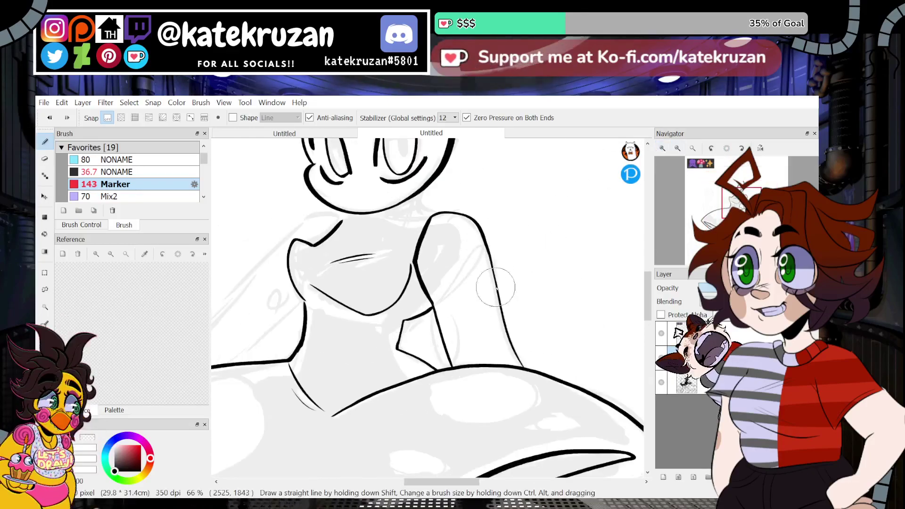
{"action": "left_click_drag", "start_coordinate": [721, 207], "coordinate": [735, 203]}
{"action": "left_click", "coordinate": [663, 148]}
{"action": "mouse_move", "coordinate": [524, 242]}
{"action": "left_mouse_down"}
{"action": "mouse_move", "coordinate": [498, 276]}
{"action": "mouse_move", "coordinate": [545, 278]}
{"action": "left_mouse_up"}
{"action": "key", "text": "ctrl+z"}
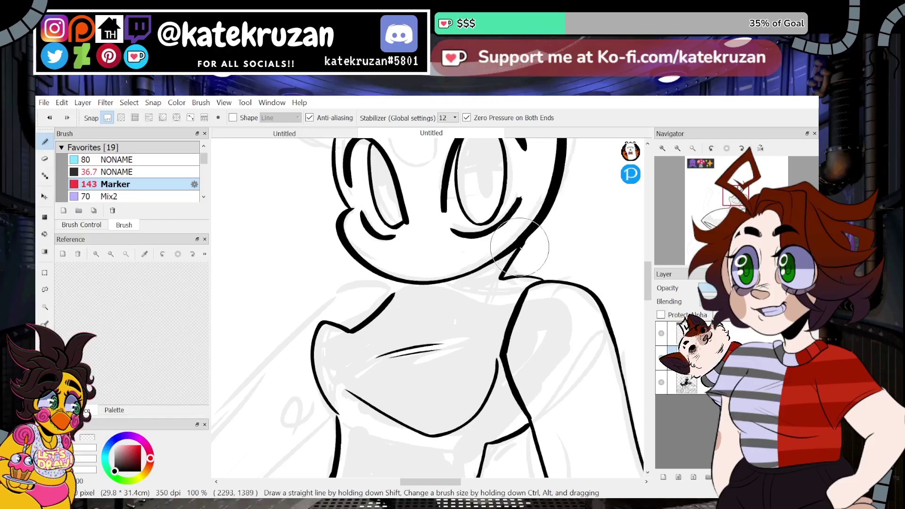
{"action": "left_click", "coordinate": [677, 148]}
{"action": "left_click", "coordinate": [677, 148]}
{"action": "left_click", "coordinate": [677, 148]}
{"action": "left_click", "coordinate": [662, 148]}
{"action": "left_click", "coordinate": [662, 148]}
{"action": "left_click", "coordinate": [662, 148]}
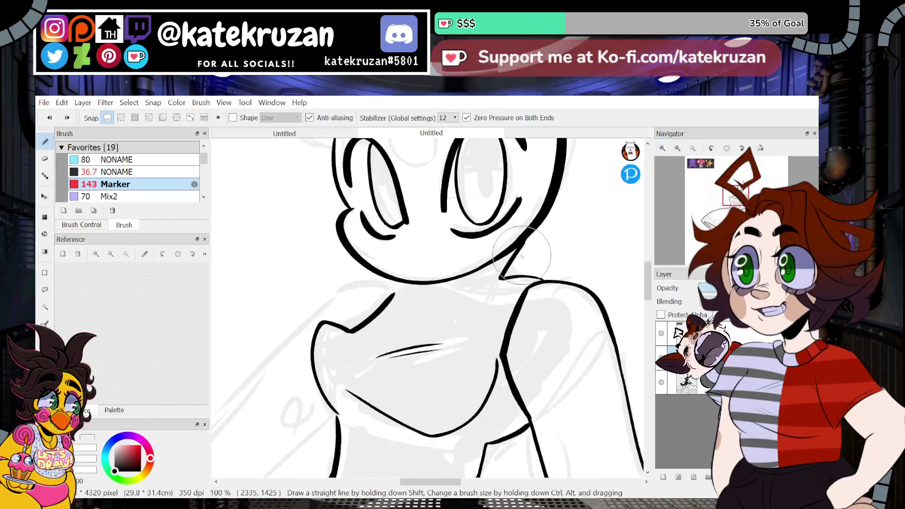
{"action": "key", "text": "ctrl+z"}
{"action": "left_click_drag", "start_coordinate": [493, 286], "coordinate": [540, 281]}
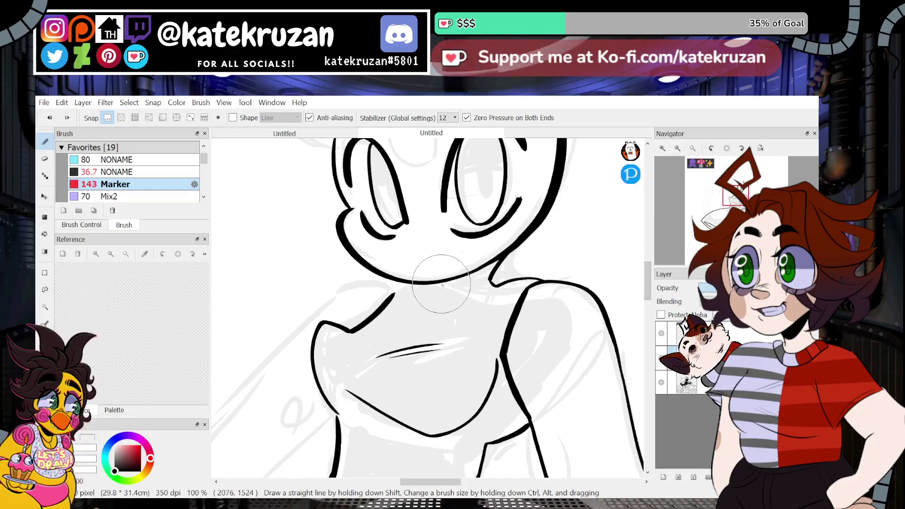
Step: Ink a small solid black shadow on the neck directly beneath the chin
{"action": "left_click_drag", "start_coordinate": [434, 282], "coordinate": [481, 270]}
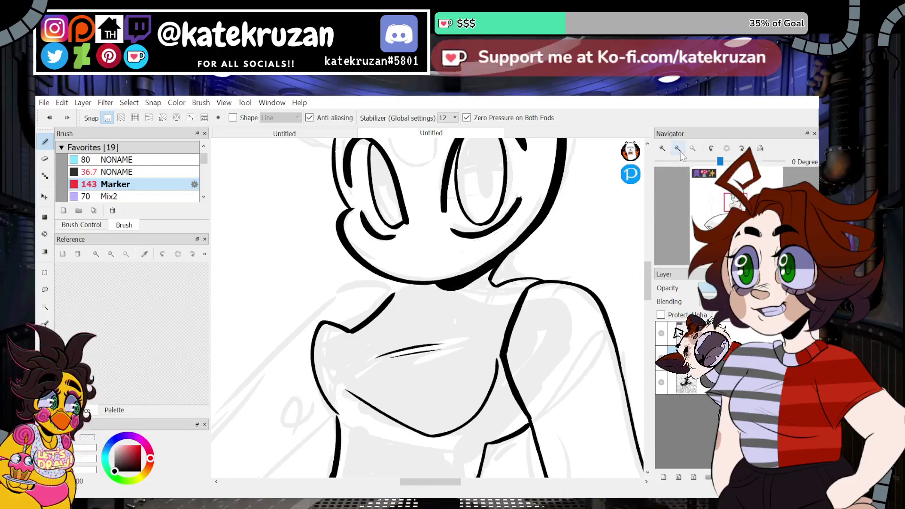
{"action": "left_click", "coordinate": [664, 149]}
{"action": "left_click", "coordinate": [663, 149]}
{"action": "left_click", "coordinate": [663, 149]}
{"action": "left_click", "coordinate": [663, 149]}
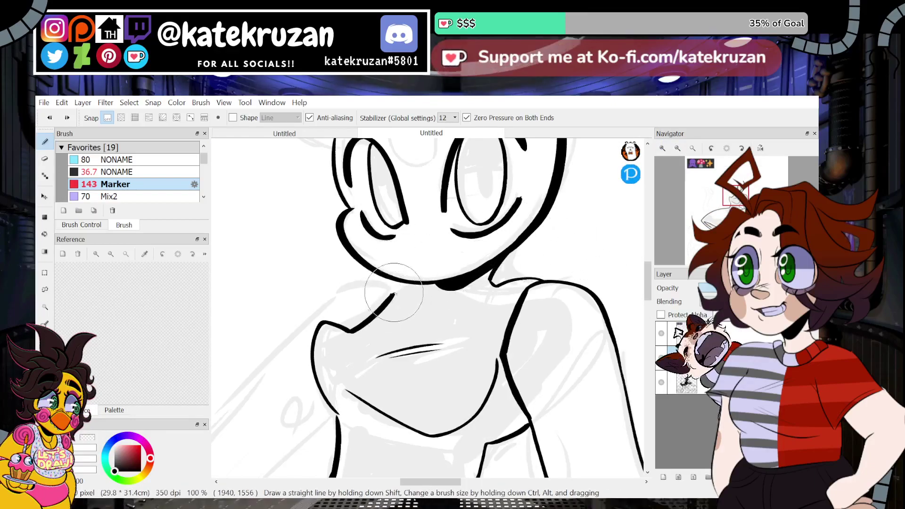
Step: Ink the far arm's outer edge between the neck and the mushroom cap, redoing it in a view rotated 30 degrees
{"action": "left_click_drag", "start_coordinate": [736, 200], "coordinate": [723, 199]}
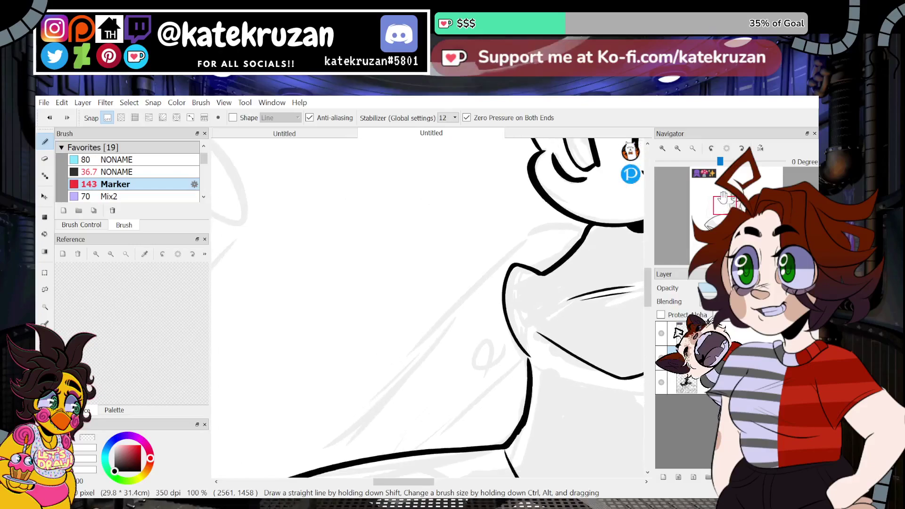
{"action": "mouse_move", "coordinate": [587, 229]}
{"action": "left_mouse_down"}
{"action": "mouse_move", "coordinate": [545, 234]}
{"action": "mouse_move", "coordinate": [319, 464]}
{"action": "left_mouse_up"}
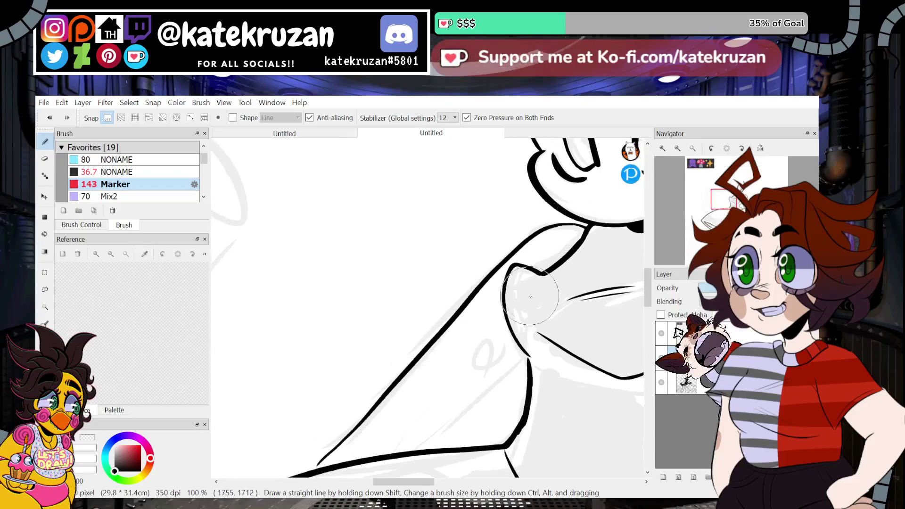
{"action": "key", "text": "ctrl+z"}
{"action": "mouse_move", "coordinate": [585, 228]}
{"action": "left_mouse_down"}
{"action": "mouse_move", "coordinate": [478, 286]}
{"action": "mouse_move", "coordinate": [302, 472]}
{"action": "left_mouse_up"}
{"action": "key", "text": "ctrl+z"}
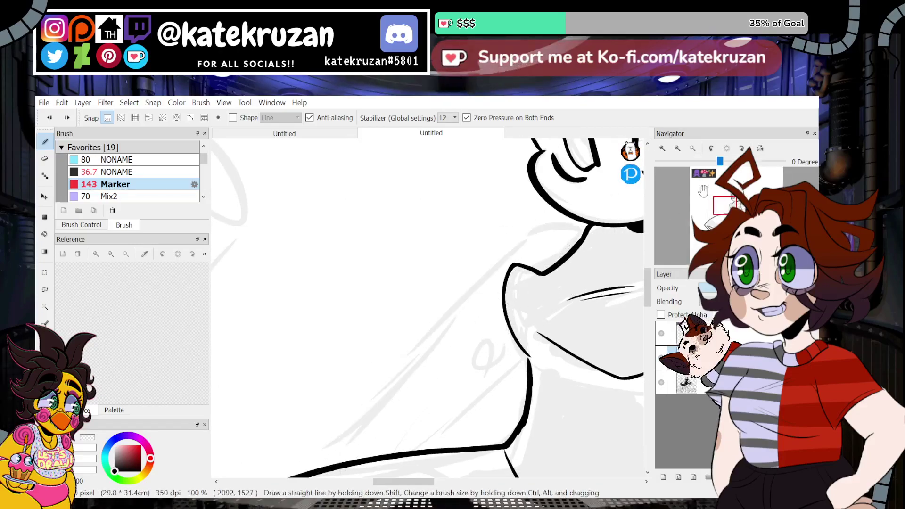
{"action": "left_click", "coordinate": [742, 148]}
{"action": "mouse_move", "coordinate": [245, 392]}
{"action": "left_mouse_down"}
{"action": "mouse_move", "coordinate": [557, 297]}
{"action": "mouse_move", "coordinate": [538, 299]}
{"action": "mouse_move", "coordinate": [566, 298]}
{"action": "mouse_move", "coordinate": [606, 315]}
{"action": "left_mouse_up"}
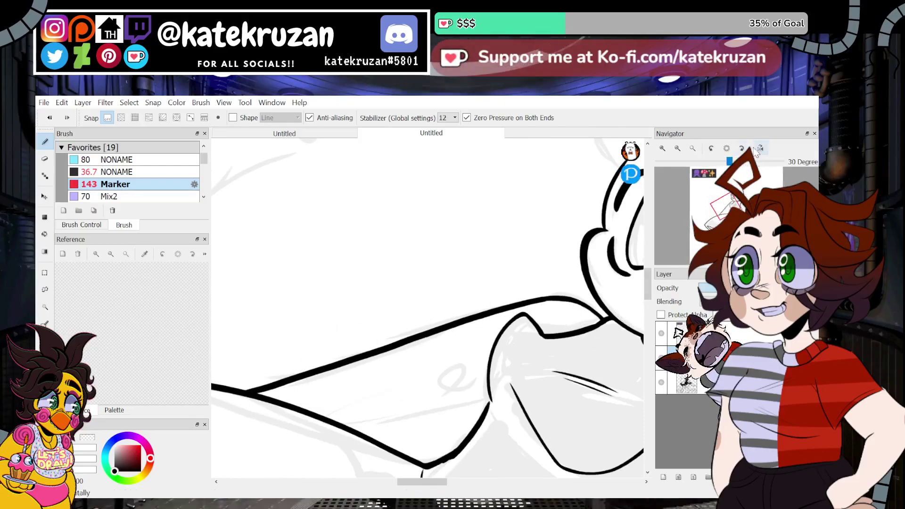
Step: Ink the far arm's inner edge from the mushroom cap up to the torso and check the whole figure upright
{"action": "left_click_drag", "start_coordinate": [357, 433], "coordinate": [384, 427]}
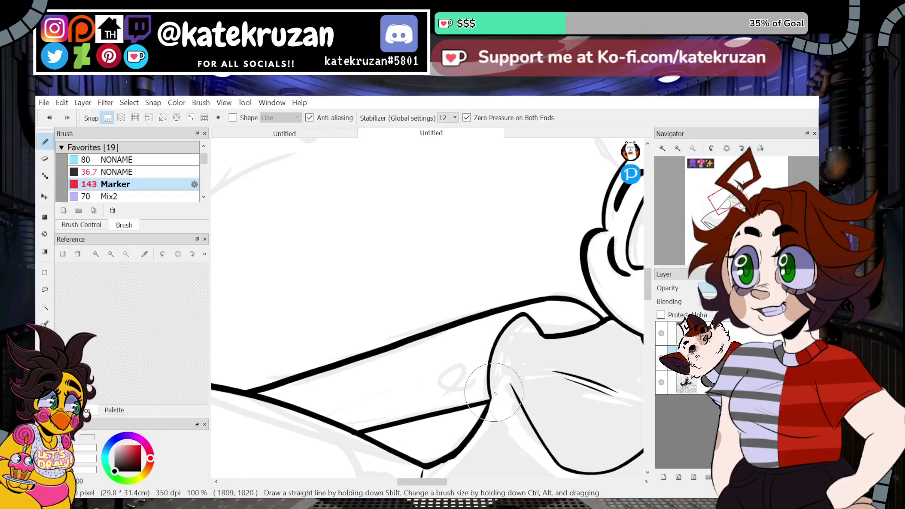
{"action": "key", "text": "Up"}
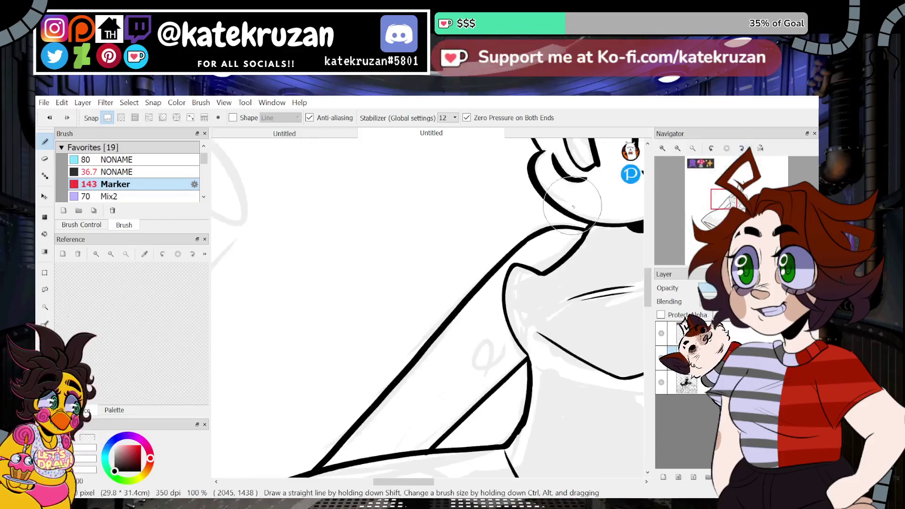
{"action": "left_click", "coordinate": [677, 148]}
{"action": "left_click", "coordinate": [677, 148]}
{"action": "left_click_drag", "start_coordinate": [726, 206], "coordinate": [730, 219]}
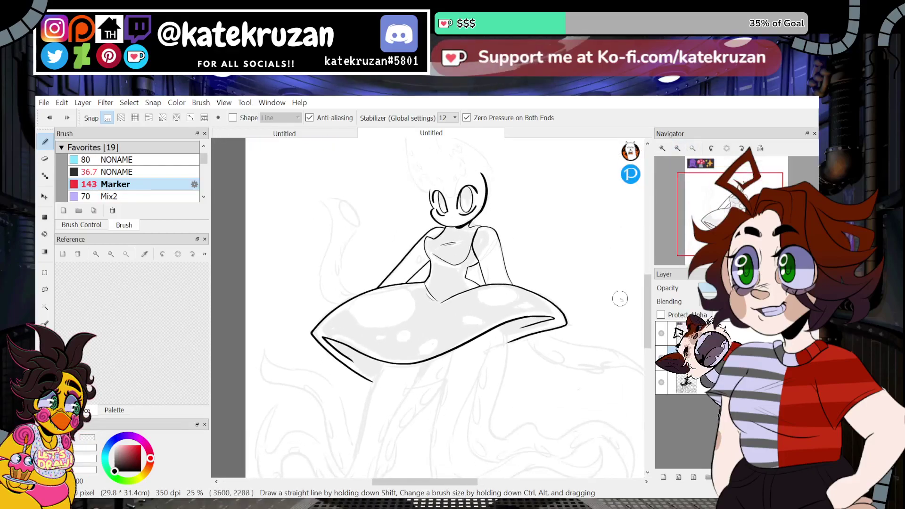
{"action": "mouse_move", "coordinate": [730, 219]}
{"action": "left_mouse_down"}
{"action": "mouse_move", "coordinate": [742, 205]}
{"action": "mouse_move", "coordinate": [737, 213]}
{"action": "left_mouse_up"}
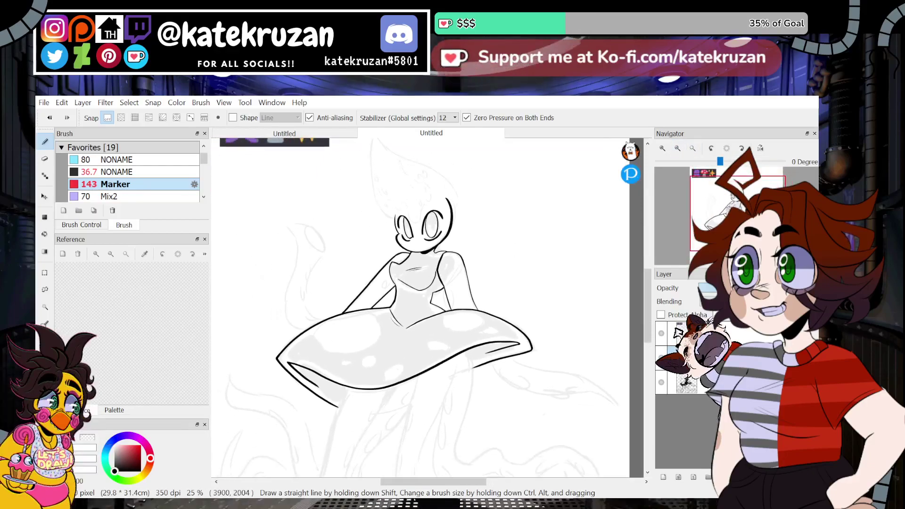
Step: Thicken the near arm's inner edge beside the waist gap in a close-up, rotated view
{"action": "left_click", "coordinate": [662, 148]}
{"action": "left_click", "coordinate": [662, 148]}
{"action": "left_click", "coordinate": [662, 148]}
{"action": "left_click", "coordinate": [662, 148]}
{"action": "left_click", "coordinate": [741, 148]}
{"action": "left_click", "coordinate": [742, 148]}
{"action": "left_click", "coordinate": [742, 148]}
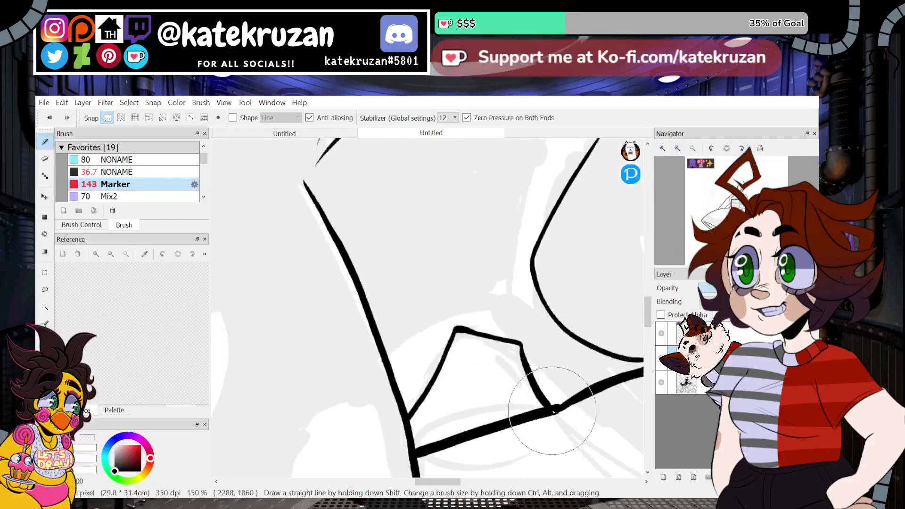
{"action": "left_click", "coordinate": [726, 148]}
{"action": "left_click", "coordinate": [680, 149]}
{"action": "left_click", "coordinate": [680, 148]}
{"action": "left_click", "coordinate": [679, 148]}
{"action": "left_click", "coordinate": [679, 148]}
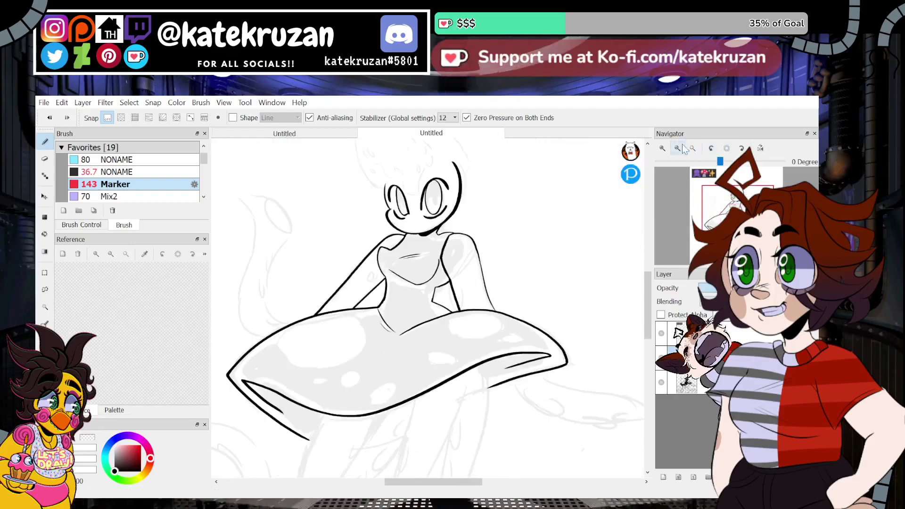
Step: Ink a short flared line at the right side of the face where the pointed head begins
{"action": "mouse_move", "coordinate": [718, 190]}
{"action": "left_mouse_down"}
{"action": "mouse_move", "coordinate": [737, 211]}
{"action": "mouse_move", "coordinate": [733, 244]}
{"action": "mouse_move", "coordinate": [734, 198]}
{"action": "left_mouse_up"}
{"action": "left_click", "coordinate": [666, 149]}
{"action": "left_click", "coordinate": [667, 150]}
{"action": "mouse_move", "coordinate": [523, 241]}
{"action": "left_mouse_down"}
{"action": "mouse_move", "coordinate": [490, 142]}
{"action": "mouse_move", "coordinate": [519, 378]}
{"action": "left_mouse_up"}
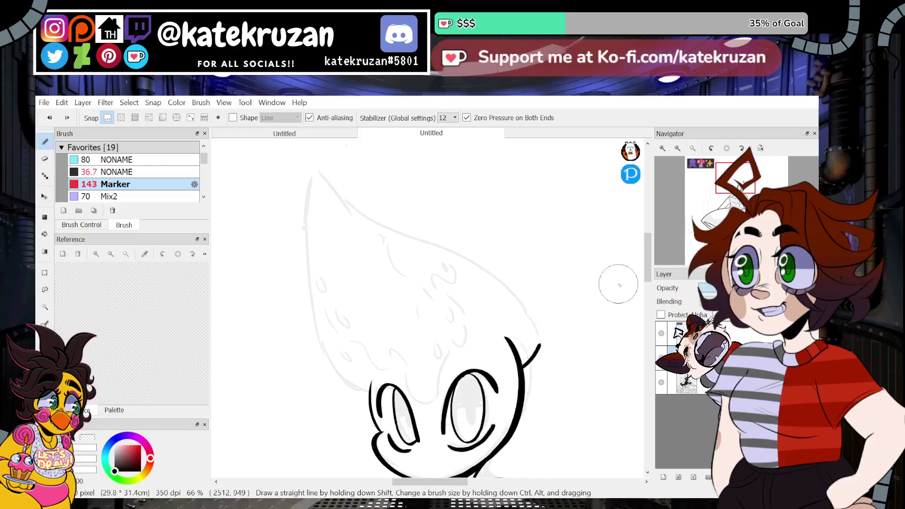
Step: Ink both sides of the octopus head's outline from the face to a curved pointed tip in a rotated view
{"action": "left_click", "coordinate": [742, 149]}
{"action": "left_click", "coordinate": [743, 149]}
{"action": "left_click", "coordinate": [742, 149]}
{"action": "left_click", "coordinate": [743, 149]}
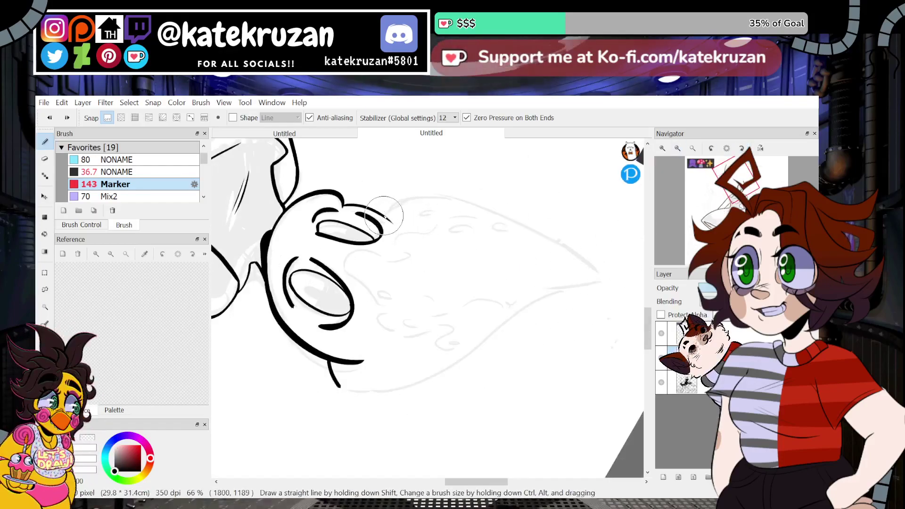
{"action": "left_click_drag", "start_coordinate": [574, 259], "coordinate": [604, 285]}
{"action": "mouse_move", "coordinate": [338, 388]}
{"action": "left_mouse_down"}
{"action": "mouse_move", "coordinate": [388, 390]}
{"action": "mouse_move", "coordinate": [548, 296]}
{"action": "mouse_move", "coordinate": [603, 286]}
{"action": "left_mouse_up"}
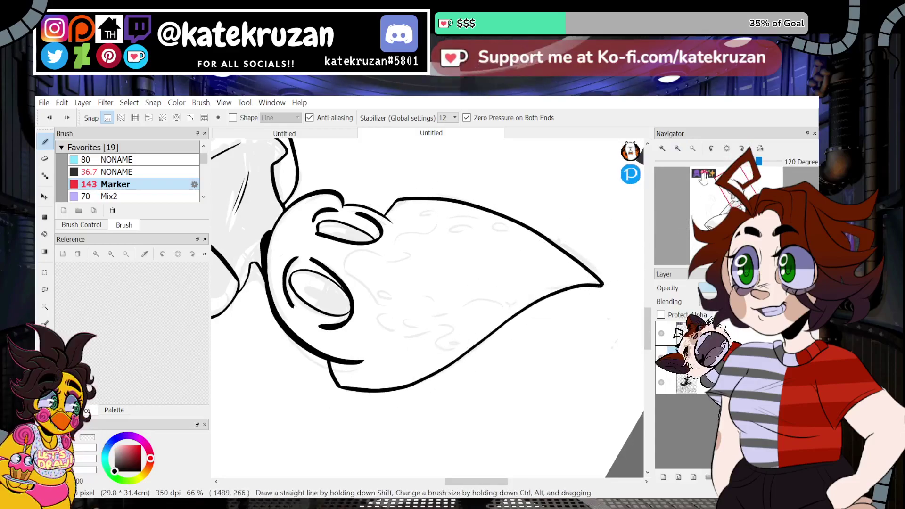
{"action": "left_click", "coordinate": [726, 149]}
{"action": "left_click_drag", "start_coordinate": [736, 186], "coordinate": [733, 235]}
{"action": "scroll", "coordinate": [428, 306], "scroll_direction": "up", "scroll_amount": 12}
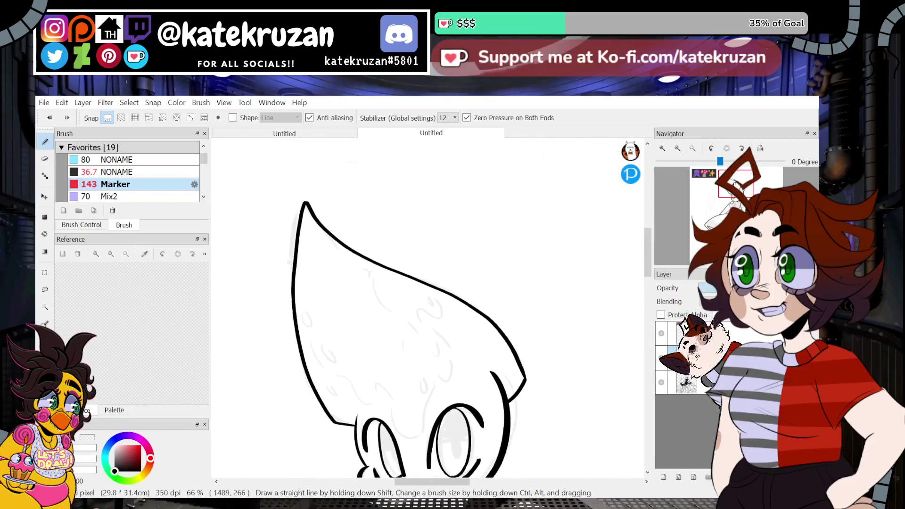
Step: Ink the outline of the raised tentacle curling up from behind the mushroom cap's left side
{"action": "scroll", "coordinate": [428, 307], "scroll_direction": "down", "scroll_amount": 7}
{"action": "left_click_drag", "start_coordinate": [736, 198], "coordinate": [711, 208]}
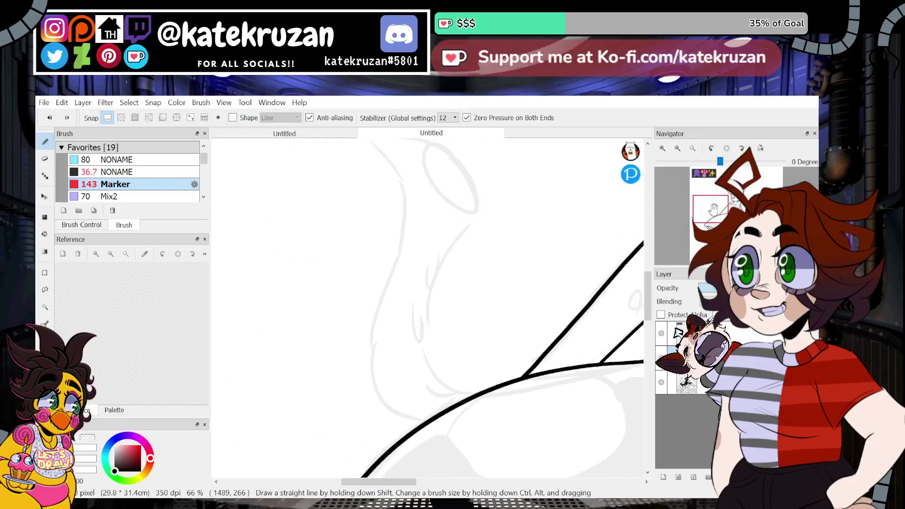
{"action": "mouse_move", "coordinate": [476, 391]}
{"action": "left_mouse_down"}
{"action": "mouse_move", "coordinate": [448, 139]}
{"action": "mouse_move", "coordinate": [404, 198]}
{"action": "left_mouse_up"}
{"action": "left_click_drag", "start_coordinate": [362, 367], "coordinate": [426, 418]}
Step: Ink the tentacle extending from beneath the mushroom cap's right side to a downward-curving pointed tip, redoing its outline for a better shape
{"action": "mouse_move", "coordinate": [720, 224]}
{"action": "left_mouse_down"}
{"action": "mouse_move", "coordinate": [710, 218]}
{"action": "mouse_move", "coordinate": [733, 215]}
{"action": "mouse_move", "coordinate": [717, 206]}
{"action": "mouse_move", "coordinate": [758, 228]}
{"action": "left_mouse_up"}
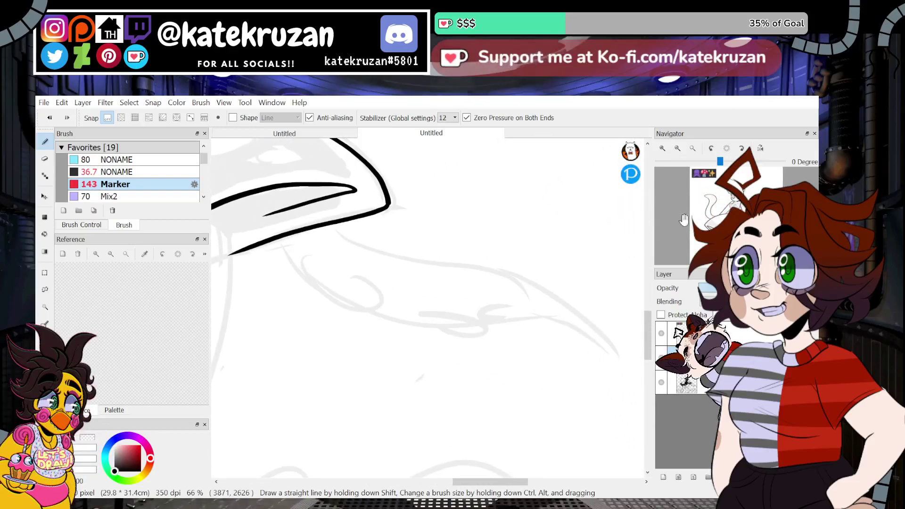
{"action": "mouse_move", "coordinate": [273, 241]}
{"action": "left_mouse_down"}
{"action": "mouse_move", "coordinate": [281, 257]}
{"action": "mouse_move", "coordinate": [378, 319]}
{"action": "mouse_move", "coordinate": [490, 322]}
{"action": "mouse_move", "coordinate": [555, 361]}
{"action": "left_mouse_up"}
{"action": "mouse_move", "coordinate": [598, 316]}
{"action": "left_mouse_down"}
{"action": "mouse_move", "coordinate": [537, 246]}
{"action": "mouse_move", "coordinate": [397, 244]}
{"action": "mouse_move", "coordinate": [347, 221]}
{"action": "left_mouse_up"}
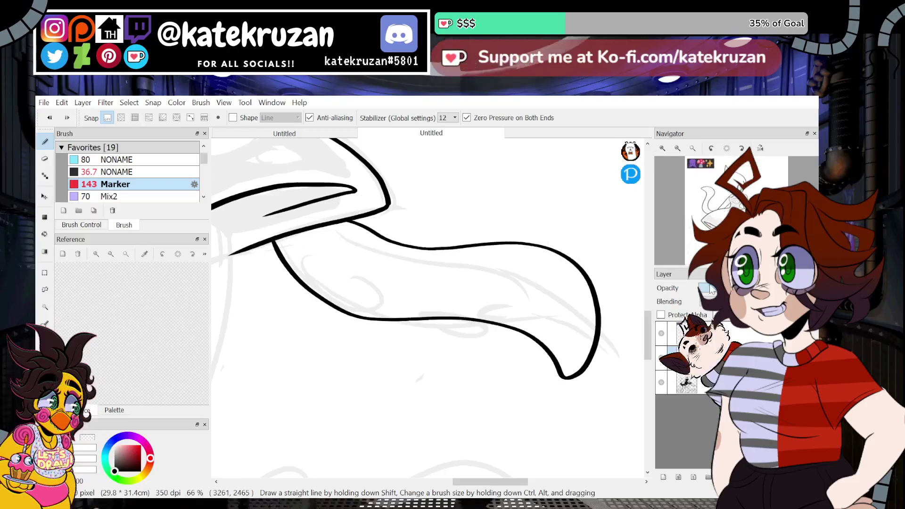
{"action": "key", "text": "ctrl+z"}
{"action": "mouse_move", "coordinate": [278, 239]}
{"action": "left_mouse_down"}
{"action": "mouse_move", "coordinate": [335, 296]}
{"action": "mouse_move", "coordinate": [545, 340]}
{"action": "mouse_move", "coordinate": [586, 377]}
{"action": "left_mouse_up"}
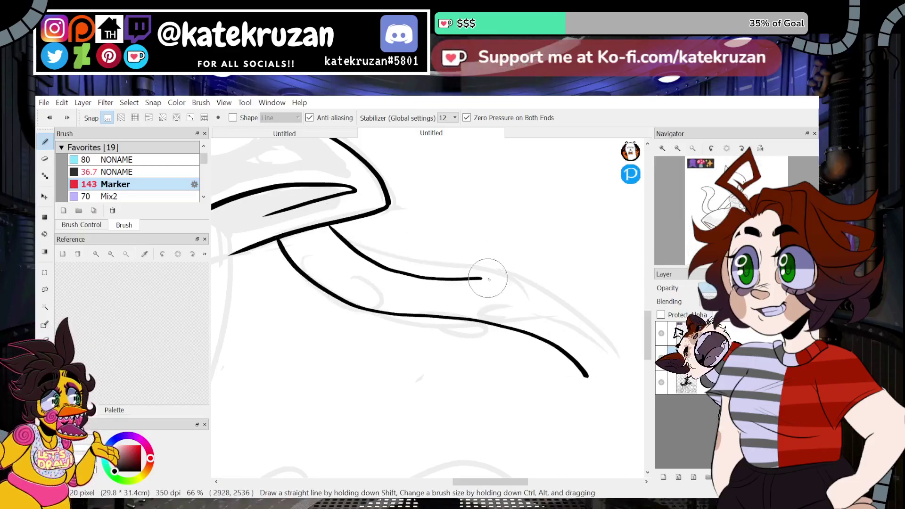
{"action": "mouse_move", "coordinate": [482, 278]}
{"action": "left_mouse_down"}
{"action": "mouse_move", "coordinate": [577, 295]}
{"action": "mouse_move", "coordinate": [592, 378]}
{"action": "left_mouse_up"}
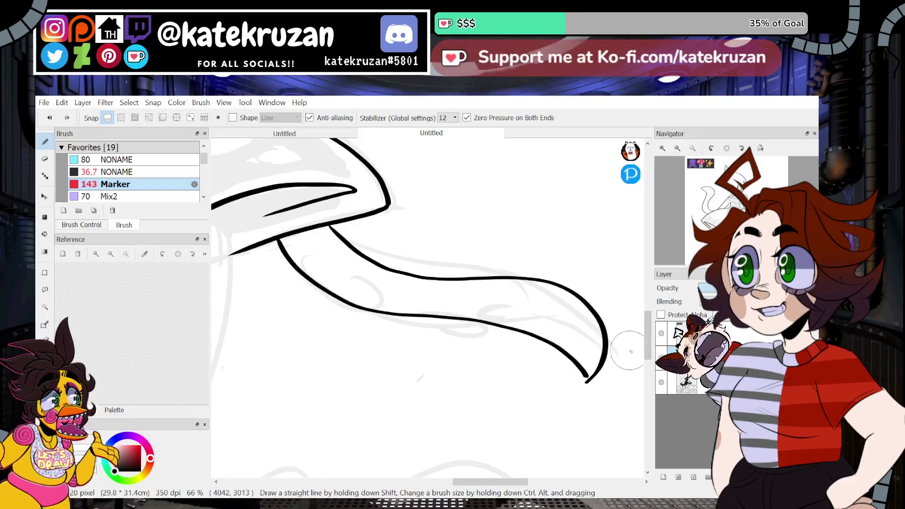
{"action": "key", "text": "ctrl+z"}
{"action": "mouse_move", "coordinate": [587, 376]}
{"action": "left_mouse_down"}
{"action": "mouse_move", "coordinate": [578, 281]}
{"action": "mouse_move", "coordinate": [509, 258]}
{"action": "mouse_move", "coordinate": [443, 267]}
{"action": "left_mouse_up"}
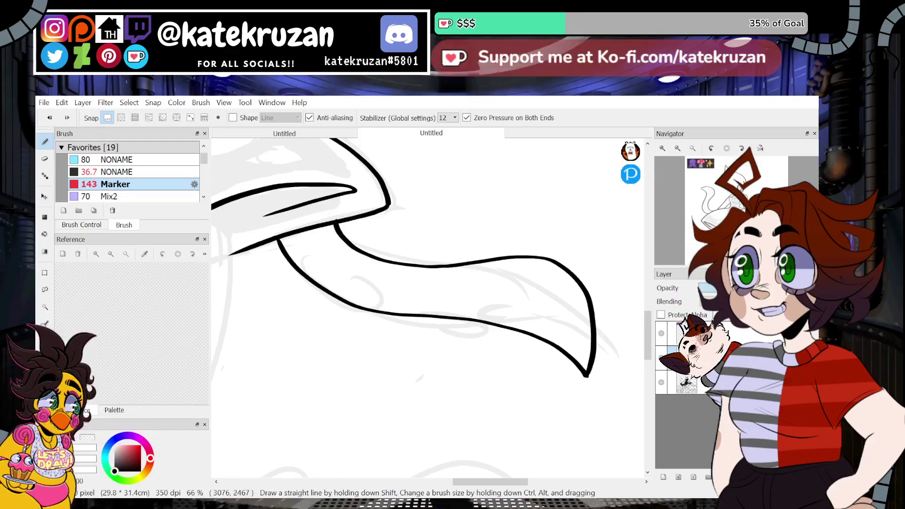
Step: Lasso the inked tentacle beneath the mushroom cap's right side and transform it to reposition it against the cap's edge
{"action": "left_click_drag", "start_coordinate": [754, 255], "coordinate": [744, 217]}
{"action": "left_click", "coordinate": [742, 149]}
{"action": "left_click", "coordinate": [742, 148]}
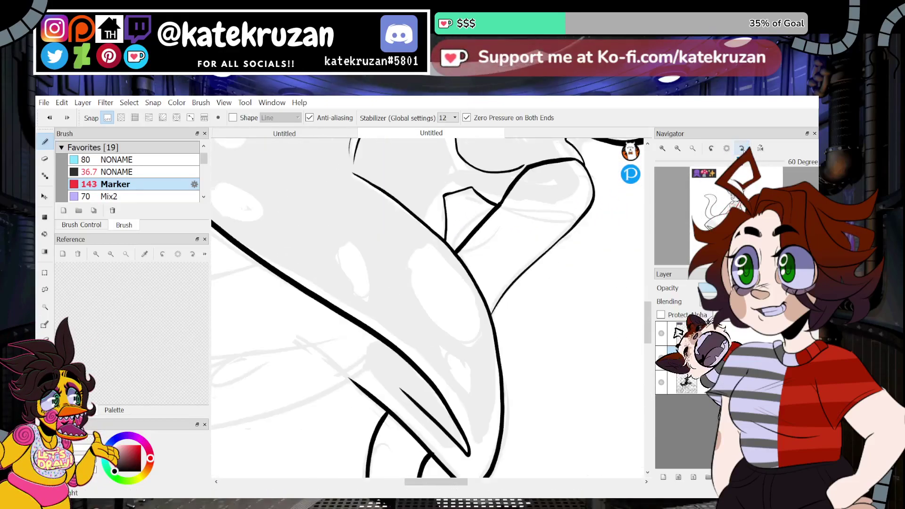
{"action": "left_click", "coordinate": [742, 148]}
{"action": "left_click", "coordinate": [742, 149]}
{"action": "left_click_drag", "start_coordinate": [648, 307], "coordinate": [648, 322]}
{"action": "left_click_drag", "start_coordinate": [422, 484], "coordinate": [391, 483]}
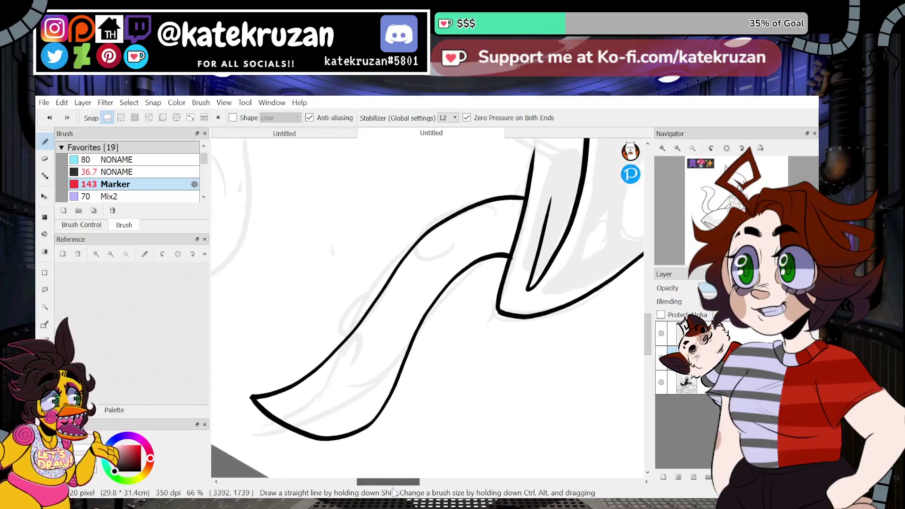
{"action": "left_click", "coordinate": [44, 289]}
{"action": "left_click_drag", "start_coordinate": [493, 176], "coordinate": [259, 477]}
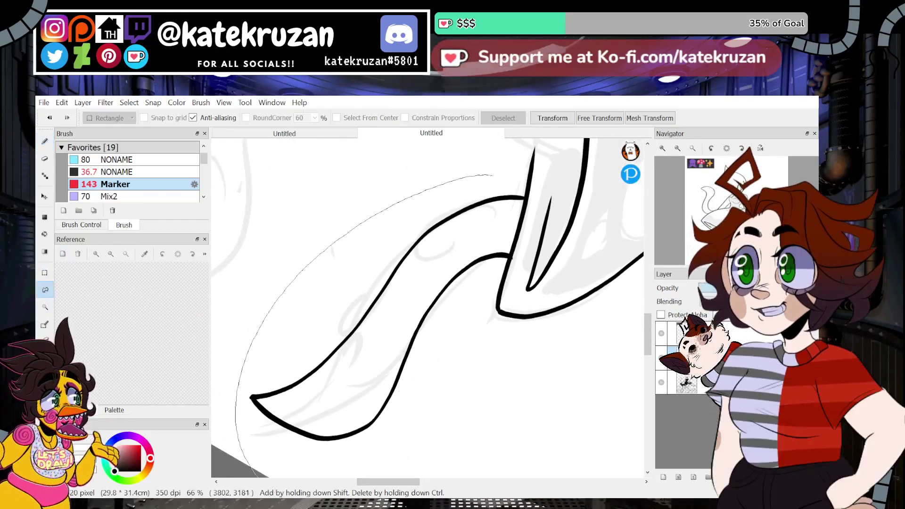
{"action": "left_click_drag", "start_coordinate": [509, 257], "coordinate": [527, 200]}
{"action": "left_click", "coordinate": [553, 118]}
{"action": "left_click_drag", "start_coordinate": [440, 311], "coordinate": [441, 276]}
{"action": "left_click_drag", "start_coordinate": [566, 254], "coordinate": [453, 239]}
{"action": "left_click_drag", "start_coordinate": [650, 312], "coordinate": [650, 305]}
{"action": "left_click_drag", "start_coordinate": [330, 295], "coordinate": [339, 295]}
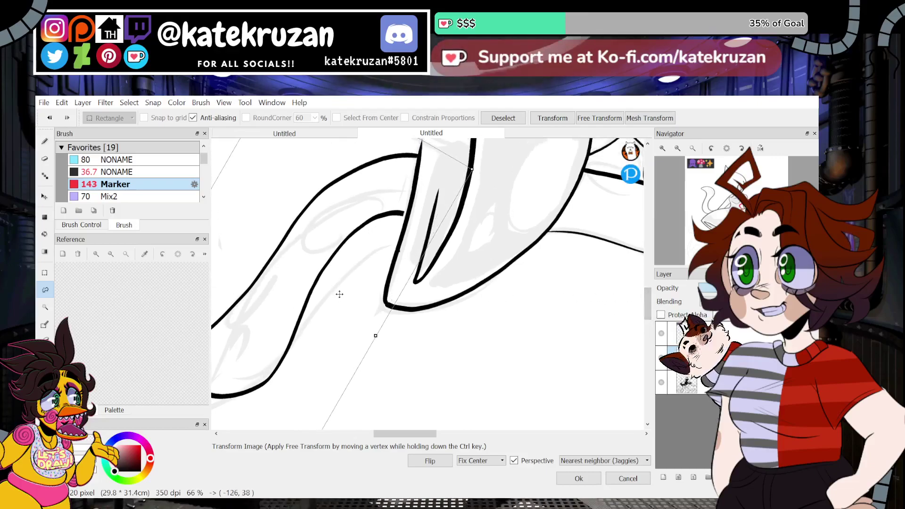
{"action": "left_click", "coordinate": [579, 478]}
{"action": "left_click", "coordinate": [507, 120]}
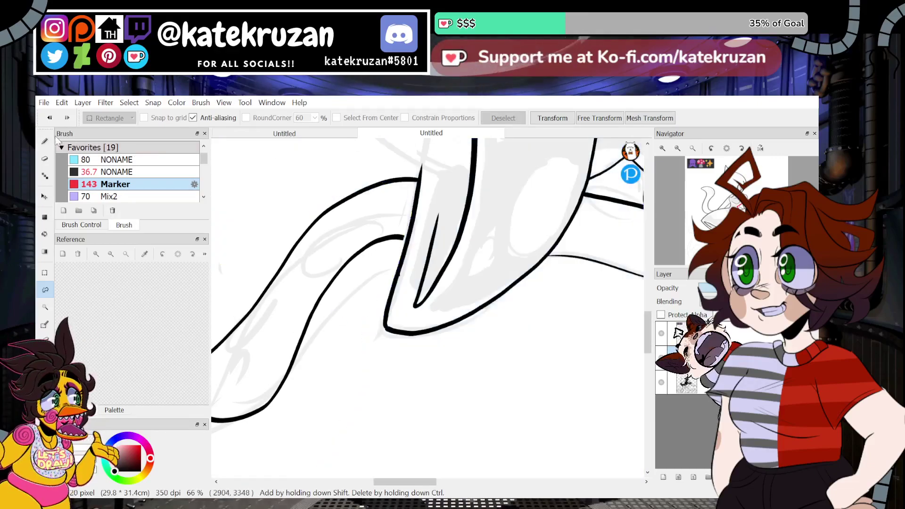
{"action": "key", "text": "b"}
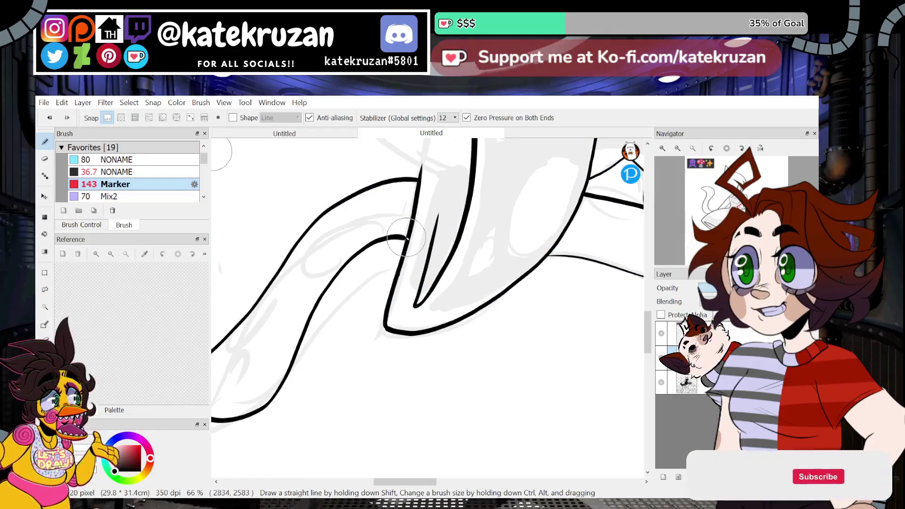
Step: Thicken the outer outline of the right arm from the shoulder down to the mushroom cap, redoing the stroke
{"action": "left_click", "coordinate": [726, 148]}
{"action": "mouse_move", "coordinate": [729, 225]}
{"action": "left_mouse_down"}
{"action": "mouse_move", "coordinate": [721, 232]}
{"action": "mouse_move", "coordinate": [750, 217]}
{"action": "mouse_move", "coordinate": [745, 210]}
{"action": "left_mouse_up"}
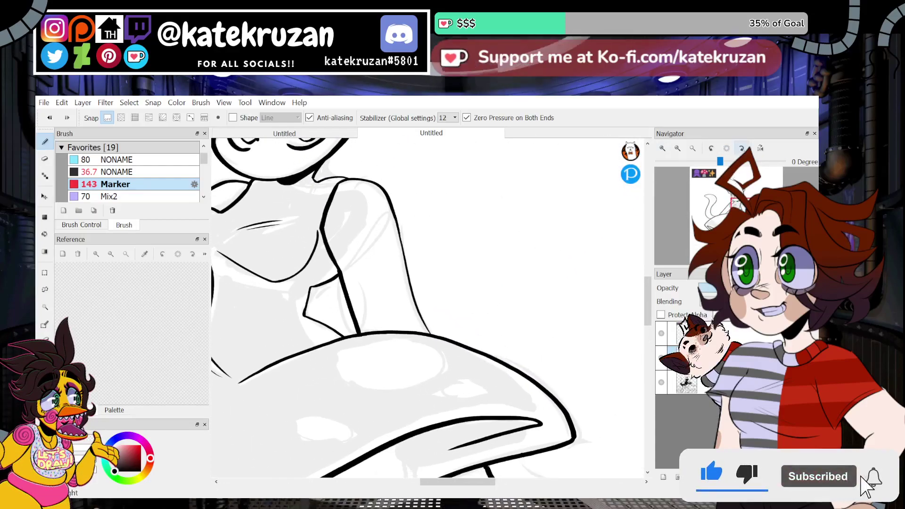
{"action": "left_click", "coordinate": [742, 148]}
{"action": "left_click", "coordinate": [742, 148]}
{"action": "left_click_drag", "start_coordinate": [429, 293], "coordinate": [510, 217]}
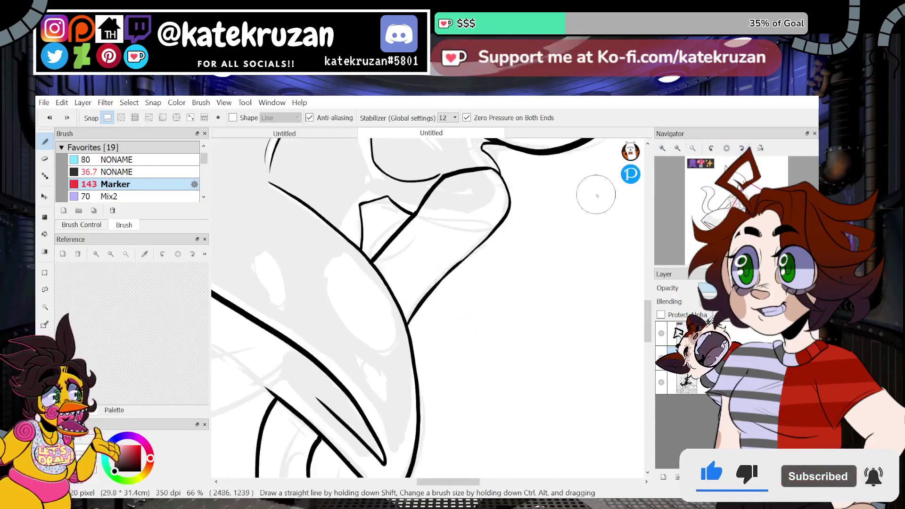
{"action": "key", "text": "ctrl+z"}
{"action": "left_click", "coordinate": [727, 148]}
{"action": "left_click", "coordinate": [711, 148]}
{"action": "left_click", "coordinate": [711, 148]}
{"action": "left_click", "coordinate": [711, 148]}
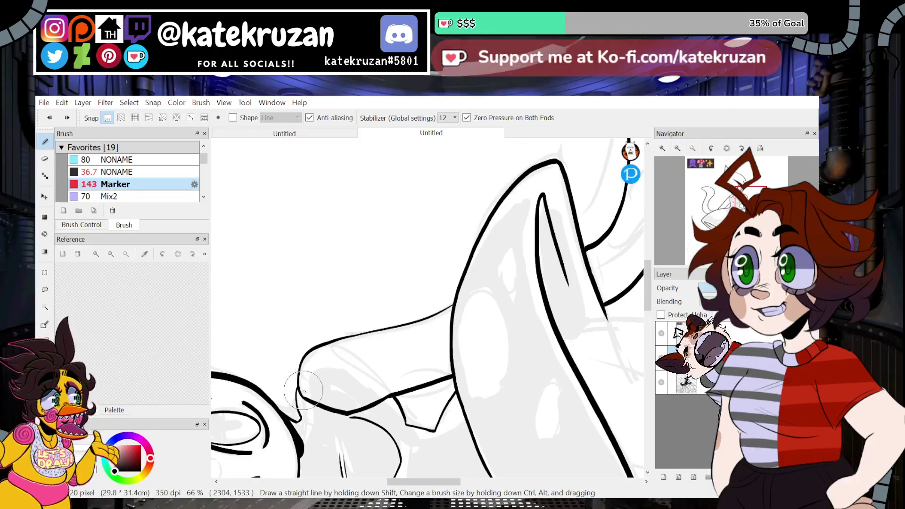
{"action": "left_click_drag", "start_coordinate": [353, 337], "coordinate": [427, 317]}
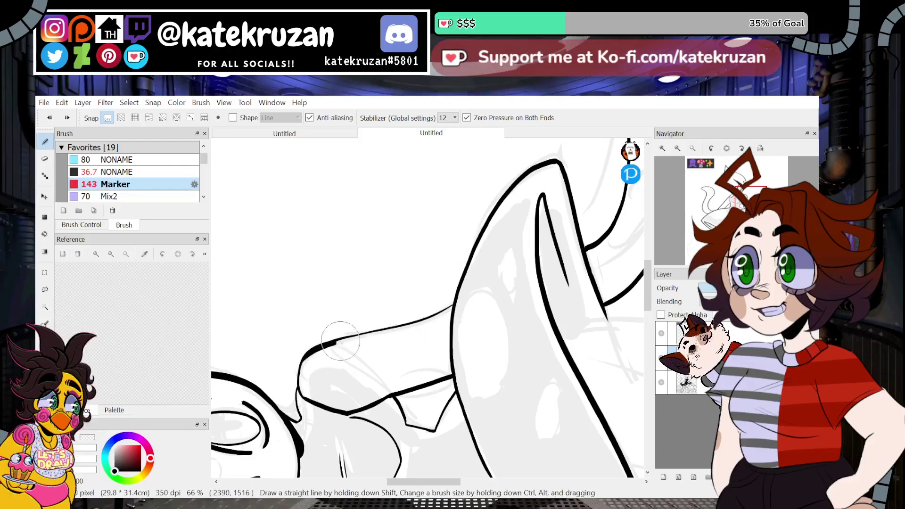
{"action": "left_click_drag", "start_coordinate": [336, 343], "coordinate": [419, 320]}
{"action": "left_click", "coordinate": [727, 148]}
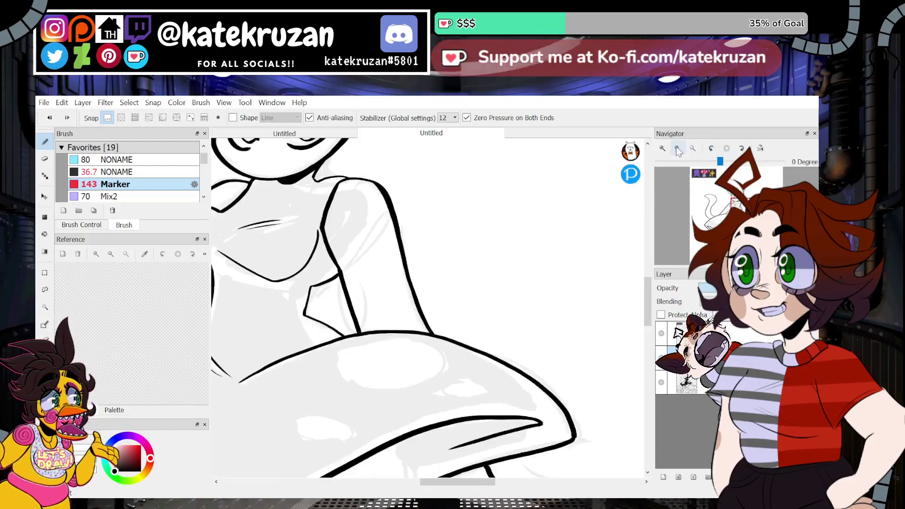
Step: Examine the inked torso and arms up close and the overall figure on the full canvas
{"action": "left_click", "coordinate": [677, 148]}
{"action": "left_click", "coordinate": [678, 148]}
{"action": "left_click", "coordinate": [678, 148]}
{"action": "left_click_drag", "start_coordinate": [716, 209], "coordinate": [738, 212]}
{"action": "left_click", "coordinate": [663, 148]}
{"action": "left_click", "coordinate": [663, 148]}
{"action": "left_click", "coordinate": [663, 149]}
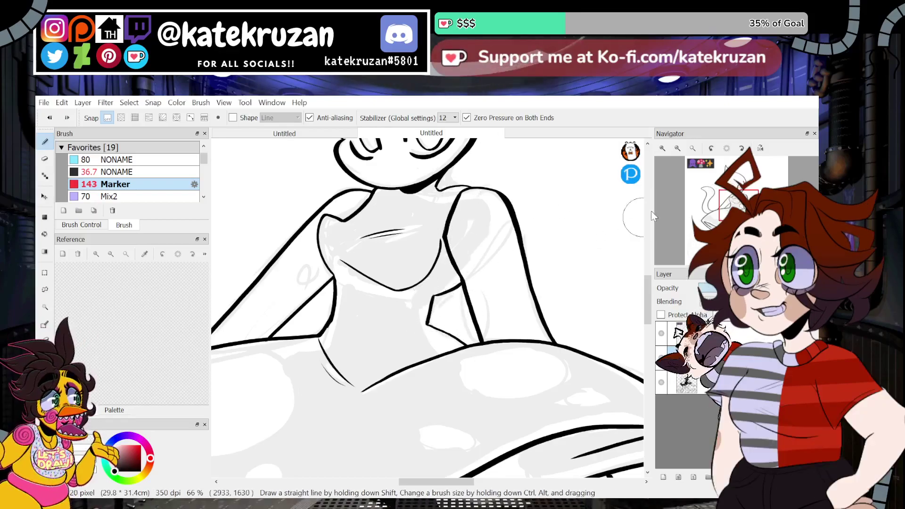
{"action": "left_click", "coordinate": [677, 149]}
{"action": "left_click", "coordinate": [676, 149]}
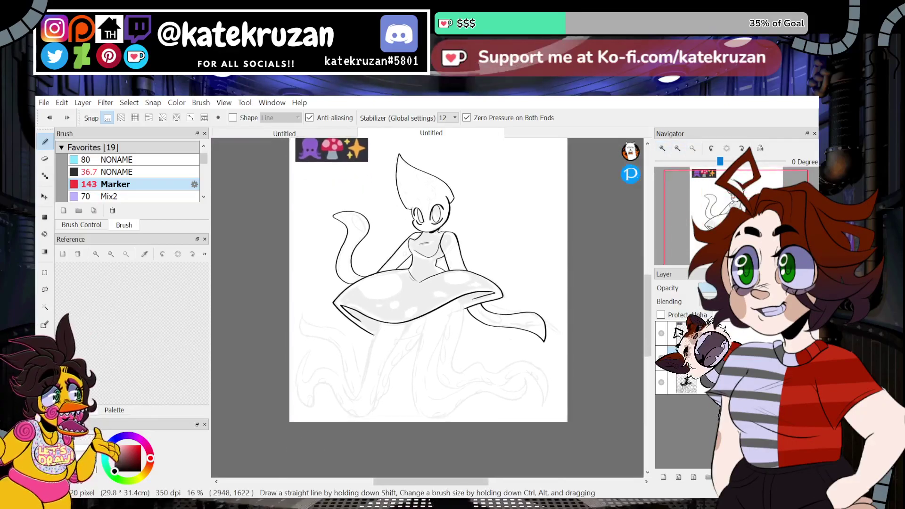
Step: Ink the inner edge of the right-hand tentacle hanging below the cap, from the rim around its bend toward the tip
{"action": "mouse_move", "coordinate": [735, 229]}
{"action": "left_mouse_down"}
{"action": "mouse_move", "coordinate": [745, 243]}
{"action": "mouse_move", "coordinate": [730, 237]}
{"action": "mouse_move", "coordinate": [715, 247]}
{"action": "mouse_move", "coordinate": [732, 237]}
{"action": "left_mouse_up"}
{"action": "left_click", "coordinate": [662, 149]}
{"action": "left_click", "coordinate": [662, 149]}
{"action": "left_click", "coordinate": [662, 148]}
{"action": "scroll", "coordinate": [427, 307], "scroll_direction": "up", "scroll_amount": 5}
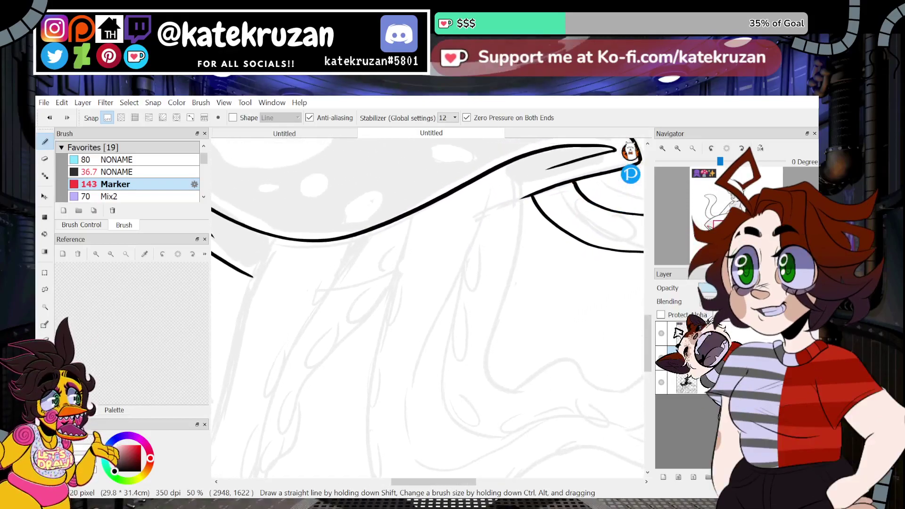
{"action": "scroll", "coordinate": [427, 306], "scroll_direction": "down", "scroll_amount": 3}
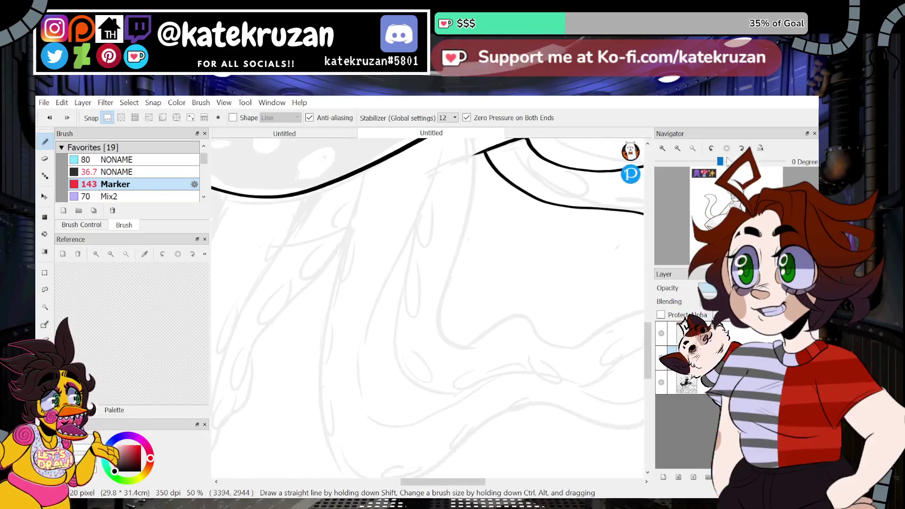
{"action": "left_click", "coordinate": [742, 148]}
{"action": "left_click", "coordinate": [741, 148]}
{"action": "left_click", "coordinate": [741, 148]}
{"action": "left_click", "coordinate": [741, 149]}
{"action": "left_click", "coordinate": [742, 149]}
{"action": "left_click", "coordinate": [742, 148]}
{"action": "left_click", "coordinate": [741, 149]}
{"action": "left_click", "coordinate": [741, 149]}
{"action": "left_click_drag", "start_coordinate": [259, 381], "coordinate": [293, 374]}
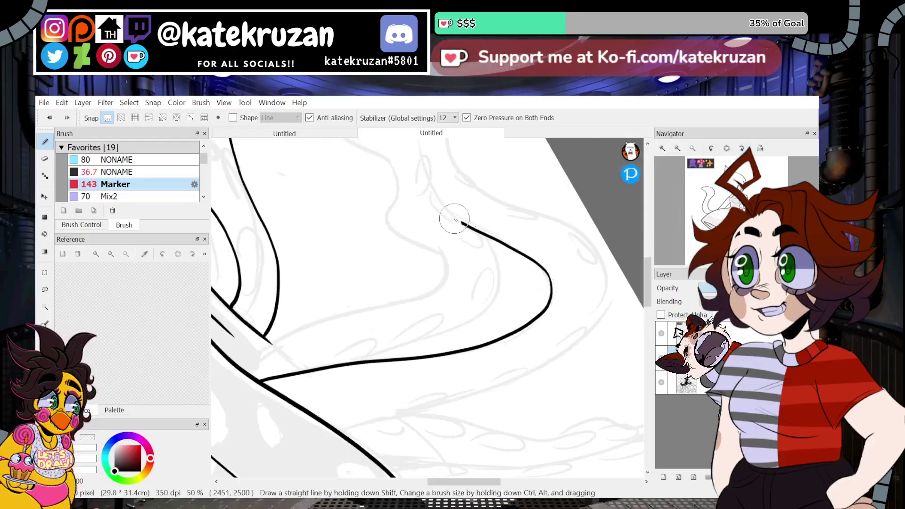
{"action": "left_click_drag", "start_coordinate": [461, 222], "coordinate": [418, 141]}
{"action": "scroll", "coordinate": [419, 295], "scroll_direction": "up", "scroll_amount": 3}
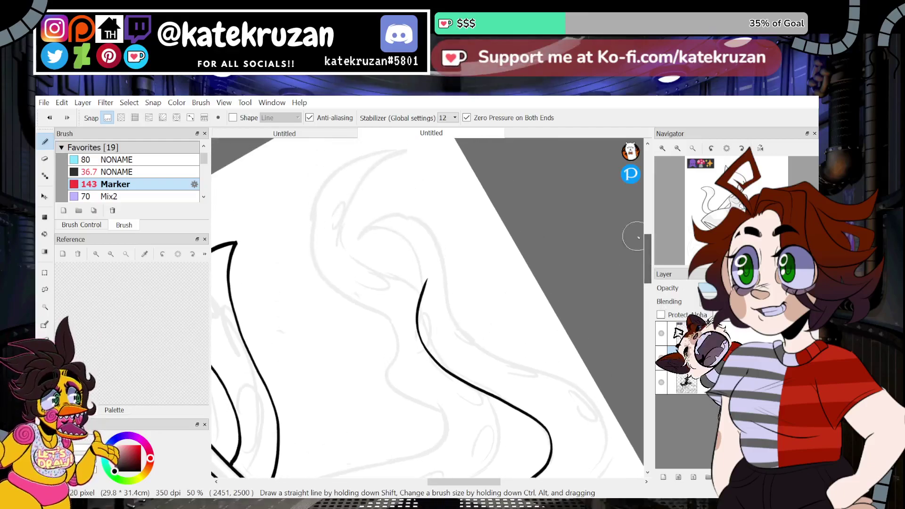
Step: Ink the curved end of that inner edge up to the tentacle's tip, redoing the stroke for a rounder curl
{"action": "left_click_drag", "start_coordinate": [426, 275], "coordinate": [362, 229]}
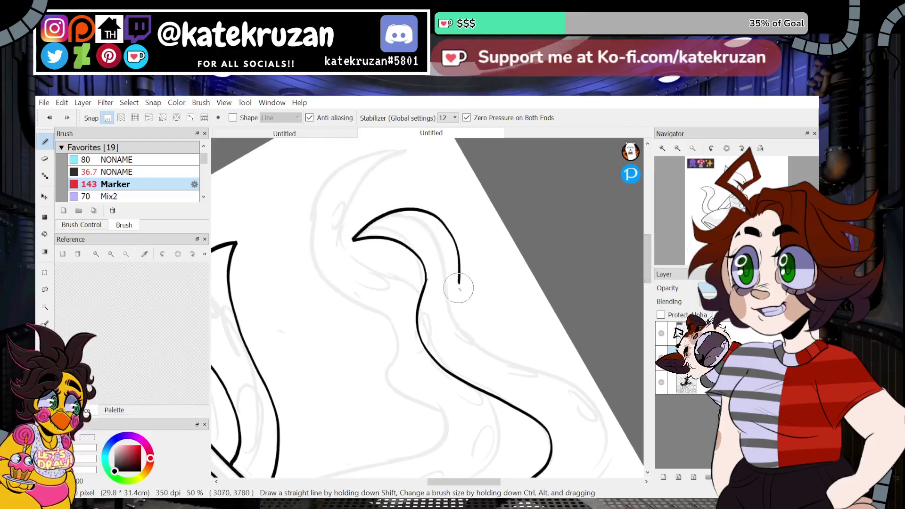
{"action": "key", "text": "ctrl+z"}
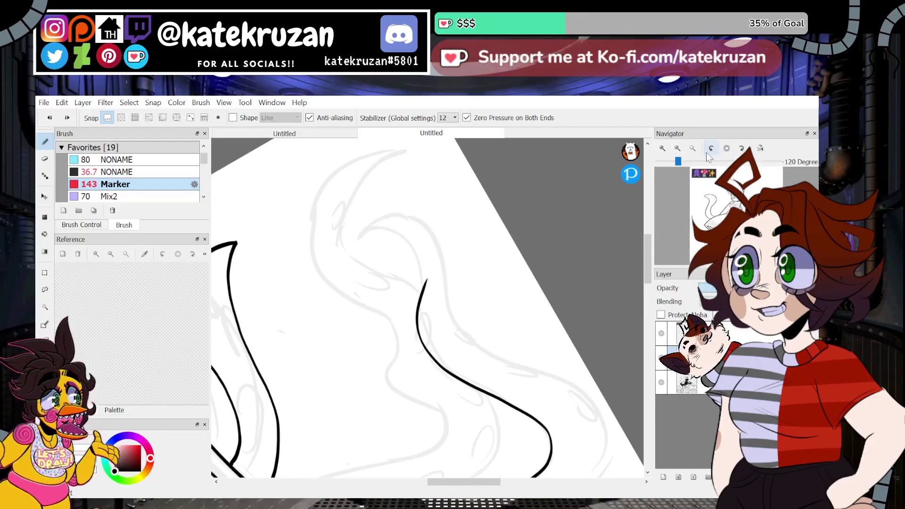
{"action": "mouse_move", "coordinate": [426, 279]}
{"action": "left_mouse_down"}
{"action": "mouse_move", "coordinate": [410, 248]}
{"action": "mouse_move", "coordinate": [355, 238]}
{"action": "left_mouse_up"}
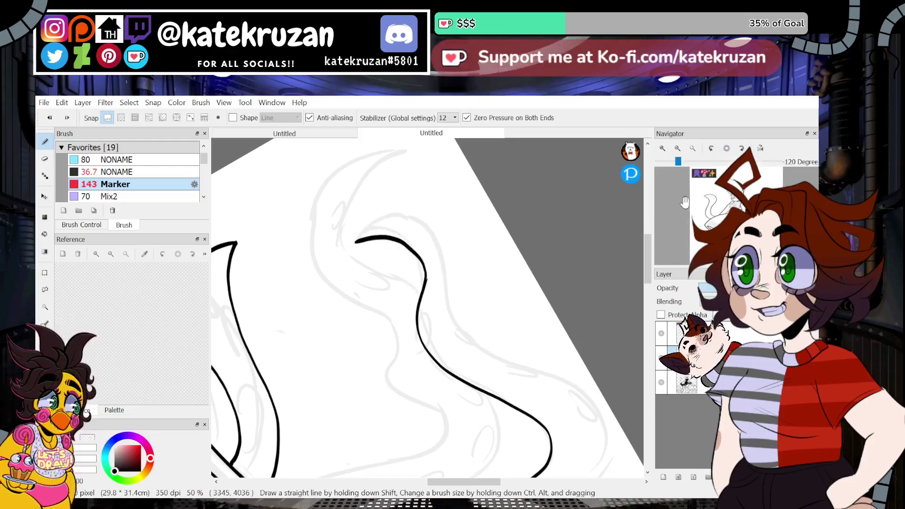
{"action": "key", "text": "ctrl+z"}
{"action": "left_click_drag", "start_coordinate": [426, 279], "coordinate": [392, 231]}
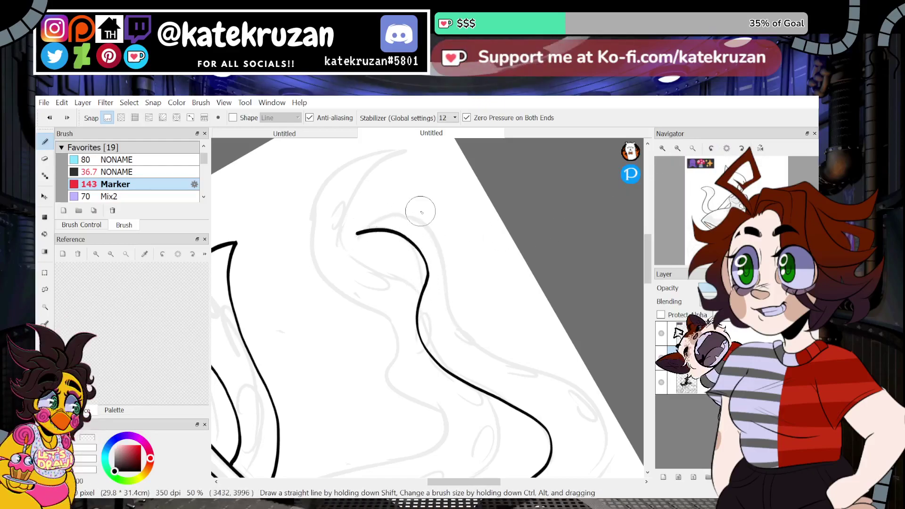
Step: Ink the tentacle's outer edge from the pointed tip around the bend to the cap's rim, redoing it for a fuller curl
{"action": "left_click", "coordinate": [741, 148]}
{"action": "left_click", "coordinate": [742, 148]}
{"action": "left_click", "coordinate": [741, 148]}
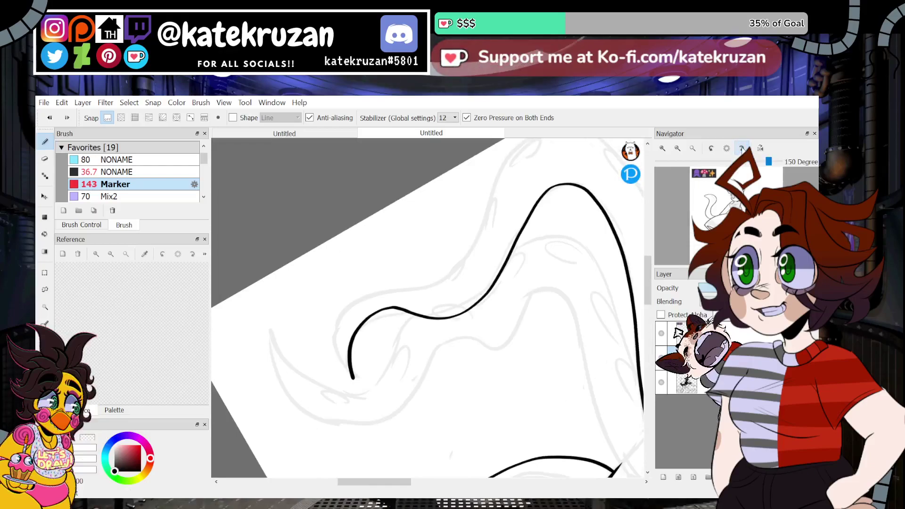
{"action": "left_click_drag", "start_coordinate": [390, 481], "coordinate": [407, 487]}
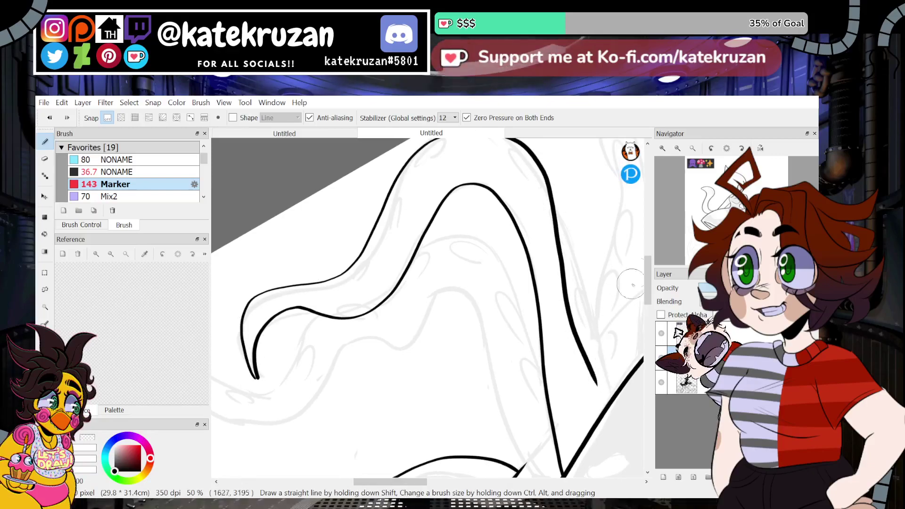
{"action": "key", "text": "ctrl+z"}
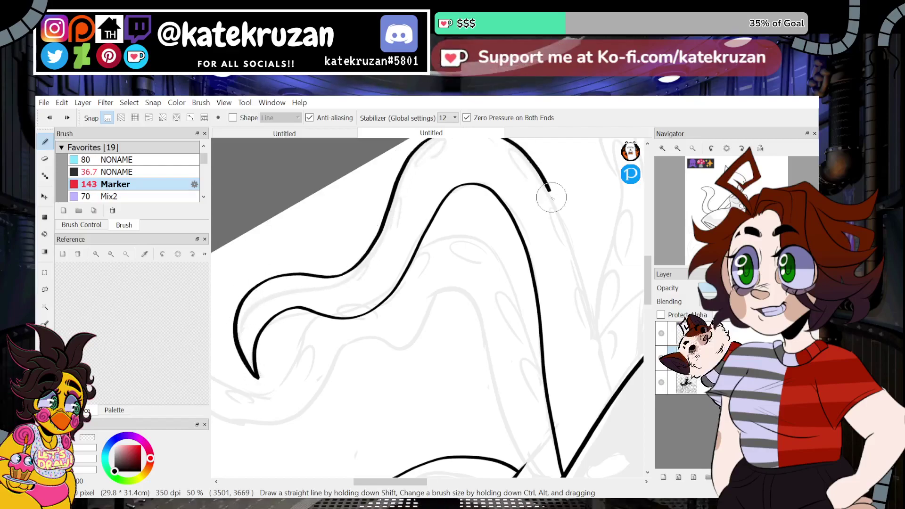
{"action": "left_click_drag", "start_coordinate": [550, 193], "coordinate": [551, 199]}
{"action": "left_click", "coordinate": [712, 149]}
{"action": "left_click", "coordinate": [711, 148]}
{"action": "left_click", "coordinate": [711, 149]}
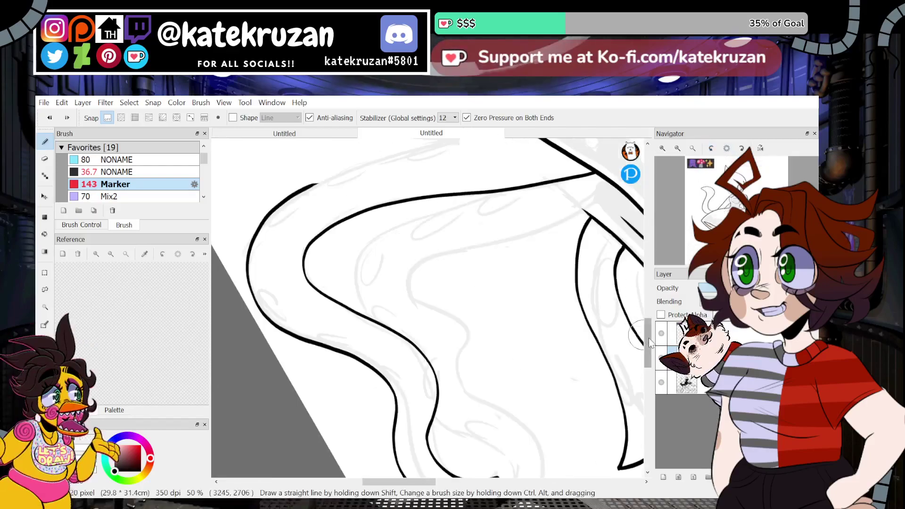
{"action": "left_click_drag", "start_coordinate": [649, 338], "coordinate": [649, 320]}
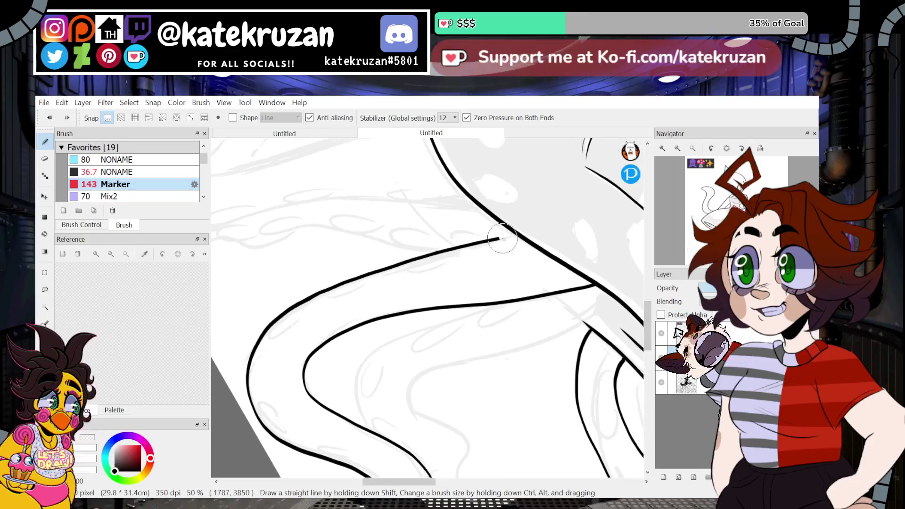
Step: Hide the sketch layer to inspect the line art on its own, and show the sketch again
{"action": "left_click", "coordinate": [726, 149]}
{"action": "left_click_drag", "start_coordinate": [753, 241], "coordinate": [753, 249]}
{"action": "left_click", "coordinate": [674, 148]}
{"action": "left_click", "coordinate": [675, 149]}
{"action": "left_click", "coordinate": [665, 148]}
{"action": "left_click", "coordinate": [665, 148]}
{"action": "mouse_move", "coordinate": [374, 168]}
{"action": "left_mouse_down"}
{"action": "mouse_move", "coordinate": [462, 277]}
{"action": "mouse_move", "coordinate": [481, 283]}
{"action": "mouse_move", "coordinate": [472, 305]}
{"action": "mouse_move", "coordinate": [468, 282]}
{"action": "left_mouse_up"}
{"action": "left_click", "coordinate": [661, 387]}
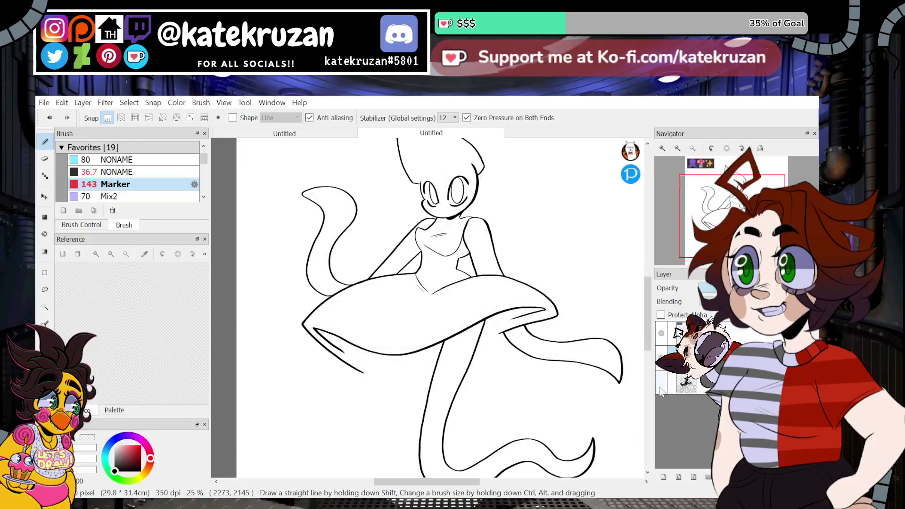
{"action": "left_click", "coordinate": [661, 384]}
Step: Ink both edges of the lower-left tentacle from the cap's rim through its bends to the pointed tip, redoing the outer edge
{"action": "left_click_drag", "start_coordinate": [712, 246], "coordinate": [724, 231]}
{"action": "left_click", "coordinate": [662, 149]}
{"action": "left_click", "coordinate": [662, 148]}
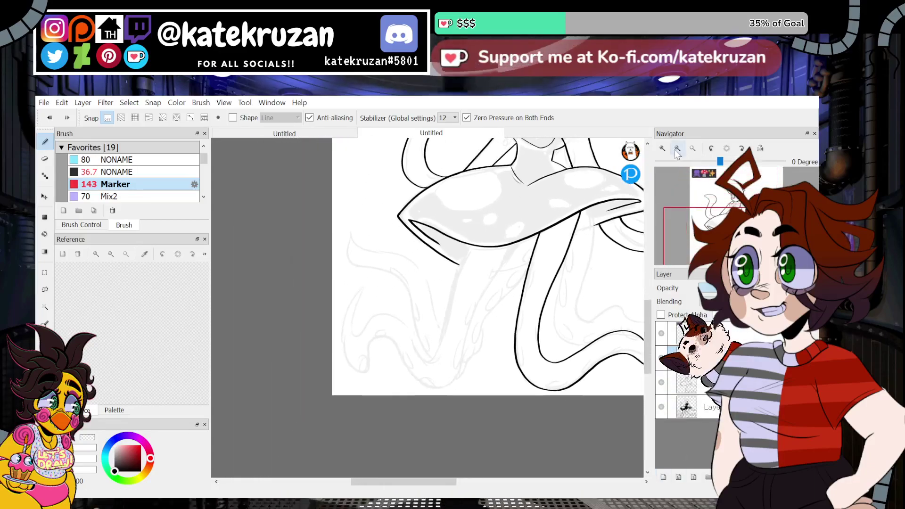
{"action": "left_click", "coordinate": [662, 148]}
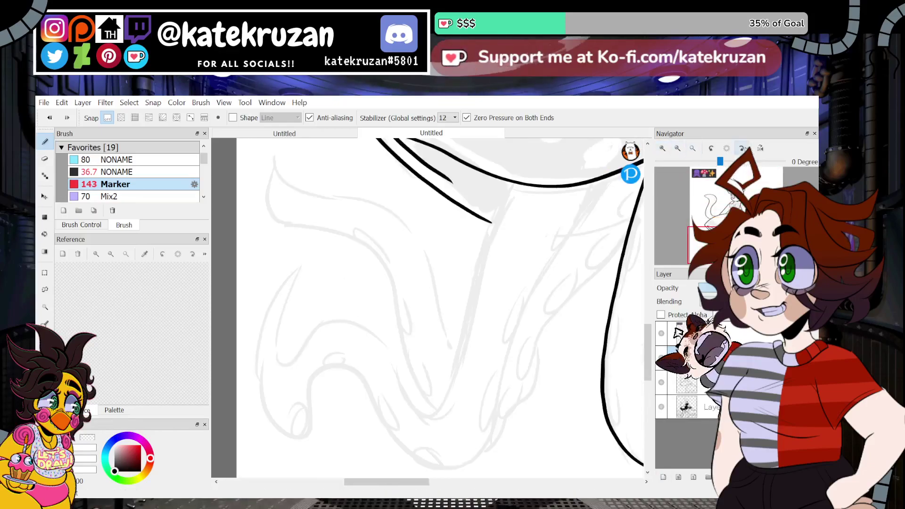
{"action": "left_click", "coordinate": [742, 149]}
{"action": "left_click", "coordinate": [742, 148]}
{"action": "left_click", "coordinate": [742, 148]}
{"action": "left_click", "coordinate": [742, 149]}
{"action": "left_click", "coordinate": [742, 148]}
{"action": "left_click", "coordinate": [742, 148]}
{"action": "left_click", "coordinate": [742, 149]}
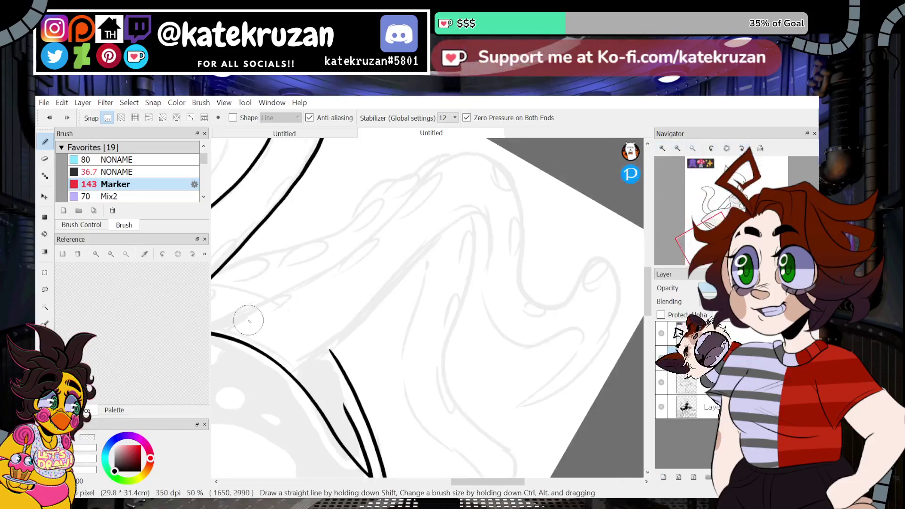
{"action": "left_click_drag", "start_coordinate": [471, 481], "coordinate": [469, 481]}
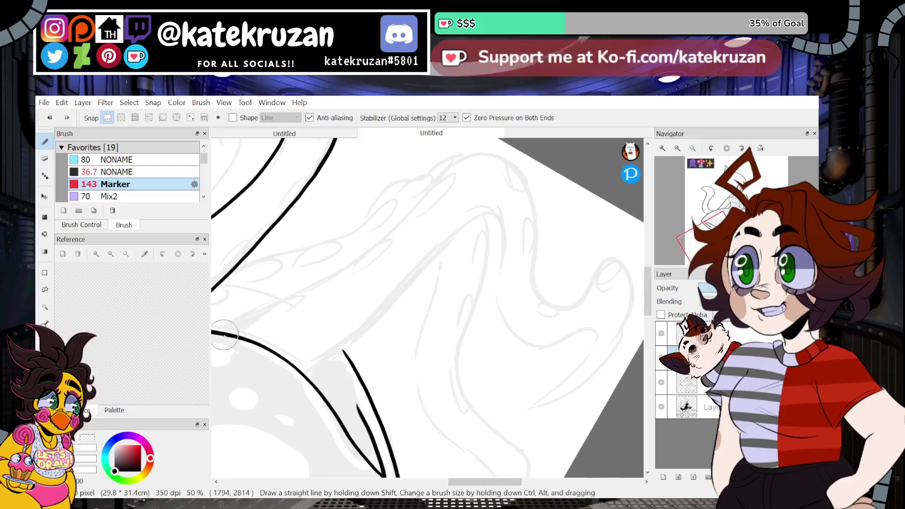
{"action": "left_click_drag", "start_coordinate": [224, 335], "coordinate": [306, 293]}
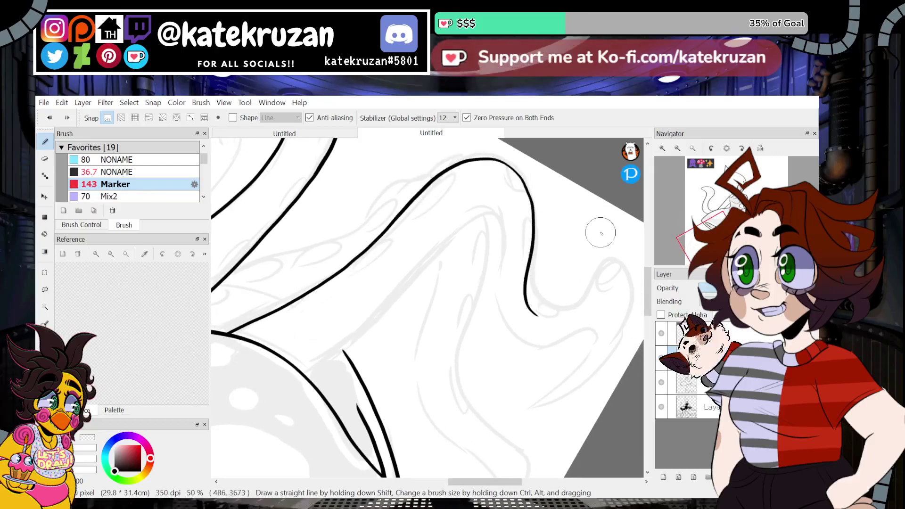
{"action": "key", "text": "ctrl+z"}
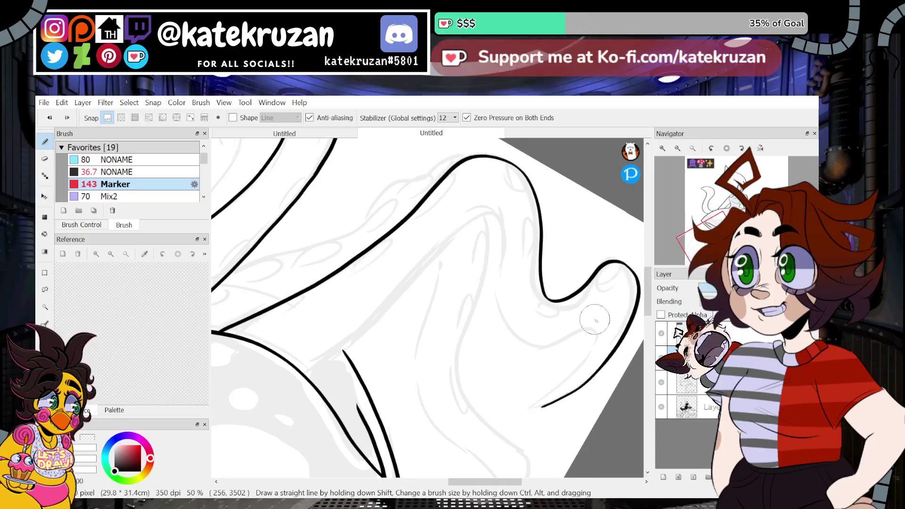
{"action": "left_click_drag", "start_coordinate": [428, 266], "coordinate": [499, 263]}
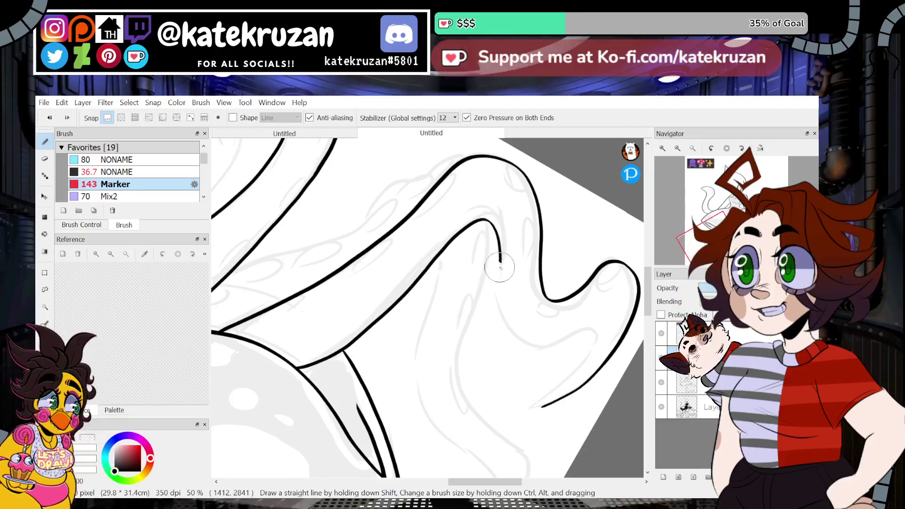
{"action": "mouse_move", "coordinate": [537, 348]}
{"action": "left_mouse_down"}
{"action": "mouse_move", "coordinate": [597, 351]}
{"action": "mouse_move", "coordinate": [539, 405]}
{"action": "left_mouse_up"}
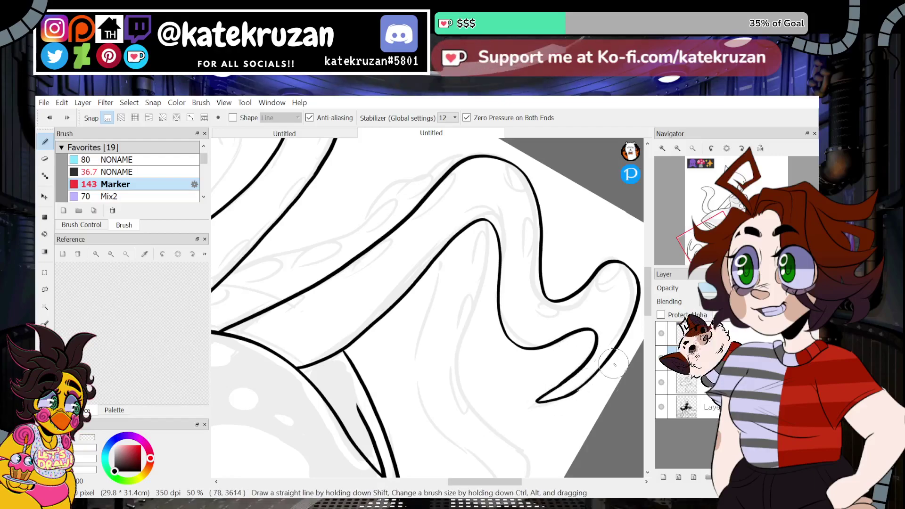
Step: Touch up the bent tentacle's pointed tip and ink the visible edge of the tentacle behind it, redoing the stroke
{"action": "left_click_drag", "start_coordinate": [545, 395], "coordinate": [581, 386]}
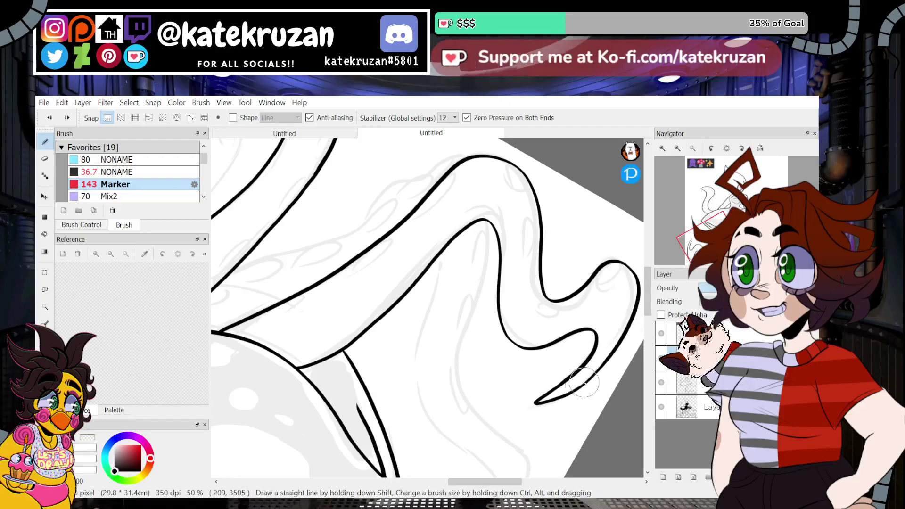
{"action": "left_click", "coordinate": [726, 148]}
{"action": "left_click_drag", "start_coordinate": [739, 222], "coordinate": [719, 251]}
{"action": "mouse_move", "coordinate": [569, 193]}
{"action": "left_mouse_down"}
{"action": "mouse_move", "coordinate": [485, 297]}
{"action": "mouse_move", "coordinate": [427, 399]}
{"action": "left_mouse_up"}
{"action": "key", "text": "ctrl+z"}
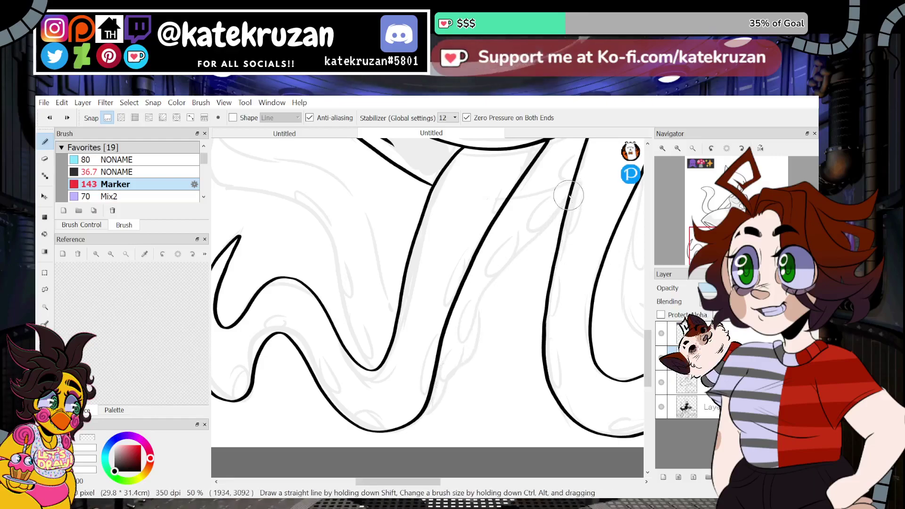
{"action": "mouse_move", "coordinate": [556, 214]}
{"action": "left_mouse_down"}
{"action": "mouse_move", "coordinate": [432, 396]}
{"action": "mouse_move", "coordinate": [477, 313]}
{"action": "mouse_move", "coordinate": [566, 205]}
{"action": "mouse_move", "coordinate": [511, 265]}
{"action": "mouse_move", "coordinate": [426, 403]}
{"action": "left_mouse_up"}
{"action": "key", "text": "ctrl+z"}
{"action": "key", "text": "ctrl+z"}
Step: Ink the left rear tentacle from behind the front tentacle through its bend to the pointed tip
{"action": "left_click", "coordinate": [727, 237]}
{"action": "left_click_drag", "start_coordinate": [728, 237], "coordinate": [709, 239]}
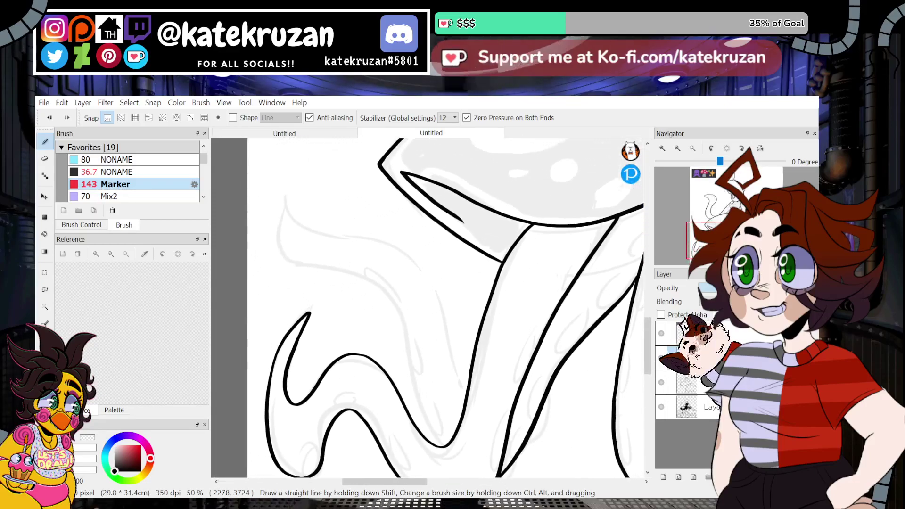
{"action": "left_click", "coordinate": [741, 148]}
{"action": "left_click", "coordinate": [727, 148]}
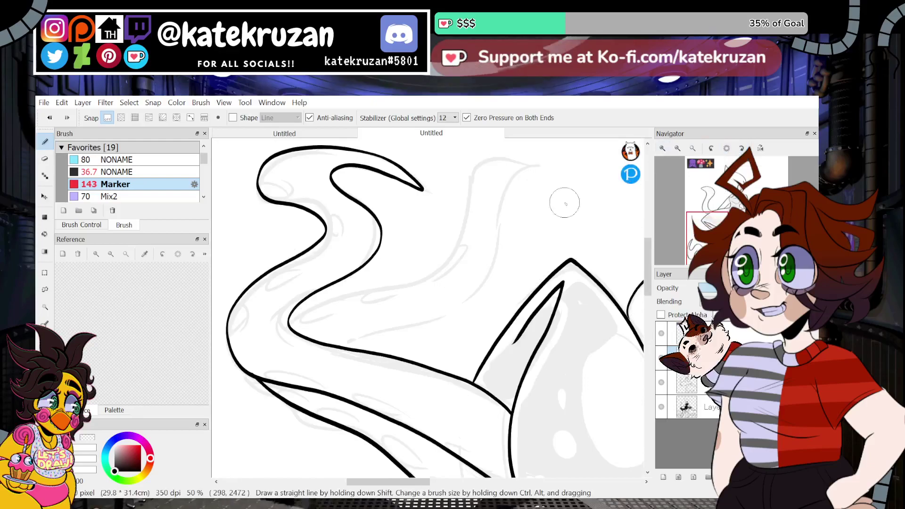
{"action": "mouse_move", "coordinate": [290, 321]}
{"action": "left_mouse_down"}
{"action": "mouse_move", "coordinate": [405, 285]}
{"action": "mouse_move", "coordinate": [451, 248]}
{"action": "mouse_move", "coordinate": [469, 185]}
{"action": "mouse_move", "coordinate": [553, 163]}
{"action": "mouse_move", "coordinate": [559, 169]}
{"action": "mouse_move", "coordinate": [529, 171]}
{"action": "mouse_move", "coordinate": [505, 186]}
{"action": "mouse_move", "coordinate": [478, 286]}
{"action": "mouse_move", "coordinate": [435, 321]}
{"action": "mouse_move", "coordinate": [335, 340]}
{"action": "mouse_move", "coordinate": [436, 316]}
{"action": "mouse_move", "coordinate": [488, 273]}
{"action": "mouse_move", "coordinate": [511, 178]}
{"action": "mouse_move", "coordinate": [551, 163]}
{"action": "left_mouse_up"}
{"action": "key", "text": "ctrl+z"}
{"action": "mouse_move", "coordinate": [687, 166]}
Step: Ink the right rear tentacle's upper edge from the cap's rim to its tip and back to the overlapping tentacle, redoing the upper edge
{"action": "left_click", "coordinate": [729, 149]}
{"action": "left_click_drag", "start_coordinate": [730, 226], "coordinate": [753, 241]}
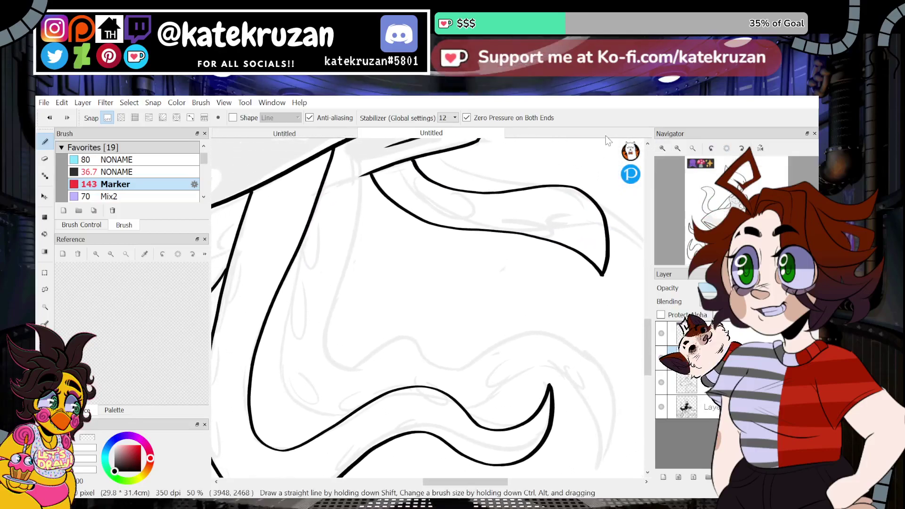
{"action": "left_click", "coordinate": [711, 149]}
{"action": "left_click", "coordinate": [711, 149]}
{"action": "left_click", "coordinate": [711, 149]}
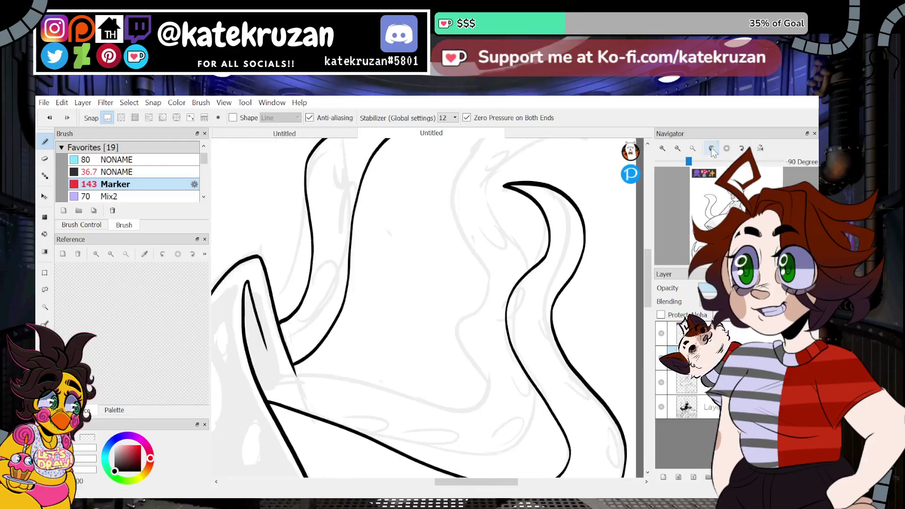
{"action": "mouse_move", "coordinate": [261, 383]}
{"action": "left_mouse_down"}
{"action": "mouse_move", "coordinate": [307, 374]}
{"action": "mouse_move", "coordinate": [471, 413]}
{"action": "mouse_move", "coordinate": [481, 378]}
{"action": "mouse_move", "coordinate": [453, 328]}
{"action": "mouse_move", "coordinate": [492, 280]}
{"action": "mouse_move", "coordinate": [458, 219]}
{"action": "mouse_move", "coordinate": [493, 139]}
{"action": "left_mouse_up"}
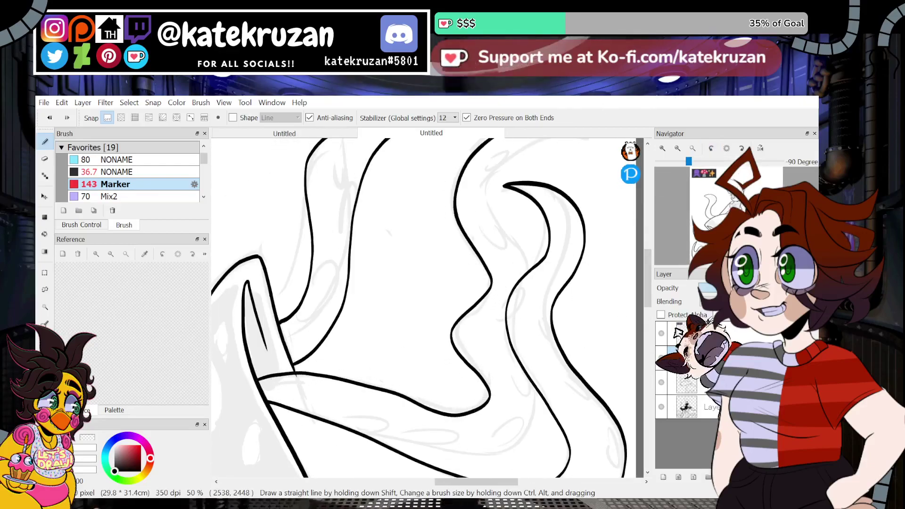
{"action": "left_click_drag", "start_coordinate": [647, 284], "coordinate": [647, 281]}
{"action": "key", "text": "ctrl+z"}
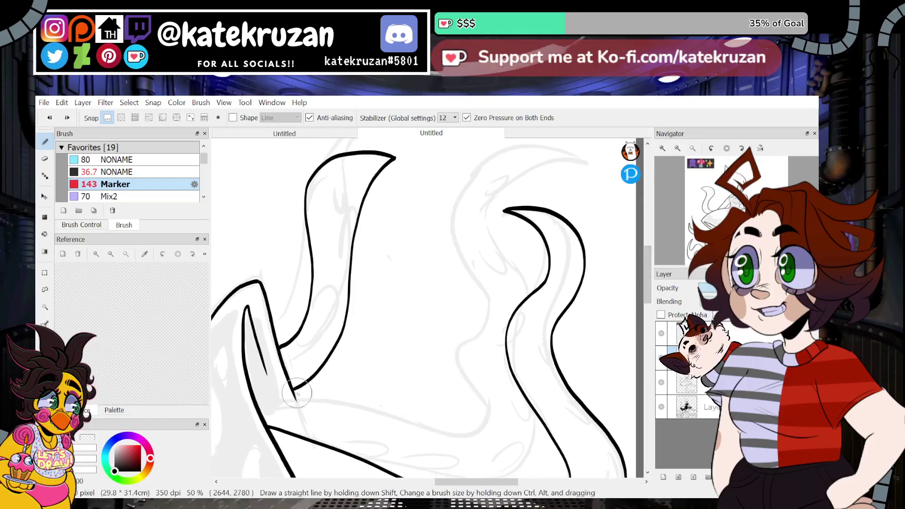
{"action": "mouse_move", "coordinate": [255, 407]}
{"action": "left_mouse_down"}
{"action": "mouse_move", "coordinate": [316, 400]}
{"action": "mouse_move", "coordinate": [416, 423]}
{"action": "mouse_move", "coordinate": [481, 416]}
{"action": "mouse_move", "coordinate": [447, 365]}
{"action": "mouse_move", "coordinate": [485, 319]}
{"action": "mouse_move", "coordinate": [463, 253]}
{"action": "mouse_move", "coordinate": [471, 166]}
{"action": "mouse_move", "coordinate": [567, 150]}
{"action": "mouse_move", "coordinate": [578, 158]}
{"action": "mouse_move", "coordinate": [492, 180]}
{"action": "mouse_move", "coordinate": [480, 217]}
{"action": "mouse_move", "coordinate": [522, 282]}
{"action": "left_mouse_up"}
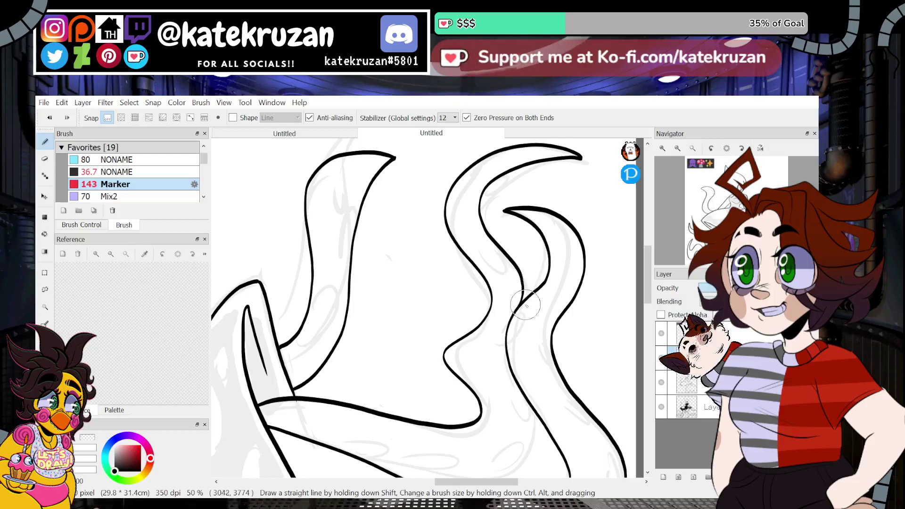
Step: Ink the right rear tentacle's remaining lower edge around its bend to where the front tentacle overlaps it, redoing the stroke
{"action": "scroll", "coordinate": [641, 271], "scroll_direction": "down", "scroll_amount": 4}
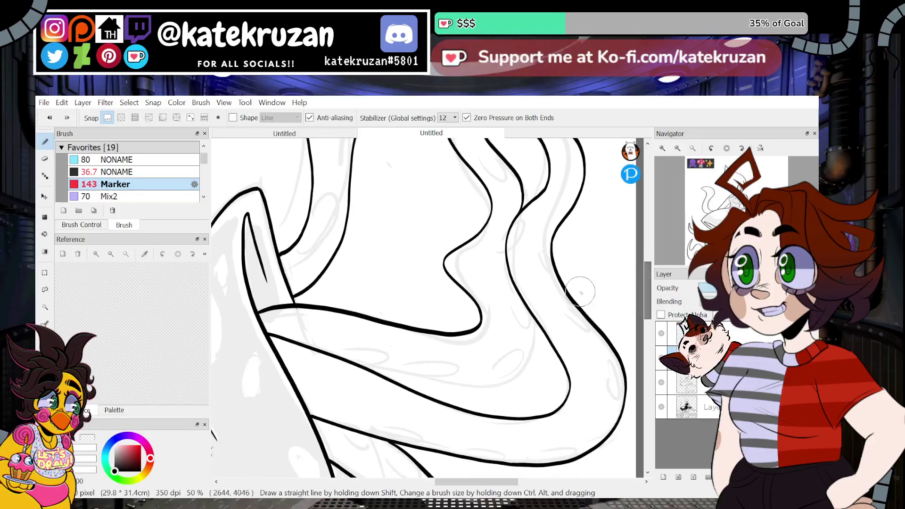
{"action": "mouse_move", "coordinate": [495, 269]}
{"action": "left_mouse_down"}
{"action": "mouse_move", "coordinate": [516, 342]}
{"action": "mouse_move", "coordinate": [359, 360]}
{"action": "mouse_move", "coordinate": [399, 374]}
{"action": "mouse_move", "coordinate": [514, 335]}
{"action": "mouse_move", "coordinate": [516, 306]}
{"action": "mouse_move", "coordinate": [445, 369]}
{"action": "mouse_move", "coordinate": [336, 353]}
{"action": "mouse_move", "coordinate": [510, 358]}
{"action": "left_mouse_up"}
{"action": "key", "text": "ctrl+z"}
{"action": "key", "text": "ctrl+z"}
{"action": "key", "text": "ctrl+z"}
{"action": "key", "text": "ctrl+z"}
{"action": "mouse_move", "coordinate": [338, 359]}
{"action": "left_mouse_down"}
{"action": "mouse_move", "coordinate": [422, 374]}
{"action": "mouse_move", "coordinate": [501, 366]}
{"action": "mouse_move", "coordinate": [517, 328]}
{"action": "mouse_move", "coordinate": [497, 297]}
{"action": "mouse_move", "coordinate": [499, 279]}
{"action": "left_mouse_up"}
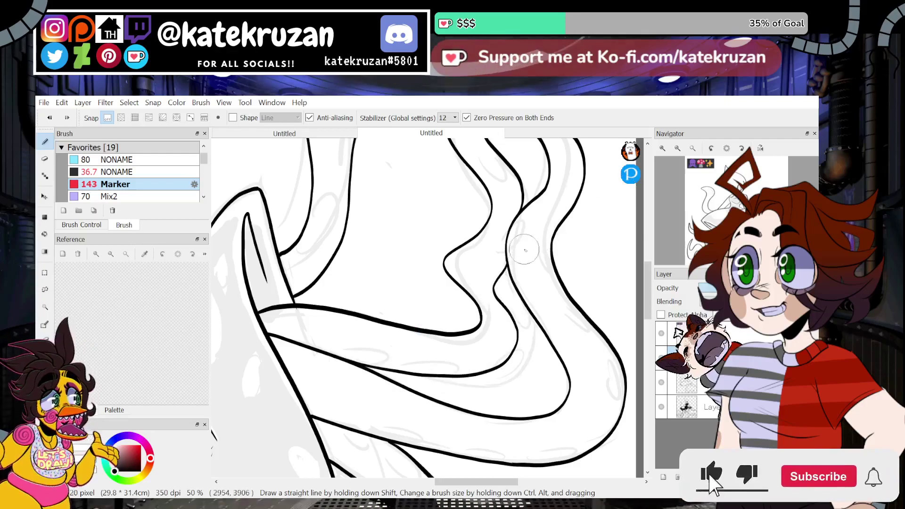
{"action": "key", "text": "ctrl+z"}
{"action": "mouse_move", "coordinate": [349, 361]}
{"action": "left_mouse_down"}
{"action": "mouse_move", "coordinate": [444, 376]}
{"action": "mouse_move", "coordinate": [512, 356]}
{"action": "mouse_move", "coordinate": [492, 281]}
{"action": "mouse_move", "coordinate": [505, 240]}
{"action": "left_mouse_up"}
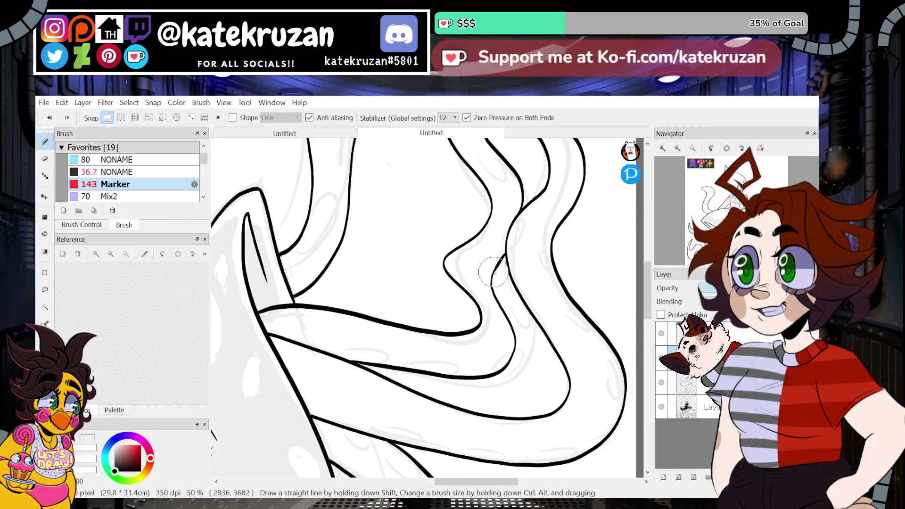
{"action": "mouse_move", "coordinate": [506, 253]}
{"action": "left_mouse_down"}
{"action": "mouse_move", "coordinate": [491, 271]}
{"action": "mouse_move", "coordinate": [508, 316]}
{"action": "mouse_move", "coordinate": [500, 258]}
{"action": "mouse_move", "coordinate": [490, 289]}
{"action": "mouse_move", "coordinate": [508, 255]}
{"action": "left_mouse_up"}
{"action": "key", "text": "ctrl+z"}
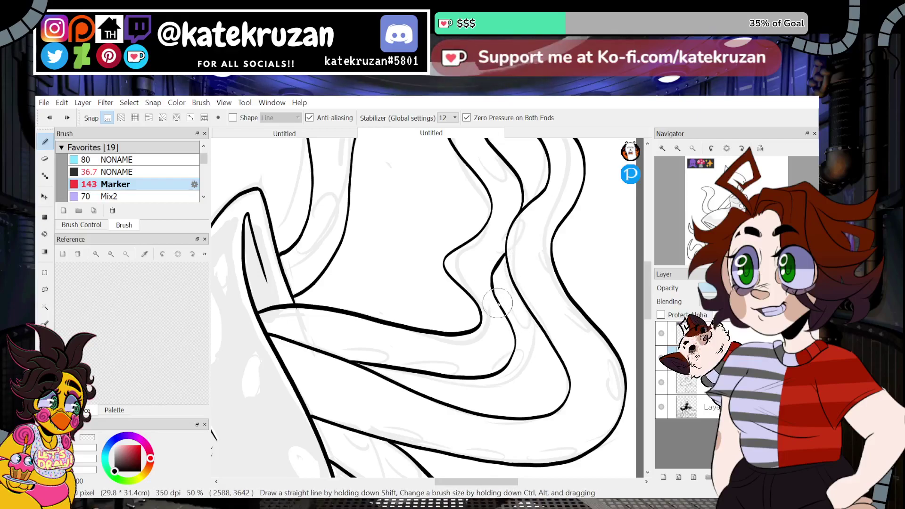
Step: Thicken the line at the bend of the right rear tentacle's lower edge
{"action": "left_click", "coordinate": [728, 152]}
{"action": "left_click", "coordinate": [741, 150]}
{"action": "left_click", "coordinate": [741, 150]}
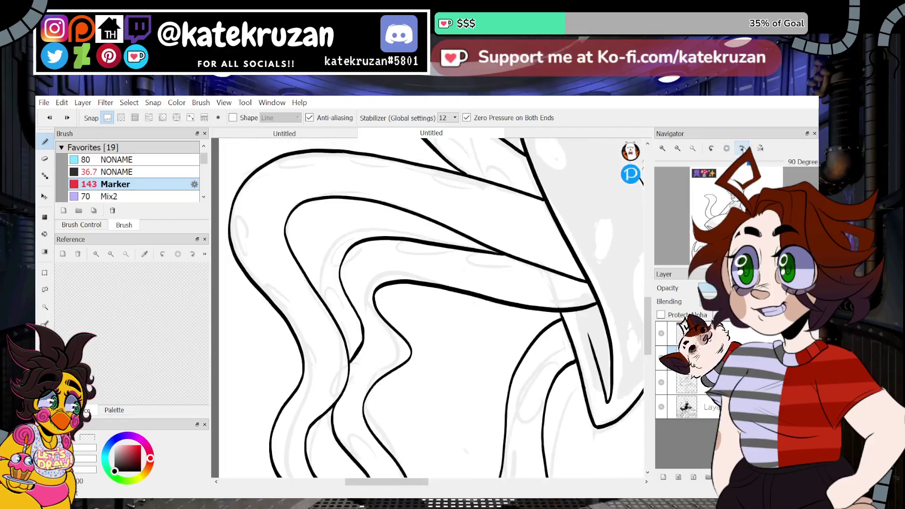
{"action": "mouse_move", "coordinate": [367, 286]}
{"action": "left_mouse_down"}
{"action": "mouse_move", "coordinate": [349, 256]}
{"action": "mouse_move", "coordinate": [361, 239]}
{"action": "mouse_move", "coordinate": [340, 276]}
{"action": "mouse_move", "coordinate": [363, 343]}
{"action": "mouse_move", "coordinate": [338, 280]}
{"action": "mouse_move", "coordinate": [342, 256]}
{"action": "mouse_move", "coordinate": [371, 235]}
{"action": "left_mouse_up"}
{"action": "key", "text": "ctrl+z"}
{"action": "key", "text": "ctrl+z"}
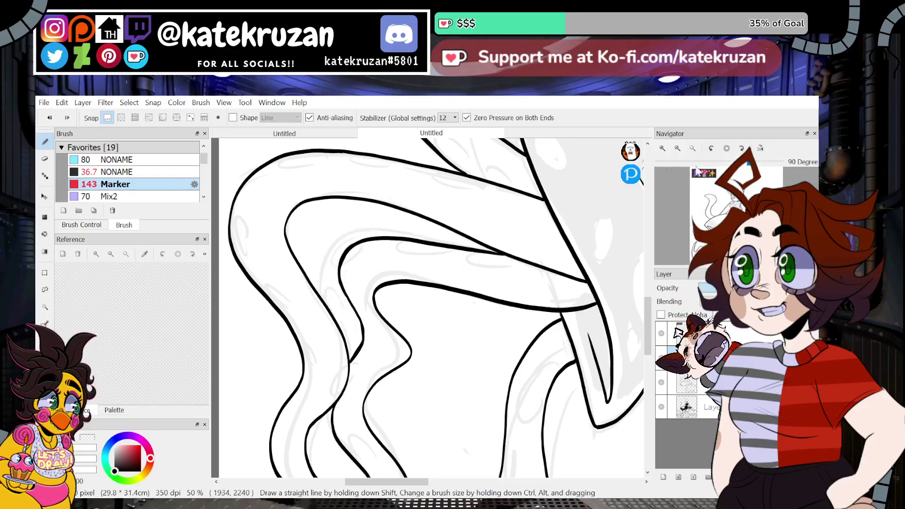
Step: Bring the whole figure into view and hide the sketch layer beneath the line art
{"action": "left_click", "coordinate": [725, 150]}
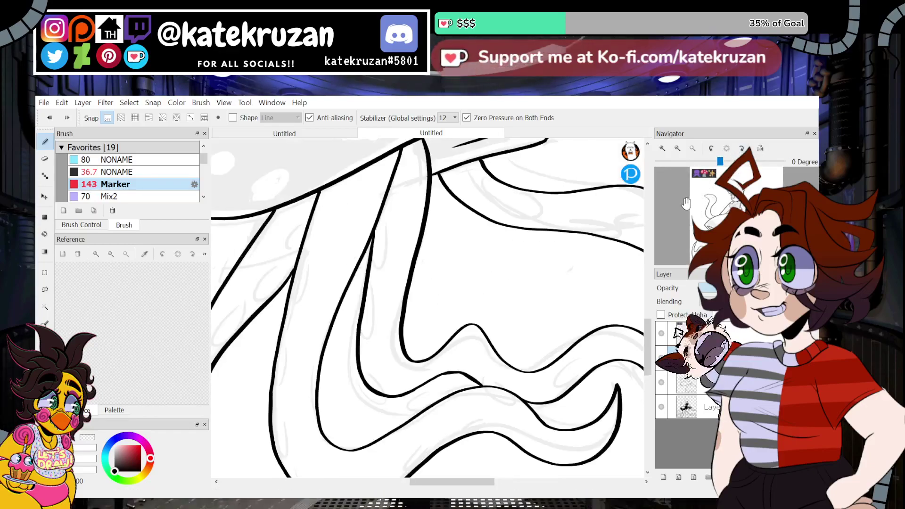
{"action": "left_click", "coordinate": [677, 149]}
{"action": "left_click", "coordinate": [677, 149]}
{"action": "left_click", "coordinate": [678, 148]}
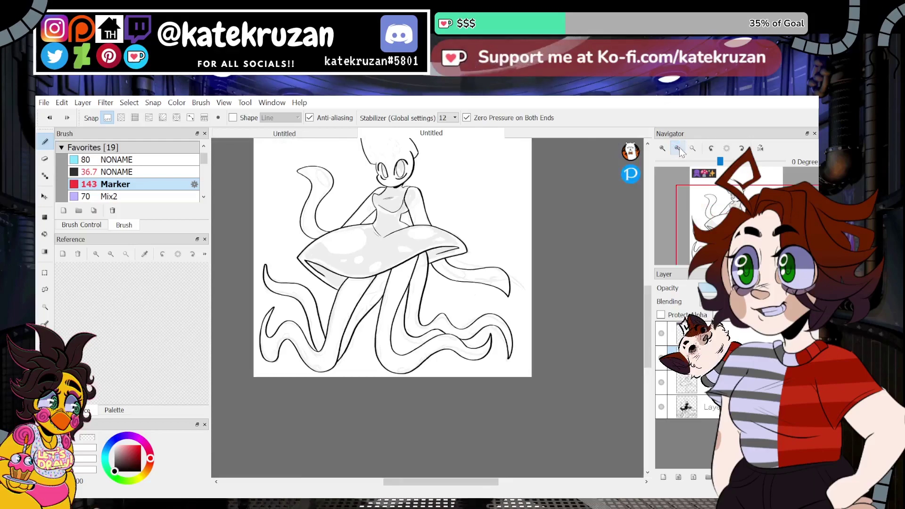
{"action": "left_click_drag", "start_coordinate": [384, 236], "coordinate": [430, 317]}
{"action": "left_click_drag", "start_coordinate": [733, 214], "coordinate": [731, 220]}
{"action": "left_click", "coordinate": [663, 387]}
{"action": "left_click", "coordinate": [661, 383]}
{"action": "left_click", "coordinate": [662, 406]}
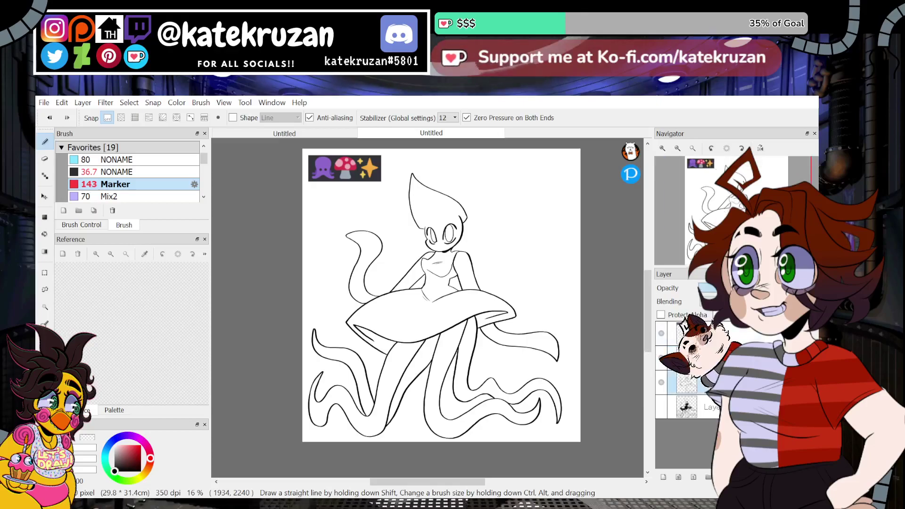
Step: Add a layer folder beneath the line art and enlarge the octopus, mushroom and sparkles reference image
{"action": "left_click", "coordinate": [708, 477]}
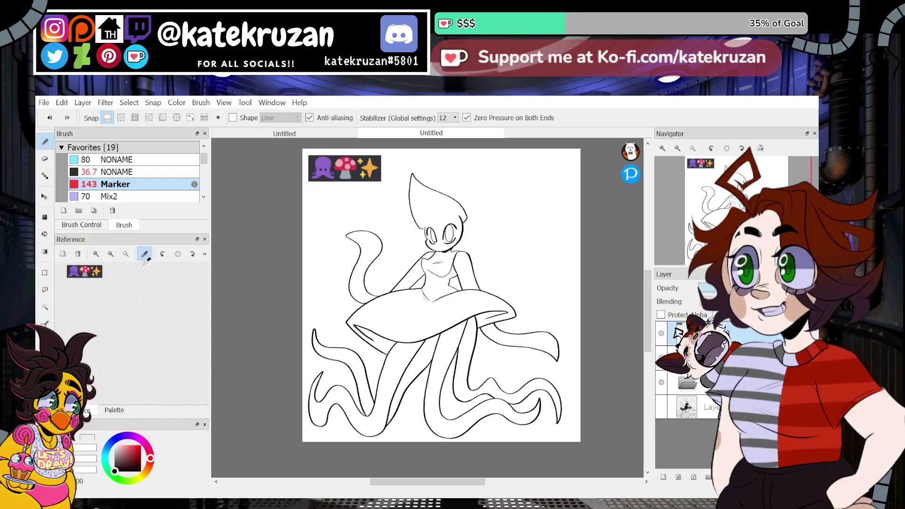
{"action": "left_click", "coordinate": [96, 254]}
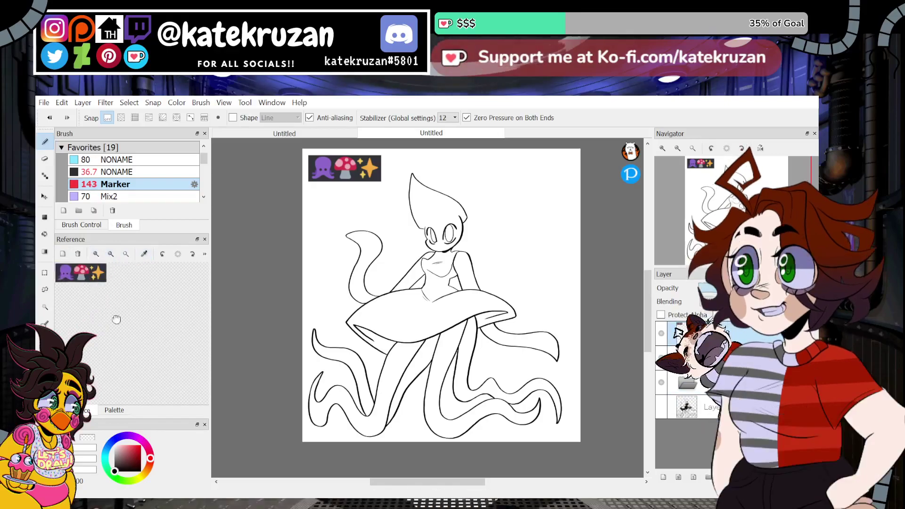
{"action": "left_click", "coordinate": [97, 255]}
{"action": "left_click_drag", "start_coordinate": [108, 339], "coordinate": [133, 346]}
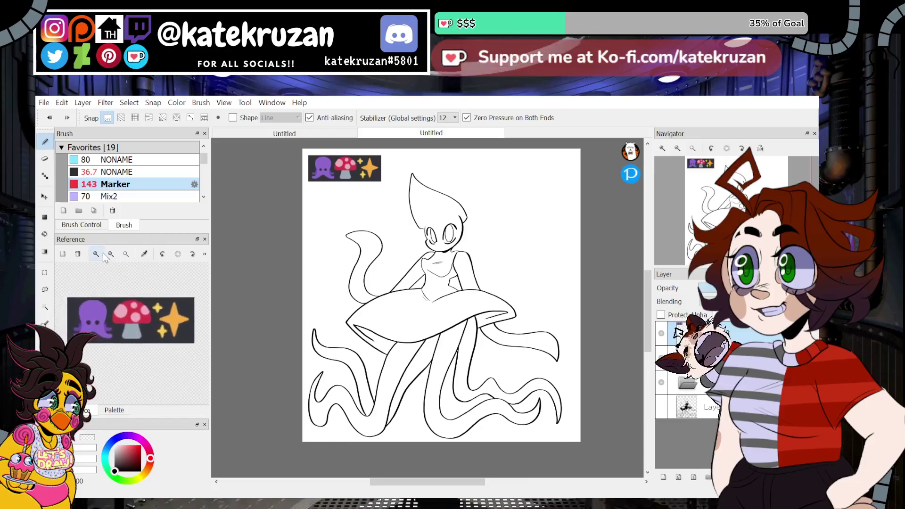
{"action": "left_click", "coordinate": [98, 255]}
{"action": "left_click", "coordinate": [98, 255]}
{"action": "left_click_drag", "start_coordinate": [113, 313], "coordinate": [112, 313]}
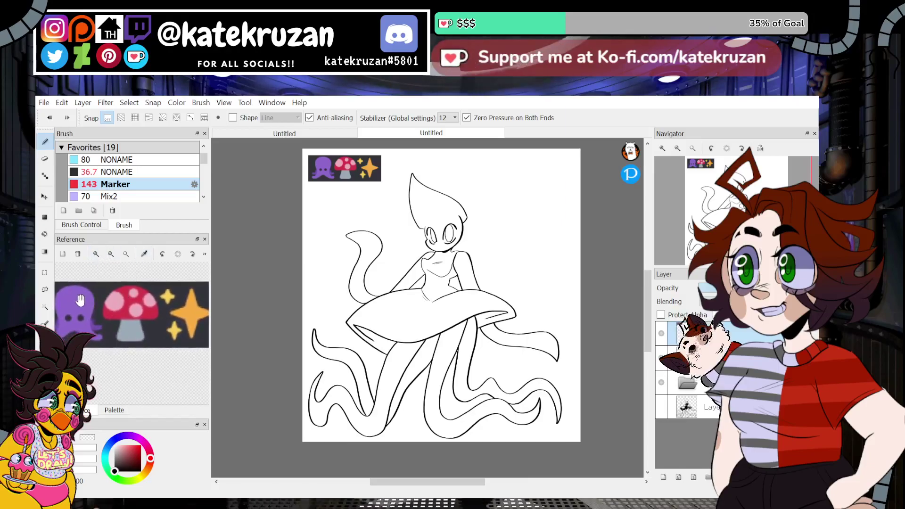
Step: Sample the purple from the octopus emoji and select the blank canvas around the character with the Magic Wand
{"action": "left_click", "coordinate": [45, 307]}
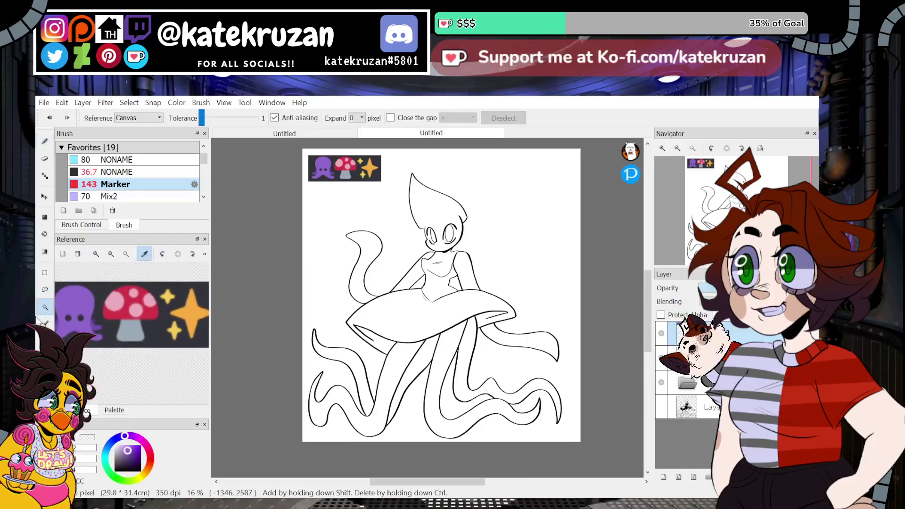
{"action": "left_click", "coordinate": [558, 373]}
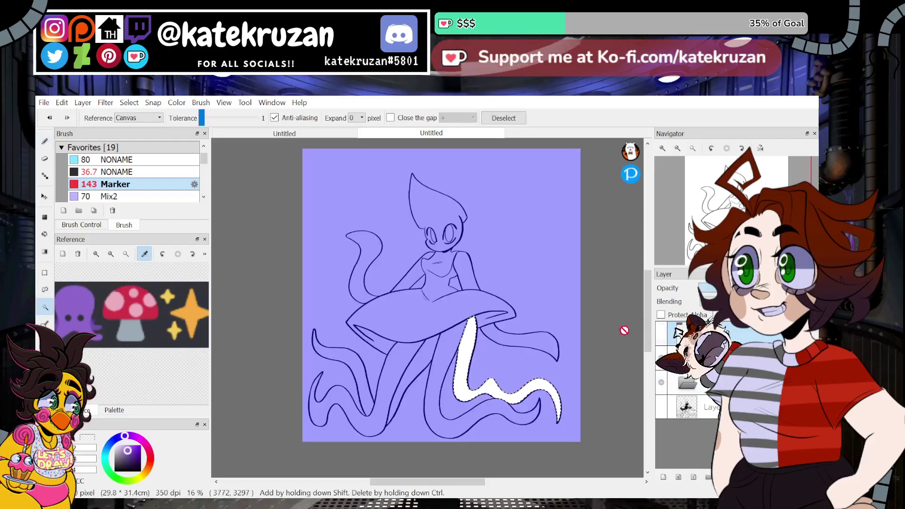
{"action": "left_click", "coordinate": [579, 364]}
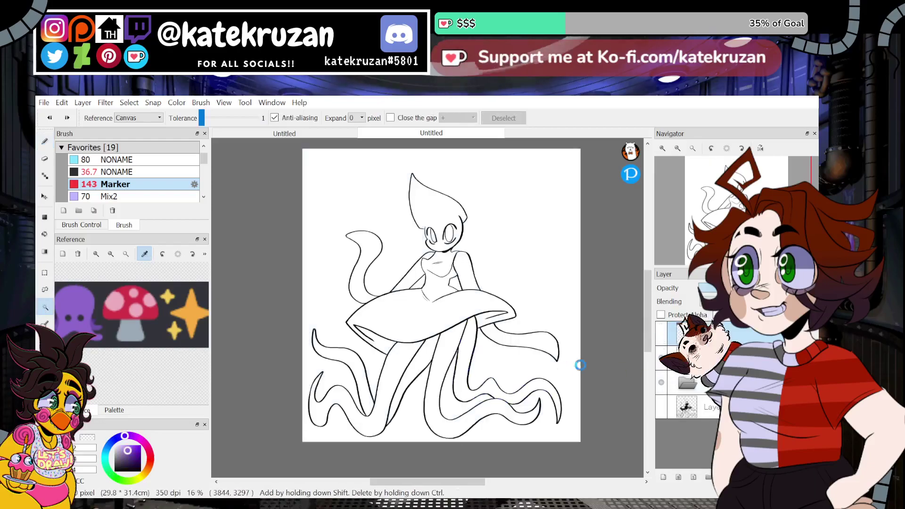
Step: Add a layer inside the folder, invert the selection and fill the whole character silhouette with the sampled purple
{"action": "left_click", "coordinate": [664, 478]}
{"action": "key", "text": "u"}
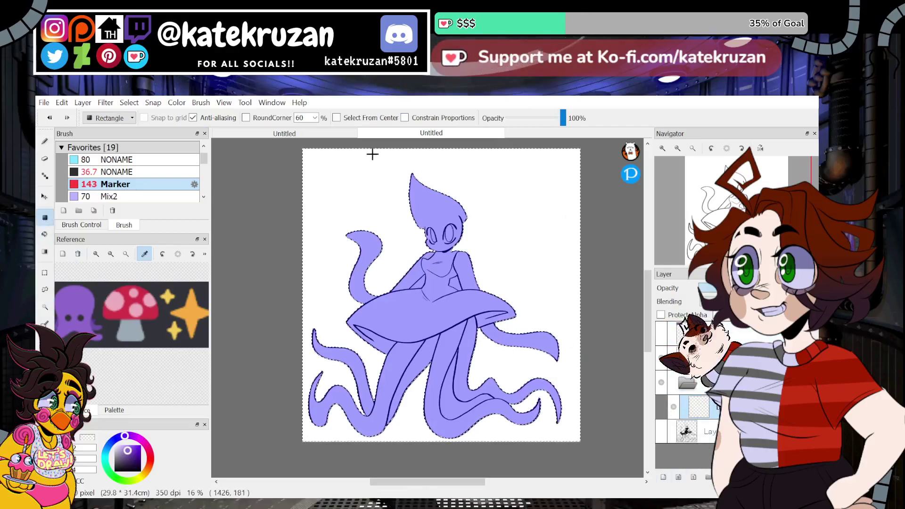
{"action": "left_click", "coordinate": [137, 106]}
{"action": "left_click", "coordinate": [149, 157]}
{"action": "left_click_drag", "start_coordinate": [271, 159], "coordinate": [642, 474]}
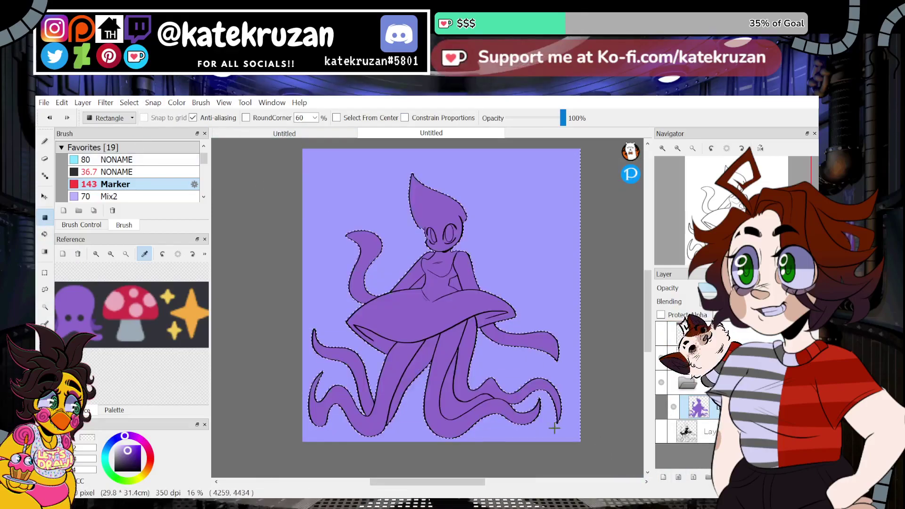
Step: Clear the purple from the two gaps between the arms and the body, and deselect
{"action": "left_click", "coordinate": [45, 234]}
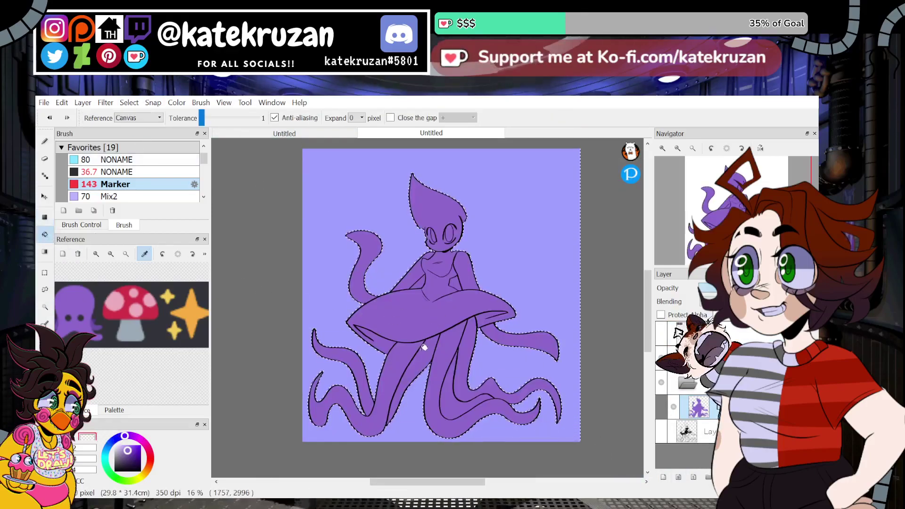
{"action": "left_click", "coordinate": [421, 279]}
{"action": "left_click", "coordinate": [456, 281]}
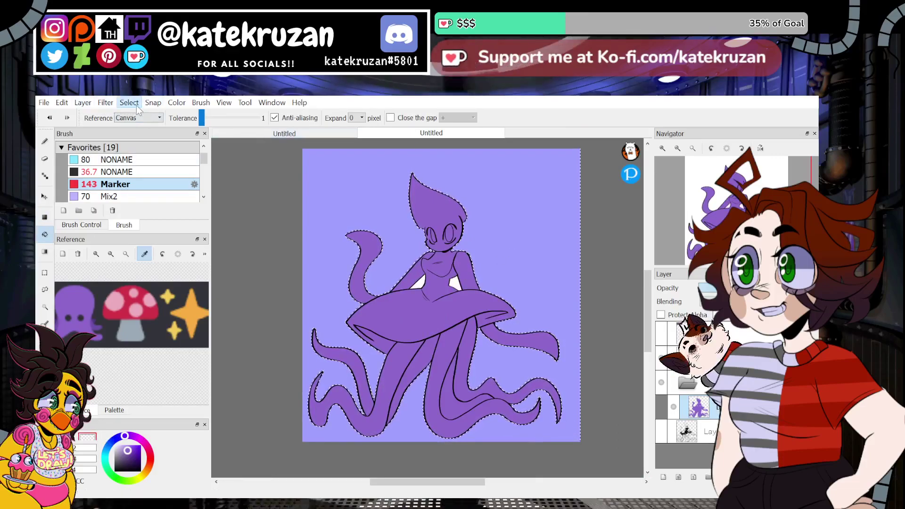
{"action": "left_click", "coordinate": [156, 127]}
Step: Check the purple base with the line art hidden, add a clipping layer above it and show the line art again
{"action": "left_click", "coordinate": [662, 357]}
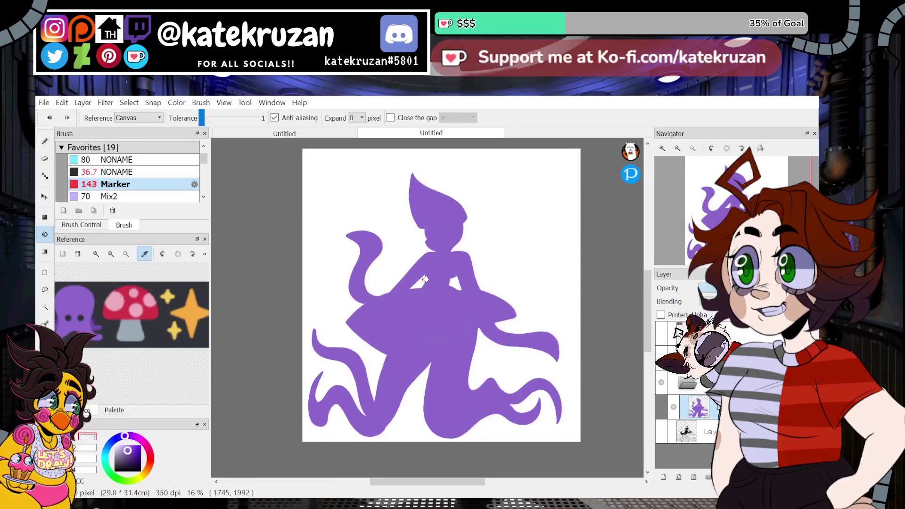
{"action": "left_click", "coordinate": [661, 357]}
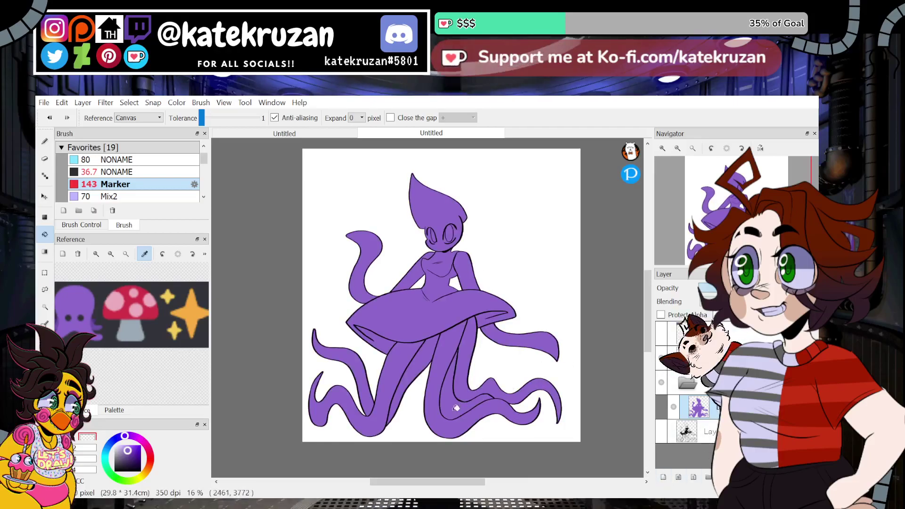
{"action": "left_click", "coordinate": [662, 358]}
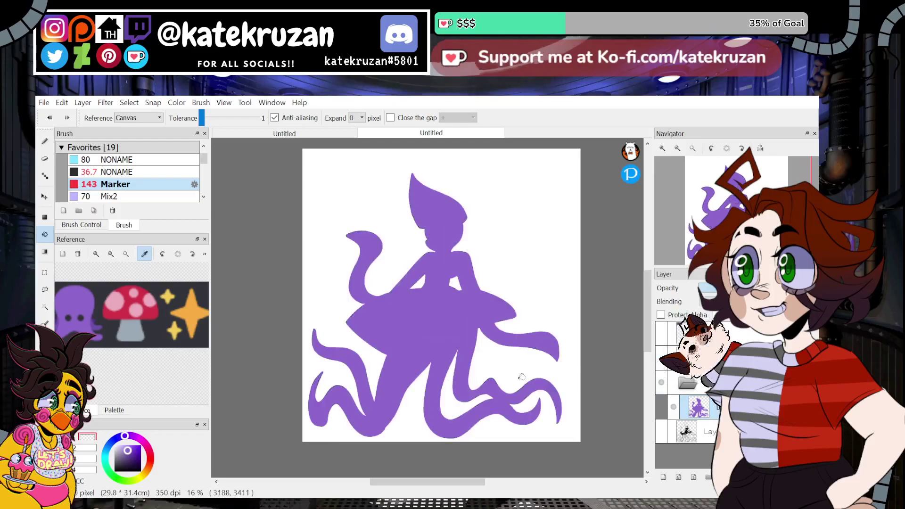
{"action": "left_click", "coordinate": [697, 476]}
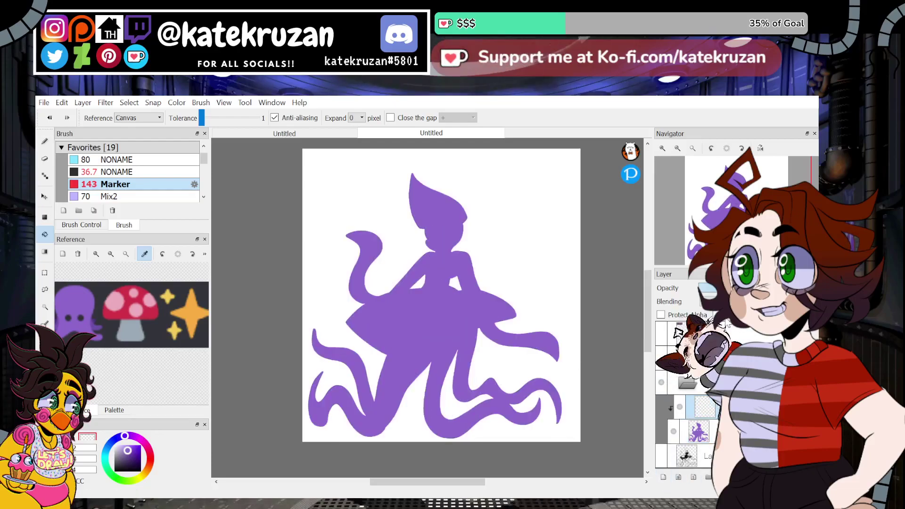
{"action": "left_click", "coordinate": [661, 359]}
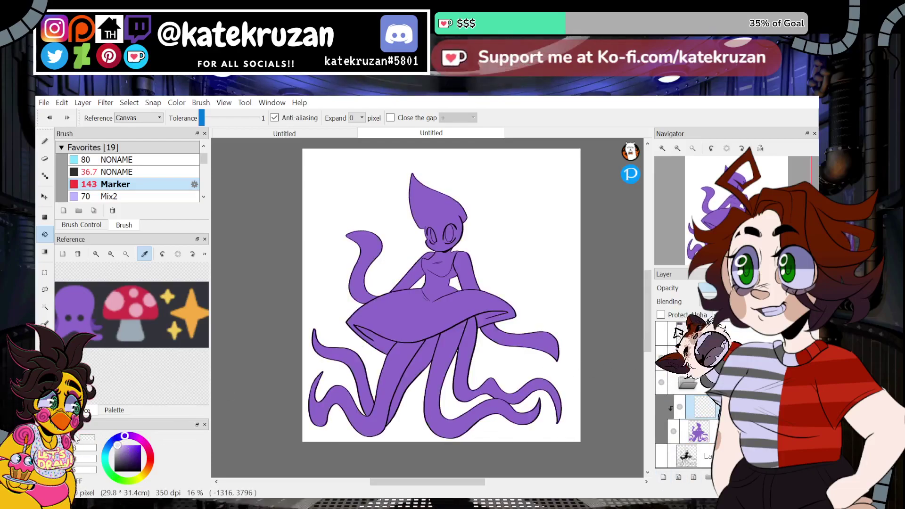
Step: Switch from the Marker to a plain brush at size 103 and full opacity for detailing the head
{"action": "key", "text": "b"}
{"action": "left_click", "coordinate": [94, 225]}
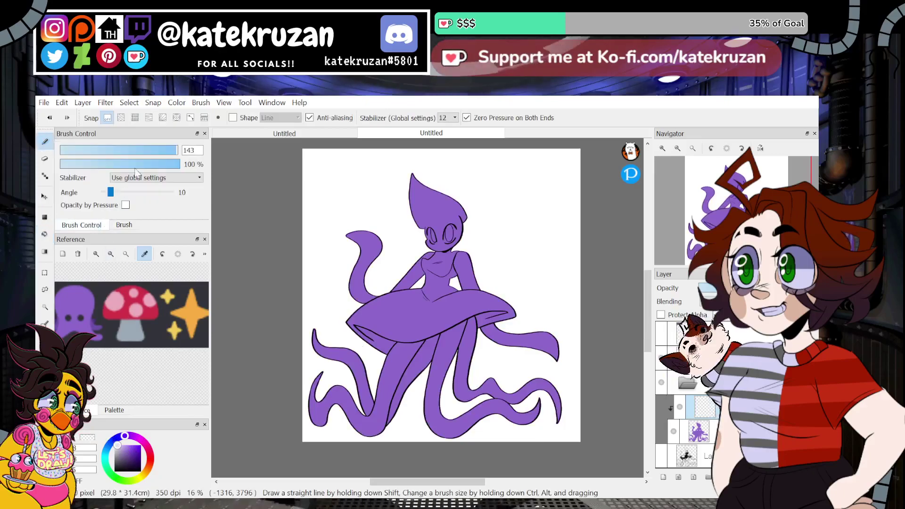
{"action": "left_click", "coordinate": [124, 224]}
{"action": "left_click", "coordinate": [132, 172]}
{"action": "left_click", "coordinate": [102, 221]}
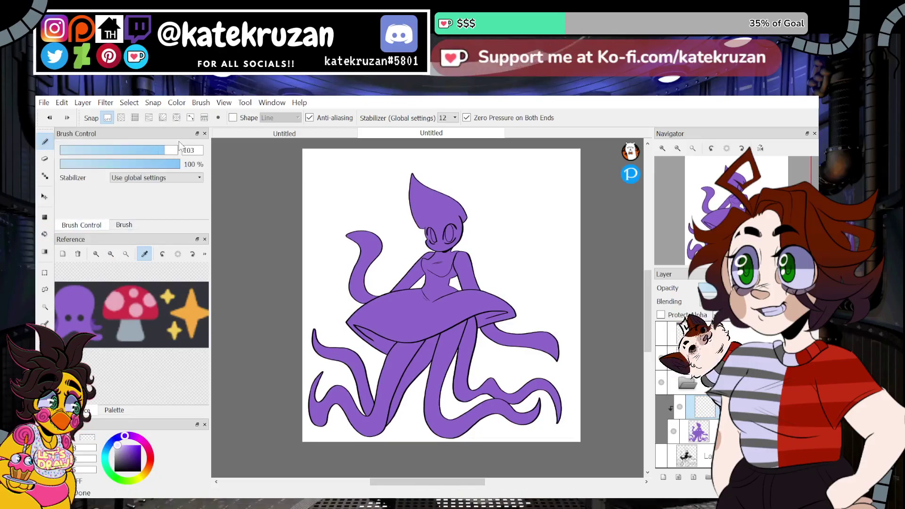
{"action": "mouse_move", "coordinate": [726, 145]}
{"action": "left_click", "coordinate": [662, 148]}
{"action": "left_click", "coordinate": [663, 148]}
{"action": "left_click", "coordinate": [662, 148]}
{"action": "left_click", "coordinate": [662, 149]}
{"action": "left_click_drag", "start_coordinate": [727, 197], "coordinate": [735, 194]}
{"action": "mouse_move", "coordinate": [398, 254]}
{"action": "left_mouse_down"}
{"action": "mouse_move", "coordinate": [403, 275]}
{"action": "mouse_move", "coordinate": [431, 271]}
{"action": "left_mouse_up"}
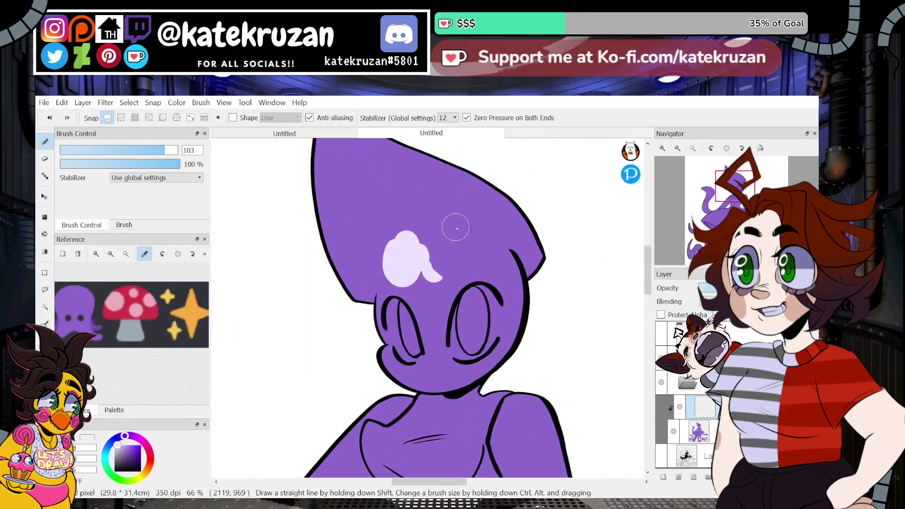
{"action": "key", "text": "ctrl+z"}
{"action": "key", "text": "ctrl+z"}
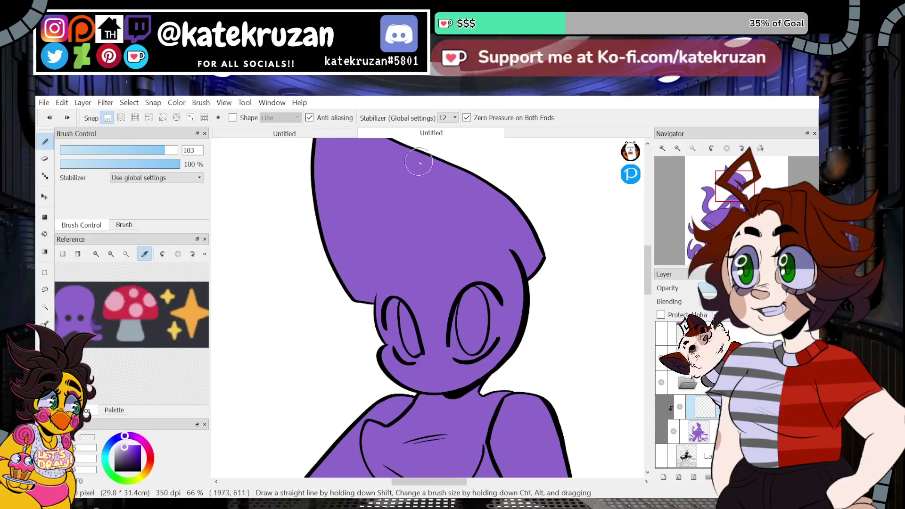
Step: Draw a light purple V on the forehead whose arms curve into arches over both eyes
{"action": "mouse_move", "coordinate": [417, 268]}
{"action": "left_mouse_down"}
{"action": "mouse_move", "coordinate": [425, 297]}
{"action": "mouse_move", "coordinate": [425, 258]}
{"action": "mouse_move", "coordinate": [433, 323]}
{"action": "mouse_move", "coordinate": [445, 239]}
{"action": "mouse_move", "coordinate": [547, 225]}
{"action": "mouse_move", "coordinate": [488, 317]}
{"action": "left_mouse_up"}
{"action": "key", "text": "ctrl+z"}
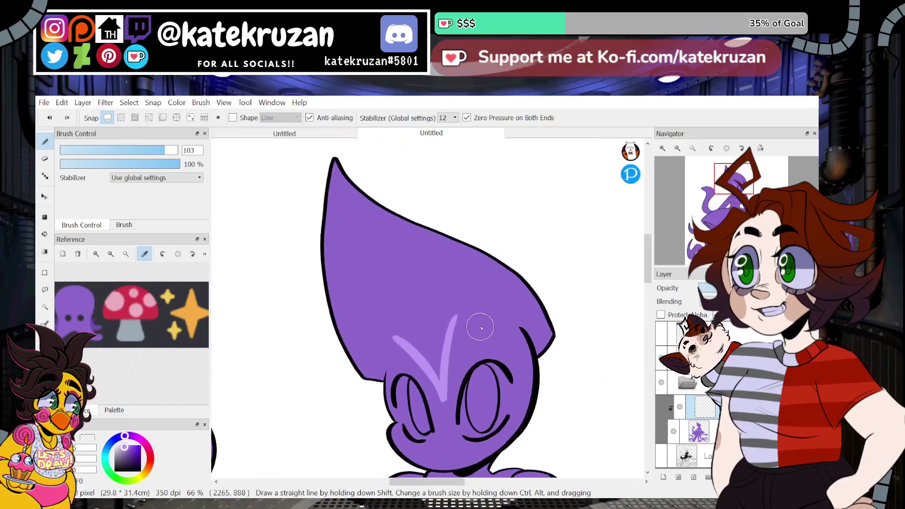
{"action": "key", "text": "ctrl+z"}
{"action": "left_click_drag", "start_coordinate": [443, 401], "coordinate": [495, 319]}
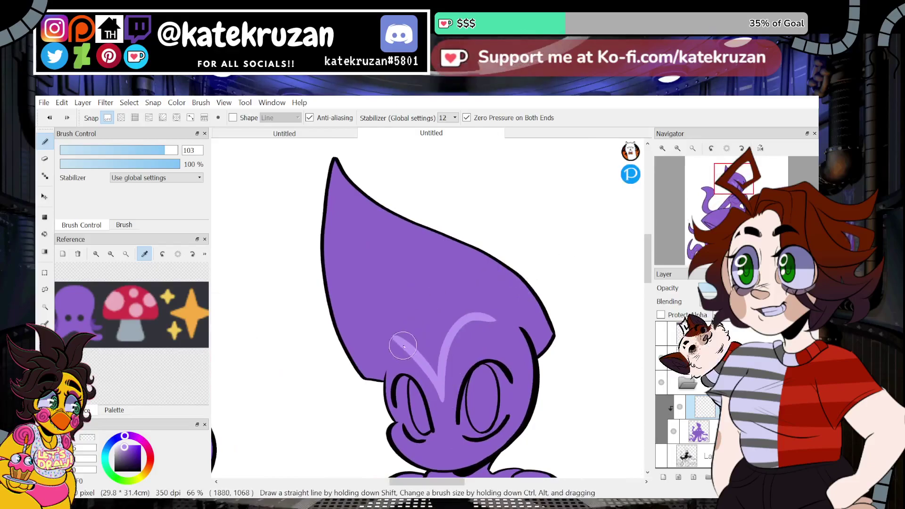
{"action": "key", "text": "ctrl+z"}
{"action": "mouse_move", "coordinate": [382, 363]}
{"action": "left_mouse_down"}
{"action": "mouse_move", "coordinate": [396, 339]}
{"action": "mouse_move", "coordinate": [366, 377]}
{"action": "left_mouse_up"}
{"action": "key", "text": "ctrl+z"}
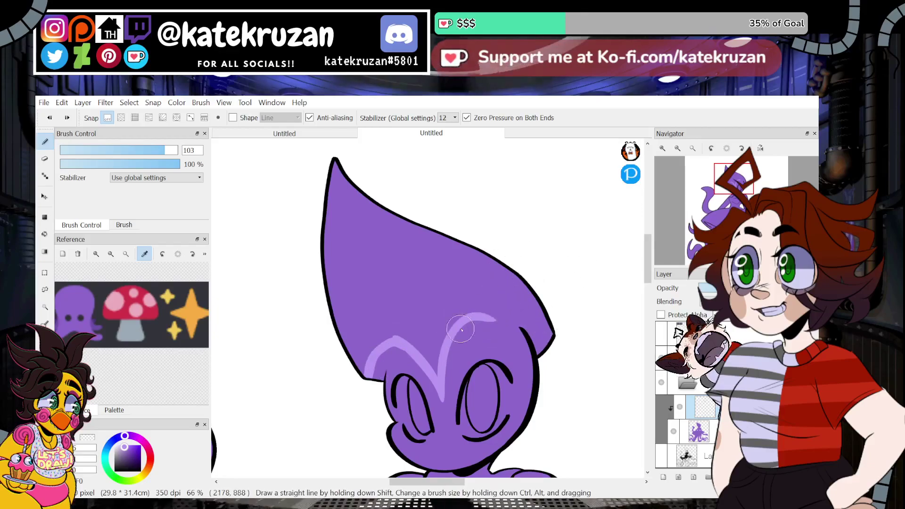
Step: Redraw the arch over the right-hand eye out to the head's edge and paint a light purple band above both arches
{"action": "key", "text": "ctrl+z"}
{"action": "key", "text": "ctrl+z"}
{"action": "mouse_move", "coordinate": [442, 401]}
{"action": "left_mouse_down"}
{"action": "mouse_move", "coordinate": [542, 326]}
{"action": "mouse_move", "coordinate": [553, 336]}
{"action": "left_mouse_up"}
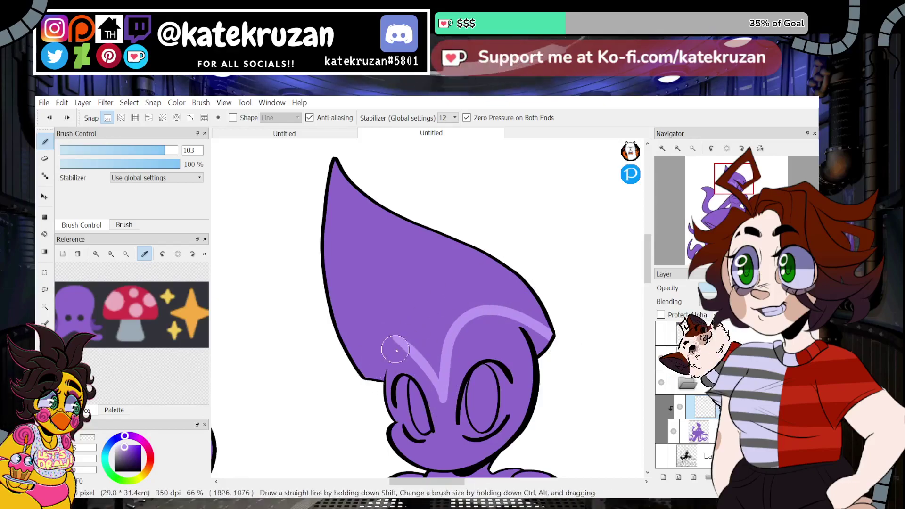
{"action": "mouse_move", "coordinate": [389, 338]}
{"action": "left_mouse_down"}
{"action": "mouse_move", "coordinate": [421, 319]}
{"action": "mouse_move", "coordinate": [389, 331]}
{"action": "mouse_move", "coordinate": [438, 355]}
{"action": "mouse_move", "coordinate": [440, 374]}
{"action": "mouse_move", "coordinate": [435, 346]}
{"action": "mouse_move", "coordinate": [437, 369]}
{"action": "mouse_move", "coordinate": [446, 324]}
{"action": "mouse_move", "coordinate": [559, 321]}
{"action": "left_mouse_up"}
{"action": "mouse_move", "coordinate": [439, 341]}
{"action": "left_mouse_down"}
{"action": "mouse_move", "coordinate": [498, 289]}
{"action": "mouse_move", "coordinate": [561, 316]}
{"action": "left_mouse_up"}
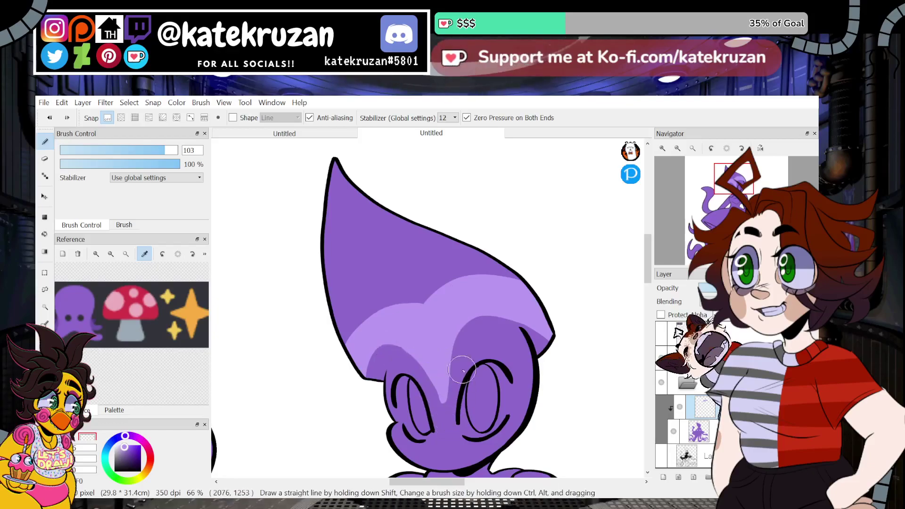
Step: Fill the rest of the pointed head above the arches with light purple up to its tip
{"action": "left_click", "coordinate": [742, 148]}
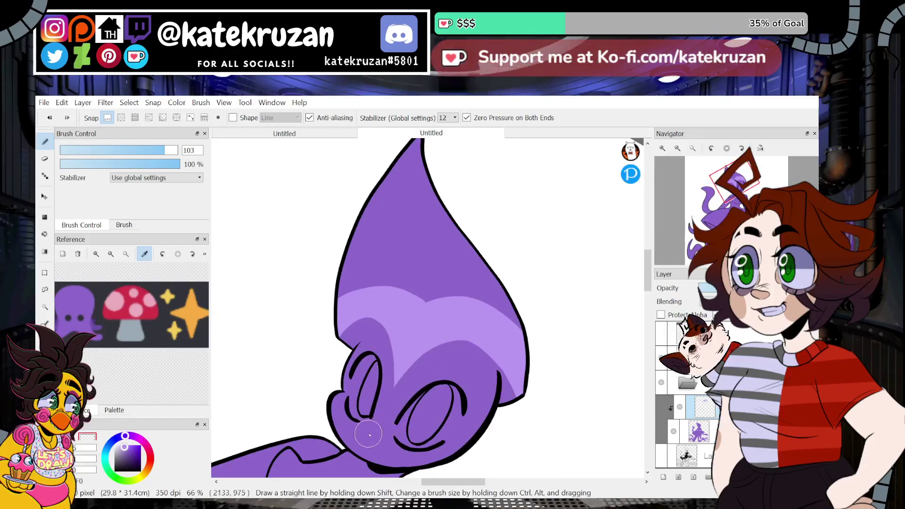
{"action": "left_click", "coordinate": [727, 149]}
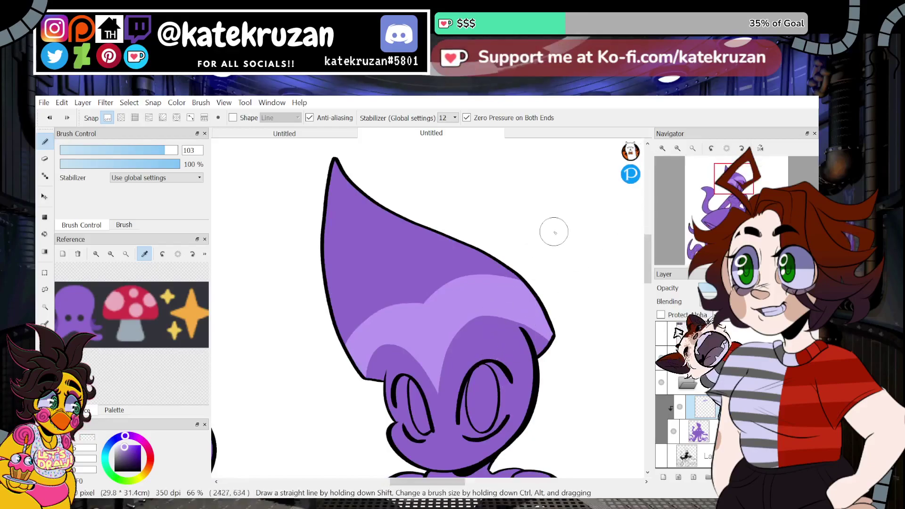
{"action": "key", "text": "ctrl+z"}
{"action": "mouse_move", "coordinate": [649, 260]}
{"action": "left_mouse_down"}
{"action": "mouse_move", "coordinate": [650, 272]}
{"action": "mouse_move", "coordinate": [647, 246]}
{"action": "left_mouse_up"}
{"action": "mouse_move", "coordinate": [412, 329]}
{"action": "left_mouse_down"}
{"action": "mouse_move", "coordinate": [332, 357]}
{"action": "mouse_move", "coordinate": [285, 347]}
{"action": "mouse_move", "coordinate": [333, 259]}
{"action": "mouse_move", "coordinate": [344, 196]}
{"action": "left_mouse_up"}
{"action": "mouse_move", "coordinate": [647, 260]}
{"action": "left_mouse_down"}
{"action": "mouse_move", "coordinate": [647, 283]}
{"action": "mouse_move", "coordinate": [646, 260]}
{"action": "left_mouse_up"}
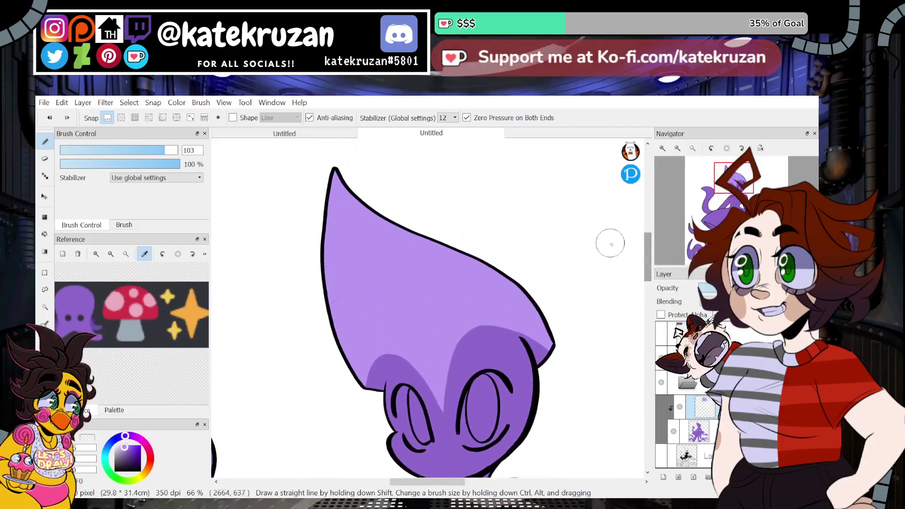
Step: Paint a dark purple four-pointed sparkle above the forehead V and trim its sides into concave curves with light purple
{"action": "mouse_move", "coordinate": [423, 302]}
{"action": "left_mouse_down"}
{"action": "mouse_move", "coordinate": [417, 351]}
{"action": "mouse_move", "coordinate": [450, 335]}
{"action": "mouse_move", "coordinate": [424, 304]}
{"action": "left_mouse_up"}
{"action": "left_click_drag", "start_coordinate": [648, 262], "coordinate": [647, 263]}
{"action": "mouse_move", "coordinate": [417, 312]}
{"action": "left_mouse_down"}
{"action": "mouse_move", "coordinate": [437, 341]}
{"action": "mouse_move", "coordinate": [434, 363]}
{"action": "mouse_move", "coordinate": [441, 338]}
{"action": "left_mouse_up"}
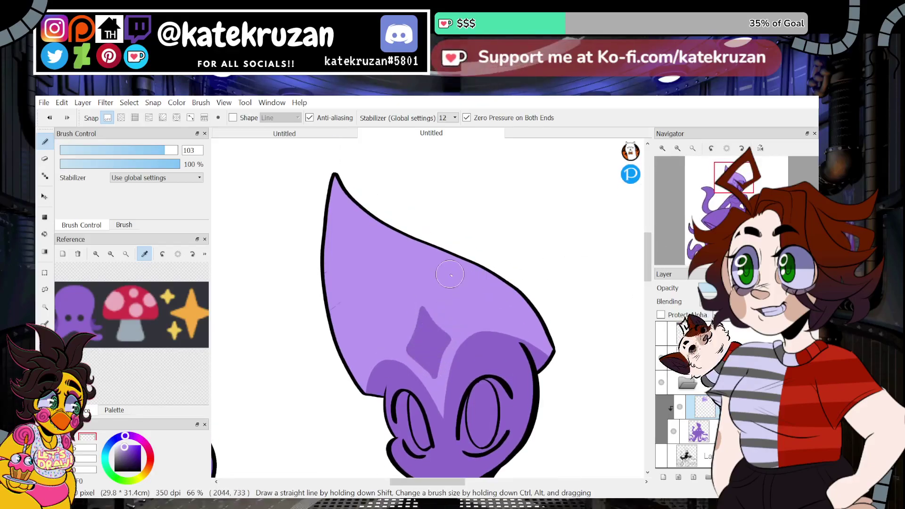
{"action": "mouse_move", "coordinate": [426, 304]}
{"action": "left_mouse_down"}
{"action": "mouse_move", "coordinate": [456, 340]}
{"action": "mouse_move", "coordinate": [439, 379]}
{"action": "left_mouse_up"}
{"action": "left_click_drag", "start_coordinate": [403, 347], "coordinate": [434, 381]}
{"action": "mouse_move", "coordinate": [421, 307]}
{"action": "left_mouse_down"}
{"action": "mouse_move", "coordinate": [401, 359]}
{"action": "mouse_move", "coordinate": [423, 307]}
{"action": "mouse_move", "coordinate": [452, 338]}
{"action": "left_mouse_up"}
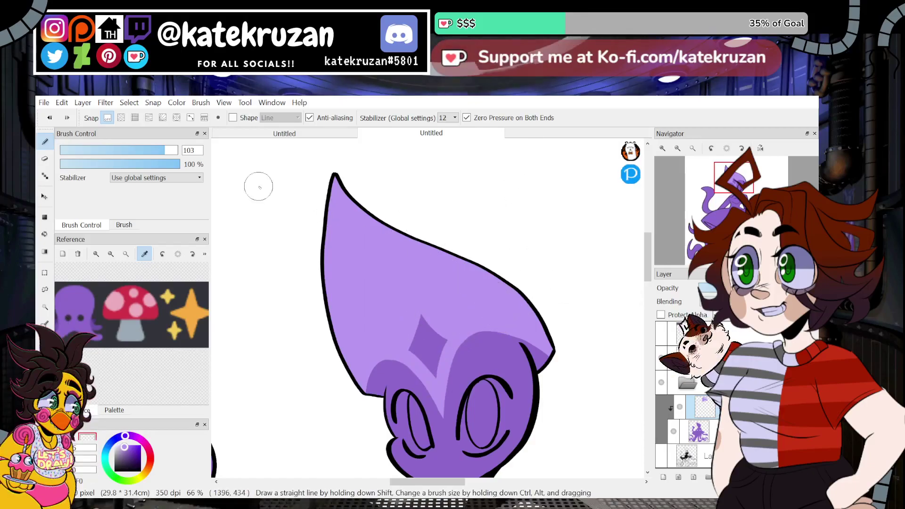
Step: Set the brush size to 38 and add a row of filled and outlined dark purple sparkles along the arches
{"action": "left_click_drag", "start_coordinate": [178, 149], "coordinate": [149, 148]}
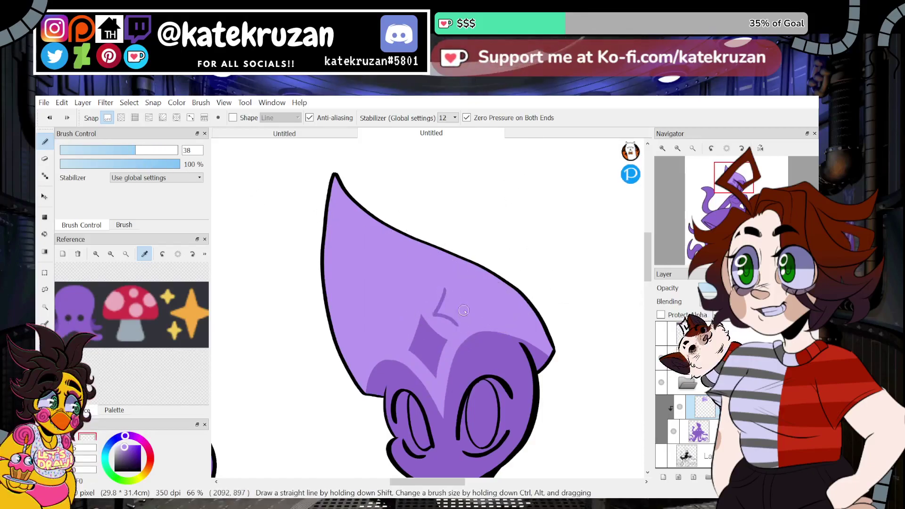
{"action": "left_click_drag", "start_coordinate": [464, 308], "coordinate": [446, 288]}
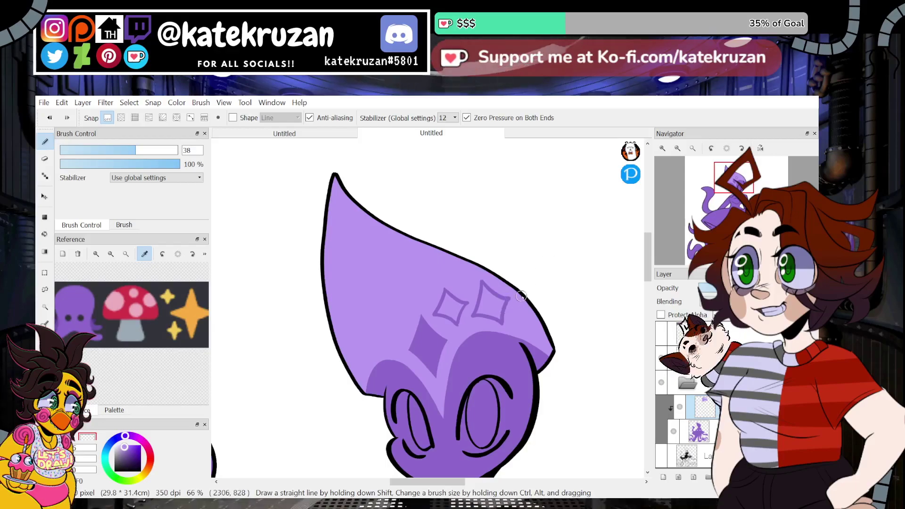
{"action": "left_click_drag", "start_coordinate": [520, 319], "coordinate": [518, 303]}
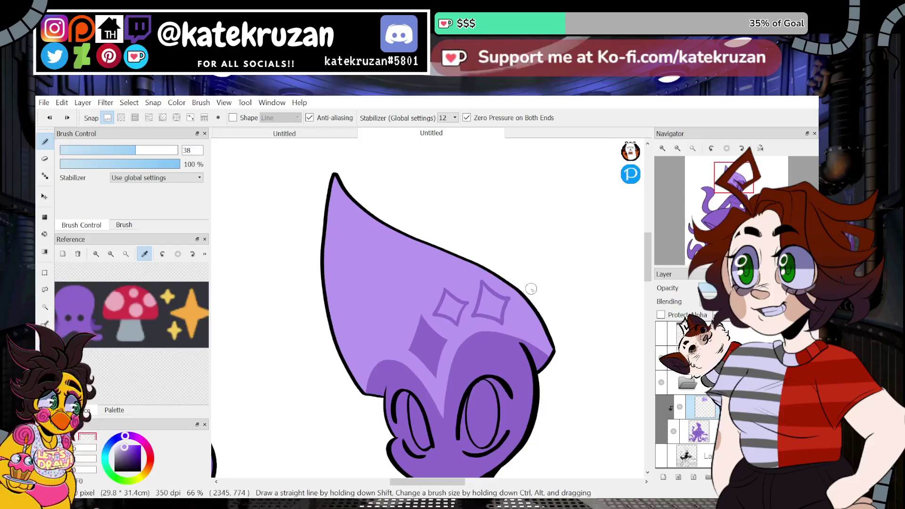
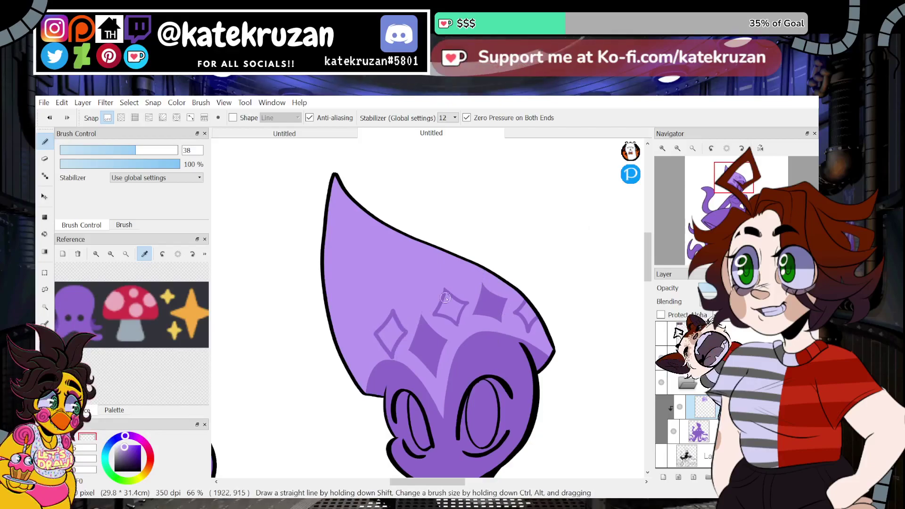
{"action": "key", "text": "ctrl+z"}
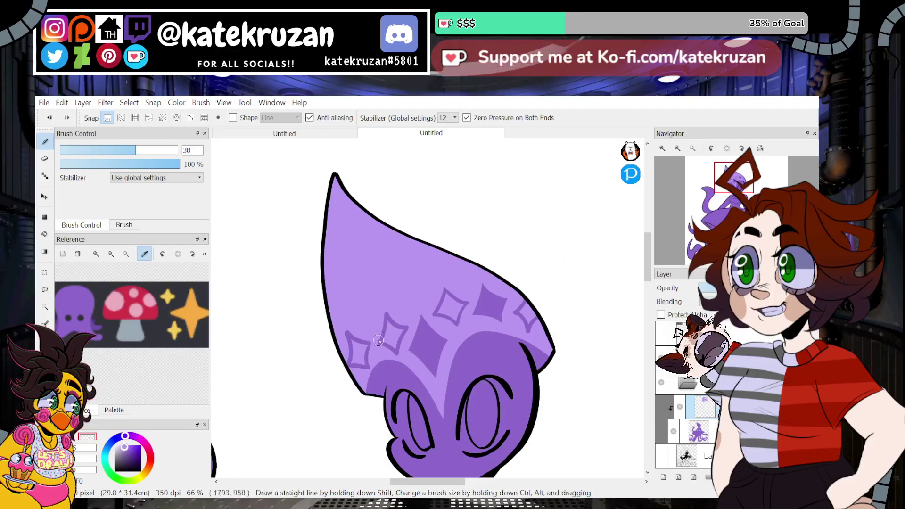
{"action": "key", "text": "ctrl+z"}
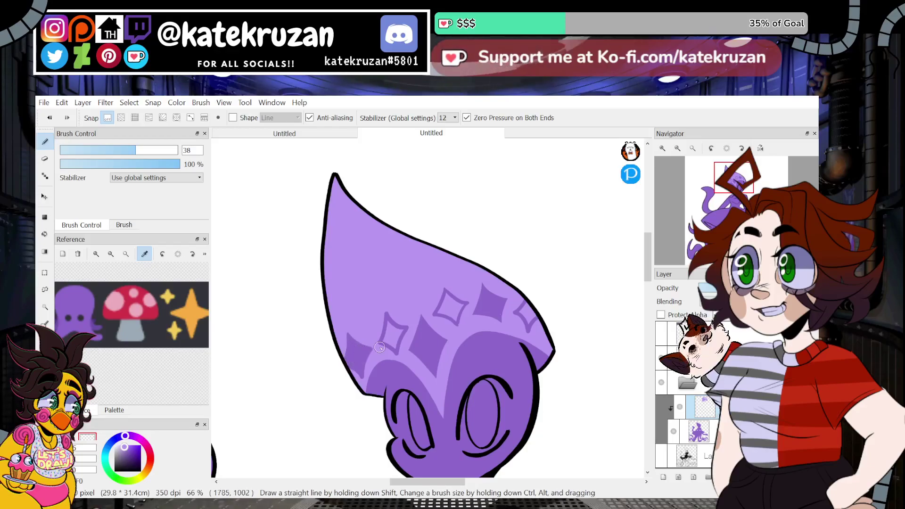
Step: Outline two more dark purple sparkles above the first row, one near each side of the head
{"action": "left_click", "coordinate": [678, 148]}
{"action": "left_click", "coordinate": [677, 148]}
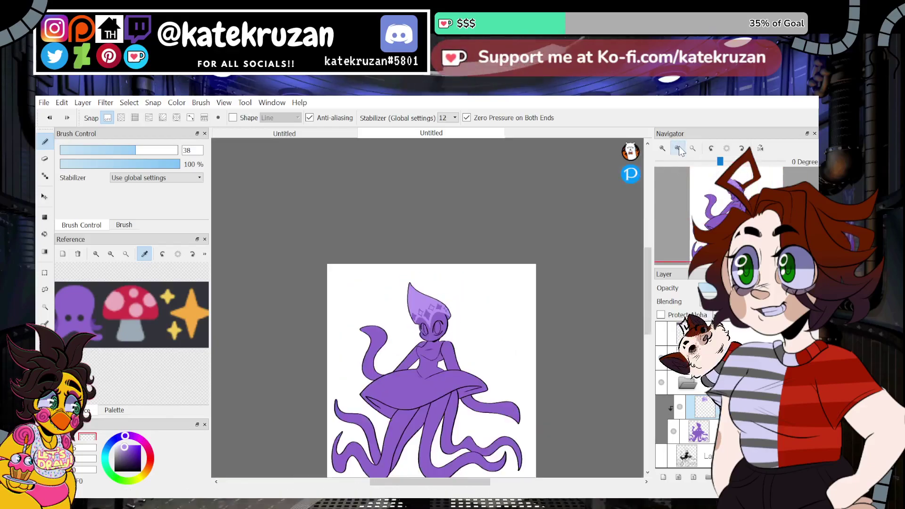
{"action": "left_click", "coordinate": [662, 149]}
{"action": "left_click", "coordinate": [663, 148]}
{"action": "left_click", "coordinate": [663, 148]}
{"action": "left_click", "coordinate": [663, 148]}
{"action": "left_click", "coordinate": [663, 149]}
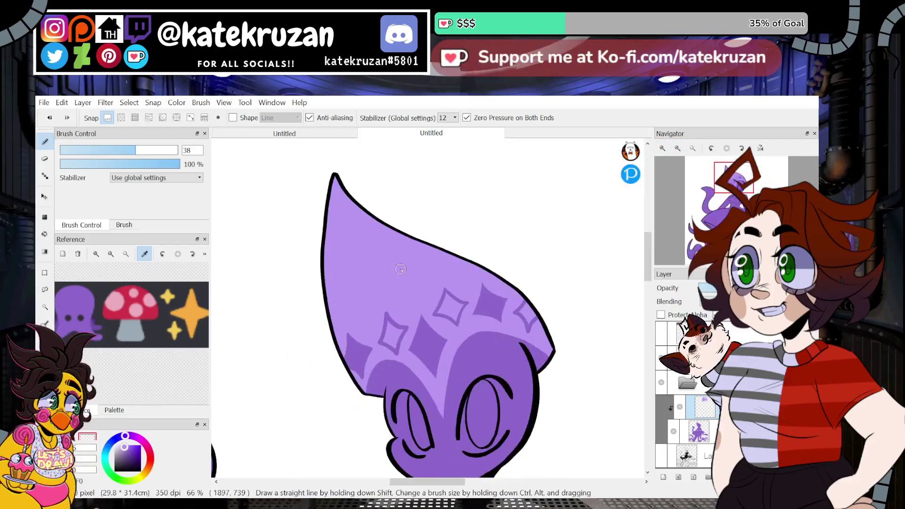
{"action": "mouse_move", "coordinate": [354, 290]}
{"action": "left_mouse_down"}
{"action": "mouse_move", "coordinate": [348, 318]}
{"action": "mouse_move", "coordinate": [367, 328]}
{"action": "mouse_move", "coordinate": [378, 307]}
{"action": "left_mouse_up"}
{"action": "left_click_drag", "start_coordinate": [378, 306], "coordinate": [369, 331]}
{"action": "key", "text": "ctrl+y"}
{"action": "key", "text": "ctrl+y"}
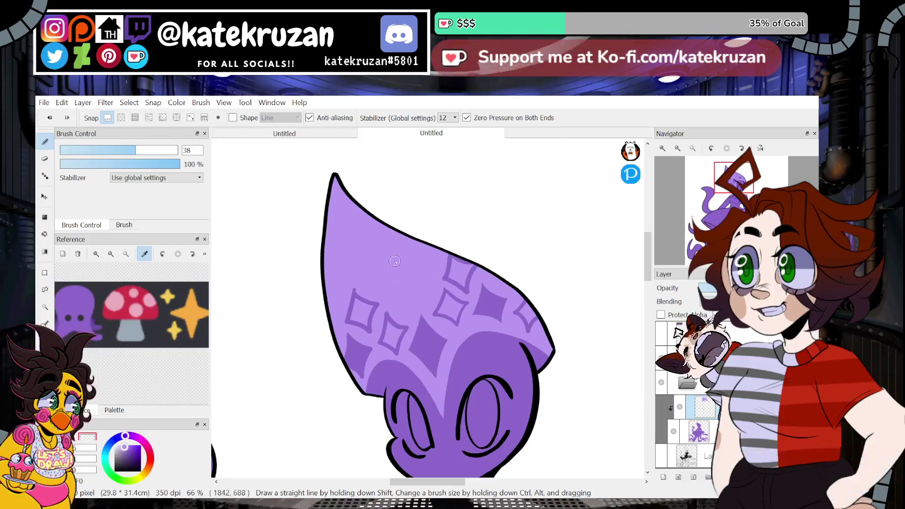
{"action": "mouse_move", "coordinate": [389, 241]}
{"action": "left_mouse_down"}
{"action": "mouse_move", "coordinate": [381, 279]}
{"action": "mouse_move", "coordinate": [413, 302]}
{"action": "mouse_move", "coordinate": [425, 269]}
{"action": "mouse_move", "coordinate": [398, 236]}
{"action": "mouse_move", "coordinate": [391, 270]}
{"action": "mouse_move", "coordinate": [427, 294]}
{"action": "left_mouse_up"}
{"action": "key", "text": "ctrl+z"}
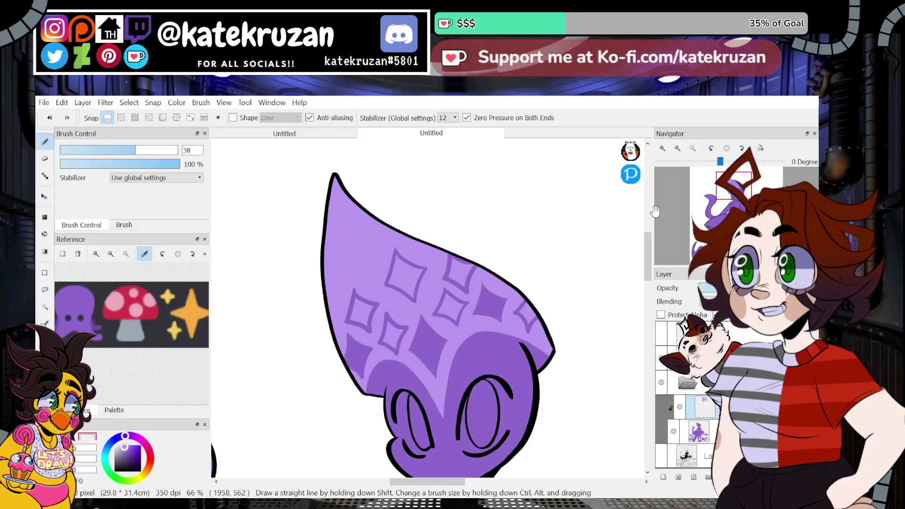
{"action": "key", "text": "ctrl+z"}
{"action": "key", "text": "ctrl+z"}
{"action": "key", "text": "ctrl+z"}
{"action": "key", "text": "ctrl+z"}
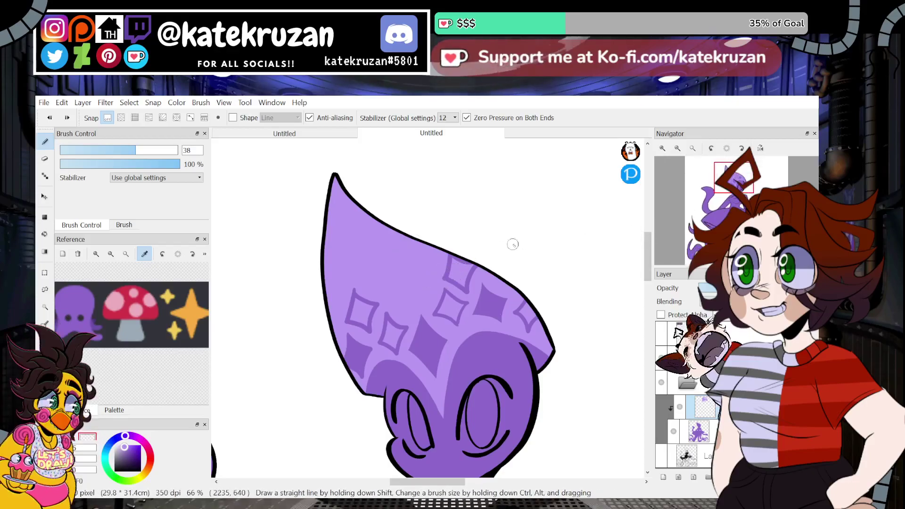
{"action": "mouse_move", "coordinate": [649, 265]}
{"action": "left_mouse_down"}
{"action": "mouse_move", "coordinate": [649, 291]}
{"action": "mouse_move", "coordinate": [649, 271]}
{"action": "left_mouse_up"}
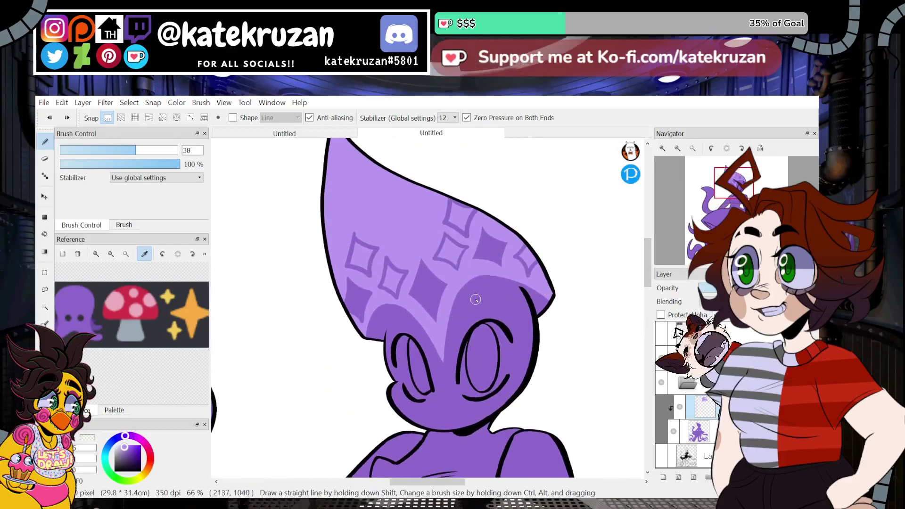
{"action": "left_click_drag", "start_coordinate": [460, 321], "coordinate": [489, 295]}
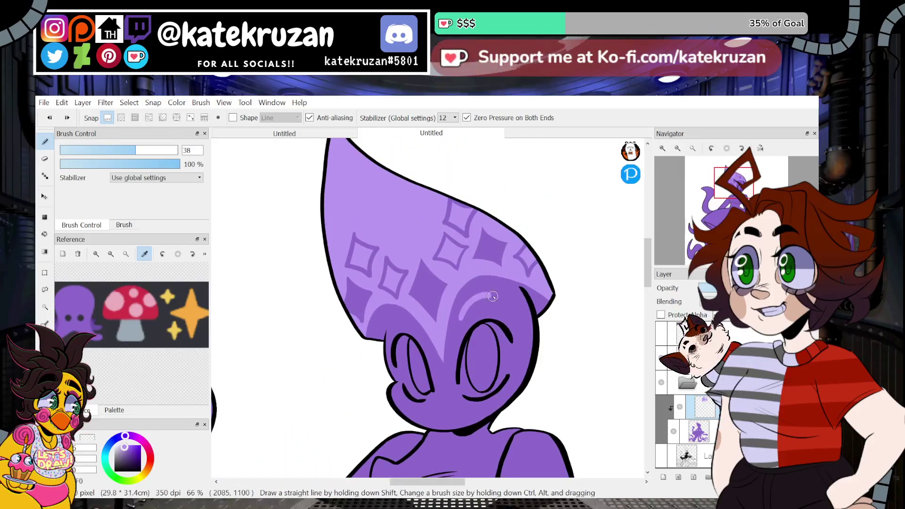
{"action": "mouse_move", "coordinate": [382, 325]}
{"action": "left_mouse_down"}
{"action": "mouse_move", "coordinate": [415, 327]}
{"action": "mouse_move", "coordinate": [386, 323]}
{"action": "left_mouse_up"}
{"action": "key", "text": "ctrl+z"}
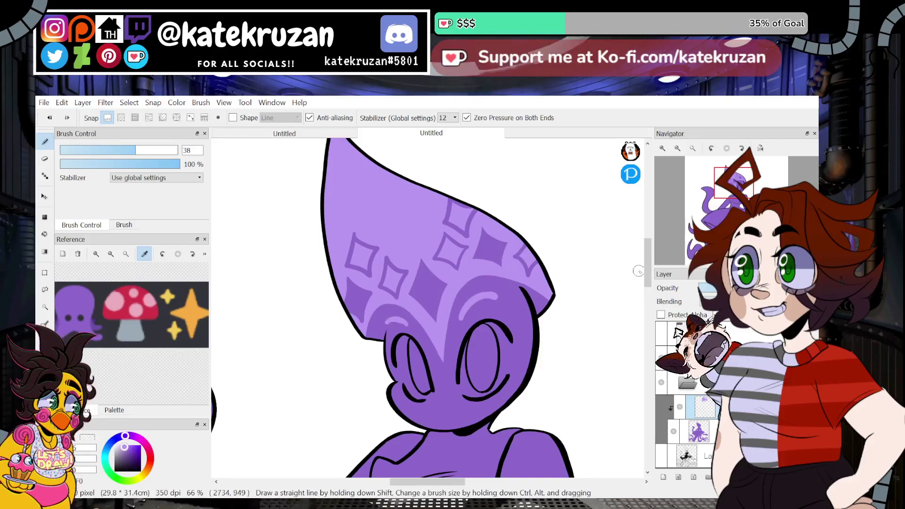
Step: Paint a short, curved light purple brow mark above the inner corner of each eye
{"action": "scroll", "coordinate": [638, 272], "scroll_direction": "down", "scroll_amount": 2}
{"action": "left_click_drag", "start_coordinate": [457, 297], "coordinate": [467, 281]}
{"action": "left_click_drag", "start_coordinate": [412, 298], "coordinate": [418, 305]}
{"action": "key", "text": "ctrl+z"}
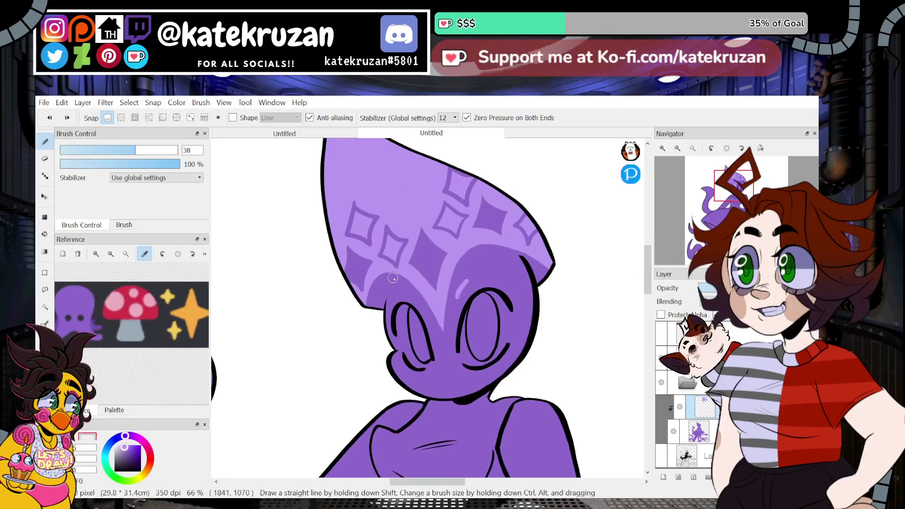
{"action": "left_click_drag", "start_coordinate": [395, 278], "coordinate": [445, 343]}
{"action": "key", "text": "z"}
{"action": "left_click_drag", "start_coordinate": [403, 292], "coordinate": [423, 303]}
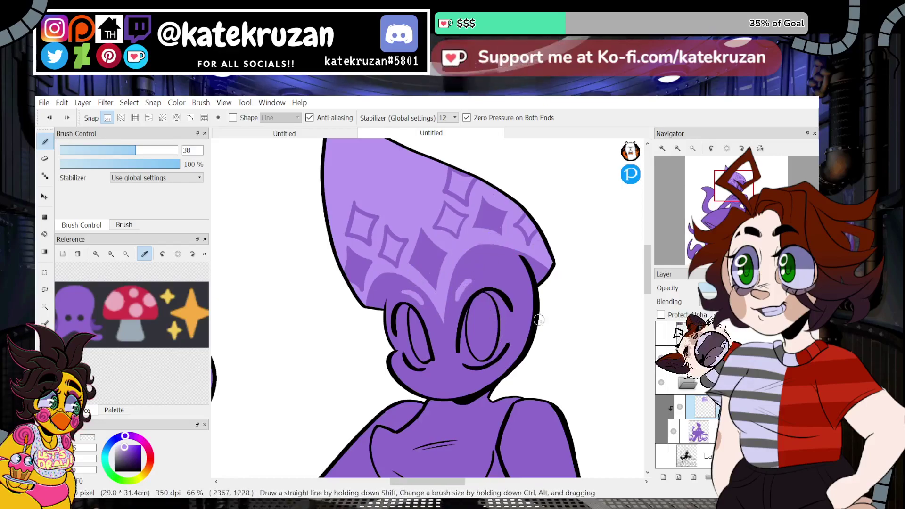
Step: Select the purple base layer and add a new clipping layer directly above it
{"action": "left_click", "coordinate": [678, 148]}
{"action": "left_click", "coordinate": [678, 148]}
{"action": "left_click", "coordinate": [678, 148]}
{"action": "double_click", "coordinate": [662, 149]}
{"action": "left_click", "coordinate": [662, 150]}
{"action": "mouse_move", "coordinate": [648, 283]}
{"action": "left_mouse_down"}
{"action": "mouse_move", "coordinate": [648, 304]}
{"action": "mouse_move", "coordinate": [648, 294]}
{"action": "left_mouse_up"}
{"action": "left_click", "coordinate": [700, 432]}
{"action": "left_click", "coordinate": [663, 477]}
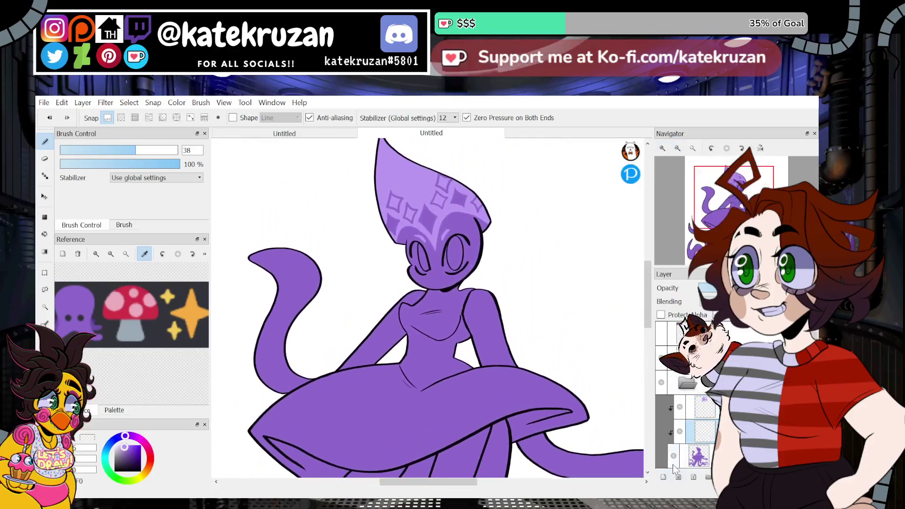
Step: Sample a pink from the emoji reference, set the brush size to 48 and colour both eyes with it
{"action": "left_click", "coordinate": [166, 305]}
{"action": "left_click", "coordinate": [45, 234]}
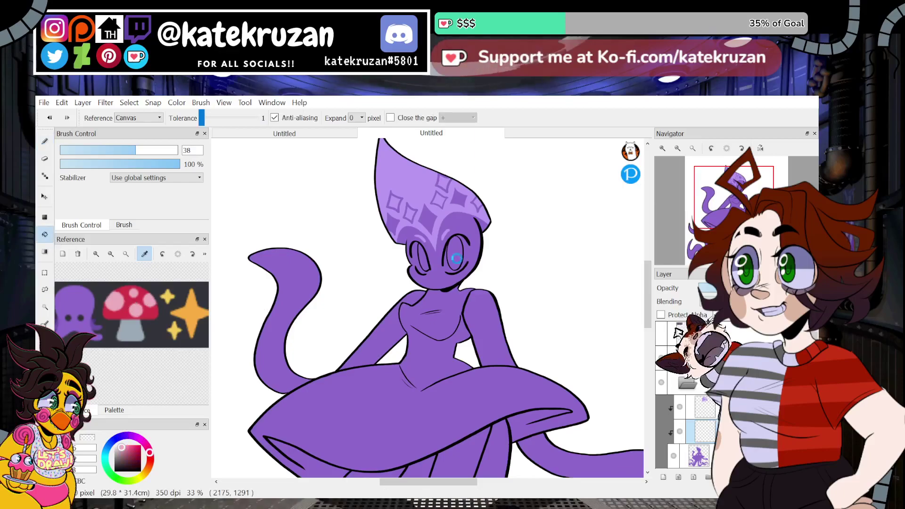
{"action": "left_click", "coordinate": [45, 142]}
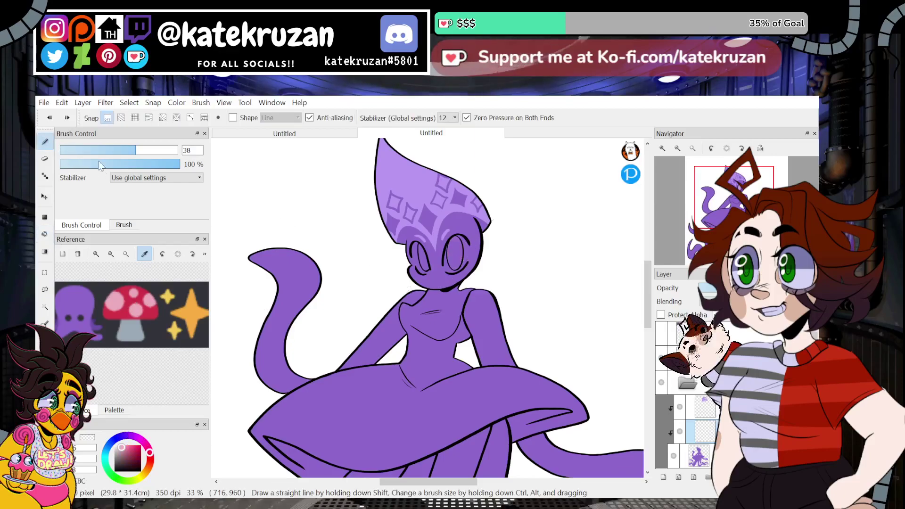
{"action": "left_click", "coordinate": [148, 151]}
{"action": "left_click", "coordinate": [662, 148]}
{"action": "left_click", "coordinate": [663, 148]}
{"action": "mouse_move", "coordinate": [412, 187]}
{"action": "left_mouse_down"}
{"action": "mouse_move", "coordinate": [412, 223]}
{"action": "mouse_move", "coordinate": [419, 206]}
{"action": "mouse_move", "coordinate": [425, 231]}
{"action": "left_mouse_up"}
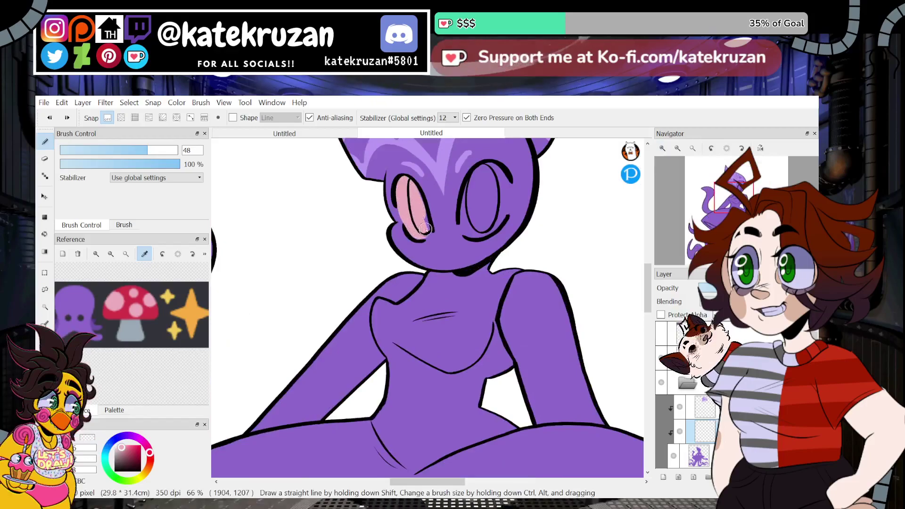
{"action": "left_click_drag", "start_coordinate": [734, 205], "coordinate": [732, 190]}
{"action": "mouse_move", "coordinate": [485, 243]}
{"action": "left_mouse_down"}
{"action": "mouse_move", "coordinate": [461, 292]}
{"action": "mouse_move", "coordinate": [468, 306]}
{"action": "mouse_move", "coordinate": [495, 289]}
{"action": "mouse_move", "coordinate": [482, 261]}
{"action": "left_mouse_up"}
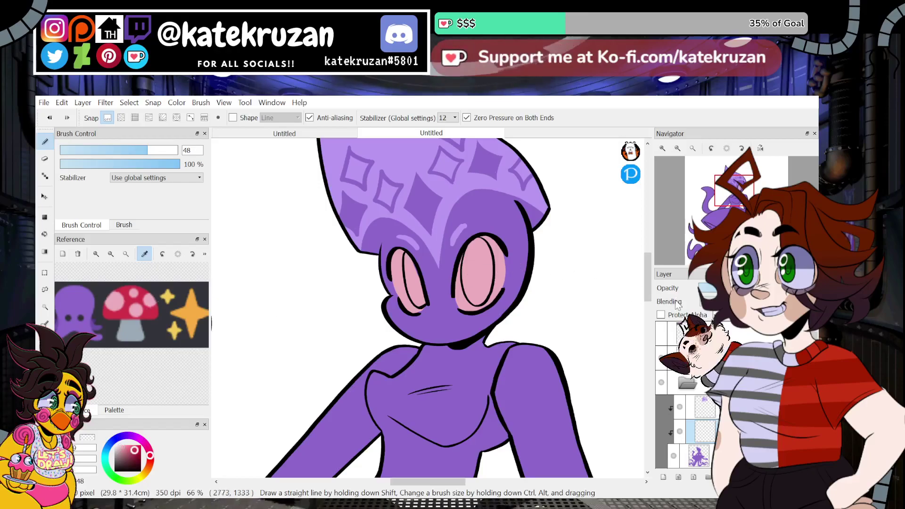
Step: Fill the inner oval of both eyes with the mushroom red on the protected clipping layer
{"action": "left_click_drag", "start_coordinate": [445, 272], "coordinate": [472, 245]}
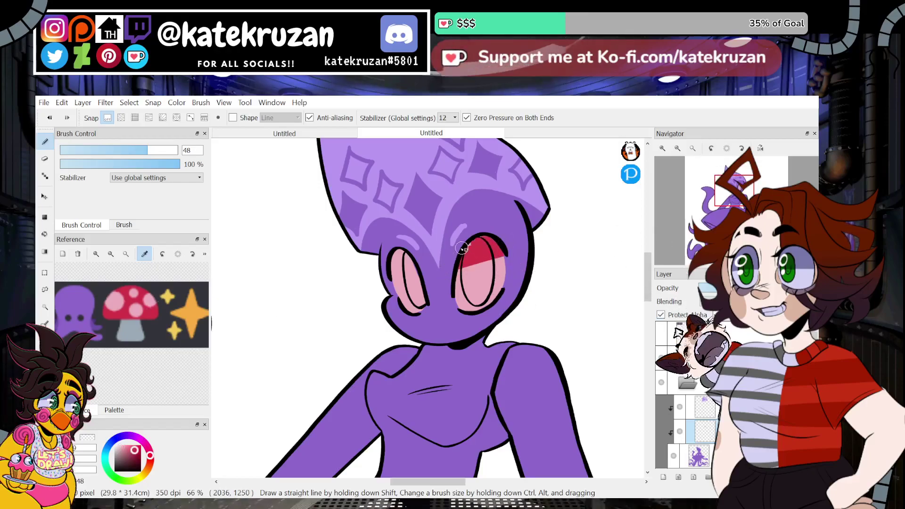
{"action": "key", "text": "ctrl+z"}
{"action": "left_click", "coordinate": [45, 235]}
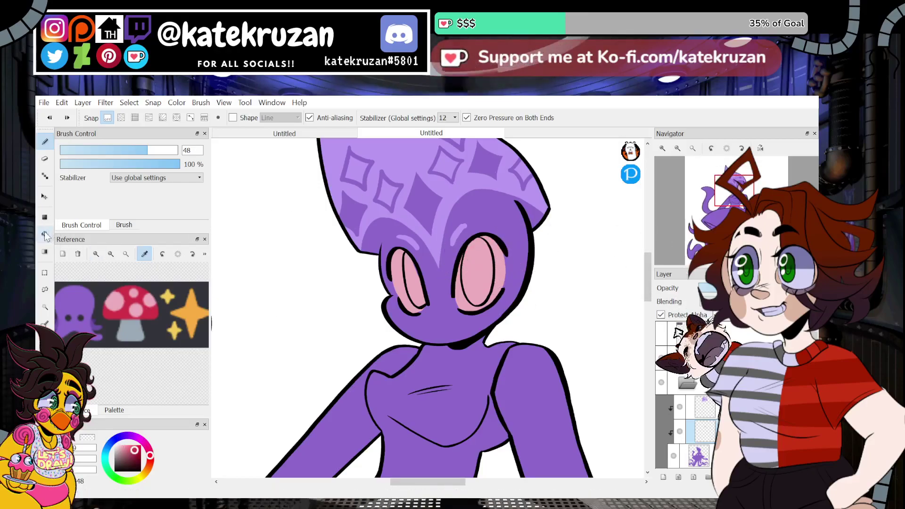
{"action": "left_click", "coordinate": [417, 282]}
{"action": "left_click", "coordinate": [478, 282]}
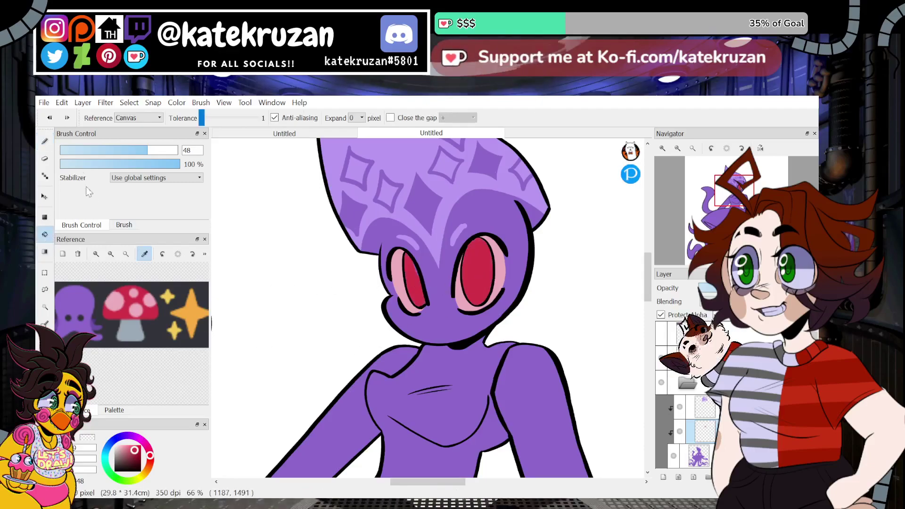
Step: Turn off the clipping layer's alpha protection and fill the dress bodice and skirt with the same red
{"action": "left_click", "coordinate": [45, 142]}
{"action": "left_click", "coordinate": [669, 317]}
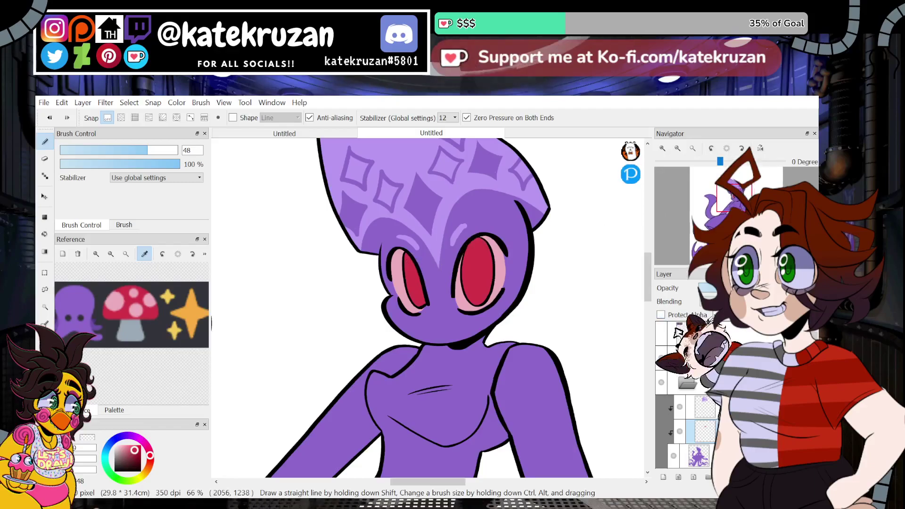
{"action": "left_click_drag", "start_coordinate": [734, 210], "coordinate": [732, 205]}
{"action": "left_click", "coordinate": [677, 148]}
{"action": "left_click", "coordinate": [678, 148]}
{"action": "left_click", "coordinate": [45, 234]}
{"action": "left_click", "coordinate": [451, 274]}
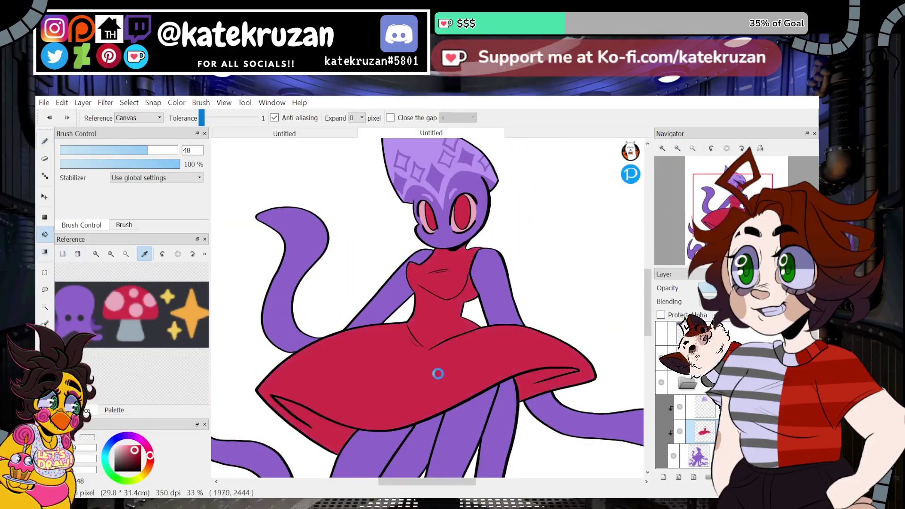
{"action": "left_click_drag", "start_coordinate": [736, 233], "coordinate": [734, 210]}
Step: Protect the layer's alpha, set the brush size to 118 and paint light pink mushroom spots on one side of the skirt
{"action": "left_click", "coordinate": [661, 314]}
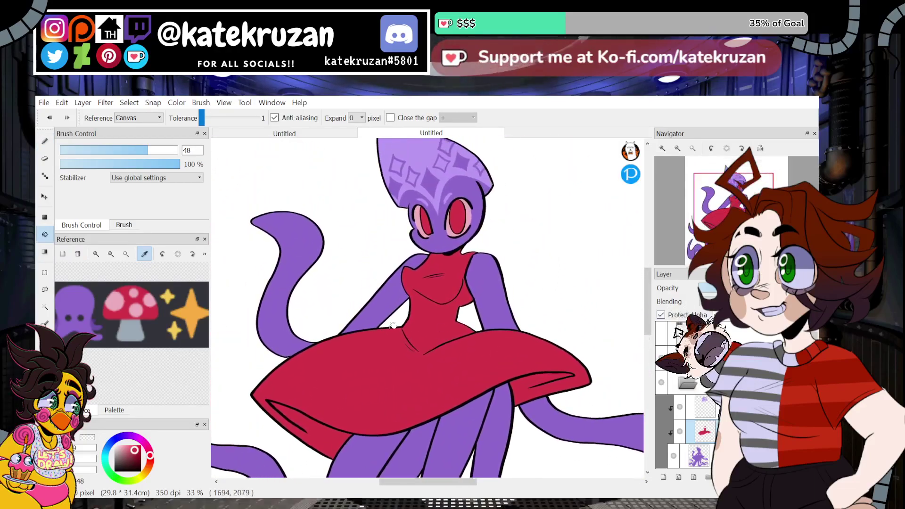
{"action": "left_click", "coordinate": [45, 141]}
{"action": "left_click", "coordinate": [166, 151]}
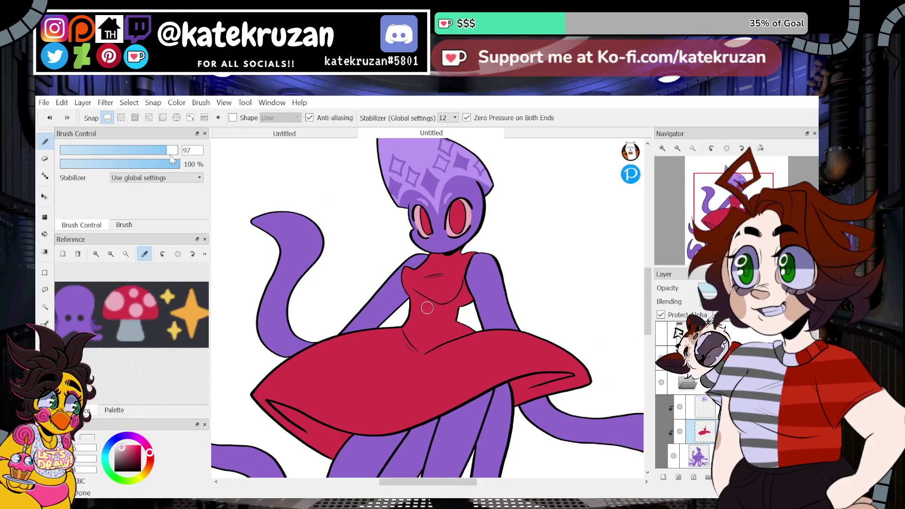
{"action": "left_click_drag", "start_coordinate": [167, 154], "coordinate": [169, 153]}
{"action": "mouse_move", "coordinate": [388, 332]}
{"action": "left_mouse_down"}
{"action": "mouse_move", "coordinate": [339, 351]}
{"action": "mouse_move", "coordinate": [390, 363]}
{"action": "left_mouse_up"}
{"action": "key", "text": "ctrl+z"}
{"action": "scroll", "coordinate": [442, 328], "scroll_direction": "down", "scroll_amount": 4}
{"action": "scroll", "coordinate": [400, 325], "scroll_direction": "up", "scroll_amount": 3}
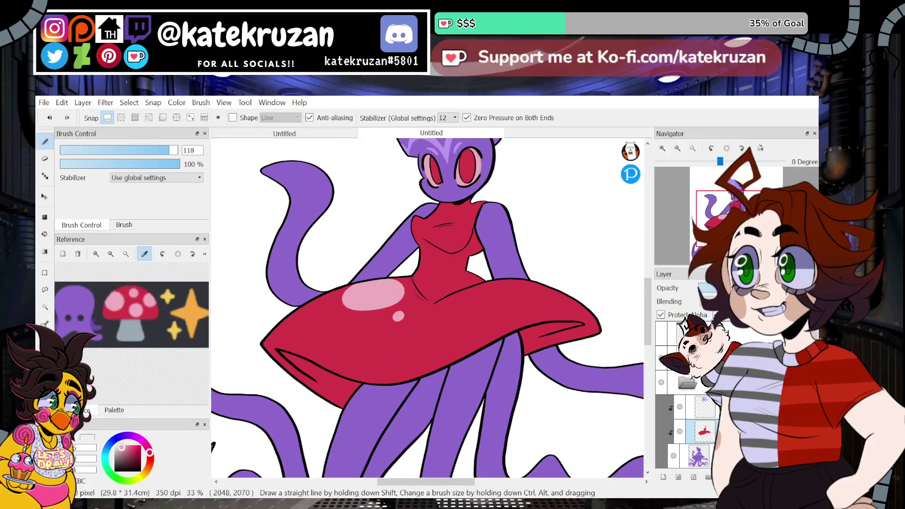
{"action": "left_click_drag", "start_coordinate": [392, 321], "coordinate": [415, 330]}
{"action": "left_click_drag", "start_coordinate": [330, 337], "coordinate": [344, 352]}
Step: Paint the exposed underside of the skirt light pink inside the folds at both ends of the hem
{"action": "mouse_move", "coordinate": [282, 351]}
{"action": "left_mouse_down"}
{"action": "mouse_move", "coordinate": [368, 389]}
{"action": "mouse_move", "coordinate": [310, 378]}
{"action": "mouse_move", "coordinate": [289, 361]}
{"action": "mouse_move", "coordinate": [365, 391]}
{"action": "left_mouse_up"}
{"action": "left_click", "coordinate": [742, 149]}
{"action": "left_click", "coordinate": [742, 150]}
{"action": "left_click", "coordinate": [712, 148]}
{"action": "left_click", "coordinate": [711, 148]}
{"action": "left_click", "coordinate": [711, 148]}
{"action": "left_click", "coordinate": [711, 148]}
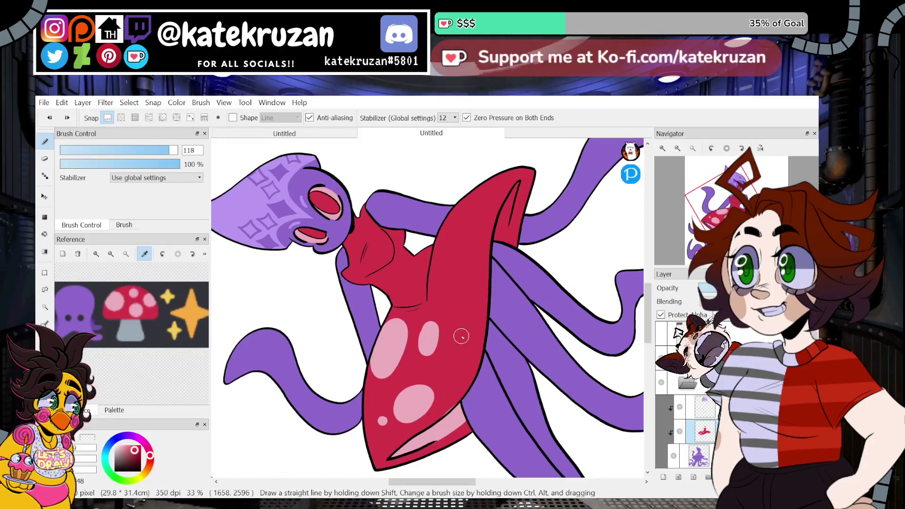
{"action": "left_click", "coordinate": [44, 362]}
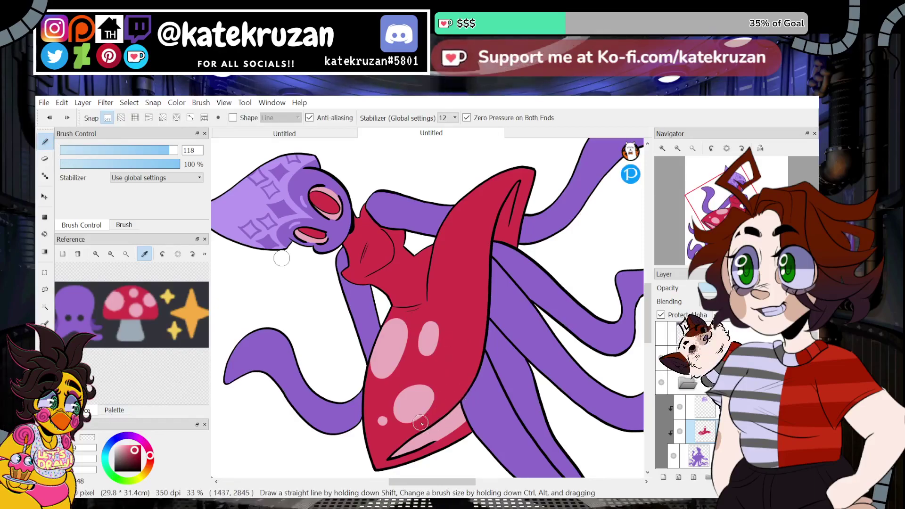
{"action": "key", "text": "alt"}
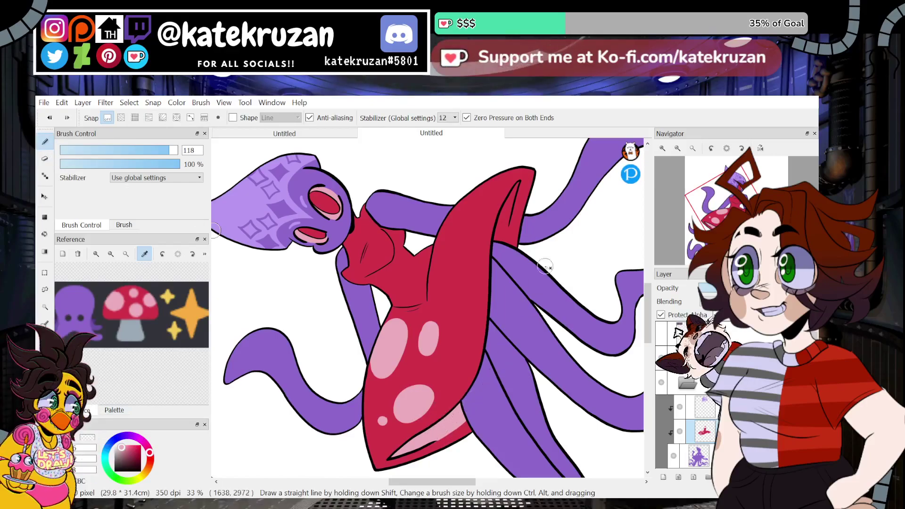
{"action": "left_click_drag", "start_coordinate": [517, 188], "coordinate": [500, 231]}
{"action": "left_click_drag", "start_coordinate": [515, 192], "coordinate": [493, 266]}
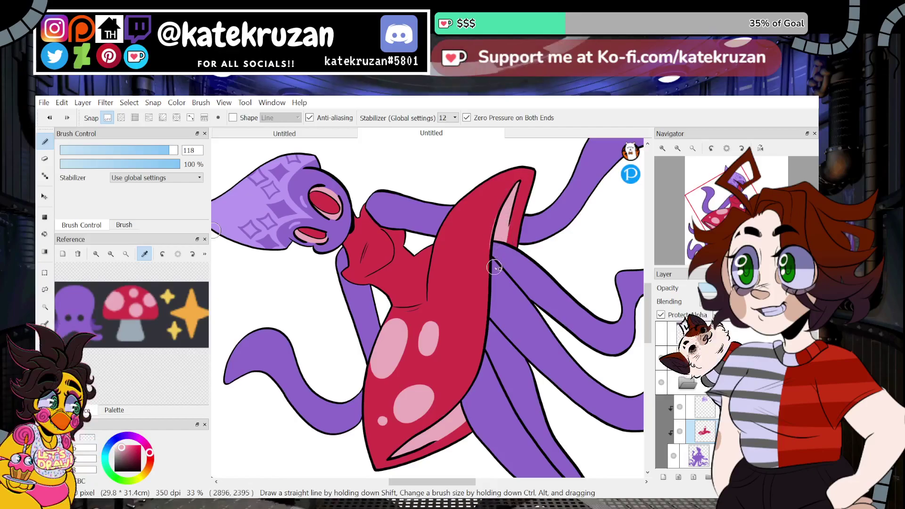
Step: Reset the canvas rotation, fill the dress's bodice cups with pale pink and paint a pale pink band around the waist
{"action": "left_click", "coordinate": [727, 148]}
{"action": "mouse_move", "coordinate": [417, 224]}
{"action": "left_mouse_down"}
{"action": "mouse_move", "coordinate": [443, 241]}
{"action": "mouse_move", "coordinate": [420, 238]}
{"action": "mouse_move", "coordinate": [426, 247]}
{"action": "mouse_move", "coordinate": [423, 238]}
{"action": "mouse_move", "coordinate": [451, 233]}
{"action": "mouse_move", "coordinate": [453, 243]}
{"action": "mouse_move", "coordinate": [437, 257]}
{"action": "mouse_move", "coordinate": [420, 237]}
{"action": "mouse_move", "coordinate": [454, 242]}
{"action": "mouse_move", "coordinate": [442, 230]}
{"action": "mouse_move", "coordinate": [459, 256]}
{"action": "mouse_move", "coordinate": [463, 251]}
{"action": "mouse_move", "coordinate": [426, 251]}
{"action": "mouse_move", "coordinate": [478, 255]}
{"action": "left_mouse_up"}
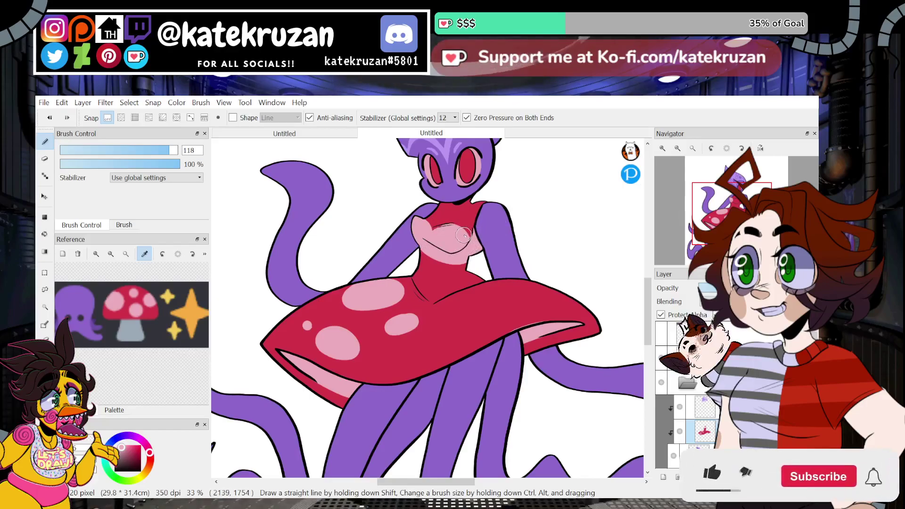
{"action": "mouse_move", "coordinate": [414, 264]}
{"action": "left_mouse_down"}
{"action": "mouse_move", "coordinate": [470, 272]}
{"action": "mouse_move", "coordinate": [431, 272]}
{"action": "mouse_move", "coordinate": [475, 273]}
{"action": "left_mouse_up"}
{"action": "key", "text": "ctrl+z"}
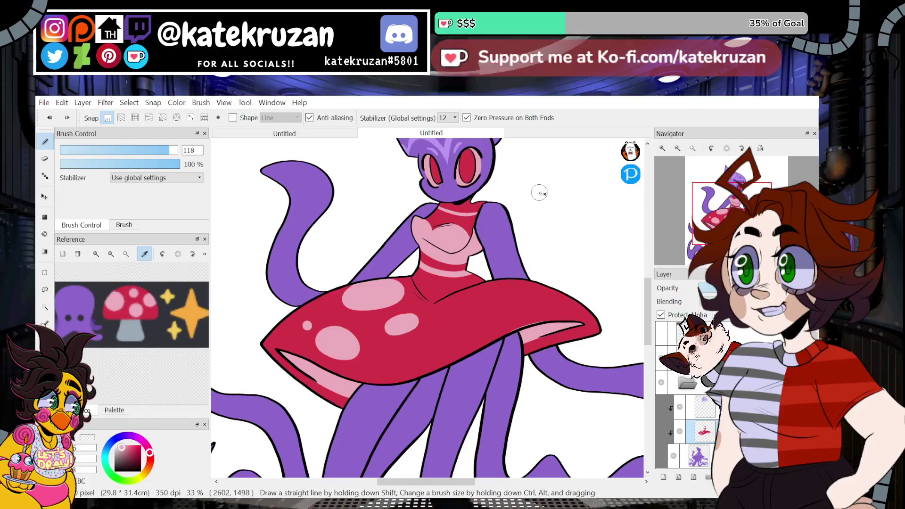
Step: Paint pale pink spots of varying sizes on the mushroom-cap skirt's upper front, far end and lower hem
{"action": "mouse_move", "coordinate": [514, 169]}
{"action": "left_mouse_down"}
{"action": "mouse_move", "coordinate": [524, 210]}
{"action": "mouse_move", "coordinate": [527, 175]}
{"action": "left_mouse_up"}
{"action": "mouse_move", "coordinate": [500, 301]}
{"action": "left_mouse_down"}
{"action": "mouse_move", "coordinate": [497, 316]}
{"action": "mouse_move", "coordinate": [513, 312]}
{"action": "left_mouse_up"}
{"action": "left_click", "coordinate": [446, 335]}
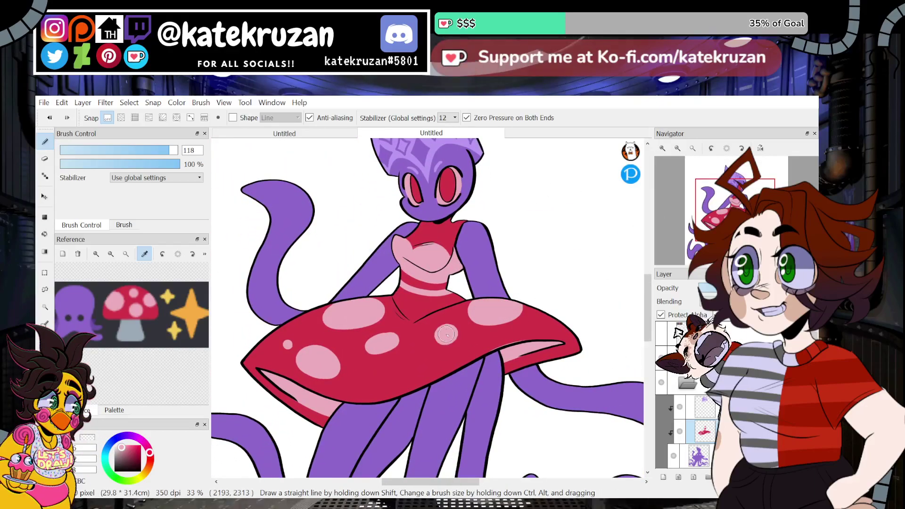
{"action": "left_click", "coordinate": [535, 326]}
{"action": "mouse_move", "coordinate": [403, 390]}
{"action": "left_mouse_down"}
{"action": "mouse_move", "coordinate": [443, 369]}
{"action": "mouse_move", "coordinate": [412, 390]}
{"action": "left_mouse_up"}
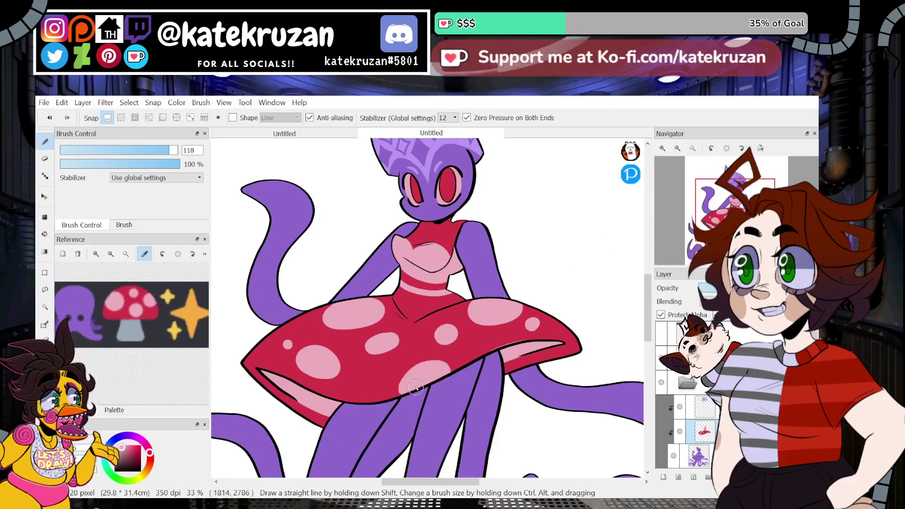
Step: Draw thin pale pink rings around the skirt's hem spot and large upper spot, plus arcs near the skirt's far edge
{"action": "left_click_drag", "start_coordinate": [600, 261], "coordinate": [598, 244]}
{"action": "left_click_drag", "start_coordinate": [455, 354], "coordinate": [389, 381]}
{"action": "left_click_drag", "start_coordinate": [457, 288], "coordinate": [520, 292]}
{"action": "left_click_drag", "start_coordinate": [732, 216], "coordinate": [737, 208]}
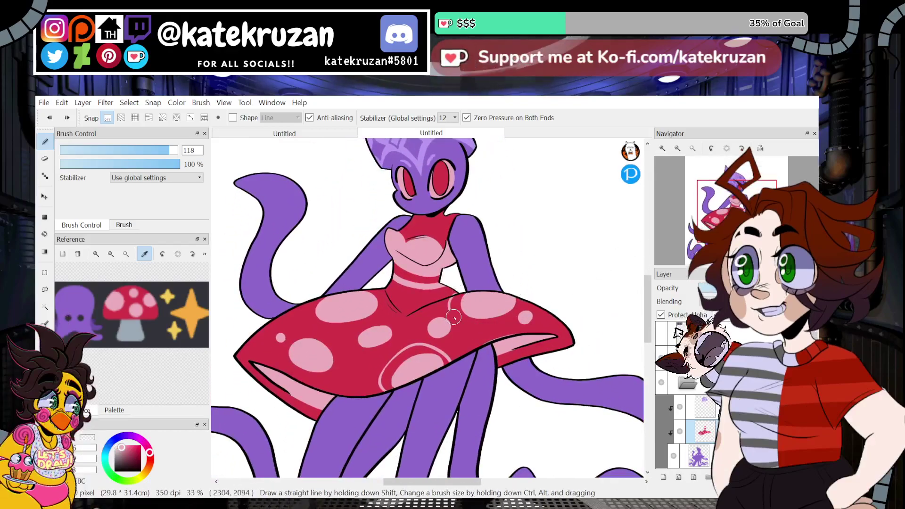
{"action": "left_click_drag", "start_coordinate": [315, 305], "coordinate": [309, 309]}
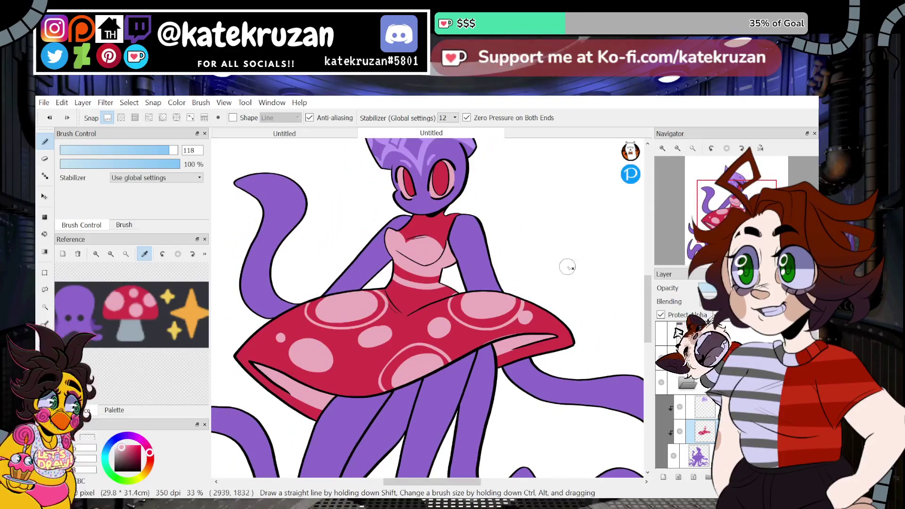
{"action": "key", "text": "ctrl+z"}
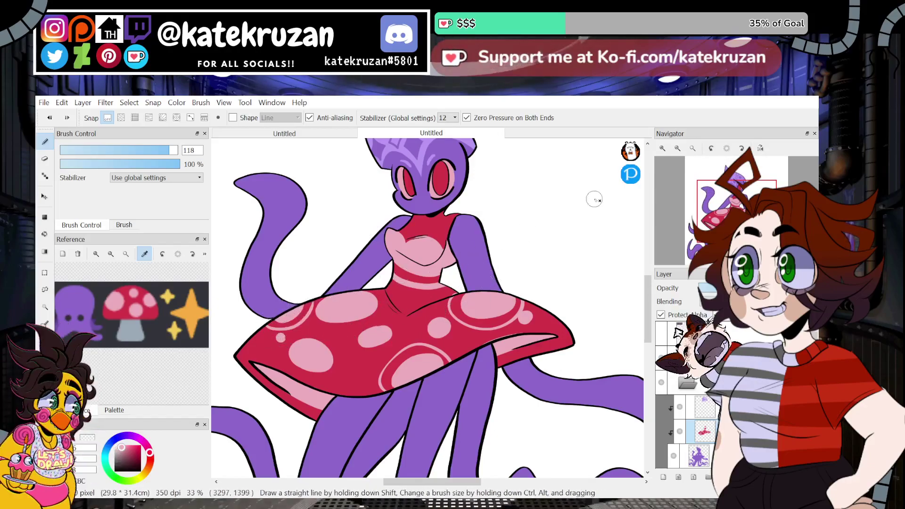
{"action": "scroll", "coordinate": [594, 200], "scroll_direction": "down", "scroll_amount": 2}
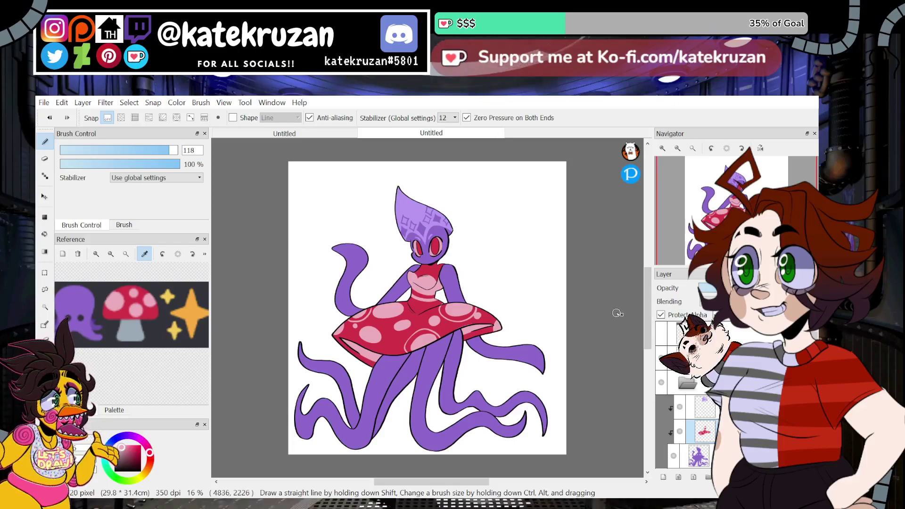
{"action": "scroll", "coordinate": [616, 143], "scroll_direction": "up", "scroll_amount": 2}
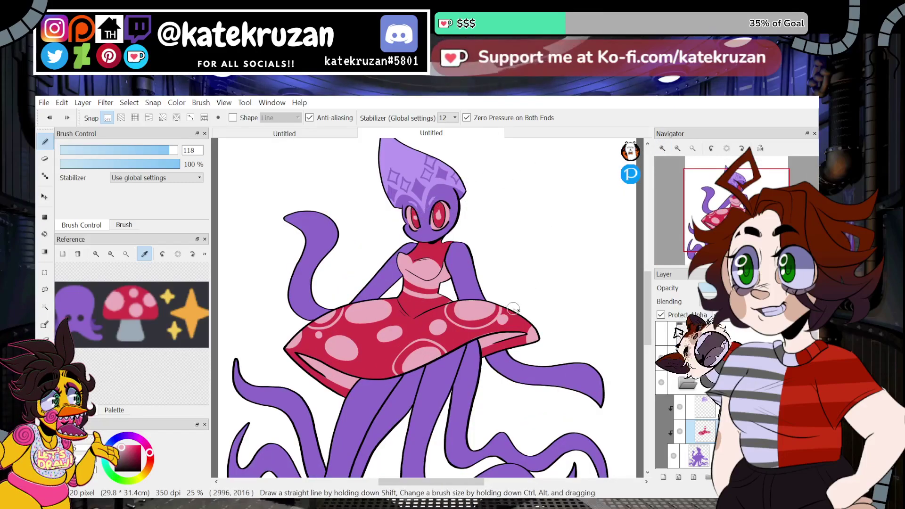
{"action": "left_click_drag", "start_coordinate": [746, 239], "coordinate": [734, 216]}
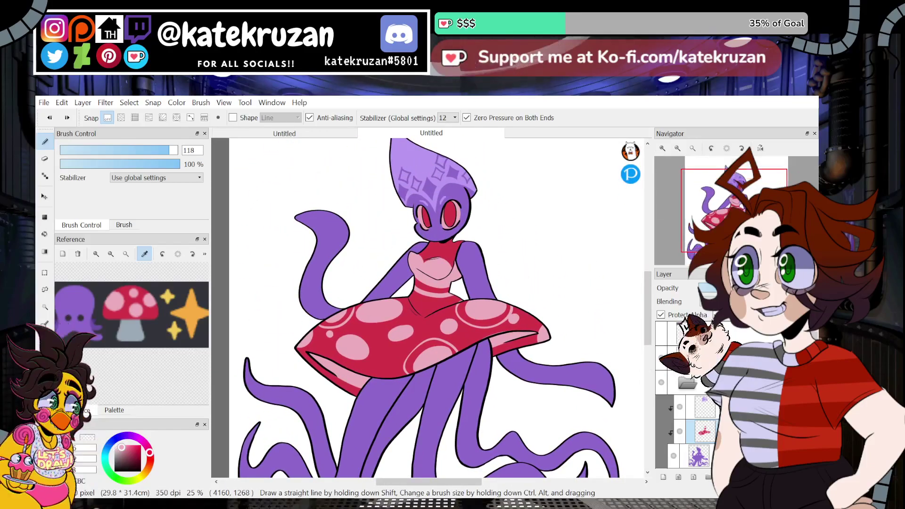
Step: Add a new layer above the colour folder and cover the canvas with a bright red rectangle
{"action": "left_click", "coordinate": [687, 383]}
{"action": "left_click", "coordinate": [663, 477]}
{"action": "left_click", "coordinate": [141, 446]}
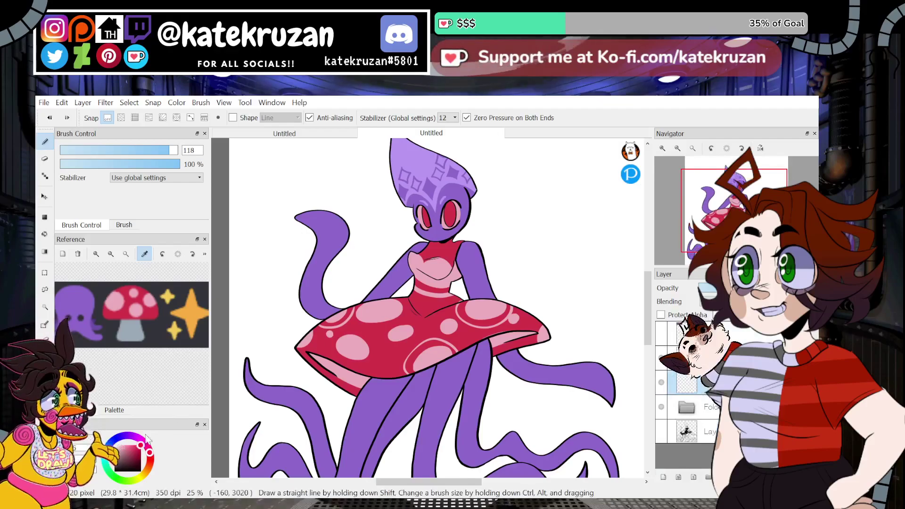
{"action": "left_click", "coordinate": [45, 217]}
{"action": "left_click", "coordinate": [678, 148]}
{"action": "left_click_drag", "start_coordinate": [585, 179], "coordinate": [195, 488]}
Step: Try different blending modes and a blue rectangle on the overlay layer, and delete that layer
{"action": "left_click", "coordinate": [749, 301]}
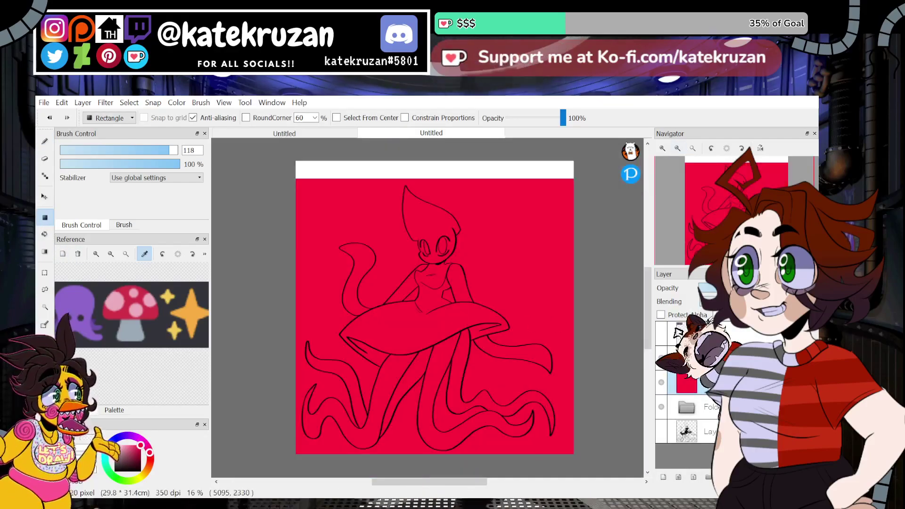
{"action": "left_click", "coordinate": [749, 400]}
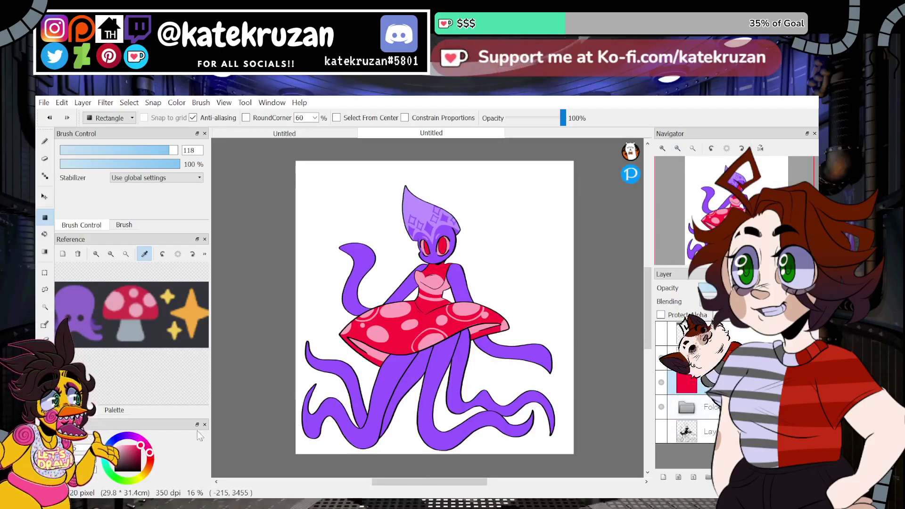
{"action": "left_click", "coordinate": [109, 445]}
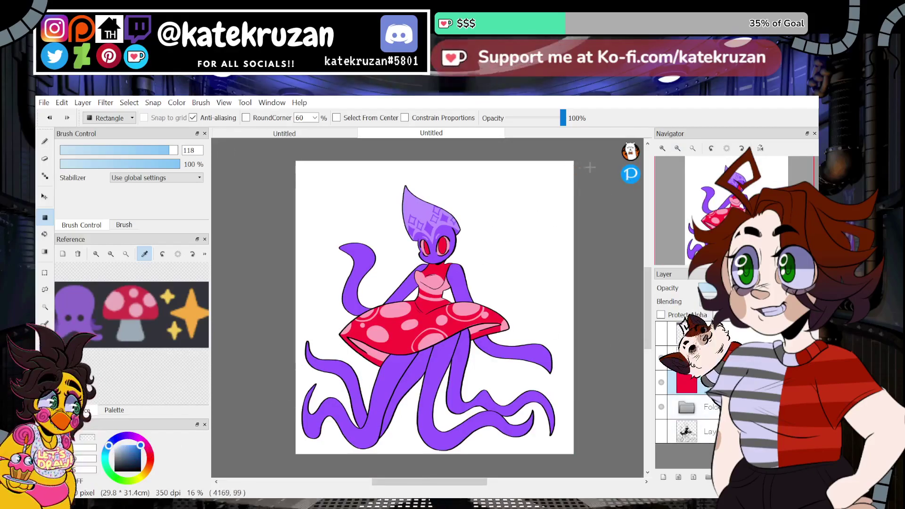
{"action": "left_click_drag", "start_coordinate": [597, 167], "coordinate": [194, 507]}
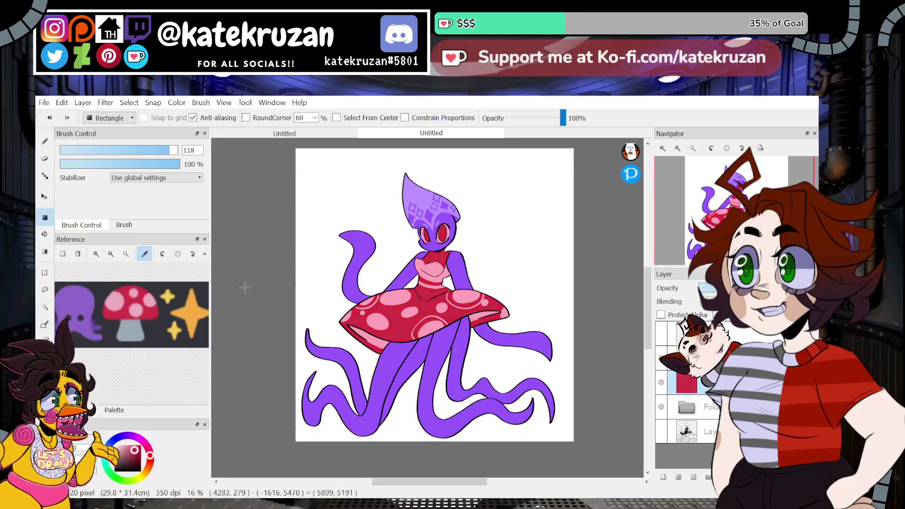
{"action": "scroll", "coordinate": [707, 301], "scroll_direction": "up", "scroll_amount": 3}
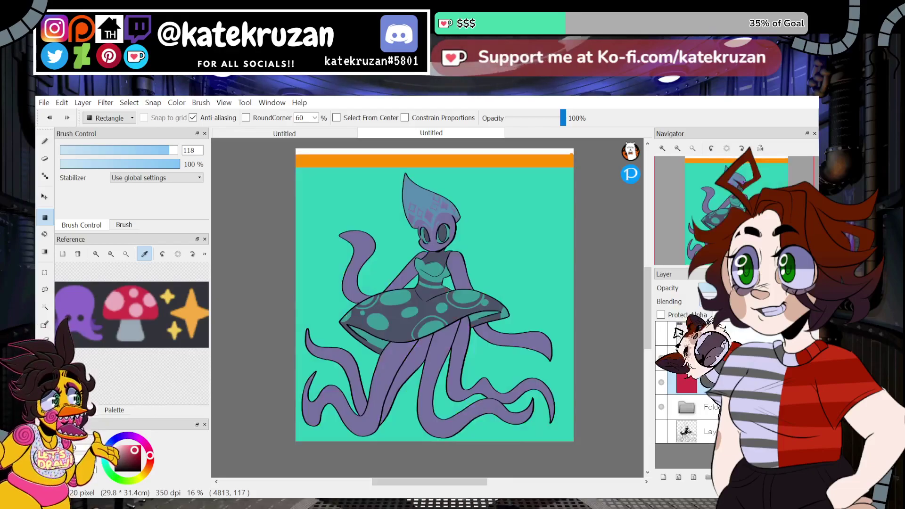
{"action": "scroll", "coordinate": [707, 301], "scroll_direction": "up", "scroll_amount": 1}
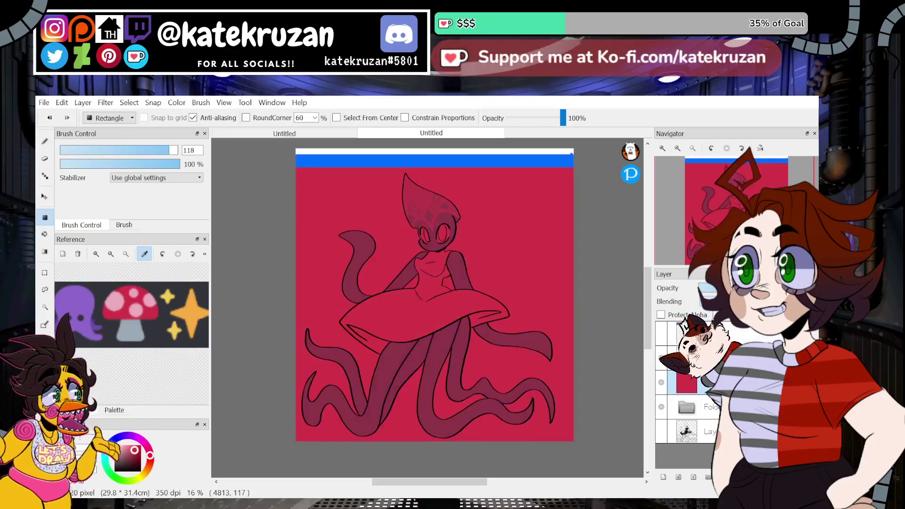
{"action": "left_click", "coordinate": [715, 315]}
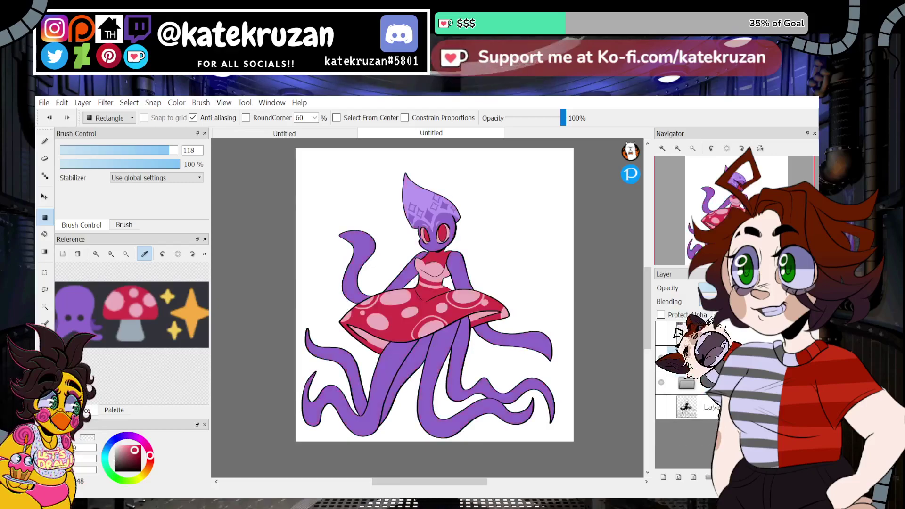
{"action": "left_click", "coordinate": [662, 149]}
{"action": "left_click_drag", "start_coordinate": [721, 232], "coordinate": [727, 227]}
{"action": "left_click", "coordinate": [692, 148]}
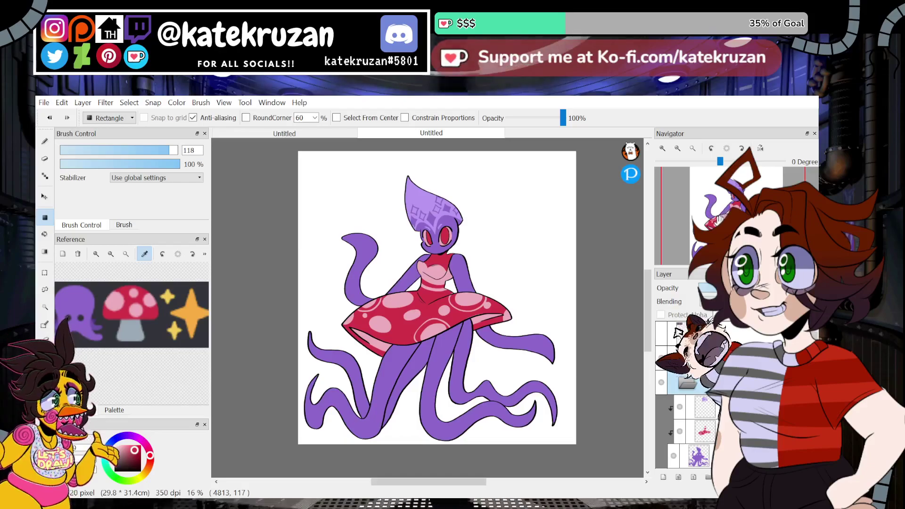
{"action": "scroll", "coordinate": [677, 414], "scroll_direction": "down", "scroll_amount": 1}
{"action": "left_click", "coordinate": [677, 410]}
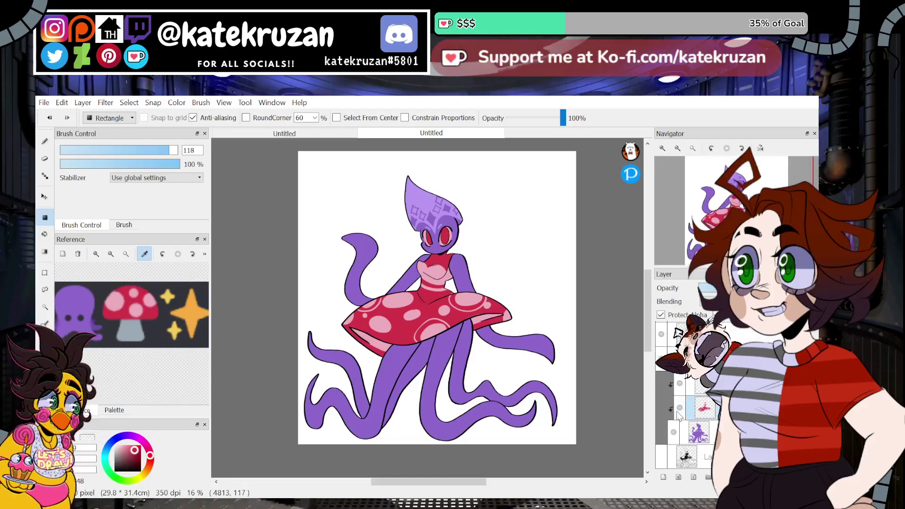
{"action": "left_click", "coordinate": [663, 476]}
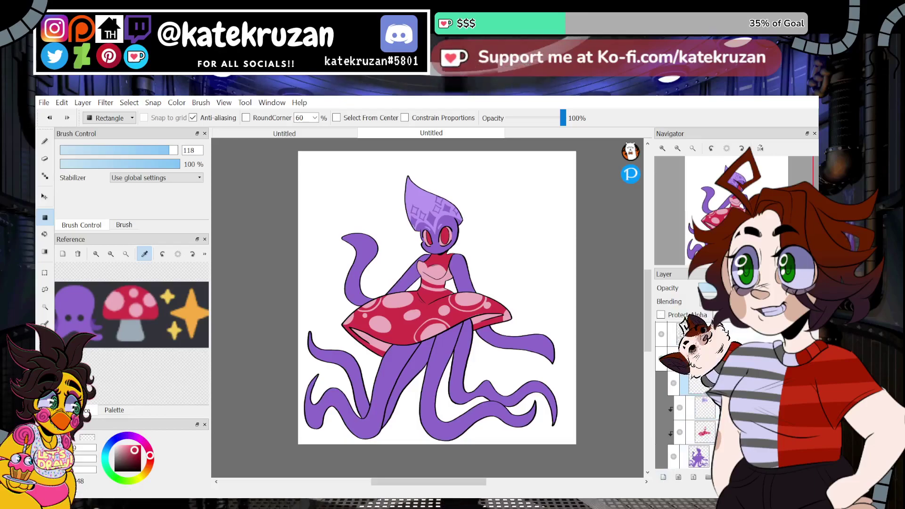
{"action": "key", "text": "ctrl+z"}
Step: Sample the headpiece's light purple for the brush and add a new clipped layer above the clothing colour layer
{"action": "left_click", "coordinate": [45, 398]}
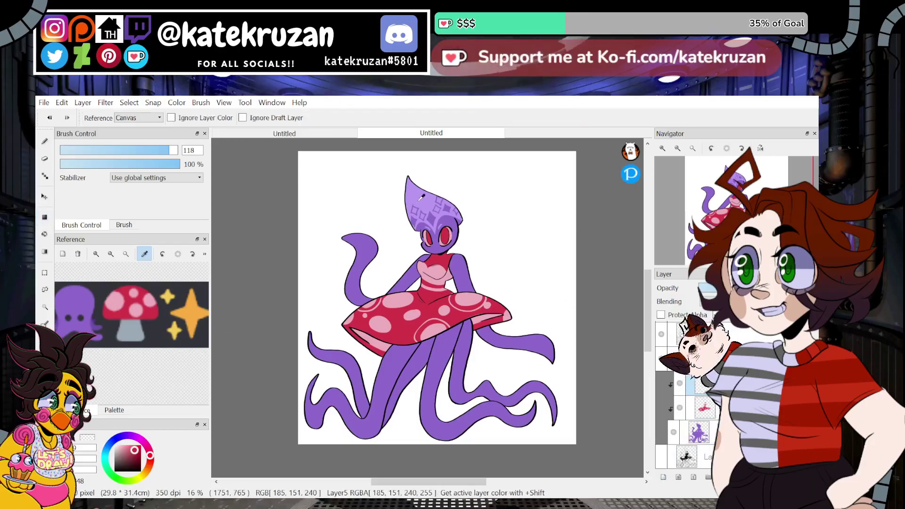
{"action": "left_click", "coordinate": [46, 143]}
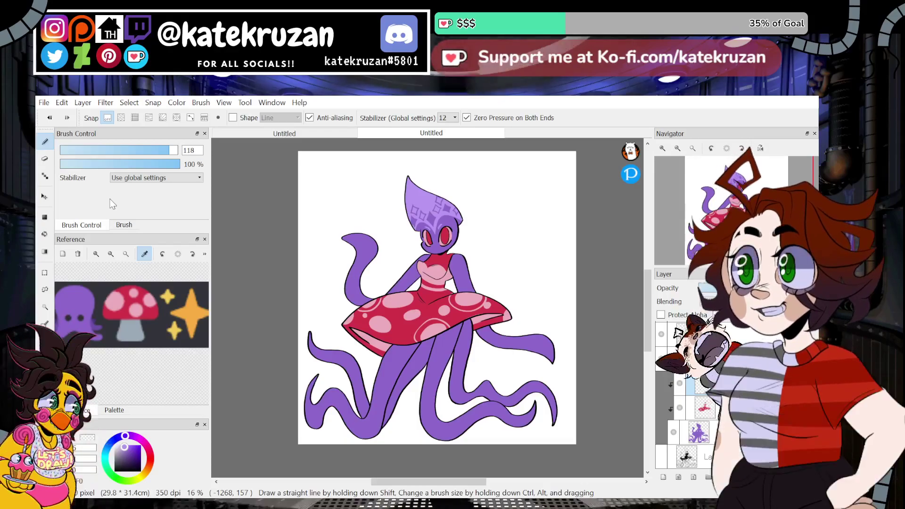
{"action": "left_click", "coordinate": [704, 408]}
{"action": "left_click", "coordinate": [664, 477]}
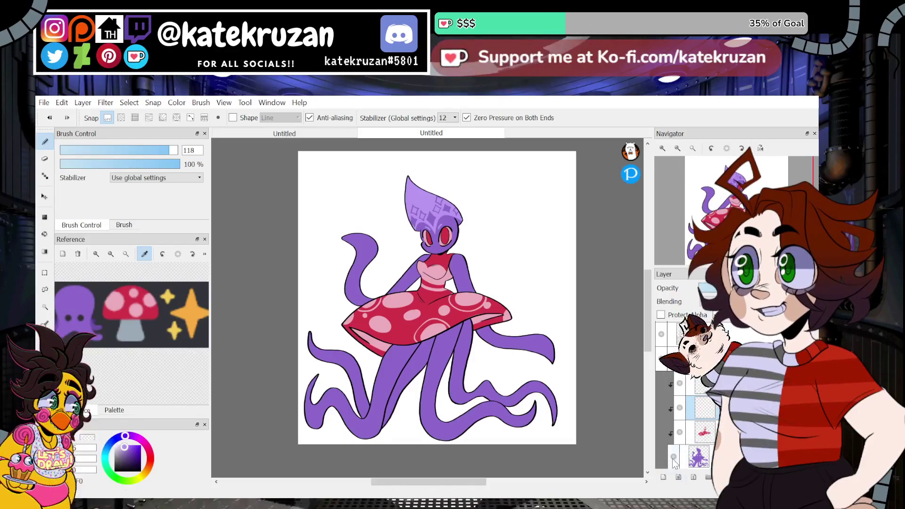
Step: Paint light purple highlights on the raised curled tentacle and move the highlight layer below the clothing colour layer
{"action": "left_click", "coordinate": [663, 149]}
{"action": "left_click", "coordinate": [662, 148]}
{"action": "left_click", "coordinate": [662, 149]}
{"action": "left_click_drag", "start_coordinate": [716, 197], "coordinate": [720, 197]}
{"action": "mouse_move", "coordinate": [303, 228]}
{"action": "left_mouse_down"}
{"action": "mouse_move", "coordinate": [335, 235]}
{"action": "mouse_move", "coordinate": [370, 266]}
{"action": "mouse_move", "coordinate": [362, 241]}
{"action": "left_mouse_up"}
{"action": "mouse_move", "coordinate": [297, 230]}
{"action": "left_mouse_down"}
{"action": "mouse_move", "coordinate": [344, 256]}
{"action": "mouse_move", "coordinate": [366, 310]}
{"action": "left_mouse_up"}
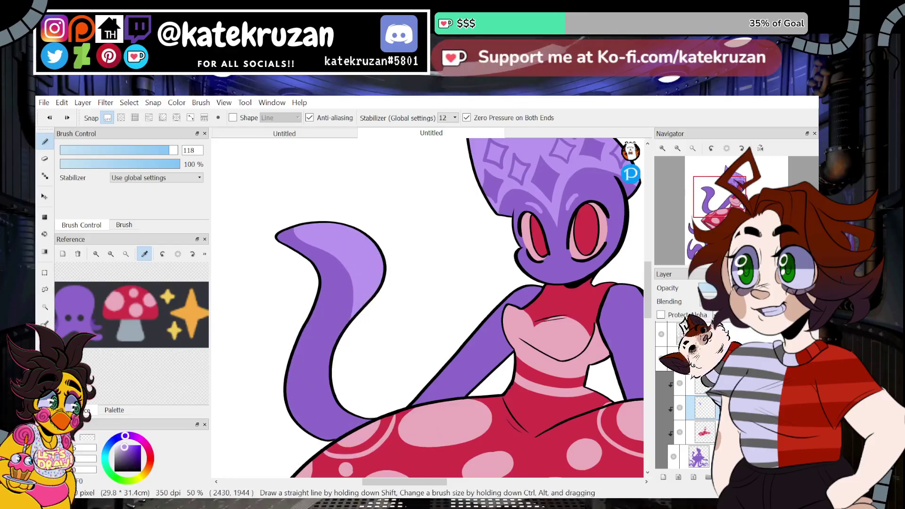
{"action": "left_click_drag", "start_coordinate": [705, 408], "coordinate": [705, 444]}
{"action": "mouse_move", "coordinate": [292, 381]}
{"action": "left_mouse_down"}
{"action": "mouse_move", "coordinate": [297, 414]}
{"action": "mouse_move", "coordinate": [383, 443]}
{"action": "left_mouse_up"}
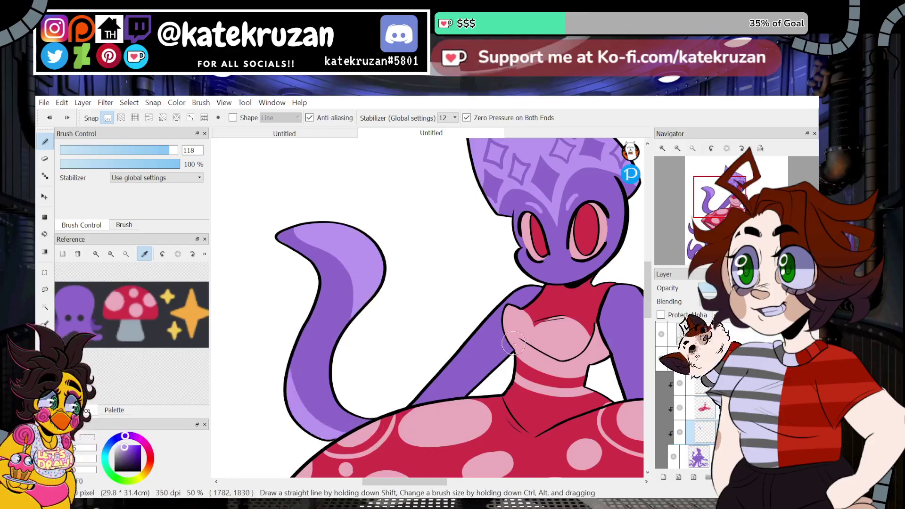
Step: Paint light purple highlights along the inner edges of both arms
{"action": "left_click_drag", "start_coordinate": [510, 345], "coordinate": [447, 408]}
{"action": "left_click_drag", "start_coordinate": [511, 327], "coordinate": [464, 398]}
{"action": "mouse_move", "coordinate": [616, 352]}
{"action": "left_mouse_down"}
{"action": "mouse_move", "coordinate": [628, 331]}
{"action": "mouse_move", "coordinate": [484, 272]}
{"action": "mouse_move", "coordinate": [492, 307]}
{"action": "left_mouse_up"}
Step: Paint a light purple highlight along the underside of the side tentacle extending from beneath the skirt, redoing the first stroke
{"action": "left_click_drag", "start_coordinate": [742, 212], "coordinate": [761, 224]}
{"action": "mouse_move", "coordinate": [340, 290]}
{"action": "left_mouse_down"}
{"action": "mouse_move", "coordinate": [371, 329]}
{"action": "mouse_move", "coordinate": [528, 361]}
{"action": "mouse_move", "coordinate": [568, 394]}
{"action": "left_mouse_up"}
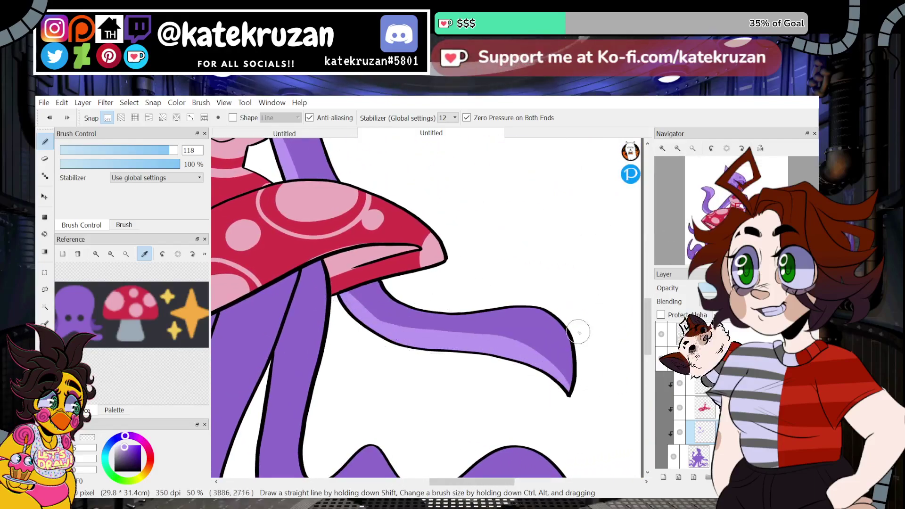
{"action": "key", "text": "ctrl+z"}
{"action": "mouse_move", "coordinate": [343, 294]}
{"action": "left_mouse_down"}
{"action": "mouse_move", "coordinate": [533, 359]}
{"action": "mouse_move", "coordinate": [570, 393]}
{"action": "left_mouse_up"}
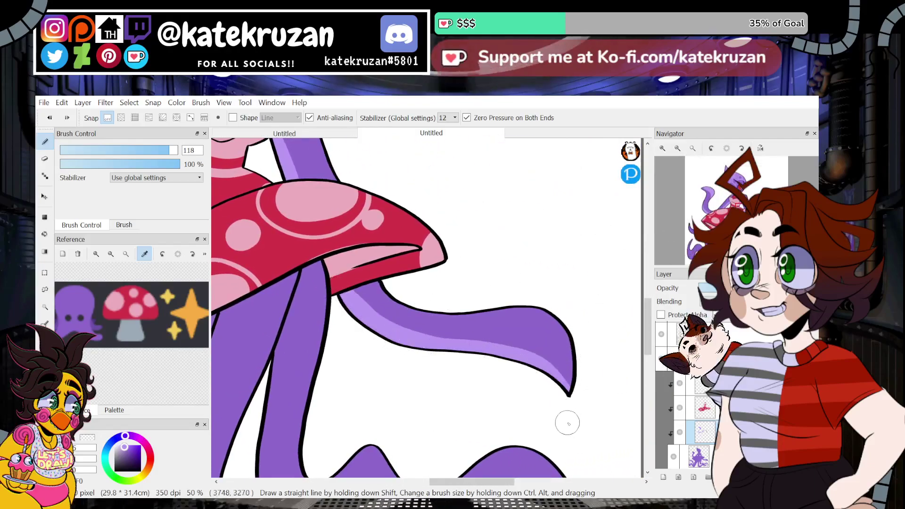
Step: Undo the light purple patch across the muzzle and paint smaller light purple highlights beneath the eyes instead
{"action": "left_click_drag", "start_coordinate": [749, 223], "coordinate": [678, 173]}
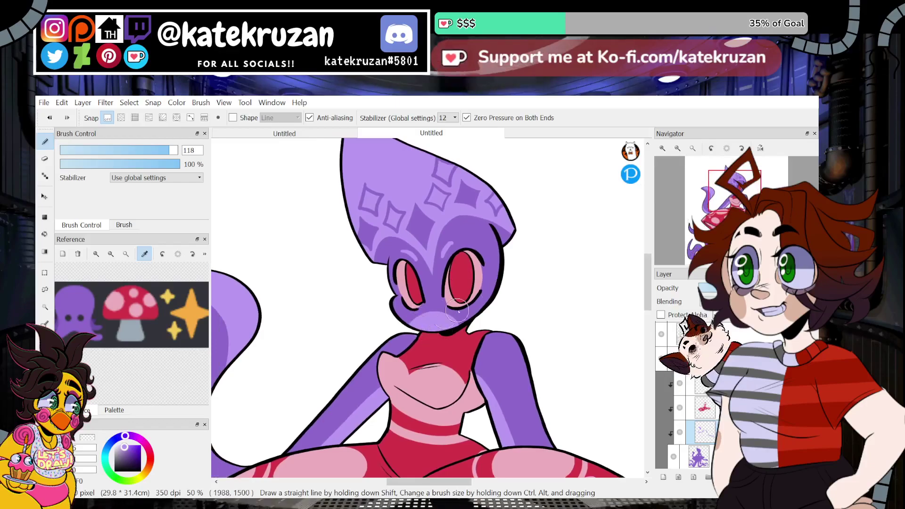
{"action": "left_click_drag", "start_coordinate": [426, 313], "coordinate": [454, 330]}
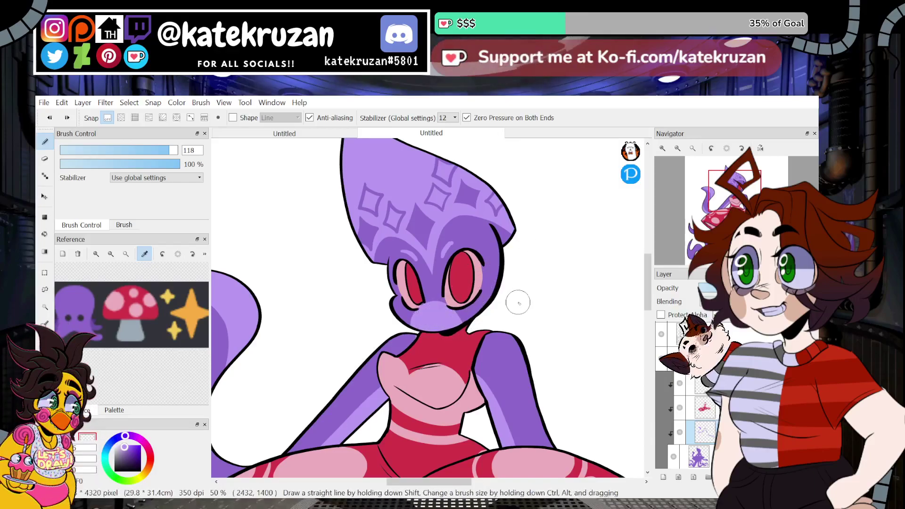
{"action": "key", "text": "ctrl+z"}
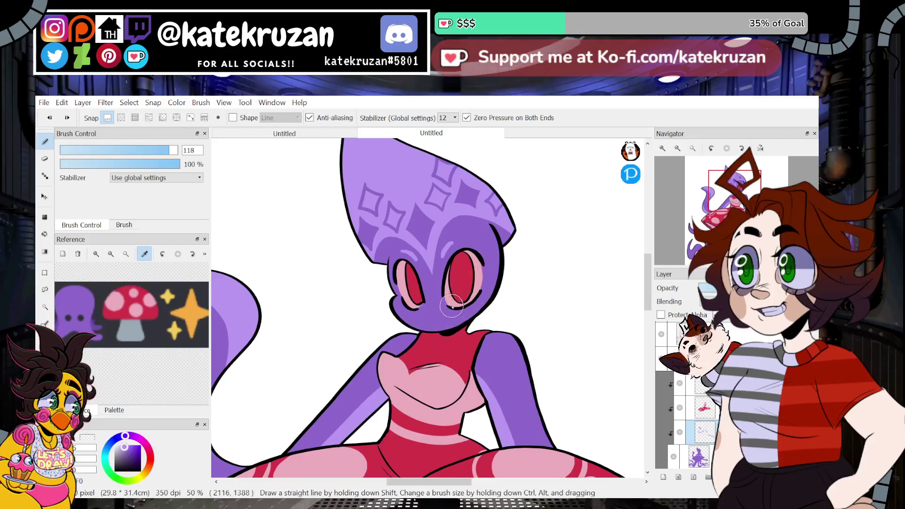
{"action": "left_click_drag", "start_coordinate": [452, 307], "coordinate": [457, 305]}
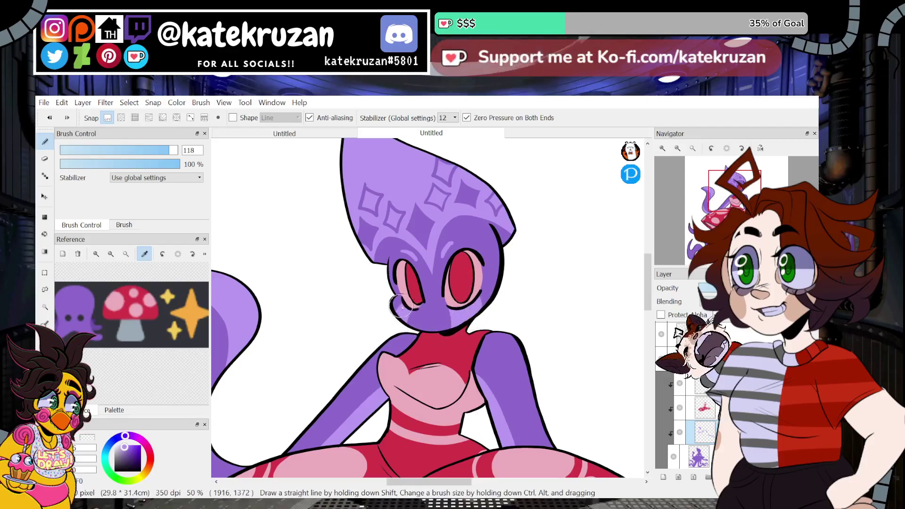
Step: Paint a light purple highlight down the outer edge of the thin tentacle hanging beneath the skirt and into its lower bend, redoing uneven strokes
{"action": "left_click_drag", "start_coordinate": [736, 204], "coordinate": [752, 237]}
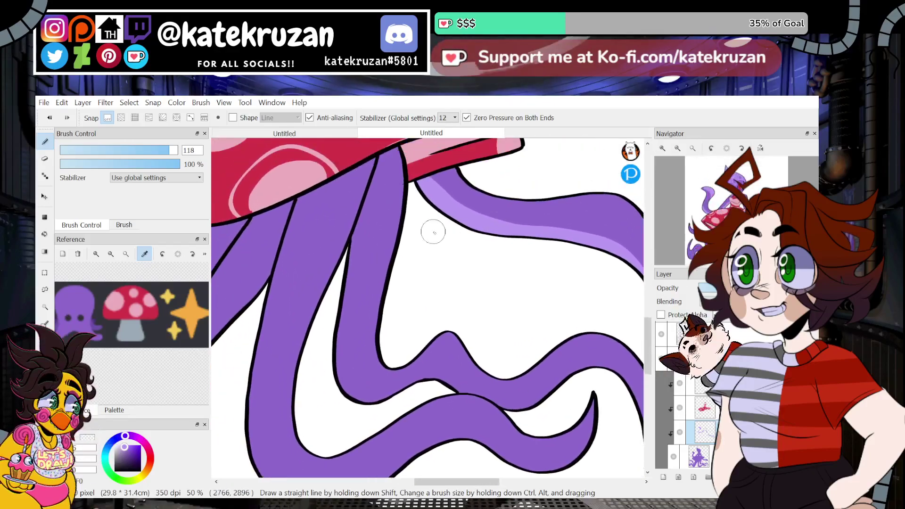
{"action": "left_click_drag", "start_coordinate": [365, 194], "coordinate": [366, 395]}
{"action": "left_click_drag", "start_coordinate": [353, 224], "coordinate": [347, 248]}
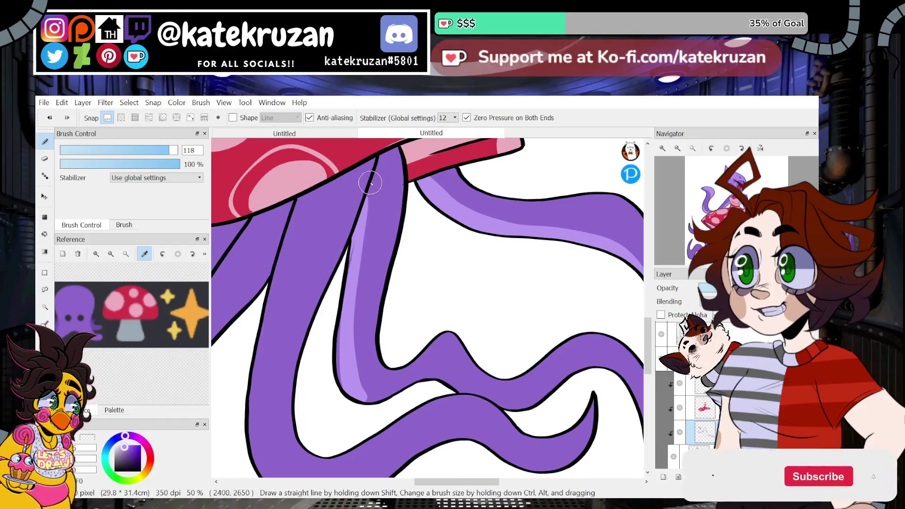
{"action": "left_click_drag", "start_coordinate": [370, 182], "coordinate": [350, 378]}
{"action": "key", "text": "ctrl+z"}
{"action": "left_click_drag", "start_coordinate": [367, 190], "coordinate": [363, 383]}
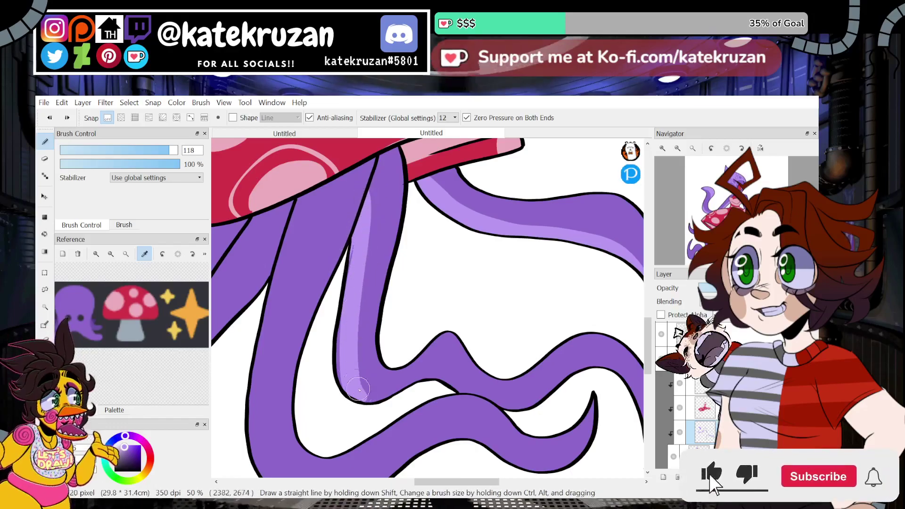
{"action": "mouse_move", "coordinate": [355, 229]}
{"action": "left_mouse_down"}
{"action": "mouse_move", "coordinate": [337, 323]}
{"action": "mouse_move", "coordinate": [350, 387]}
{"action": "mouse_move", "coordinate": [384, 398]}
{"action": "mouse_move", "coordinate": [408, 386]}
{"action": "mouse_move", "coordinate": [465, 393]}
{"action": "left_mouse_up"}
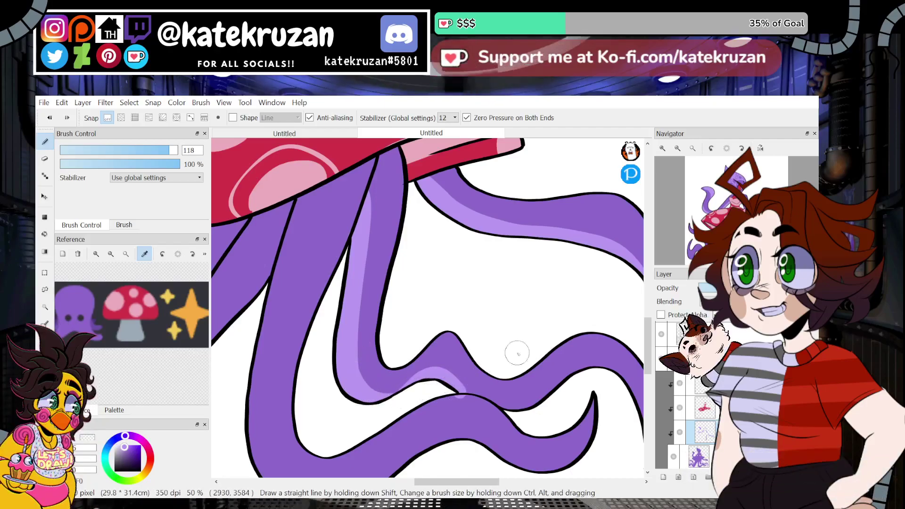
Step: Redo the highlight past the thin tentacle's bend and continue it along the underside of its waves to the curled tip
{"action": "left_click_drag", "start_coordinate": [635, 278], "coordinate": [568, 186]}
{"action": "key", "text": "ctrl+z"}
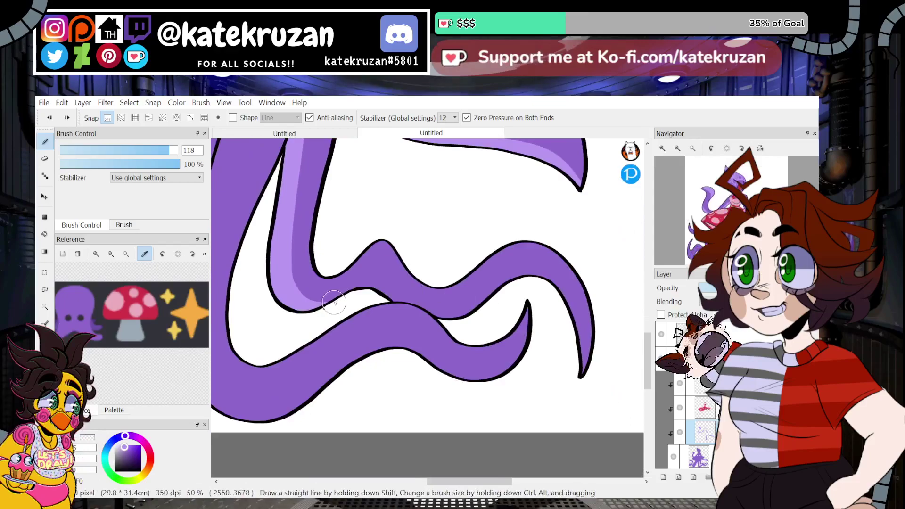
{"action": "mouse_move", "coordinate": [334, 302]}
{"action": "left_mouse_down"}
{"action": "mouse_move", "coordinate": [367, 283]}
{"action": "mouse_move", "coordinate": [400, 300]}
{"action": "left_mouse_up"}
{"action": "mouse_move", "coordinate": [344, 295]}
{"action": "left_mouse_down"}
{"action": "mouse_move", "coordinate": [373, 280]}
{"action": "mouse_move", "coordinate": [399, 295]}
{"action": "left_mouse_up"}
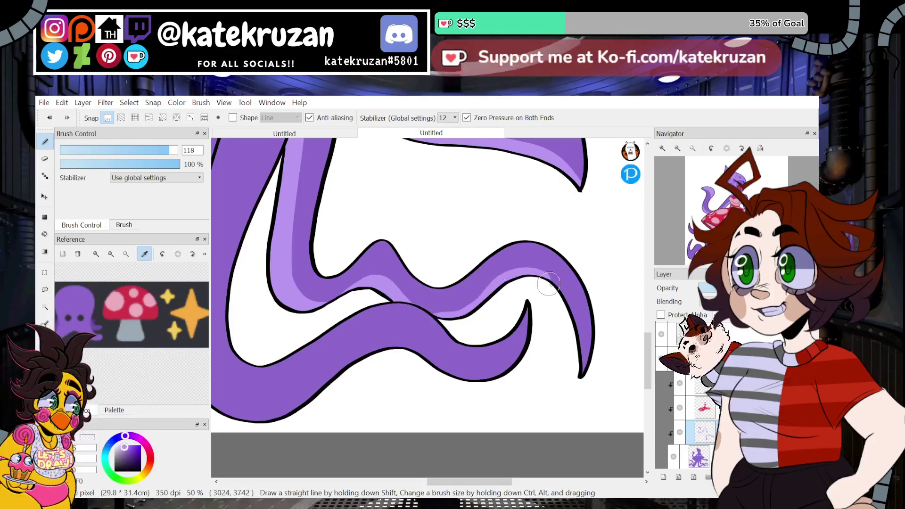
{"action": "mouse_move", "coordinate": [426, 311]}
{"action": "left_mouse_down"}
{"action": "mouse_move", "coordinate": [509, 280]}
{"action": "mouse_move", "coordinate": [585, 371]}
{"action": "left_mouse_up"}
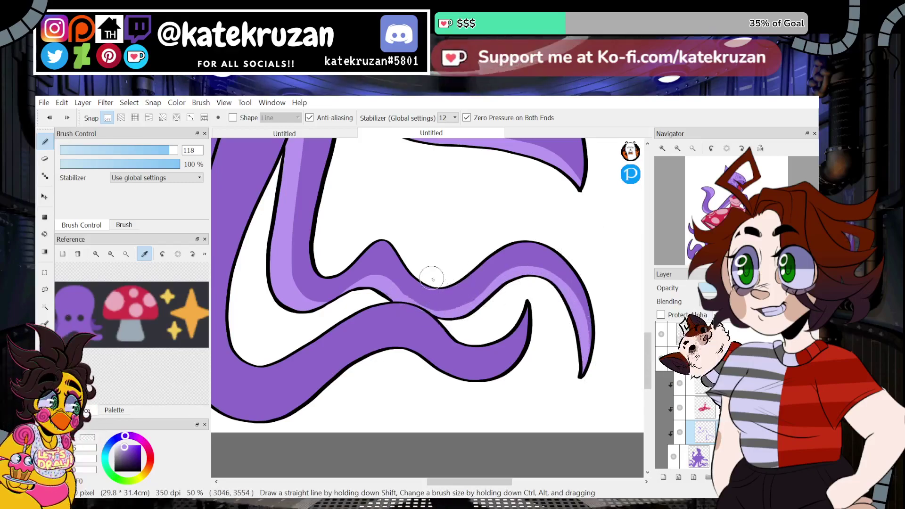
{"action": "mouse_move", "coordinate": [396, 285]}
{"action": "left_mouse_down"}
{"action": "mouse_move", "coordinate": [459, 297]}
{"action": "mouse_move", "coordinate": [404, 290]}
{"action": "mouse_move", "coordinate": [439, 308]}
{"action": "left_mouse_up"}
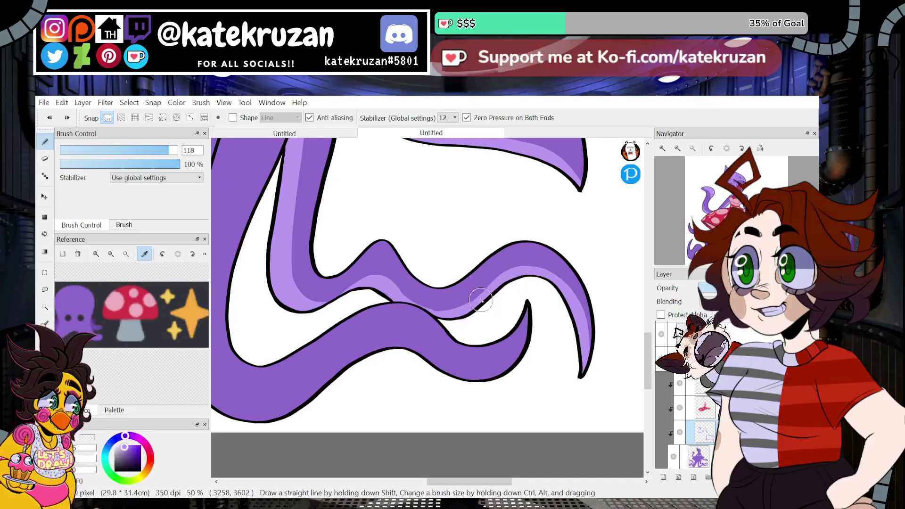
Step: Paint a light purple highlight down the outer edge of the thick neighbouring tentacle, from the skirt hem to its lower bend
{"action": "mouse_move", "coordinate": [759, 248]}
{"action": "left_mouse_down"}
{"action": "mouse_move", "coordinate": [740, 240]}
{"action": "mouse_move", "coordinate": [743, 263]}
{"action": "mouse_move", "coordinate": [738, 245]}
{"action": "left_mouse_up"}
{"action": "left_click_drag", "start_coordinate": [395, 180], "coordinate": [347, 456]}
{"action": "left_click_drag", "start_coordinate": [406, 165], "coordinate": [384, 263]}
{"action": "mouse_move", "coordinate": [422, 151]}
{"action": "left_mouse_down"}
{"action": "mouse_move", "coordinate": [376, 273]}
{"action": "mouse_move", "coordinate": [362, 439]}
{"action": "left_mouse_up"}
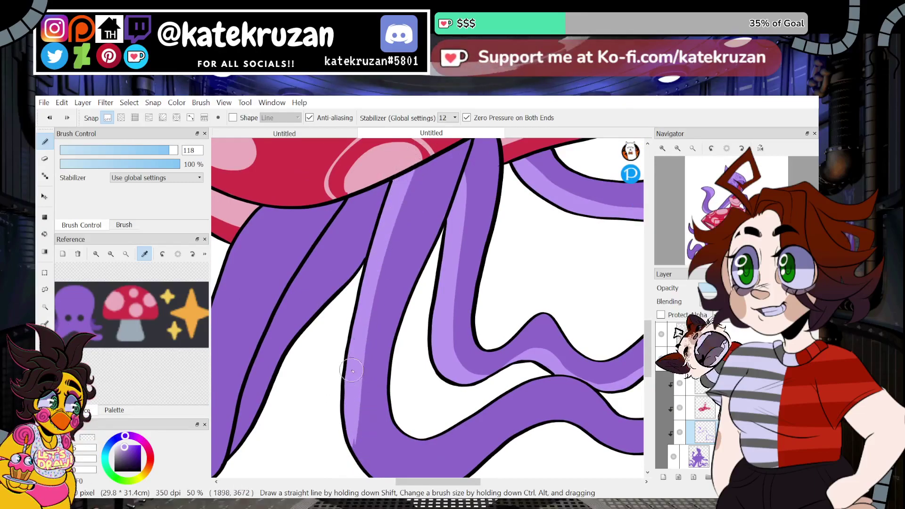
{"action": "left_click_drag", "start_coordinate": [346, 372], "coordinate": [368, 473]}
Step: Widen the thick tentacle's highlight around the lower bend and extend it along the underside to the tip, redoing uneven strokes
{"action": "left_click_drag", "start_coordinate": [737, 243], "coordinate": [747, 249]}
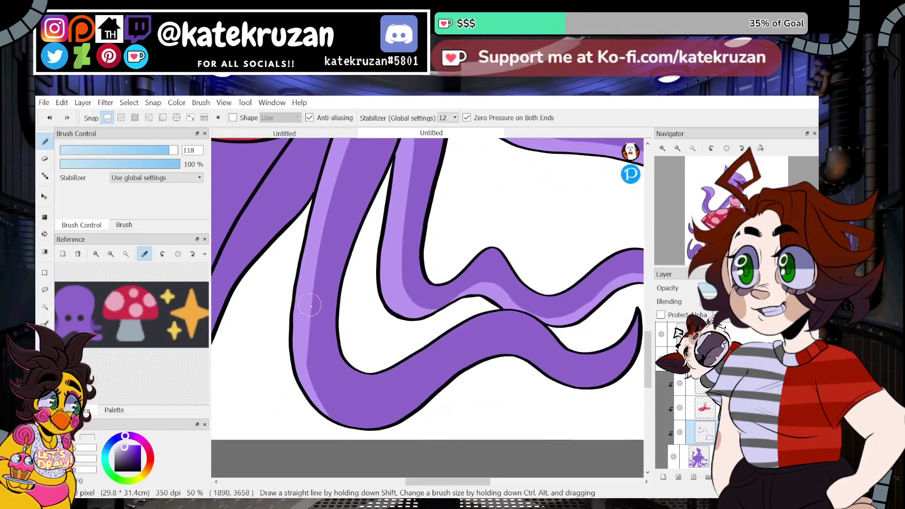
{"action": "mouse_move", "coordinate": [312, 306]}
{"action": "left_mouse_down"}
{"action": "mouse_move", "coordinate": [303, 331]}
{"action": "mouse_move", "coordinate": [415, 428]}
{"action": "left_mouse_up"}
{"action": "key", "text": "ctrl+z"}
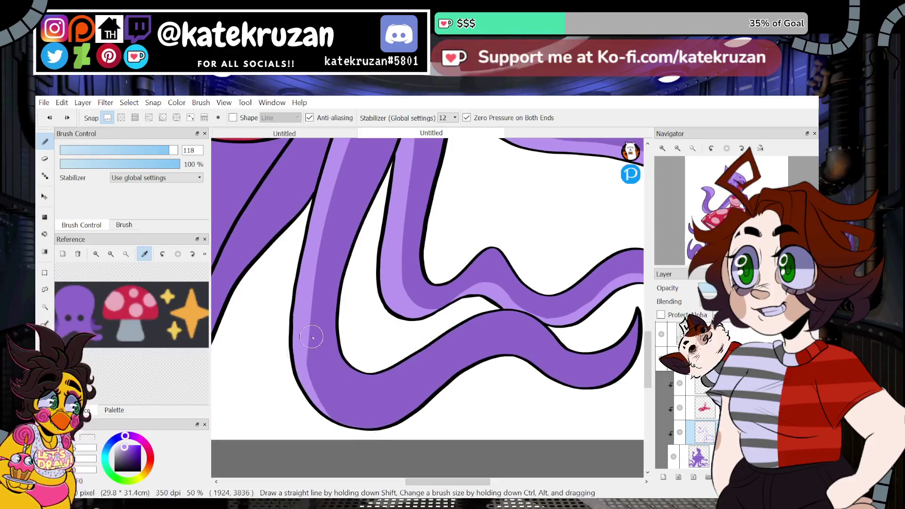
{"action": "left_click_drag", "start_coordinate": [314, 321], "coordinate": [370, 437]}
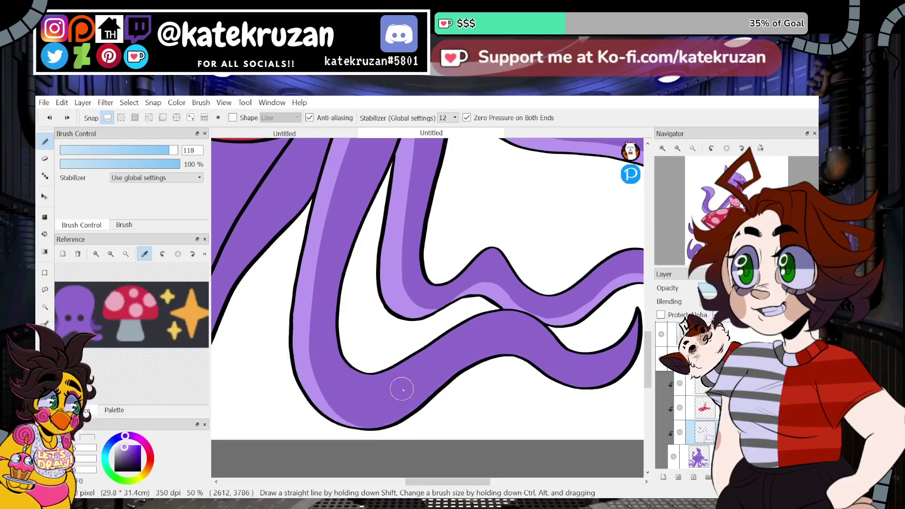
{"action": "mouse_move", "coordinate": [323, 401]}
{"action": "left_mouse_down"}
{"action": "mouse_move", "coordinate": [411, 396]}
{"action": "mouse_move", "coordinate": [508, 343]}
{"action": "left_mouse_up"}
{"action": "key", "text": "ctrl+z"}
{"action": "mouse_move", "coordinate": [324, 400]}
{"action": "left_mouse_down"}
{"action": "mouse_move", "coordinate": [412, 405]}
{"action": "mouse_move", "coordinate": [479, 359]}
{"action": "mouse_move", "coordinate": [615, 378]}
{"action": "mouse_move", "coordinate": [639, 307]}
{"action": "left_mouse_up"}
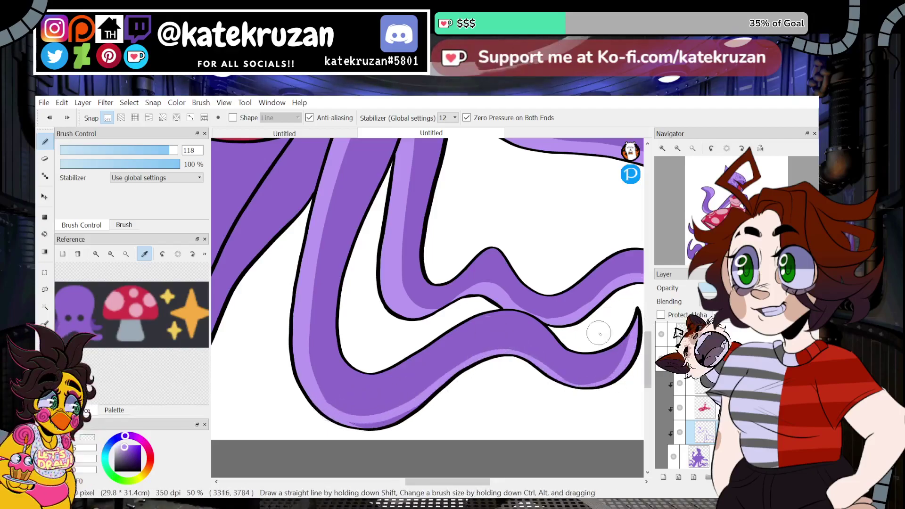
{"action": "mouse_move", "coordinate": [324, 401]}
{"action": "left_mouse_down"}
{"action": "mouse_move", "coordinate": [408, 408]}
{"action": "mouse_move", "coordinate": [482, 357]}
{"action": "mouse_move", "coordinate": [601, 387]}
{"action": "left_mouse_up"}
{"action": "key", "text": "ctrl+z"}
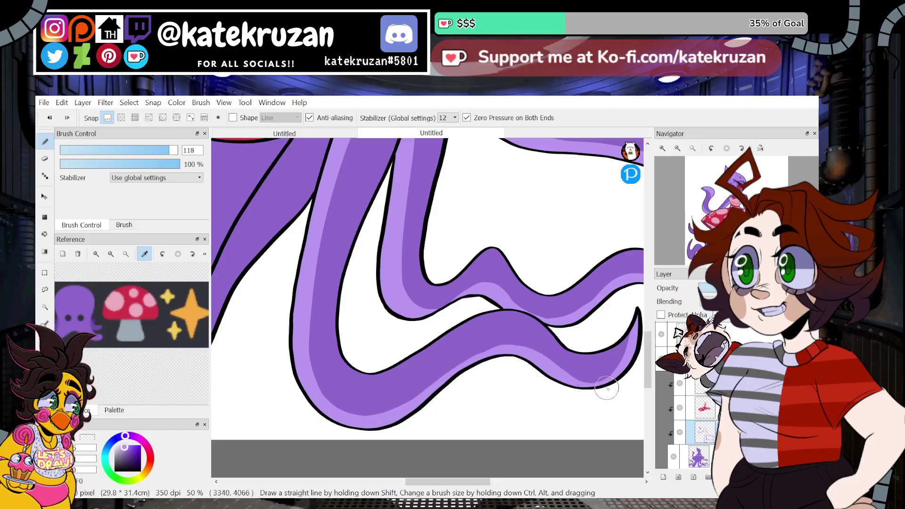
Step: Fill the narrow tentacle behind the large front one with light purple highlight, from the skirt hem down to its pointed end
{"action": "mouse_move", "coordinate": [716, 208]}
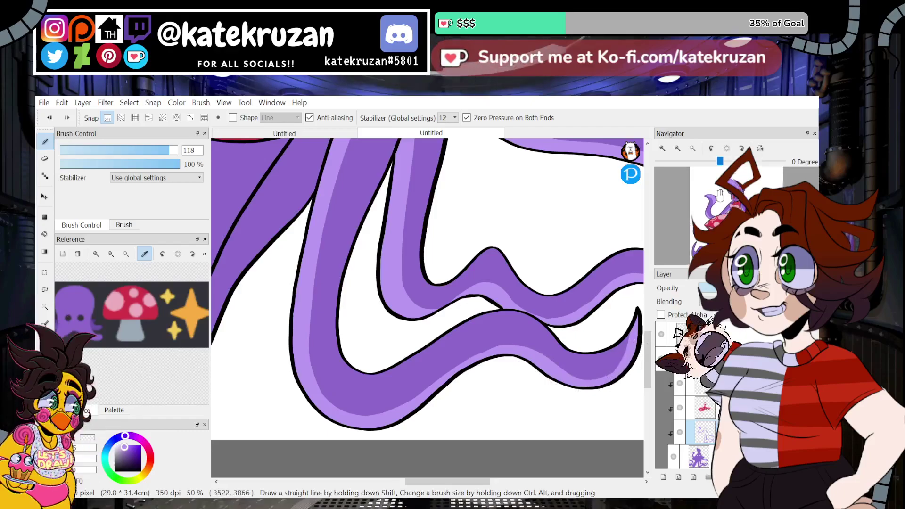
{"action": "mouse_move", "coordinate": [743, 253]}
{"action": "left_mouse_down"}
{"action": "mouse_move", "coordinate": [756, 245]}
{"action": "mouse_move", "coordinate": [742, 273]}
{"action": "mouse_move", "coordinate": [723, 246]}
{"action": "left_mouse_up"}
{"action": "left_click", "coordinate": [678, 149]}
{"action": "left_click", "coordinate": [678, 149]}
{"action": "left_click", "coordinate": [678, 149]}
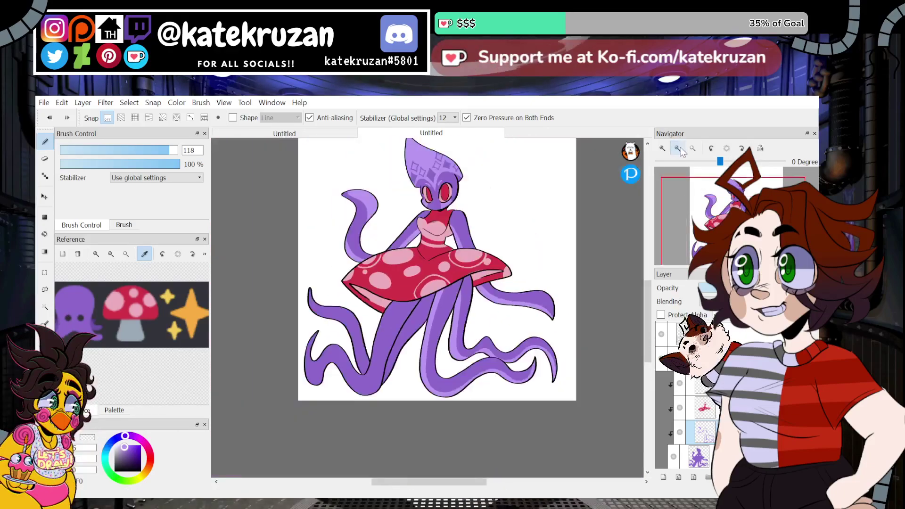
{"action": "left_click", "coordinate": [678, 149]}
{"action": "left_click", "coordinate": [665, 148]}
{"action": "left_click", "coordinate": [665, 148]}
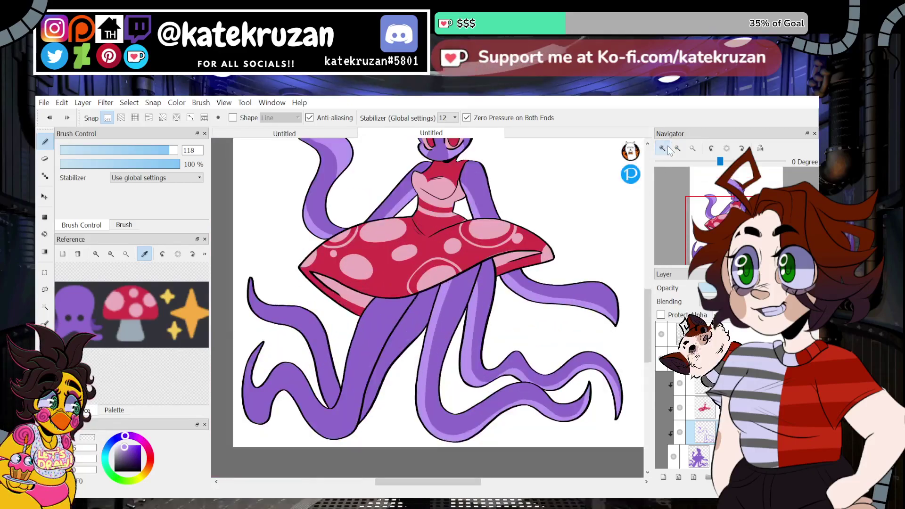
{"action": "left_click", "coordinate": [665, 147]}
{"action": "left_click", "coordinate": [665, 148]}
{"action": "left_click_drag", "start_coordinate": [708, 201], "coordinate": [725, 244]}
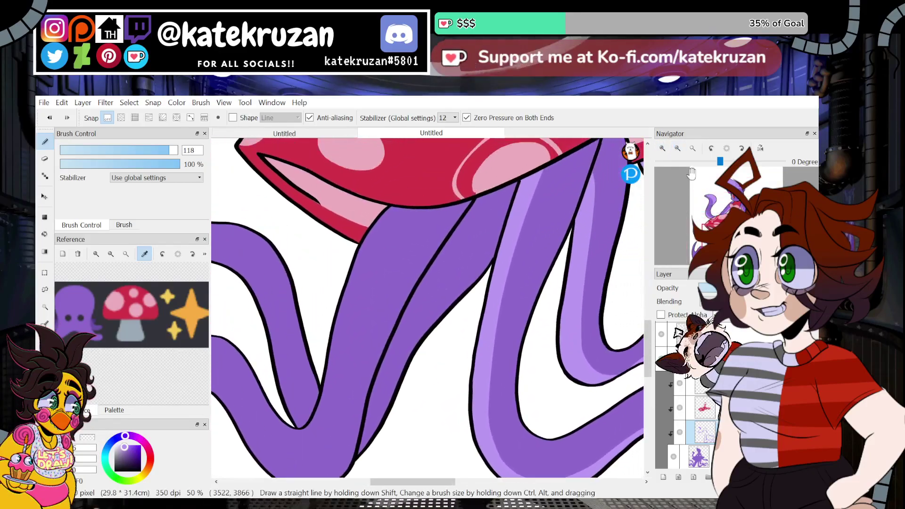
{"action": "left_click_drag", "start_coordinate": [515, 191], "coordinate": [485, 252]}
{"action": "left_click_drag", "start_coordinate": [508, 186], "coordinate": [489, 244]}
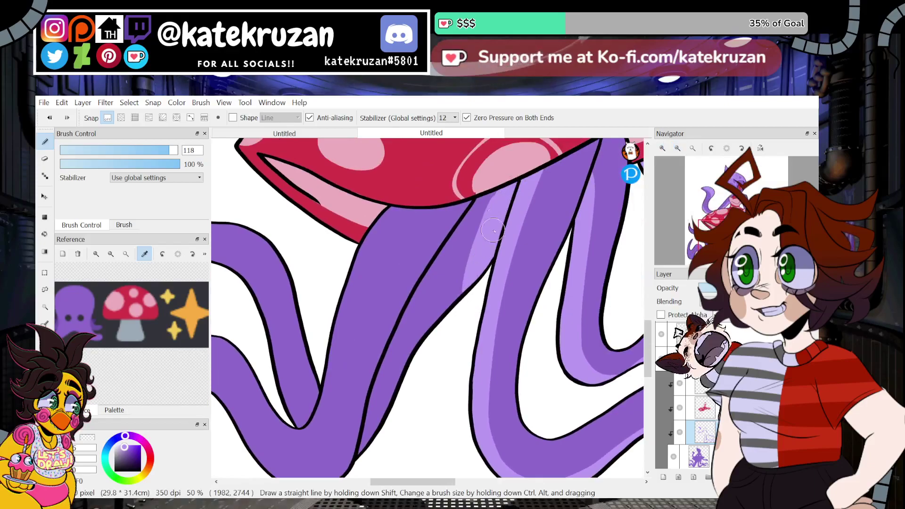
{"action": "mouse_move", "coordinate": [488, 198]}
{"action": "left_mouse_down"}
{"action": "mouse_move", "coordinate": [427, 315]}
{"action": "mouse_move", "coordinate": [408, 332]}
{"action": "mouse_move", "coordinate": [381, 391]}
{"action": "mouse_move", "coordinate": [369, 463]}
{"action": "left_mouse_up"}
{"action": "left_click_drag", "start_coordinate": [465, 198], "coordinate": [371, 395]}
Step: Paint a broad light purple highlight down the inner edge of the large front tentacle from the skirt hem, undoing stray strokes
{"action": "mouse_move", "coordinate": [434, 203]}
{"action": "left_mouse_down"}
{"action": "mouse_move", "coordinate": [409, 245]}
{"action": "mouse_move", "coordinate": [366, 458]}
{"action": "left_mouse_up"}
{"action": "mouse_move", "coordinate": [432, 200]}
{"action": "left_mouse_down"}
{"action": "mouse_move", "coordinate": [366, 344]}
{"action": "mouse_move", "coordinate": [372, 307]}
{"action": "mouse_move", "coordinate": [346, 436]}
{"action": "left_mouse_up"}
{"action": "mouse_move", "coordinate": [402, 310]}
{"action": "left_mouse_down"}
{"action": "mouse_move", "coordinate": [560, 266]}
{"action": "mouse_move", "coordinate": [556, 253]}
{"action": "left_mouse_up"}
{"action": "key", "text": "ctrl+z"}
{"action": "left_click_drag", "start_coordinate": [515, 294], "coordinate": [493, 391]}
{"action": "key", "text": "ctrl+z"}
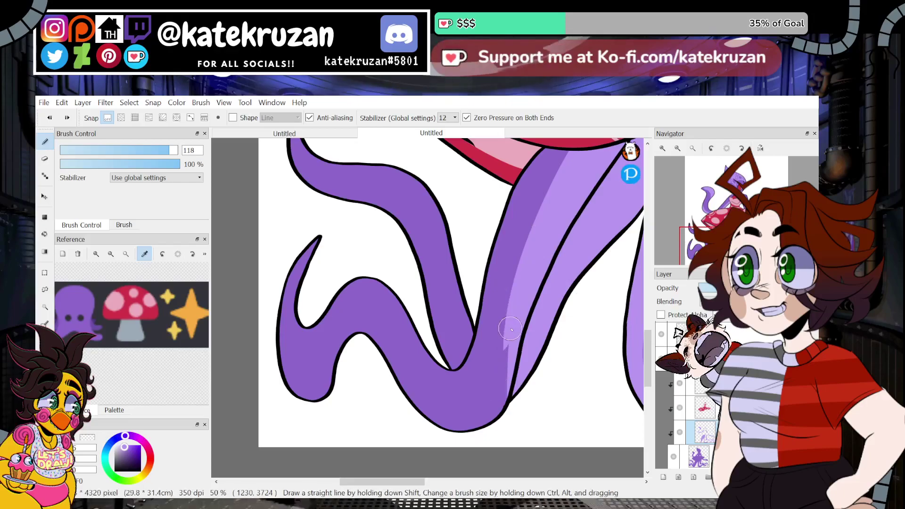
Step: Continue the light purple highlight around the large front tentacle's lower bend and along its underside to the curled end
{"action": "left_click_drag", "start_coordinate": [507, 323], "coordinate": [426, 400]}
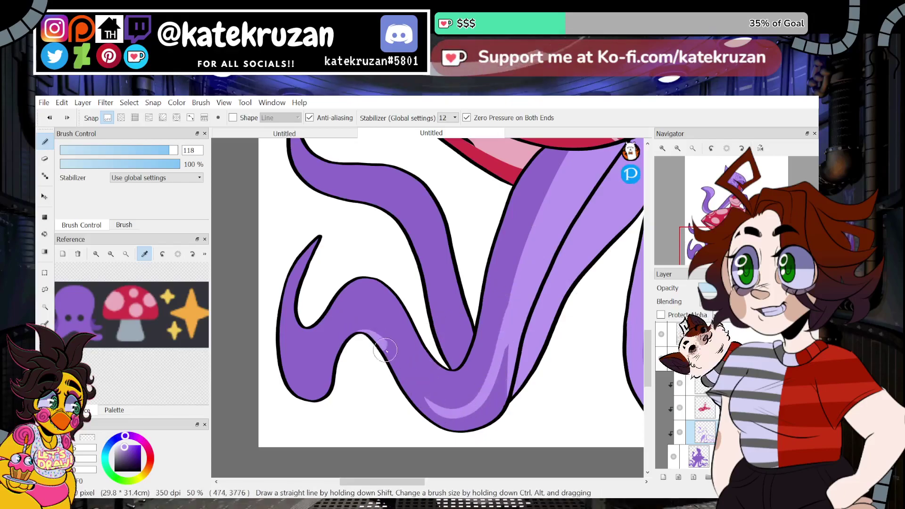
{"action": "mouse_move", "coordinate": [382, 347]}
{"action": "left_mouse_down"}
{"action": "mouse_move", "coordinate": [458, 409]}
{"action": "mouse_move", "coordinate": [508, 340]}
{"action": "left_mouse_up"}
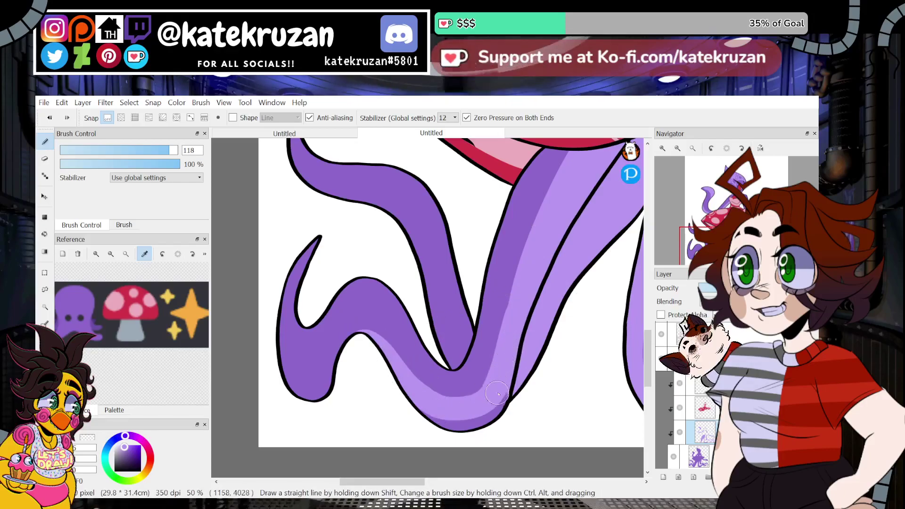
{"action": "left_click_drag", "start_coordinate": [439, 424], "coordinate": [533, 379]}
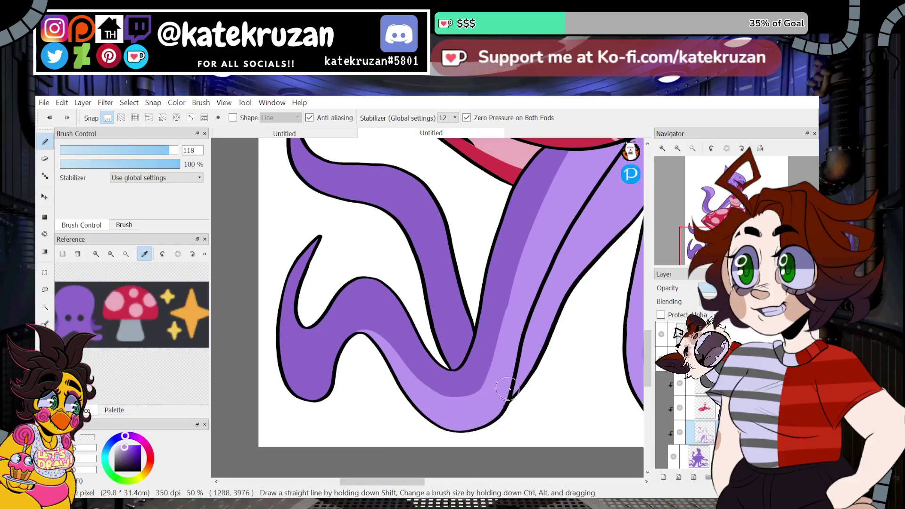
{"action": "mouse_move", "coordinate": [421, 315]}
{"action": "left_mouse_down"}
{"action": "mouse_move", "coordinate": [498, 339]}
{"action": "mouse_move", "coordinate": [523, 323]}
{"action": "left_mouse_up"}
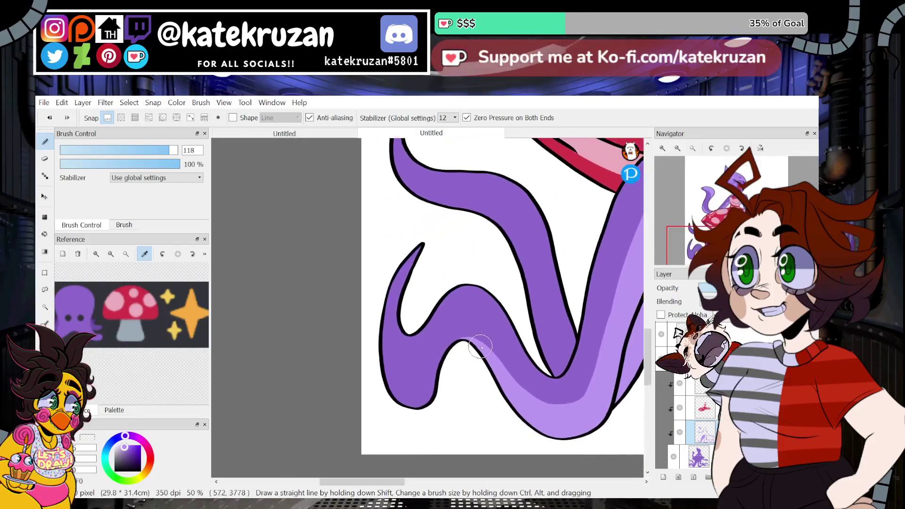
{"action": "mouse_move", "coordinate": [380, 307]}
{"action": "left_mouse_down"}
{"action": "mouse_move", "coordinate": [437, 391]}
{"action": "mouse_move", "coordinate": [398, 398]}
{"action": "mouse_move", "coordinate": [402, 378]}
{"action": "mouse_move", "coordinate": [386, 357]}
{"action": "mouse_move", "coordinate": [434, 366]}
{"action": "left_mouse_up"}
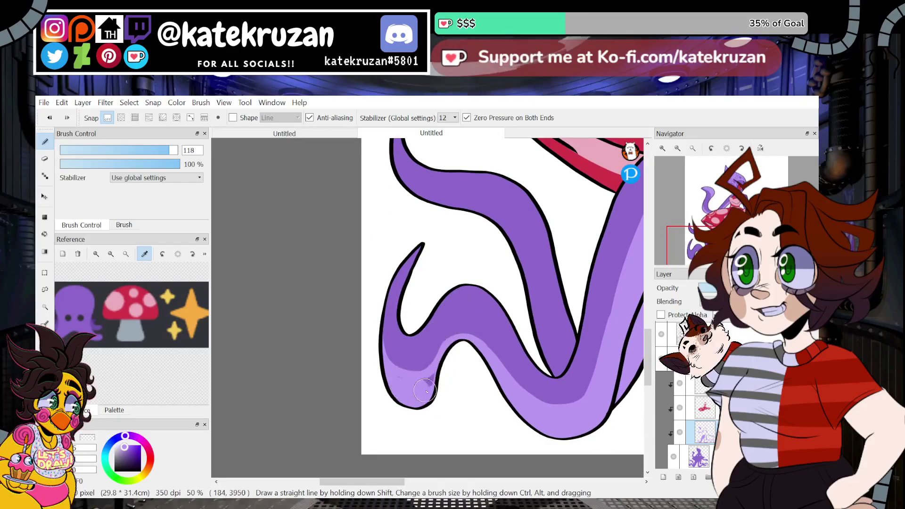
Step: Rotate the canvas and paint a light purple highlight along the underside of the wavy tentacle above the large one's curled end
{"action": "left_click_drag", "start_coordinate": [530, 187], "coordinate": [445, 265]}
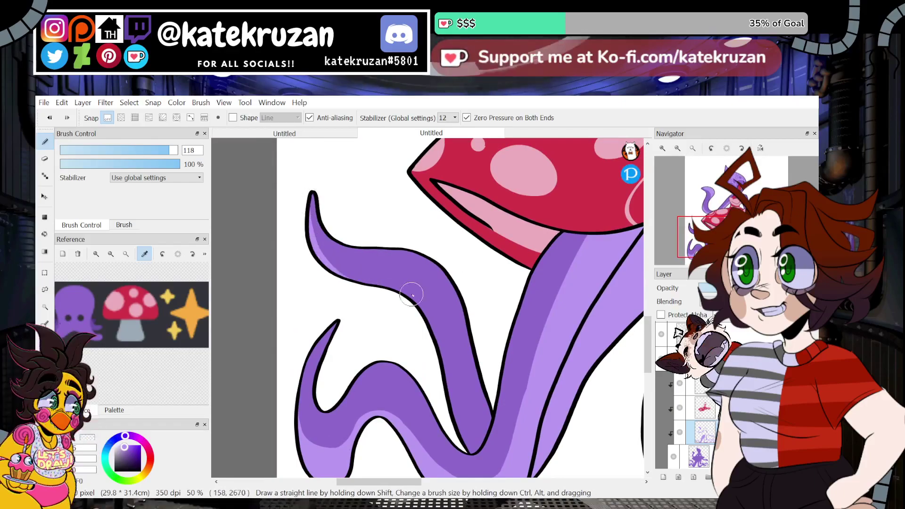
{"action": "left_click", "coordinate": [742, 148]}
{"action": "left_click", "coordinate": [711, 149]}
{"action": "left_click", "coordinate": [711, 148]}
{"action": "left_click", "coordinate": [711, 148]}
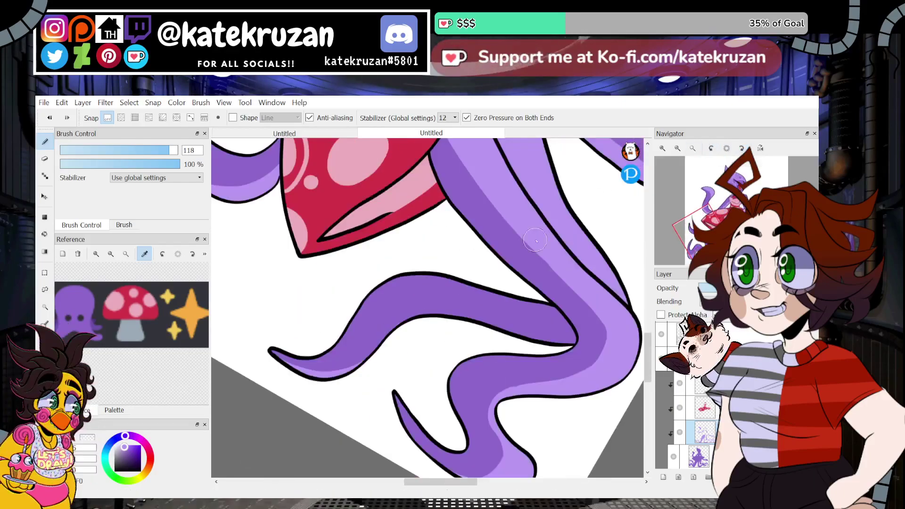
{"action": "mouse_move", "coordinate": [328, 375]}
{"action": "left_mouse_down"}
{"action": "mouse_move", "coordinate": [358, 366]}
{"action": "mouse_move", "coordinate": [417, 317]}
{"action": "mouse_move", "coordinate": [573, 336]}
{"action": "left_mouse_up"}
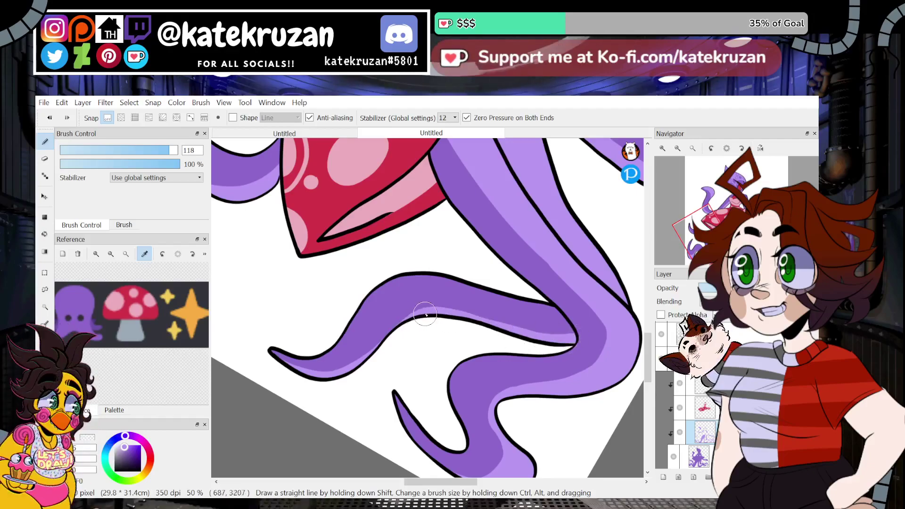
Step: Reset the canvas rotation, add a new layer above the highlights, sample a medium purple from the tentacles and set the brush size to 83
{"action": "left_click", "coordinate": [726, 149]}
{"action": "left_click", "coordinate": [678, 148]}
{"action": "left_click", "coordinate": [678, 148]}
{"action": "left_click", "coordinate": [678, 148]}
{"action": "left_click_drag", "start_coordinate": [718, 209], "coordinate": [739, 228]}
{"action": "left_click", "coordinate": [664, 477]}
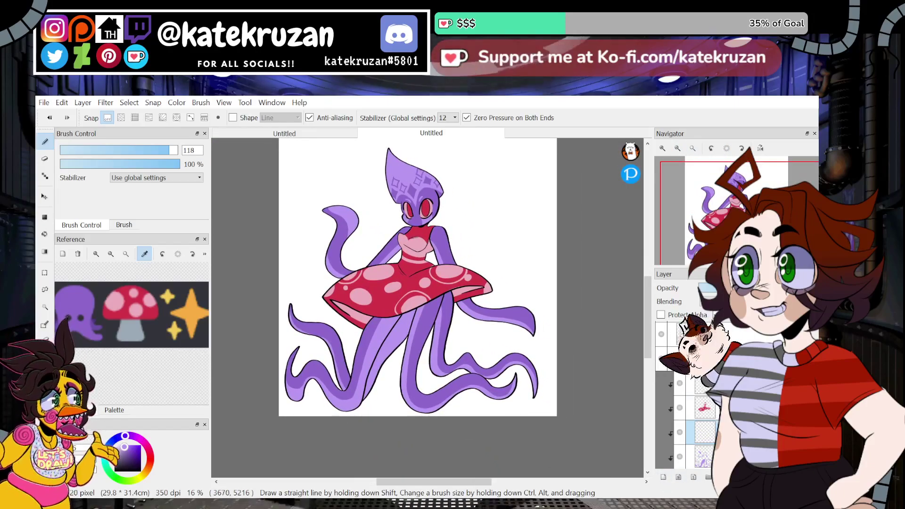
{"action": "key", "text": "g"}
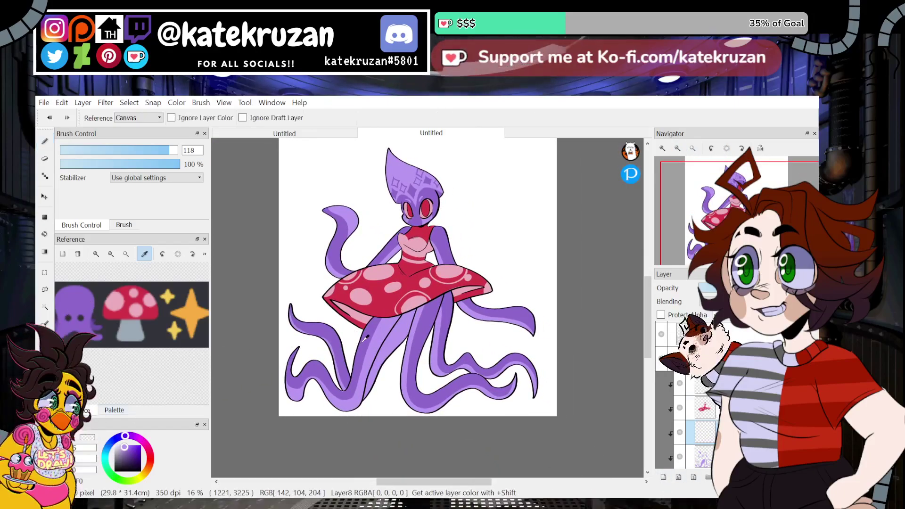
{"action": "key", "text": "b"}
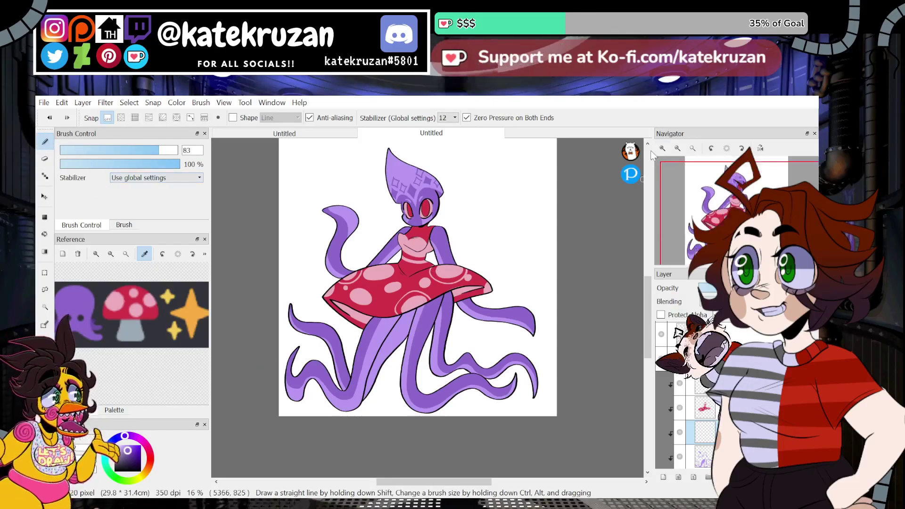
Step: Draw a row of four medium purple diamond outlines down the narrow tentacle beneath the skirt, redrawing the oversized first one smaller
{"action": "scroll", "coordinate": [428, 311], "scroll_direction": "up", "scroll_amount": 4}
{"action": "mouse_move", "coordinate": [428, 335]}
{"action": "left_mouse_down"}
{"action": "mouse_move", "coordinate": [461, 215]}
{"action": "mouse_move", "coordinate": [503, 200]}
{"action": "mouse_move", "coordinate": [450, 285]}
{"action": "left_mouse_up"}
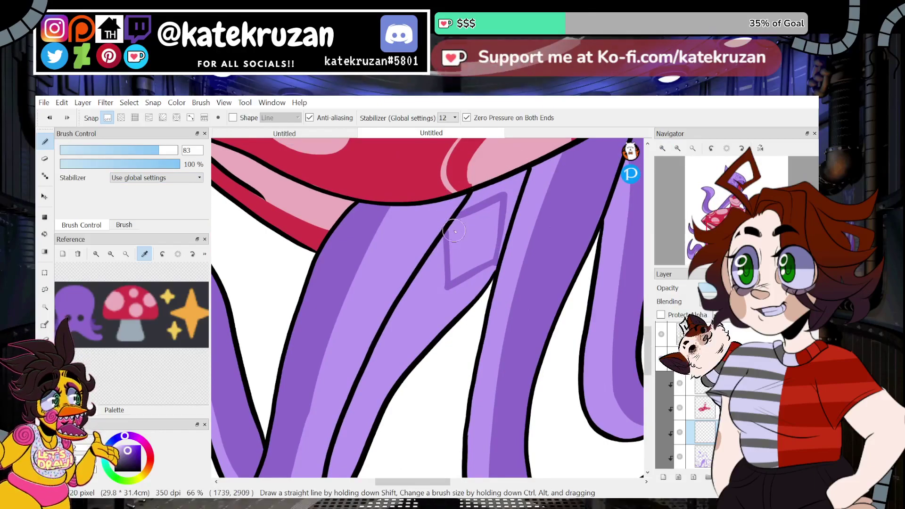
{"action": "key", "text": "ctrl+z"}
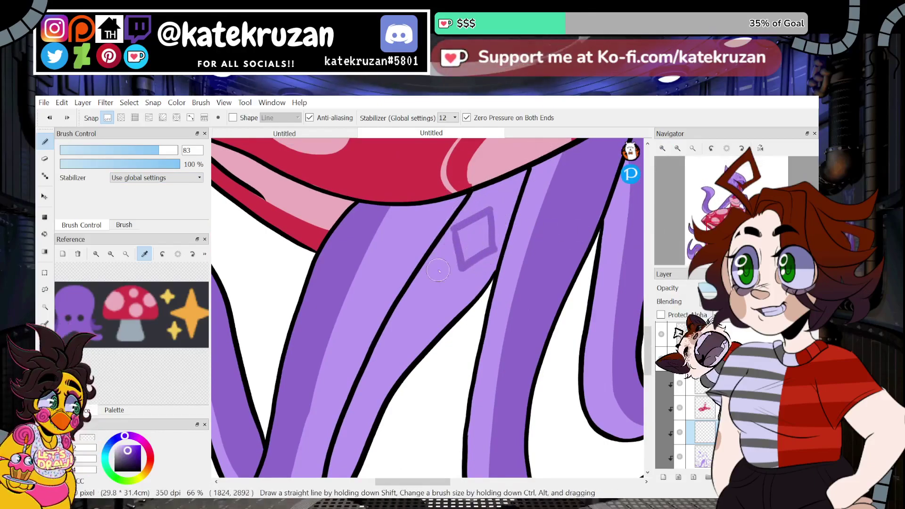
{"action": "mouse_move", "coordinate": [445, 305]}
{"action": "left_mouse_down"}
{"action": "mouse_move", "coordinate": [445, 313]}
{"action": "mouse_move", "coordinate": [410, 294]}
{"action": "mouse_move", "coordinate": [411, 324]}
{"action": "mouse_move", "coordinate": [447, 311]}
{"action": "left_mouse_up"}
{"action": "mouse_move", "coordinate": [369, 356]}
{"action": "left_mouse_down"}
{"action": "mouse_move", "coordinate": [463, 230]}
{"action": "mouse_move", "coordinate": [448, 283]}
{"action": "mouse_move", "coordinate": [479, 298]}
{"action": "left_mouse_up"}
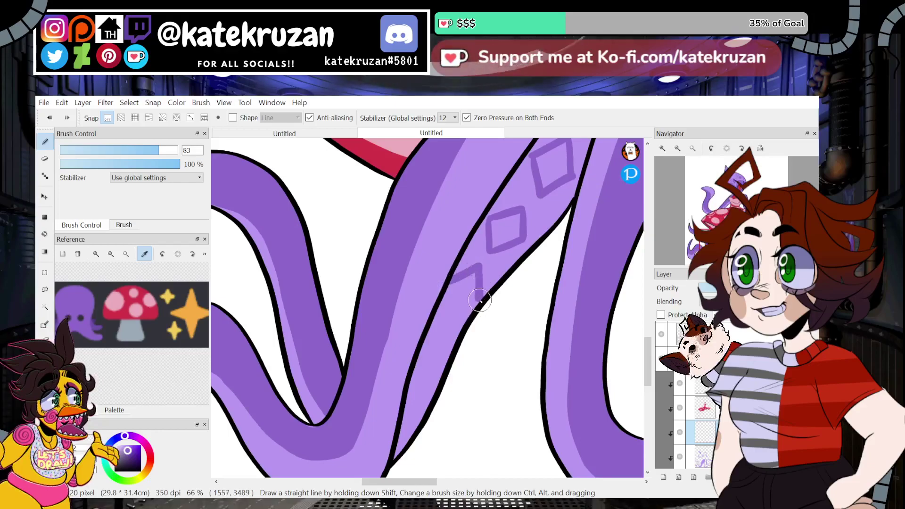
{"action": "left_click_drag", "start_coordinate": [445, 324], "coordinate": [445, 283]}
{"action": "left_click_drag", "start_coordinate": [415, 369], "coordinate": [438, 349]}
{"action": "mouse_move", "coordinate": [438, 350]}
{"action": "left_mouse_down"}
{"action": "mouse_move", "coordinate": [442, 375]}
{"action": "mouse_move", "coordinate": [425, 391]}
{"action": "left_mouse_up"}
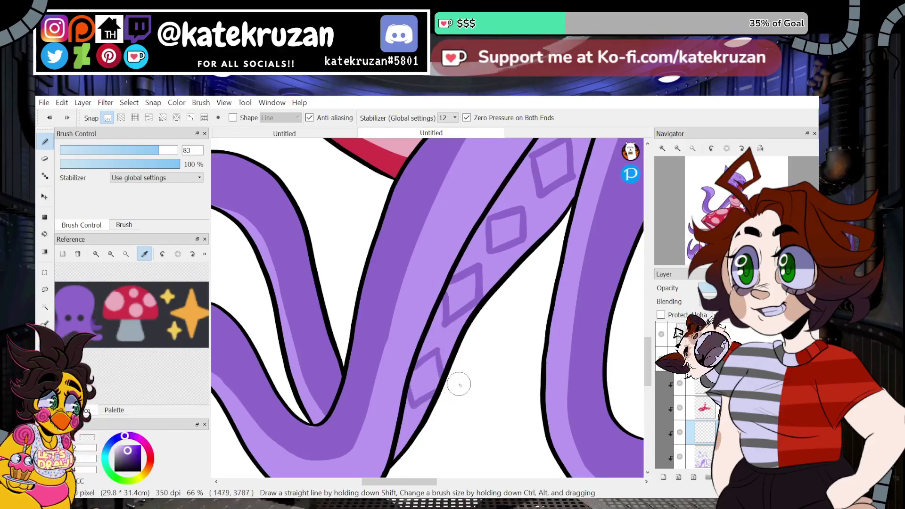
Step: Draw a medium purple diamond outline on the large front tentacle's highlight just beneath the skirt, redrawing its closing strokes once
{"action": "left_click_drag", "start_coordinate": [725, 239], "coordinate": [722, 228]}
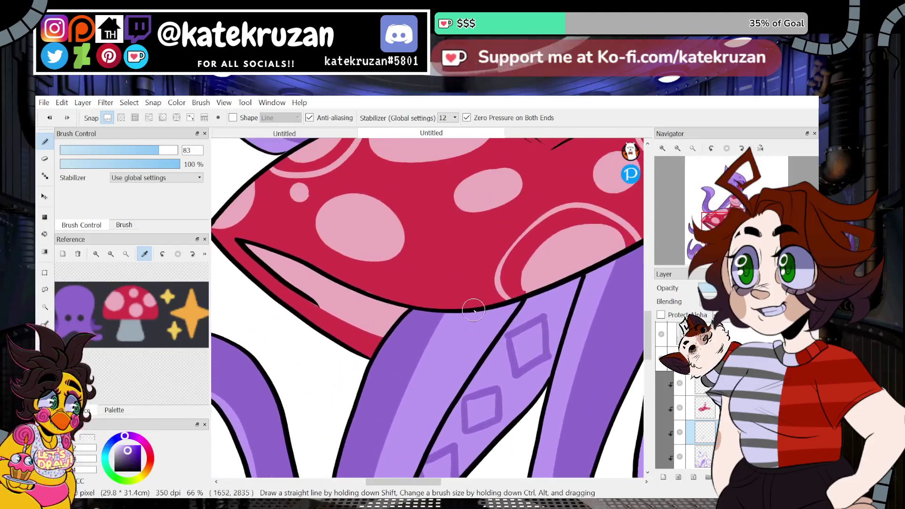
{"action": "mouse_move", "coordinate": [469, 324]}
{"action": "left_mouse_down"}
{"action": "mouse_move", "coordinate": [444, 344]}
{"action": "mouse_move", "coordinate": [455, 377]}
{"action": "left_mouse_up"}
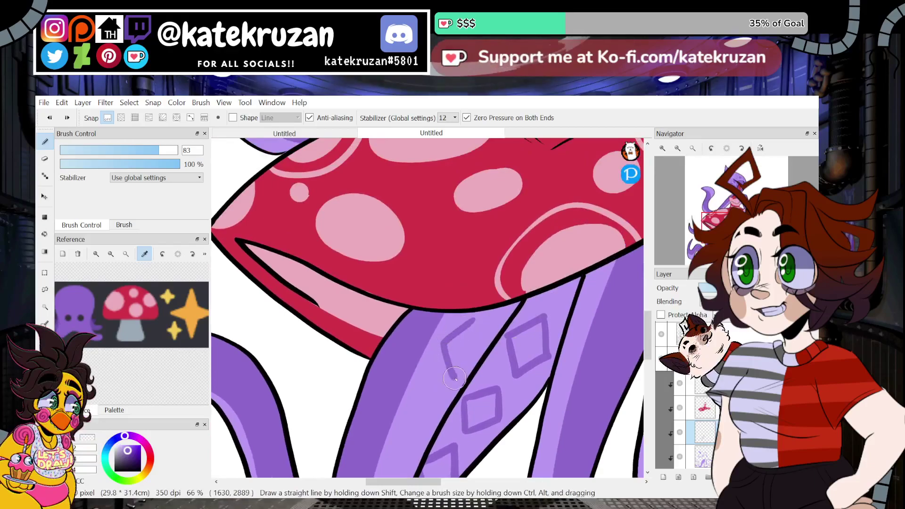
{"action": "left_click_drag", "start_coordinate": [473, 321], "coordinate": [480, 357]}
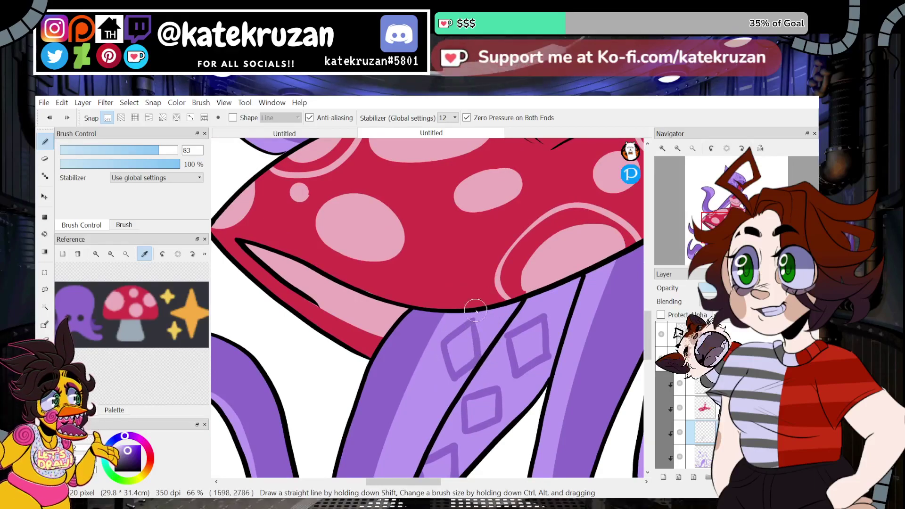
{"action": "key", "text": "ctrl+z"}
{"action": "left_click_drag", "start_coordinate": [473, 320], "coordinate": [480, 357]}
Step: Continue the medium purple diamond outlines down the large front tentacle's highlight with three more, redrawing the first of them once
{"action": "left_click_drag", "start_coordinate": [720, 231], "coordinate": [713, 241]}
{"action": "left_click_drag", "start_coordinate": [511, 288], "coordinate": [503, 328]}
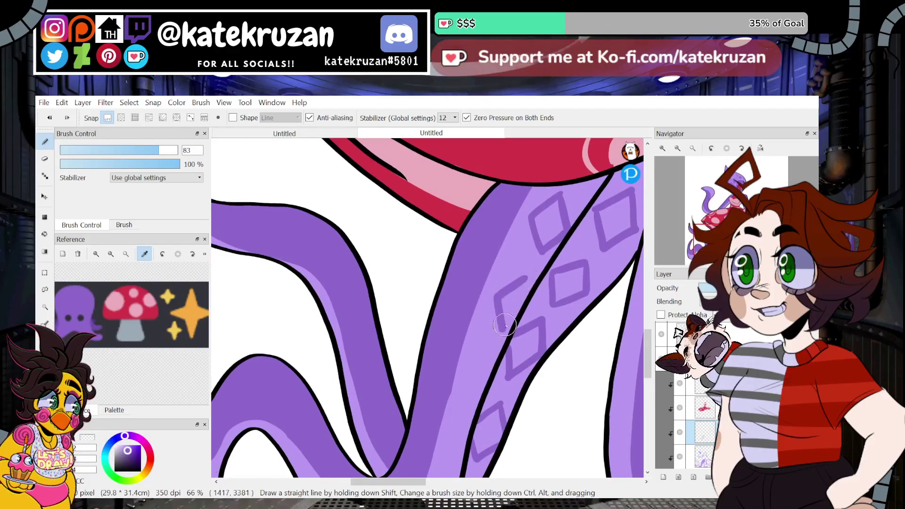
{"action": "key", "text": "ctrl+z"}
{"action": "mouse_move", "coordinate": [528, 278]}
{"action": "left_mouse_down"}
{"action": "mouse_move", "coordinate": [500, 298]}
{"action": "mouse_move", "coordinate": [503, 319]}
{"action": "left_mouse_up"}
{"action": "left_click_drag", "start_coordinate": [528, 279], "coordinate": [533, 293]}
{"action": "left_click_drag", "start_coordinate": [712, 240], "coordinate": [709, 244]}
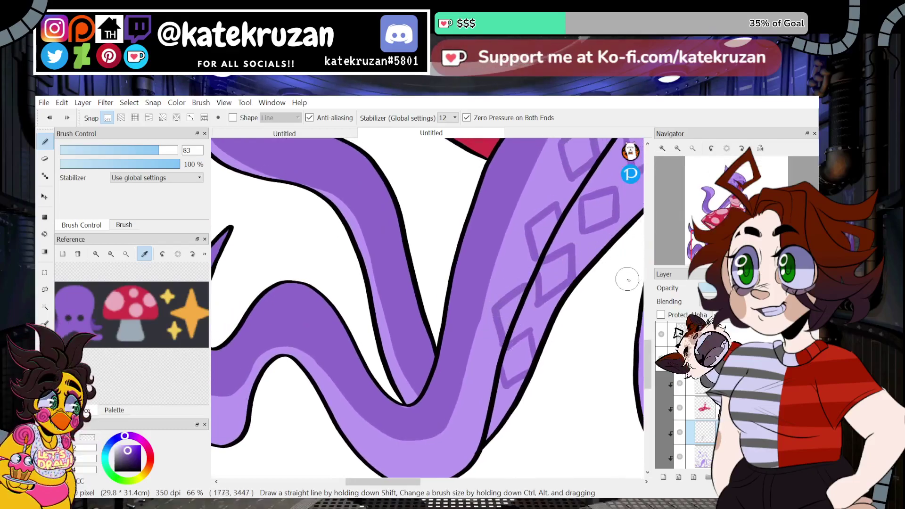
{"action": "mouse_move", "coordinate": [491, 387]}
{"action": "left_mouse_down"}
{"action": "mouse_move", "coordinate": [467, 415]}
{"action": "mouse_move", "coordinate": [477, 446]}
{"action": "left_mouse_up"}
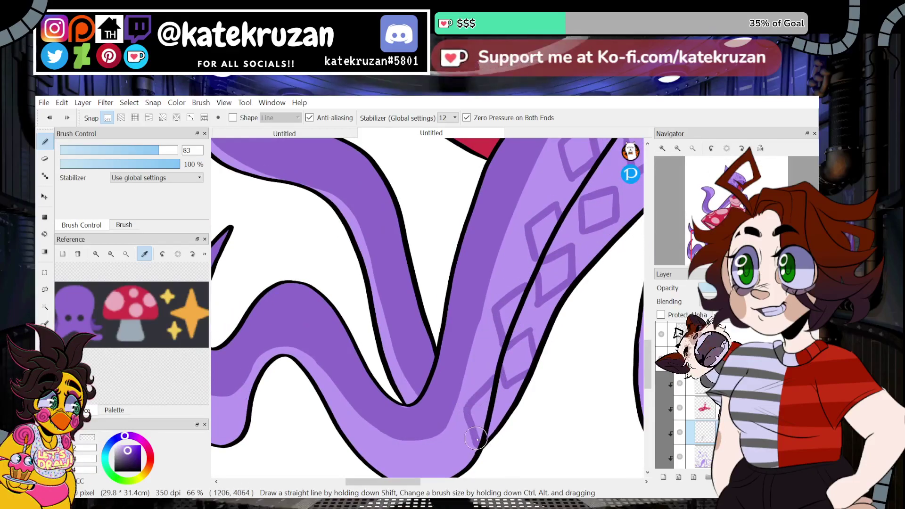
Step: Fill alternating diamonds on the large front tentacle and the narrow tentacle beside it with medium purple, including the topmost pair
{"action": "mouse_move", "coordinate": [724, 246]}
{"action": "left_mouse_down"}
{"action": "mouse_move", "coordinate": [739, 248]}
{"action": "mouse_move", "coordinate": [704, 254]}
{"action": "mouse_move", "coordinate": [737, 192]}
{"action": "mouse_move", "coordinate": [717, 245]}
{"action": "mouse_move", "coordinate": [723, 238]}
{"action": "left_mouse_up"}
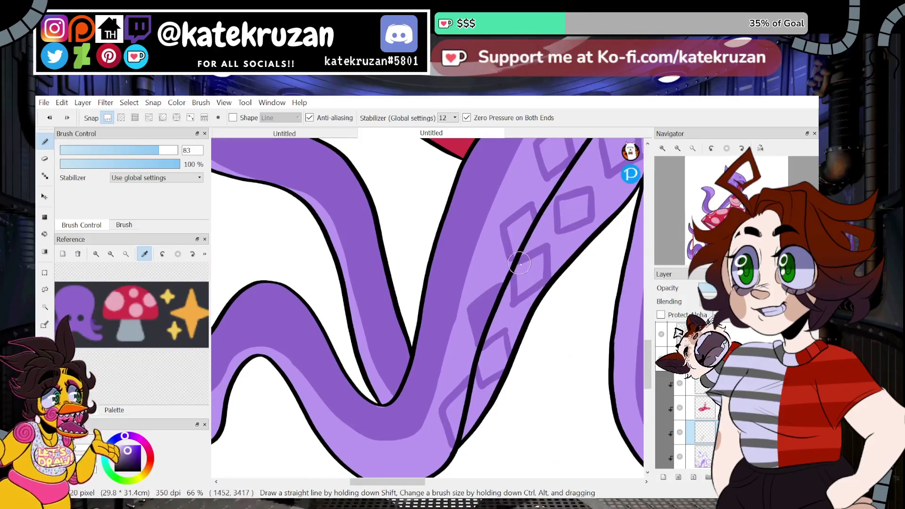
{"action": "mouse_move", "coordinate": [519, 274]}
{"action": "left_mouse_down"}
{"action": "mouse_move", "coordinate": [525, 282]}
{"action": "mouse_move", "coordinate": [540, 267]}
{"action": "mouse_move", "coordinate": [550, 276]}
{"action": "left_mouse_up"}
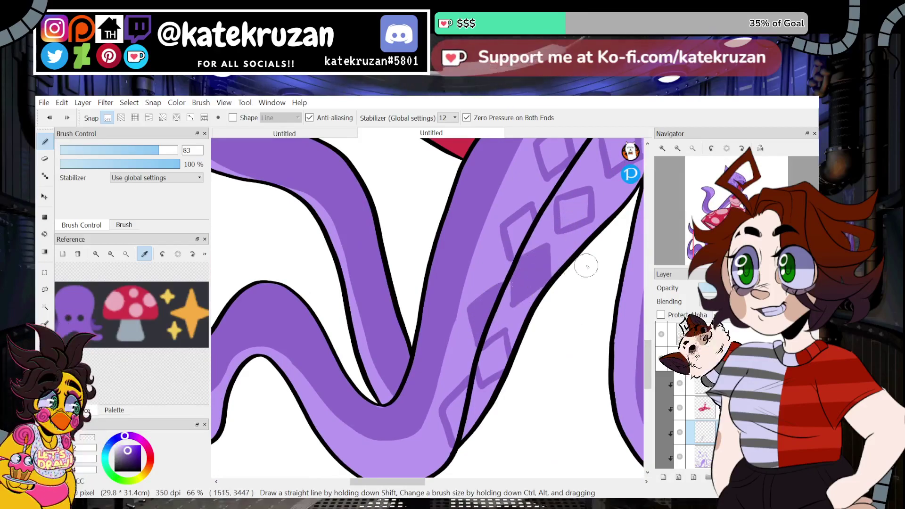
{"action": "scroll", "coordinate": [517, 368], "scroll_direction": "up", "scroll_amount": 5}
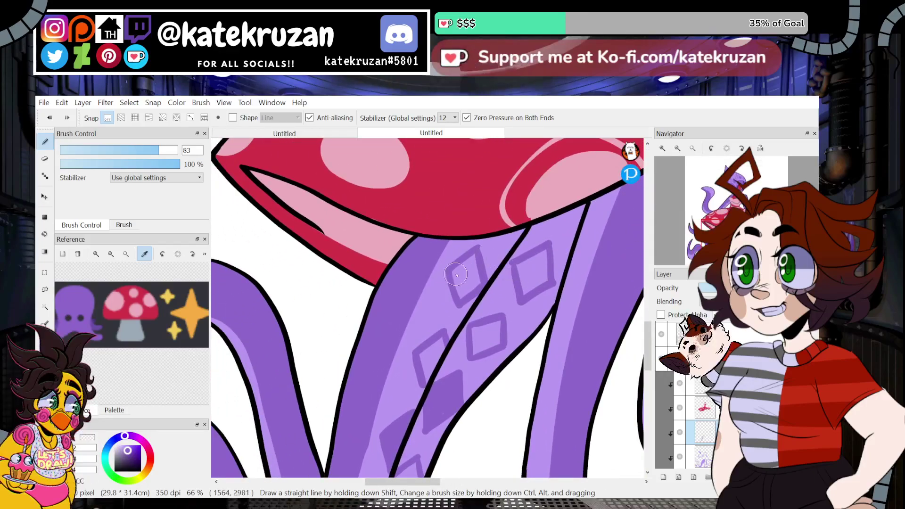
{"action": "mouse_move", "coordinate": [457, 275]}
{"action": "left_mouse_down"}
{"action": "mouse_move", "coordinate": [465, 283]}
{"action": "mouse_move", "coordinate": [476, 269]}
{"action": "mouse_move", "coordinate": [479, 286]}
{"action": "mouse_move", "coordinate": [547, 280]}
{"action": "left_mouse_up"}
Step: Paint alternating filled and outlined diamonds around the large front tentacle's lower bend and along its underside to the curled end
{"action": "mouse_move", "coordinate": [721, 259]}
{"action": "left_mouse_down"}
{"action": "mouse_move", "coordinate": [726, 237]}
{"action": "mouse_move", "coordinate": [720, 258]}
{"action": "mouse_move", "coordinate": [705, 256]}
{"action": "left_mouse_up"}
{"action": "mouse_move", "coordinate": [531, 384]}
{"action": "left_mouse_down"}
{"action": "mouse_move", "coordinate": [490, 375]}
{"action": "mouse_move", "coordinate": [460, 396]}
{"action": "mouse_move", "coordinate": [501, 377]}
{"action": "mouse_move", "coordinate": [469, 396]}
{"action": "mouse_move", "coordinate": [473, 406]}
{"action": "mouse_move", "coordinate": [536, 391]}
{"action": "left_mouse_up"}
{"action": "key", "text": "ctrl+z"}
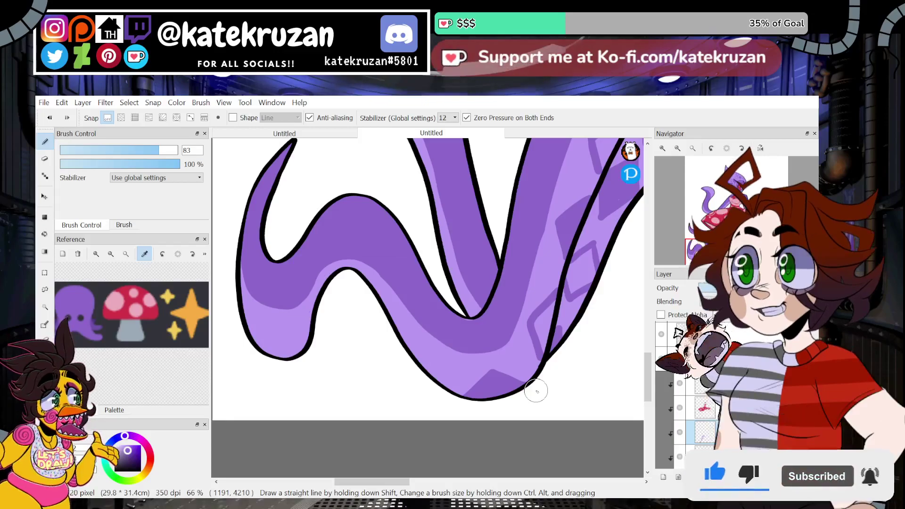
{"action": "mouse_move", "coordinate": [467, 345]}
{"action": "left_mouse_down"}
{"action": "mouse_move", "coordinate": [526, 367]}
{"action": "mouse_move", "coordinate": [565, 330]}
{"action": "left_mouse_up"}
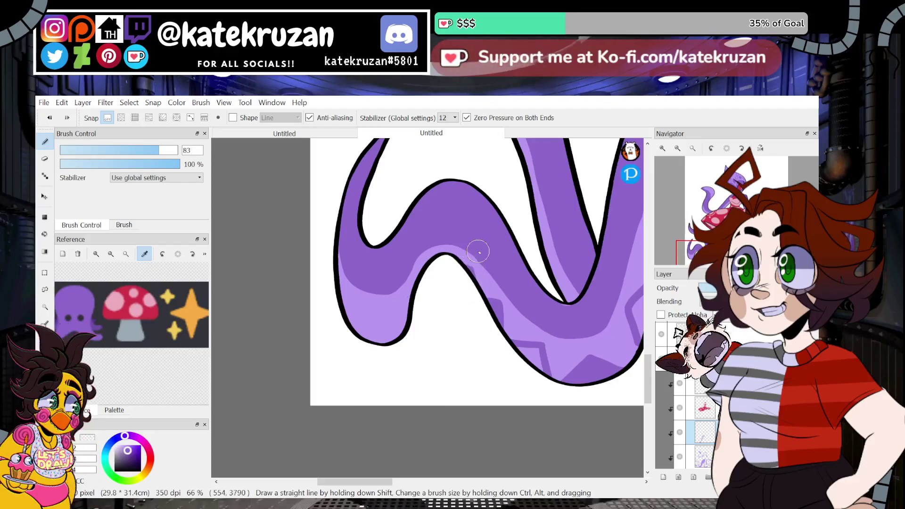
{"action": "mouse_move", "coordinate": [415, 303]}
{"action": "left_mouse_down"}
{"action": "mouse_move", "coordinate": [388, 310]}
{"action": "mouse_move", "coordinate": [390, 339]}
{"action": "left_mouse_up"}
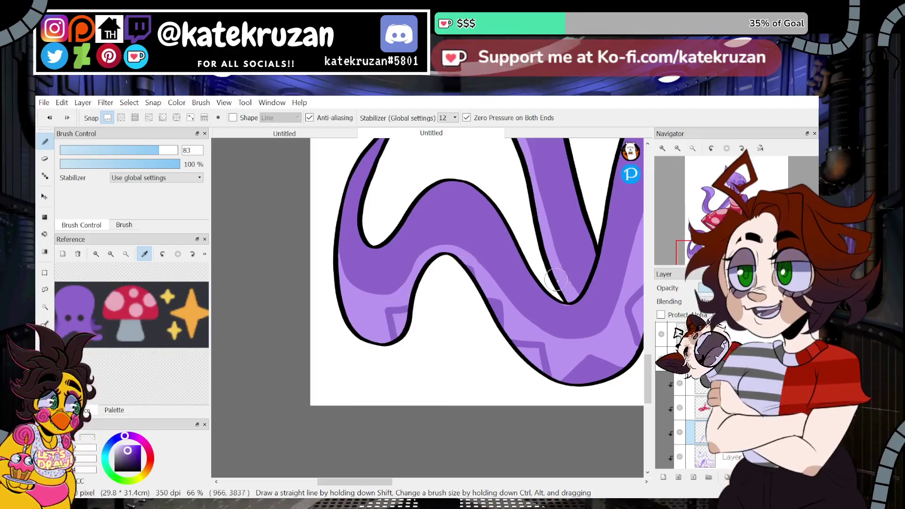
{"action": "mouse_move", "coordinate": [338, 315]}
{"action": "left_mouse_down"}
{"action": "mouse_move", "coordinate": [366, 313]}
{"action": "mouse_move", "coordinate": [368, 336]}
{"action": "mouse_move", "coordinate": [364, 306]}
{"action": "mouse_move", "coordinate": [348, 321]}
{"action": "mouse_move", "coordinate": [363, 334]}
{"action": "left_mouse_up"}
Step: Paint small medium purple diamond markings along the underside highlight of the wavy tentacle above the large one's curled end
{"action": "left_click", "coordinate": [678, 148]}
{"action": "left_click", "coordinate": [678, 148]}
{"action": "mouse_move", "coordinate": [707, 236]}
{"action": "left_mouse_down"}
{"action": "mouse_move", "coordinate": [725, 225]}
{"action": "mouse_move", "coordinate": [707, 246]}
{"action": "left_mouse_up"}
{"action": "scroll", "coordinate": [527, 363], "scroll_direction": "up", "scroll_amount": 3}
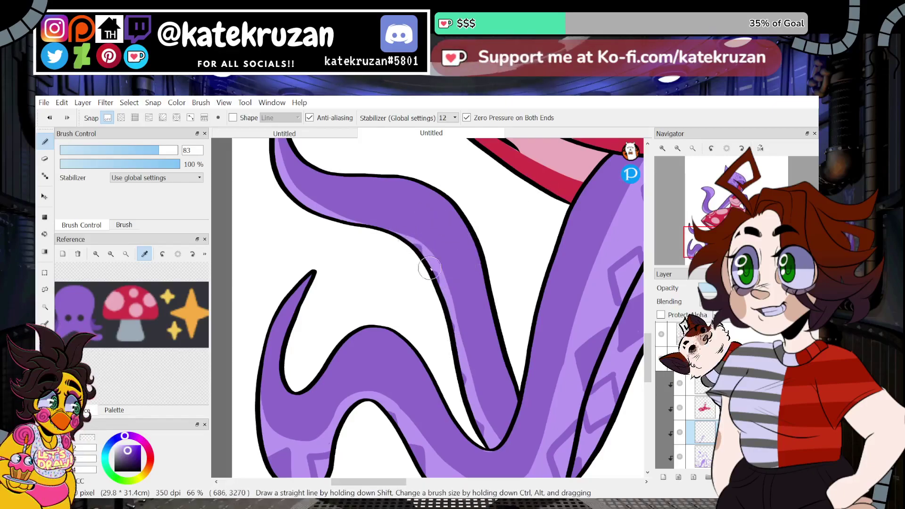
{"action": "left_click_drag", "start_coordinate": [709, 234], "coordinate": [688, 235]}
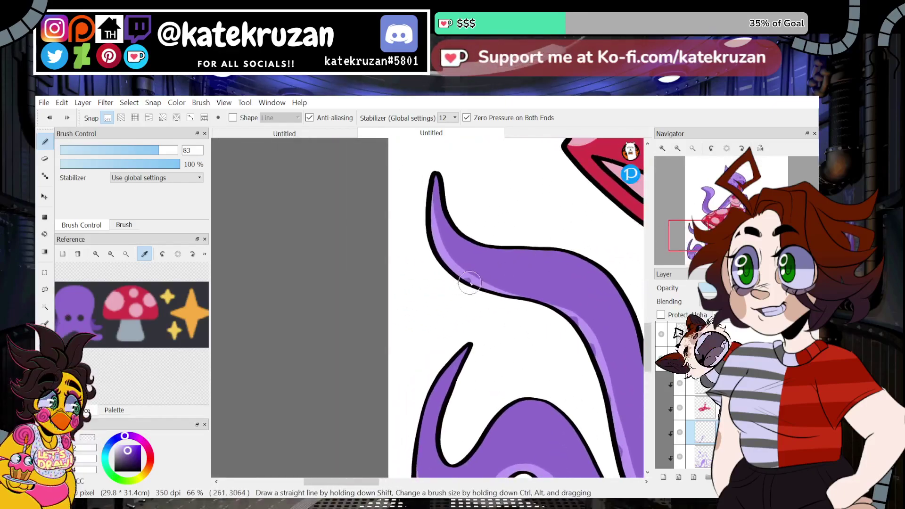
Step: Add medium purple diamond outlines to the head's highlights and to the highlight at the raised tentacle's tip
{"action": "left_click", "coordinate": [677, 149]}
{"action": "left_click", "coordinate": [677, 148]}
{"action": "left_click", "coordinate": [677, 148]}
{"action": "left_click_drag", "start_coordinate": [706, 224], "coordinate": [716, 203]}
{"action": "scroll", "coordinate": [450, 306], "scroll_direction": "up", "scroll_amount": 2}
{"action": "left_click", "coordinate": [664, 149]}
{"action": "left_click", "coordinate": [663, 149]}
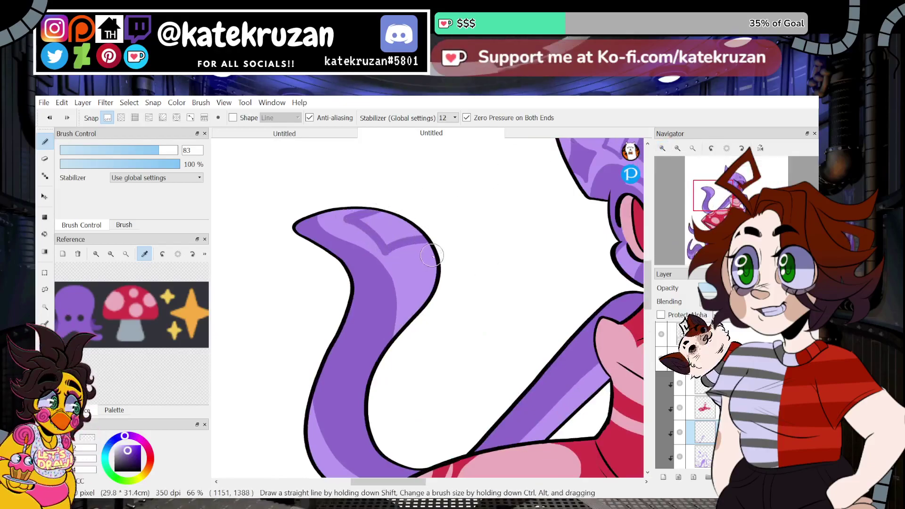
Step: Paint a filled medium purple diamond below the outlined one on the raised tentacle's highlight, redoing the first attempt
{"action": "left_click_drag", "start_coordinate": [422, 275], "coordinate": [423, 307]}
{"action": "left_click_drag", "start_coordinate": [432, 265], "coordinate": [437, 250]}
{"action": "left_click_drag", "start_coordinate": [414, 301], "coordinate": [417, 312]}
{"action": "key", "text": "ctrl+z"}
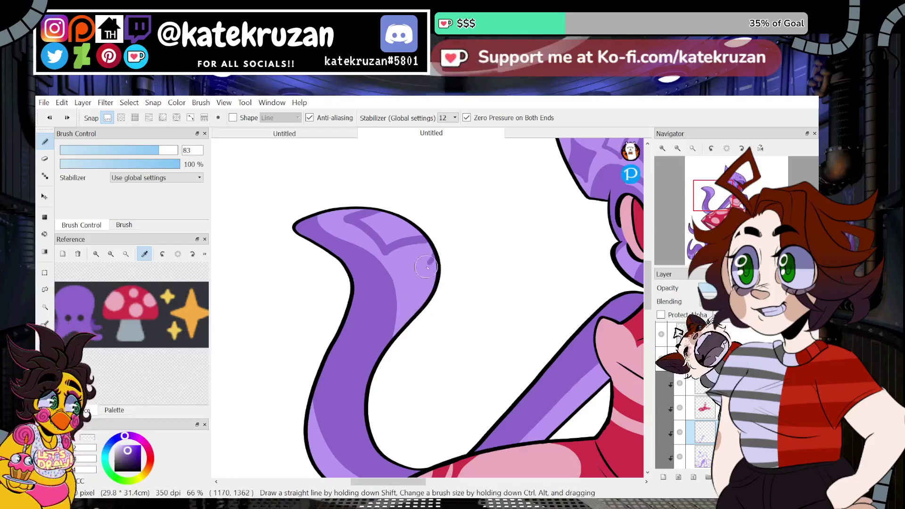
{"action": "left_click_drag", "start_coordinate": [439, 258], "coordinate": [410, 325]}
{"action": "left_click_drag", "start_coordinate": [414, 286], "coordinate": [416, 293]}
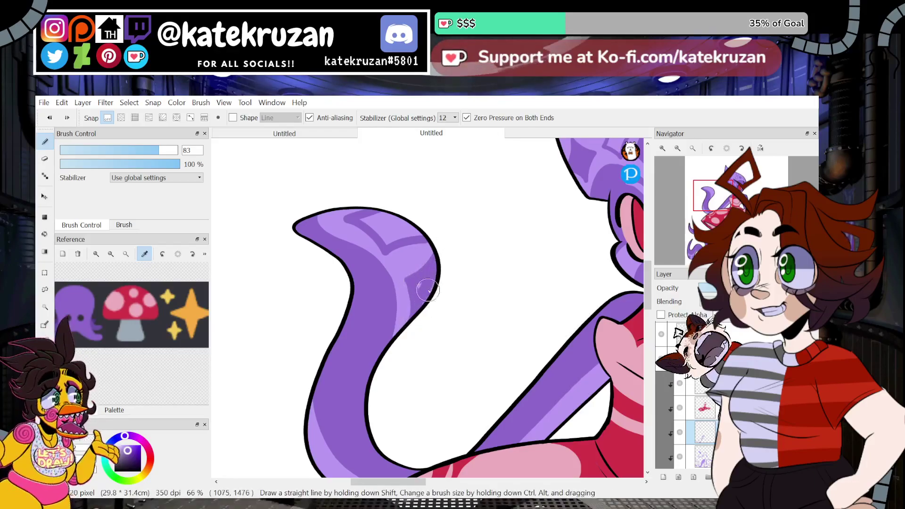
Step: Paint medium purple diamond markings along the raised tentacle's lower bend and down the highlights of both arms
{"action": "left_click", "coordinate": [705, 216]}
{"action": "left_click_drag", "start_coordinate": [705, 216], "coordinate": [705, 206]}
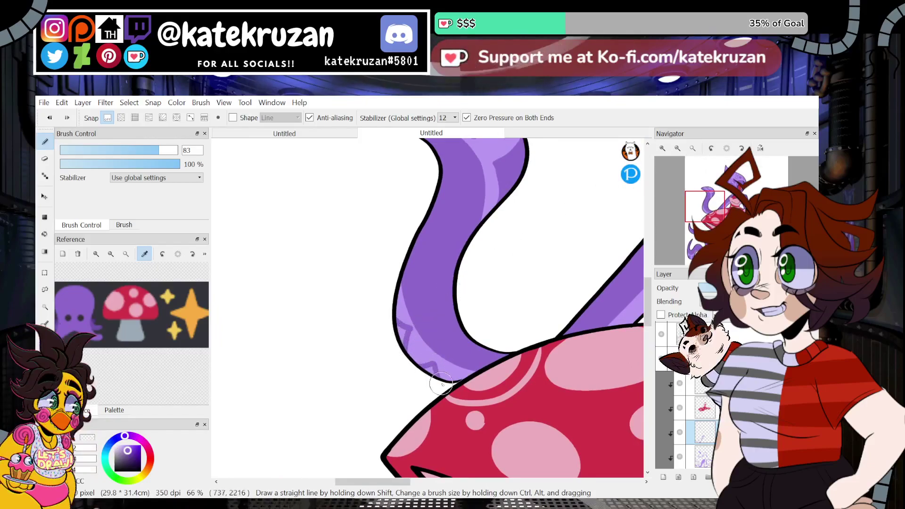
{"action": "left_click_drag", "start_coordinate": [719, 216], "coordinate": [723, 206]}
{"action": "key", "text": "ctrl+z"}
{"action": "mouse_move", "coordinate": [488, 277]}
{"action": "left_mouse_down"}
{"action": "mouse_move", "coordinate": [491, 287]}
{"action": "mouse_move", "coordinate": [510, 261]}
{"action": "mouse_move", "coordinate": [436, 325]}
{"action": "left_mouse_up"}
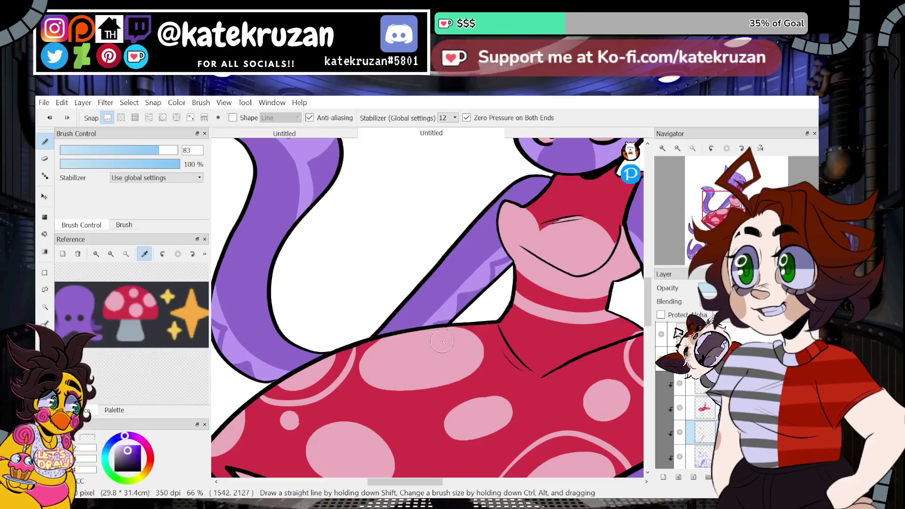
{"action": "left_click_drag", "start_coordinate": [580, 293], "coordinate": [384, 283]}
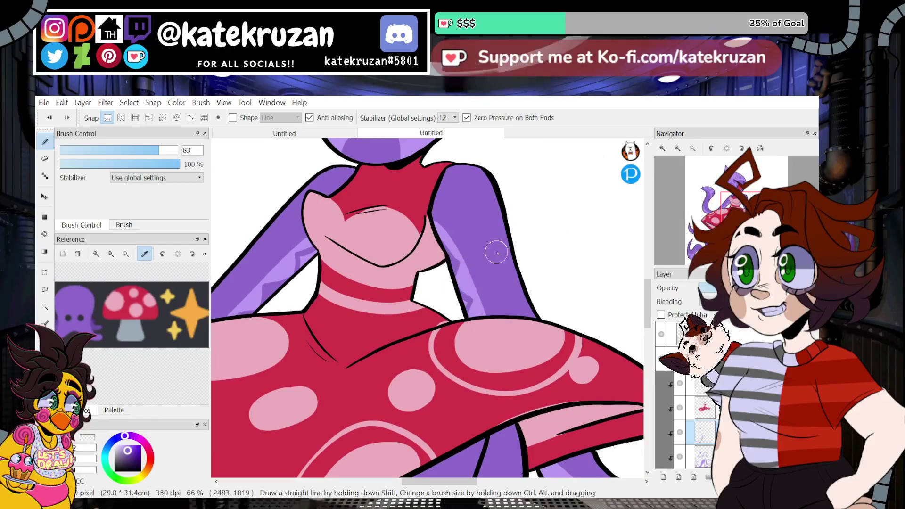
Step: Paint alternating outlined and filled partial diamonds down the upper highlight of the tentacle directly beside the narrow diamond-patterned one
{"action": "scroll", "coordinate": [510, 336], "scroll_direction": "down", "scroll_amount": 10}
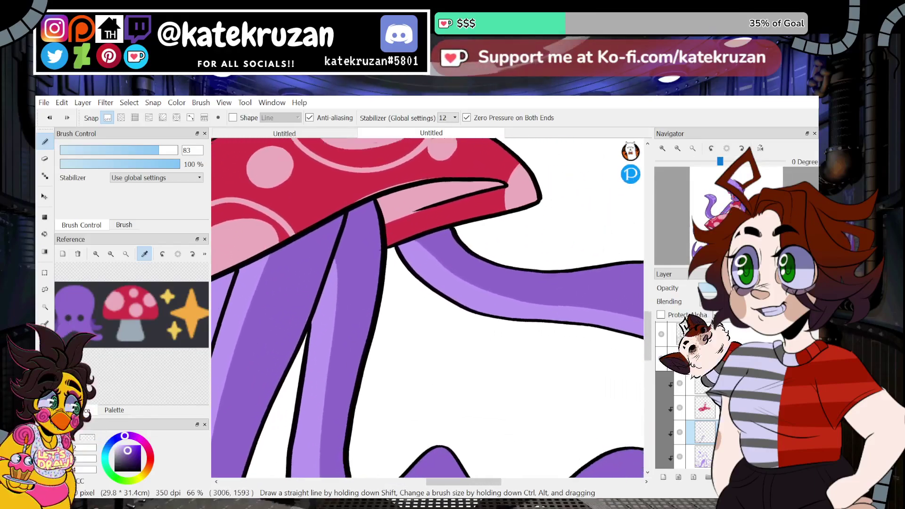
{"action": "scroll", "coordinate": [477, 304], "scroll_direction": "up", "scroll_amount": 5}
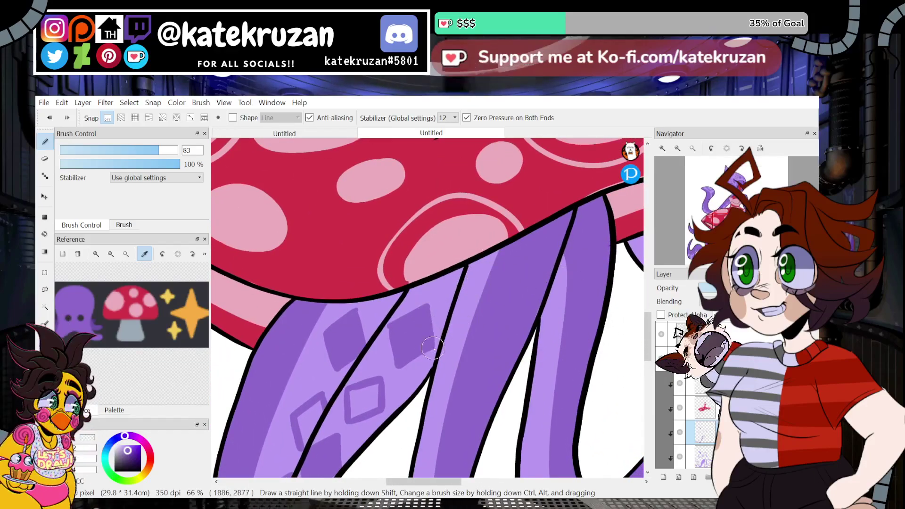
{"action": "mouse_move", "coordinate": [448, 319]}
{"action": "left_mouse_down"}
{"action": "mouse_move", "coordinate": [463, 314]}
{"action": "mouse_move", "coordinate": [467, 341]}
{"action": "left_mouse_up"}
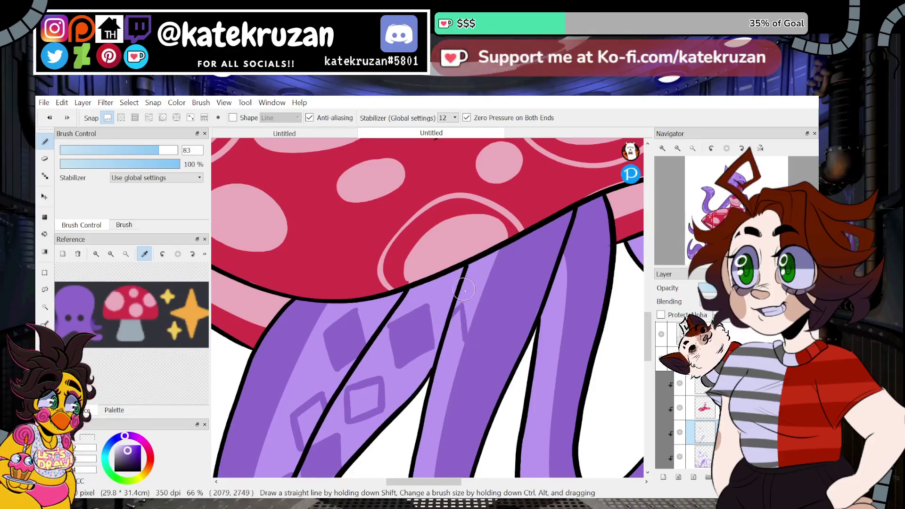
{"action": "left_click_drag", "start_coordinate": [453, 307], "coordinate": [439, 362]}
{"action": "mouse_move", "coordinate": [492, 261]}
{"action": "left_mouse_down"}
{"action": "mouse_move", "coordinate": [535, 237]}
{"action": "mouse_move", "coordinate": [531, 261]}
{"action": "mouse_move", "coordinate": [510, 268]}
{"action": "left_mouse_up"}
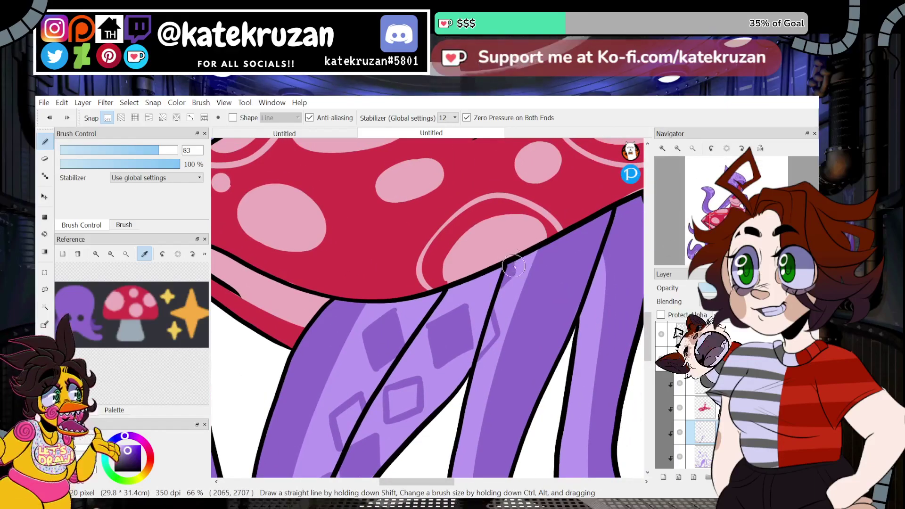
{"action": "scroll", "coordinate": [461, 278], "scroll_direction": "down", "scroll_amount": 5}
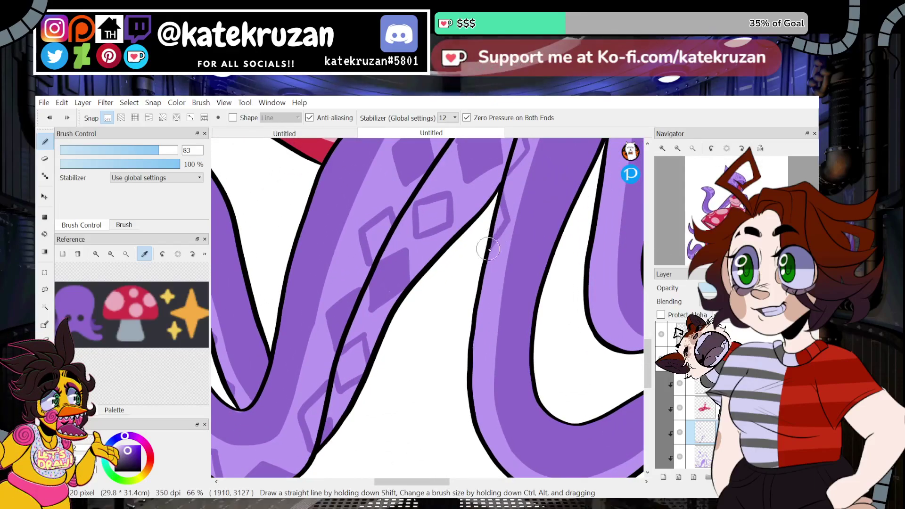
{"action": "left_click_drag", "start_coordinate": [487, 252], "coordinate": [498, 225]}
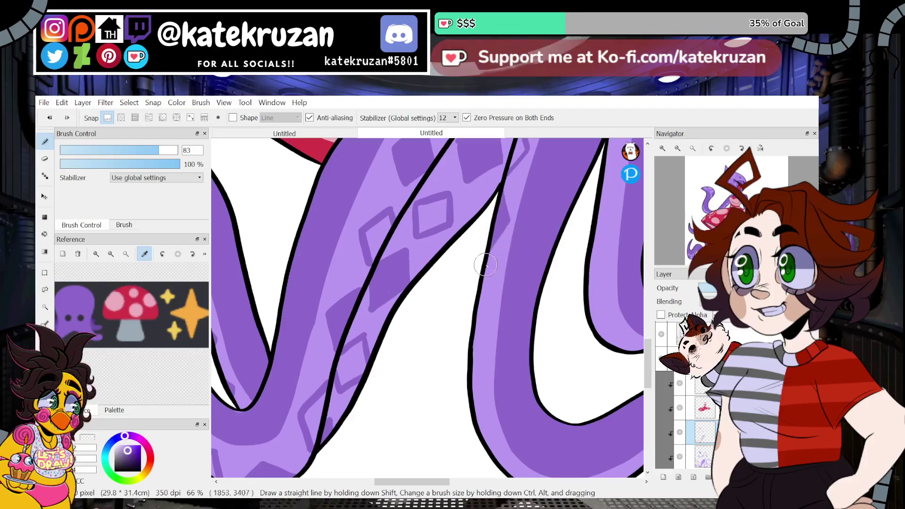
Step: Continue the diamond markings down that tentacle, around its lower bend and along its underside to the curled tip
{"action": "scroll", "coordinate": [513, 314], "scroll_direction": "down", "scroll_amount": 5}
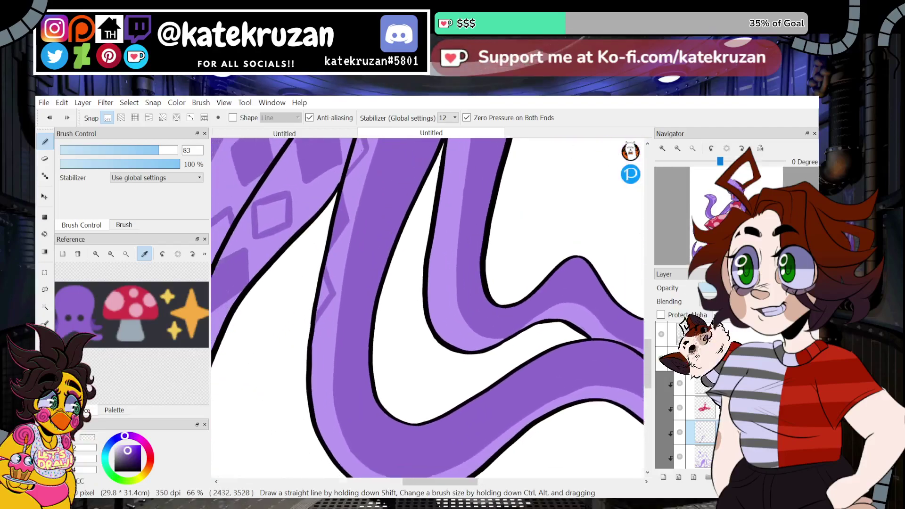
{"action": "mouse_move", "coordinate": [397, 234]}
{"action": "left_mouse_down"}
{"action": "mouse_move", "coordinate": [411, 272]}
{"action": "mouse_move", "coordinate": [398, 302]}
{"action": "left_mouse_up"}
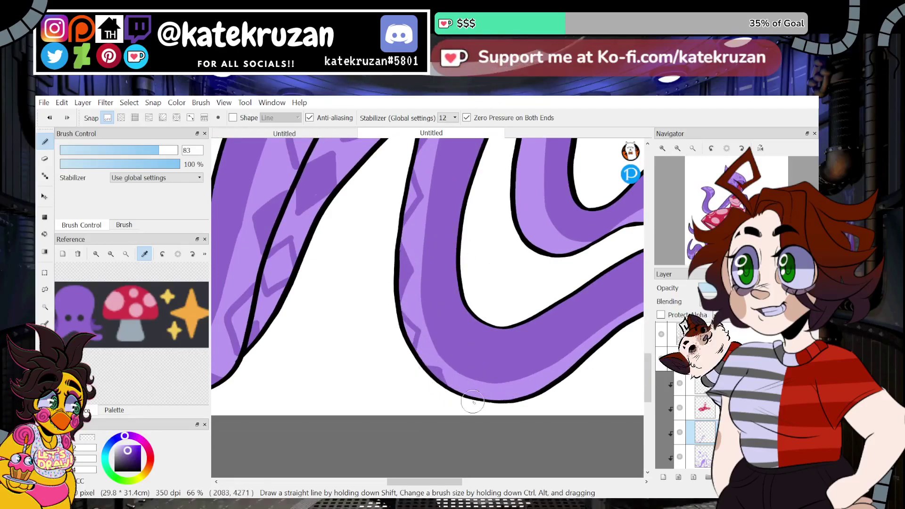
{"action": "mouse_move", "coordinate": [514, 402]}
{"action": "left_mouse_down"}
{"action": "mouse_move", "coordinate": [542, 390]}
{"action": "mouse_move", "coordinate": [530, 394]}
{"action": "left_mouse_up"}
{"action": "left_click", "coordinate": [739, 253]}
{"action": "left_click_drag", "start_coordinate": [739, 257], "coordinate": [744, 257]}
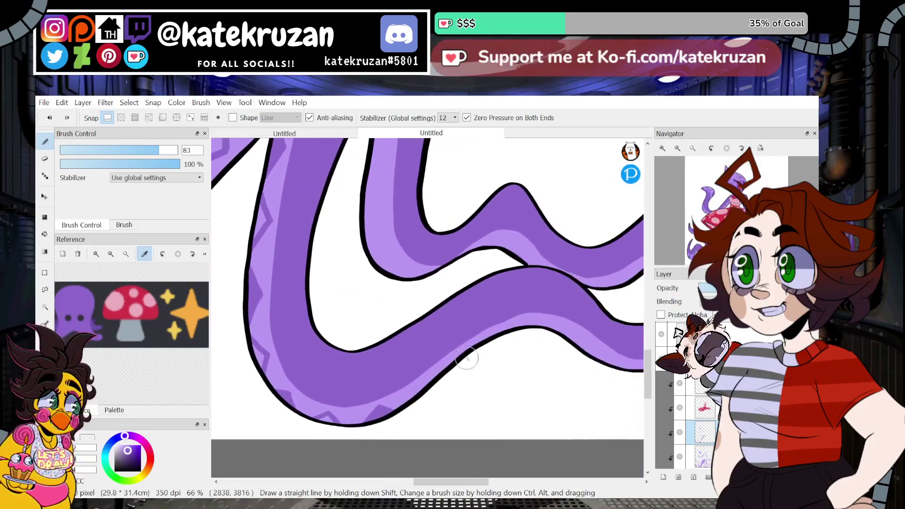
{"action": "mouse_move", "coordinate": [415, 400]}
{"action": "left_mouse_down"}
{"action": "mouse_move", "coordinate": [429, 379]}
{"action": "mouse_move", "coordinate": [472, 349]}
{"action": "left_mouse_up"}
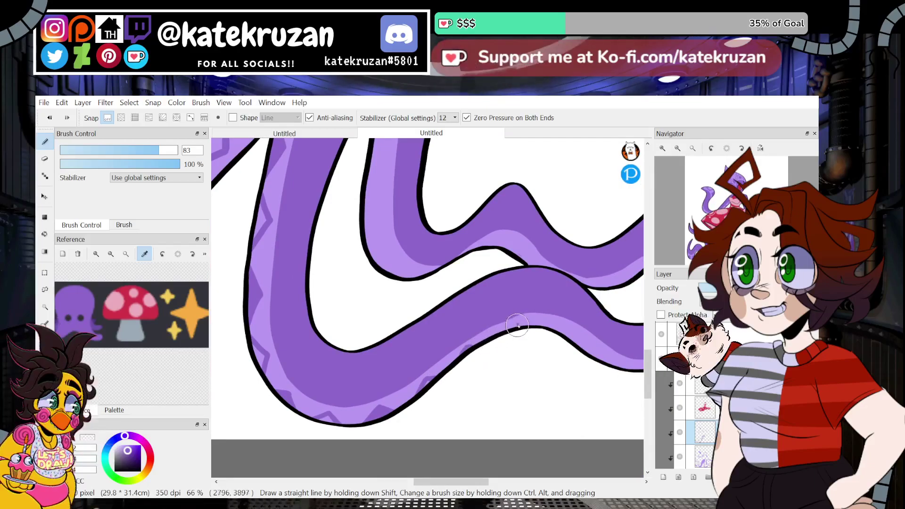
{"action": "left_click", "coordinate": [760, 253]}
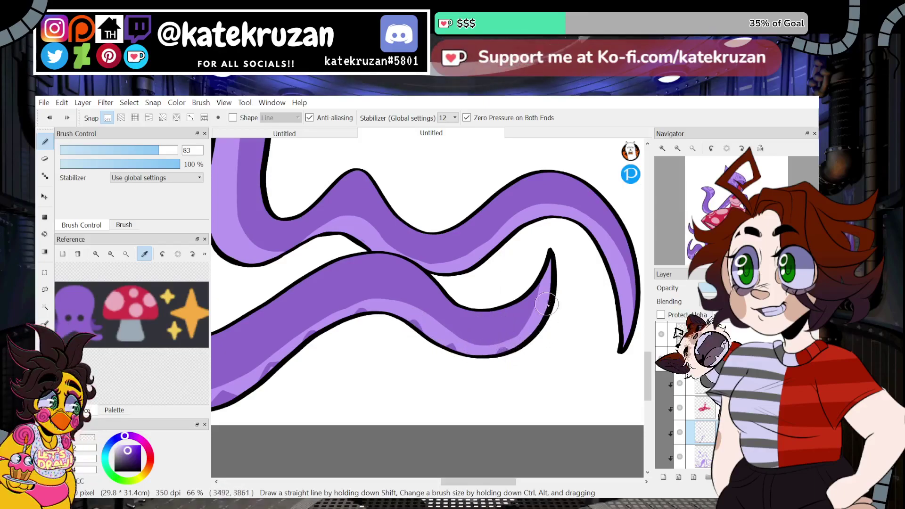
Step: Add the last marking at the curled tip and paint alternating outlined and filled diamonds down the neighbouring thin tentacle's upper highlight
{"action": "left_click", "coordinate": [678, 148]}
{"action": "left_click", "coordinate": [677, 148]}
{"action": "left_click_drag", "start_coordinate": [736, 213], "coordinate": [735, 219]}
{"action": "left_click_drag", "start_coordinate": [552, 397], "coordinate": [541, 361]}
{"action": "mouse_move", "coordinate": [739, 231]}
{"action": "left_mouse_down"}
{"action": "mouse_move", "coordinate": [743, 244]}
{"action": "mouse_move", "coordinate": [764, 243]}
{"action": "mouse_move", "coordinate": [763, 254]}
{"action": "mouse_move", "coordinate": [746, 235]}
{"action": "left_mouse_up"}
{"action": "left_click", "coordinate": [662, 149]}
{"action": "left_click", "coordinate": [663, 149]}
{"action": "left_click", "coordinate": [663, 149]}
{"action": "left_click", "coordinate": [663, 149]}
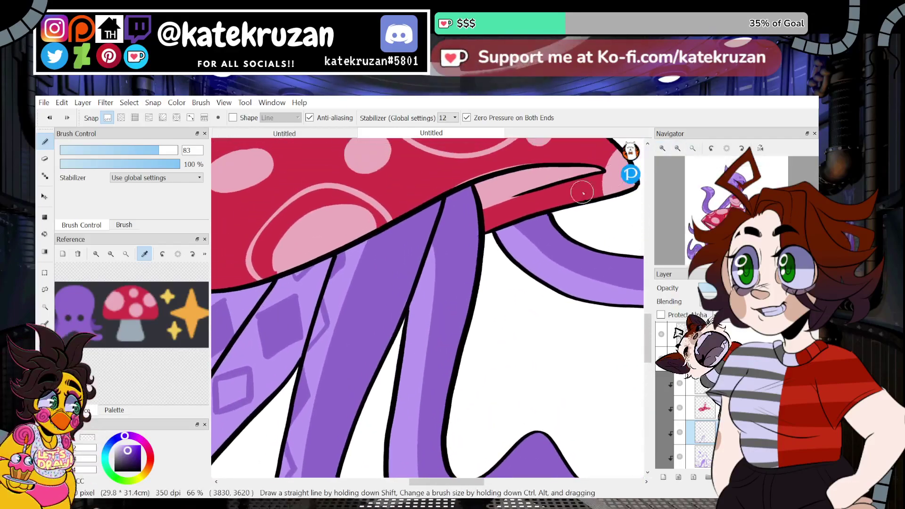
{"action": "mouse_move", "coordinate": [442, 282]}
{"action": "left_mouse_down"}
{"action": "mouse_move", "coordinate": [403, 331]}
{"action": "mouse_move", "coordinate": [417, 362]}
{"action": "mouse_move", "coordinate": [394, 386]}
{"action": "mouse_move", "coordinate": [407, 363]}
{"action": "left_mouse_up"}
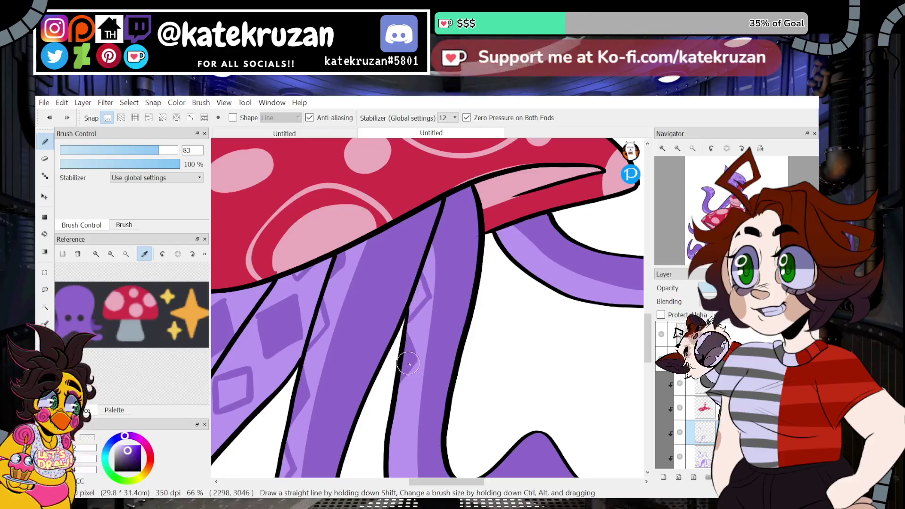
{"action": "mouse_move", "coordinate": [500, 358]}
{"action": "left_mouse_down"}
{"action": "mouse_move", "coordinate": [520, 199]}
{"action": "mouse_move", "coordinate": [520, 227]}
{"action": "left_mouse_up"}
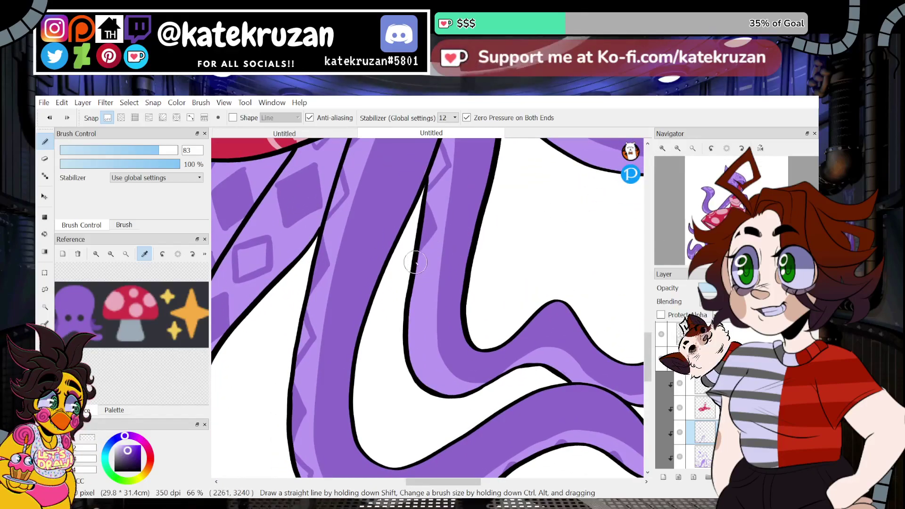
{"action": "left_click_drag", "start_coordinate": [416, 264], "coordinate": [426, 290]}
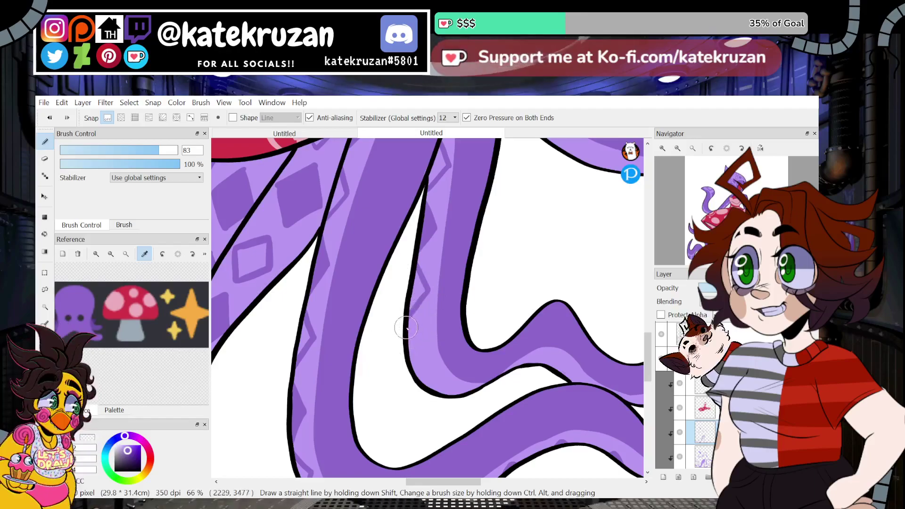
{"action": "mouse_move", "coordinate": [406, 330]}
{"action": "left_mouse_down"}
{"action": "mouse_move", "coordinate": [428, 355]}
{"action": "mouse_move", "coordinate": [417, 364]}
{"action": "mouse_move", "coordinate": [408, 340]}
{"action": "mouse_move", "coordinate": [415, 360]}
{"action": "mouse_move", "coordinate": [424, 354]}
{"action": "mouse_move", "coordinate": [422, 380]}
{"action": "left_mouse_up"}
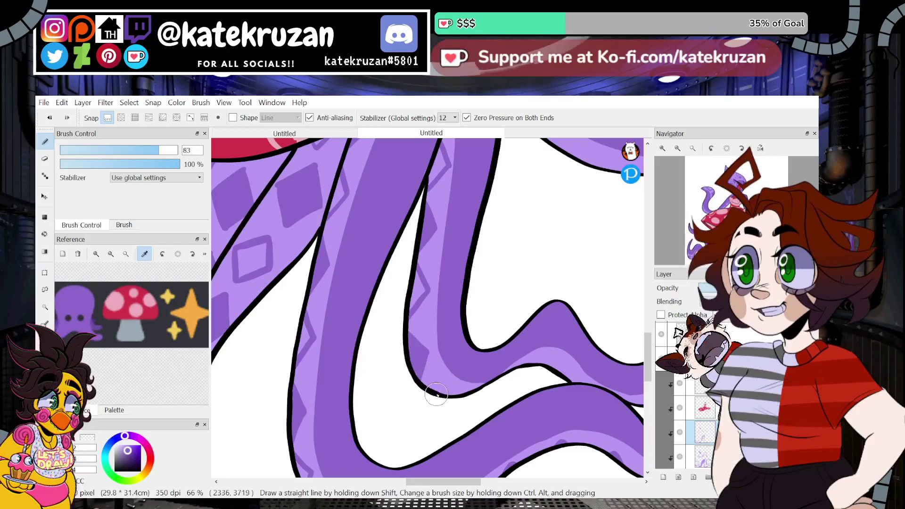
Step: Continue the diamond markings around that thin tentacle's lower bend and along its underside highlight to the pointed tip
{"action": "mouse_move", "coordinate": [539, 365]}
{"action": "left_mouse_down"}
{"action": "mouse_move", "coordinate": [554, 356]}
{"action": "mouse_move", "coordinate": [559, 371]}
{"action": "left_mouse_up"}
{"action": "left_click_drag", "start_coordinate": [744, 240], "coordinate": [754, 249]}
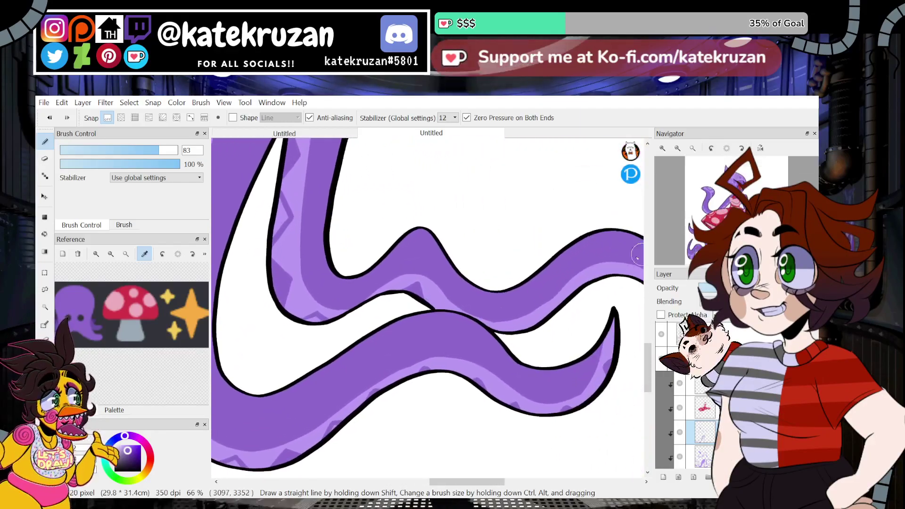
{"action": "left_click_drag", "start_coordinate": [543, 330], "coordinate": [411, 336]}
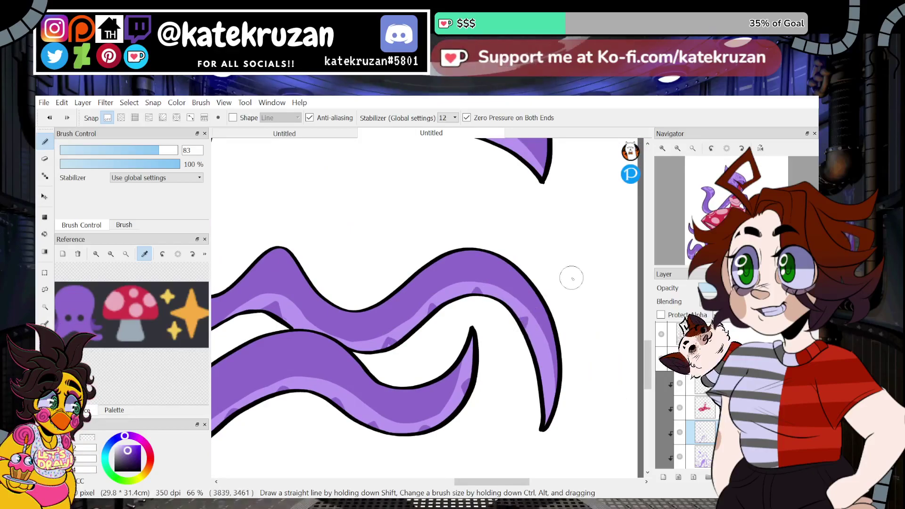
{"action": "left_click_drag", "start_coordinate": [545, 367], "coordinate": [537, 382]}
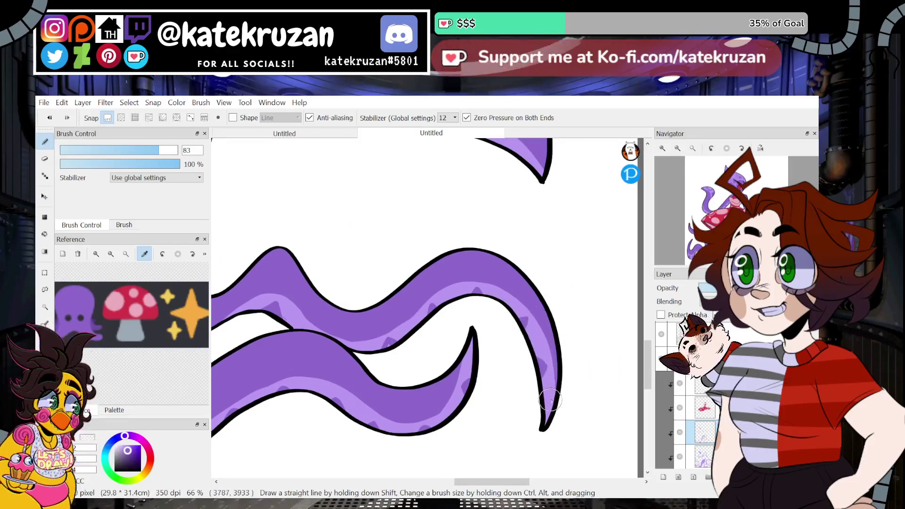
Step: Paint alternating outlined and filled diamonds along the underside highlight of the outstretched tentacle emerging beneath the cap's rim
{"action": "mouse_move", "coordinate": [766, 246]}
{"action": "left_mouse_down"}
{"action": "mouse_move", "coordinate": [756, 229]}
{"action": "mouse_move", "coordinate": [762, 241]}
{"action": "mouse_move", "coordinate": [763, 232]}
{"action": "left_mouse_up"}
{"action": "mouse_move", "coordinate": [299, 259]}
{"action": "left_mouse_down"}
{"action": "mouse_move", "coordinate": [317, 257]}
{"action": "mouse_move", "coordinate": [324, 284]}
{"action": "left_mouse_up"}
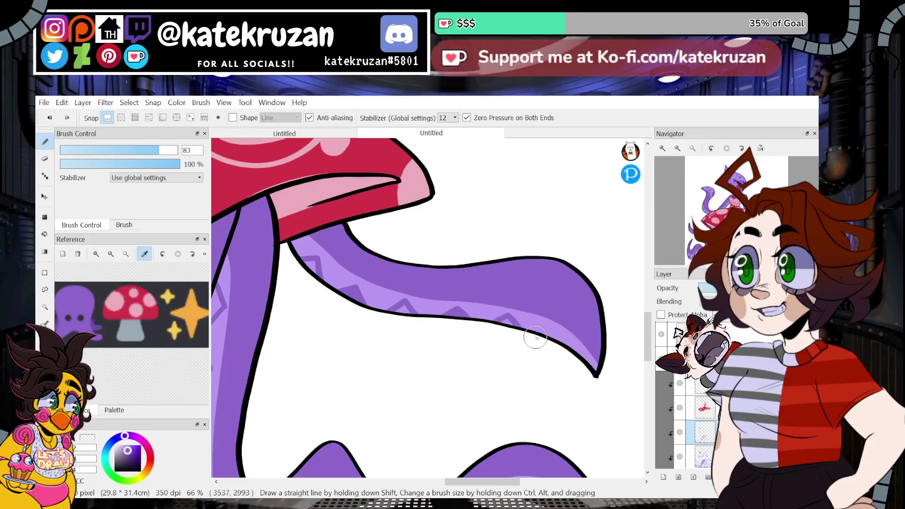
{"action": "mouse_move", "coordinate": [731, 229]}
{"action": "left_mouse_down"}
{"action": "mouse_move", "coordinate": [737, 197]}
{"action": "mouse_move", "coordinate": [736, 222]}
{"action": "left_mouse_up"}
{"action": "left_click", "coordinate": [693, 149]}
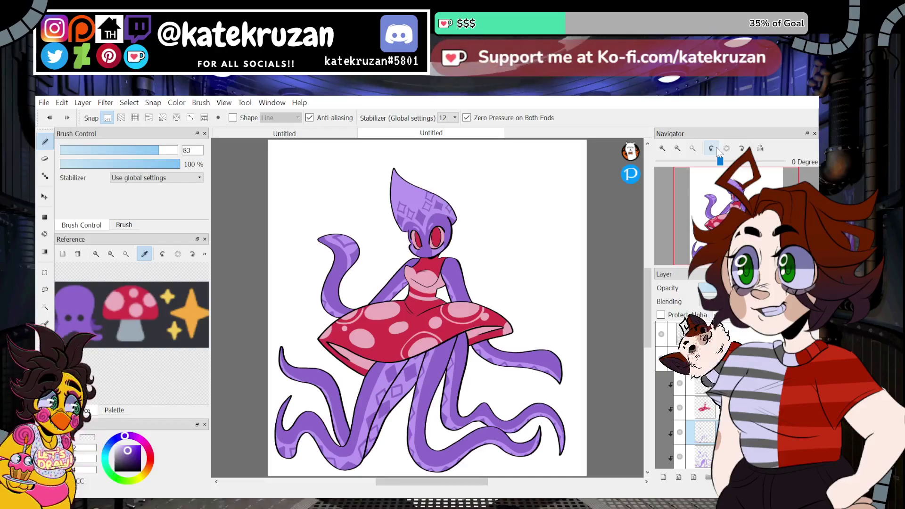
Step: Sample yellow from the small reference star and add a new layer above the character's marking layers
{"action": "left_click", "coordinate": [169, 296]}
{"action": "left_click", "coordinate": [731, 384]}
{"action": "left_click", "coordinate": [664, 477]}
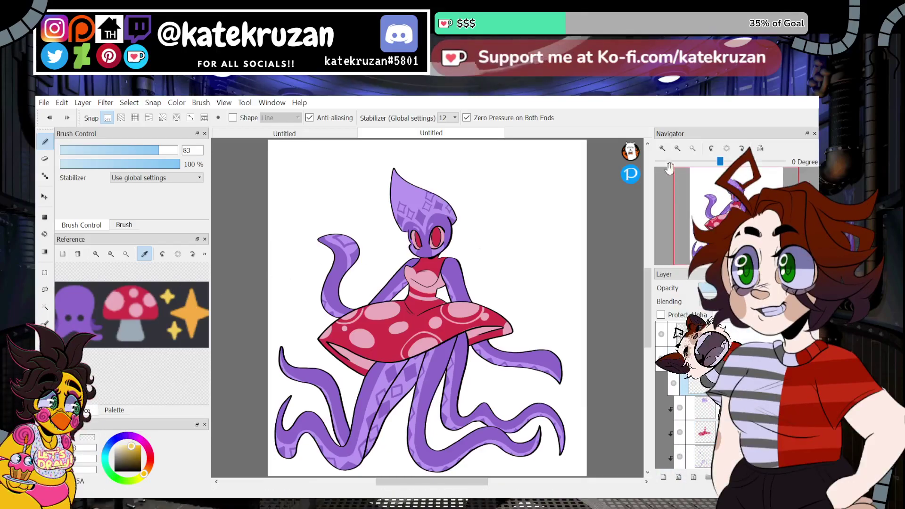
Step: Try painting yellow slit pupils inside both red irises, and undo them
{"action": "left_click", "coordinate": [662, 148]}
{"action": "left_click", "coordinate": [663, 148]}
{"action": "left_click", "coordinate": [663, 148]}
{"action": "left_click", "coordinate": [662, 148]}
{"action": "left_click_drag", "start_coordinate": [732, 199], "coordinate": [736, 196]}
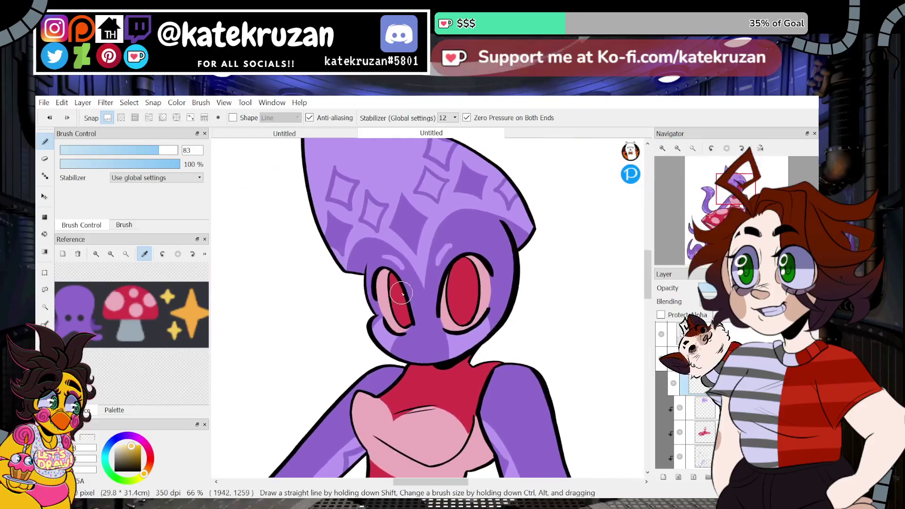
{"action": "left_click_drag", "start_coordinate": [399, 288], "coordinate": [402, 312]}
{"action": "mouse_move", "coordinate": [460, 282]}
{"action": "left_mouse_down"}
{"action": "mouse_move", "coordinate": [461, 312]}
{"action": "mouse_move", "coordinate": [459, 284]}
{"action": "left_mouse_up"}
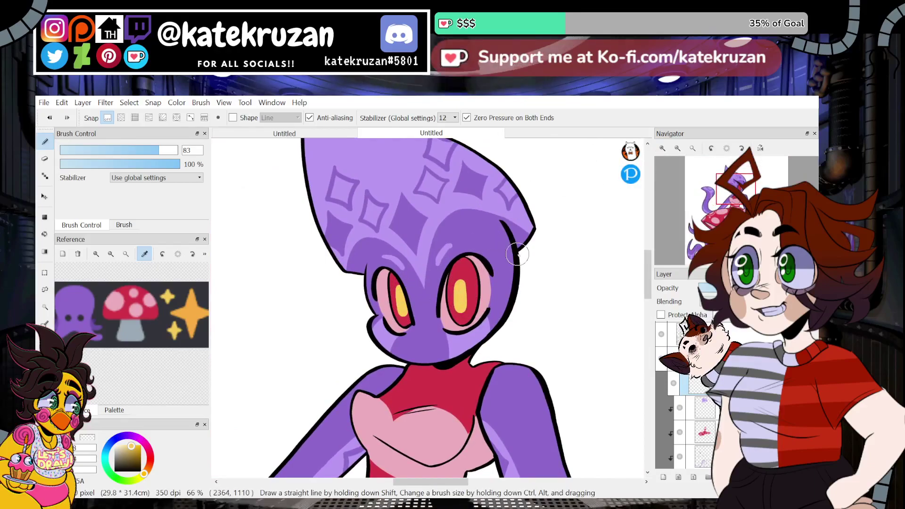
{"action": "key", "text": "ctrl+z"}
{"action": "key", "text": "ctrl+z"}
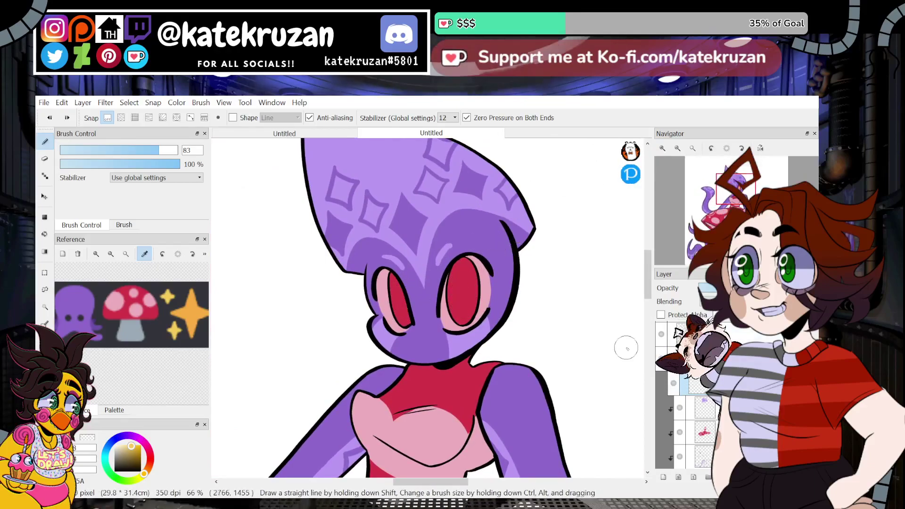
Step: Try painting yellow over the pink area around the larger eye's red iris
{"action": "scroll", "coordinate": [688, 420], "scroll_direction": "down", "scroll_amount": 2}
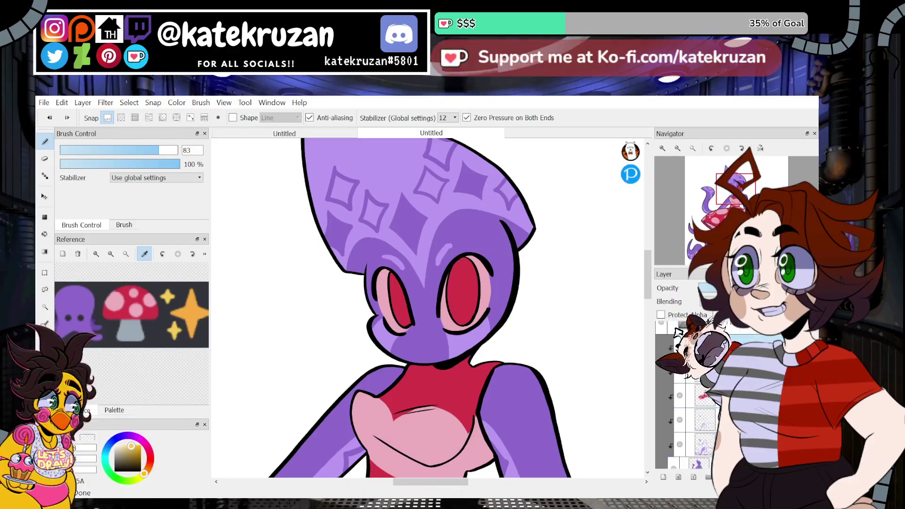
{"action": "left_click_drag", "start_coordinate": [698, 372], "coordinate": [698, 407]}
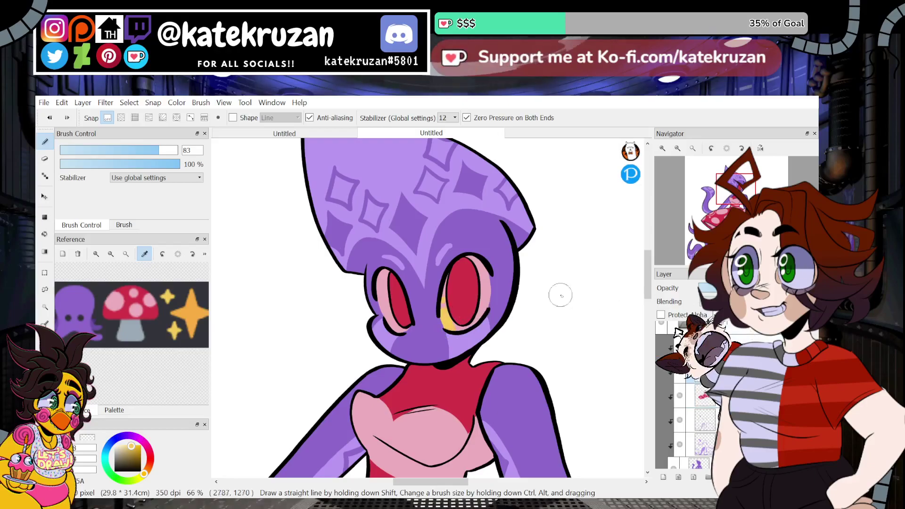
{"action": "mouse_move", "coordinate": [449, 306]}
{"action": "left_mouse_down"}
{"action": "mouse_move", "coordinate": [458, 324]}
{"action": "mouse_move", "coordinate": [488, 289]}
{"action": "left_mouse_up"}
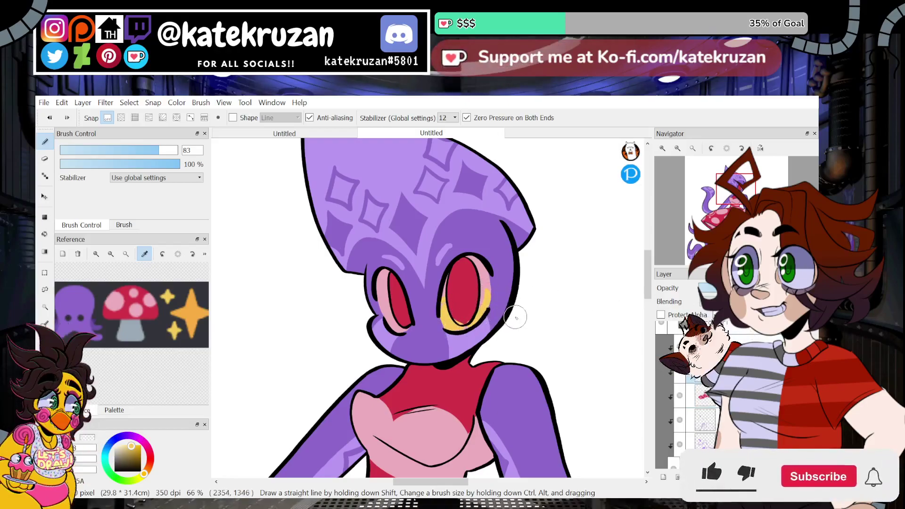
{"action": "scroll", "coordinate": [515, 318], "scroll_direction": "down", "scroll_amount": 4}
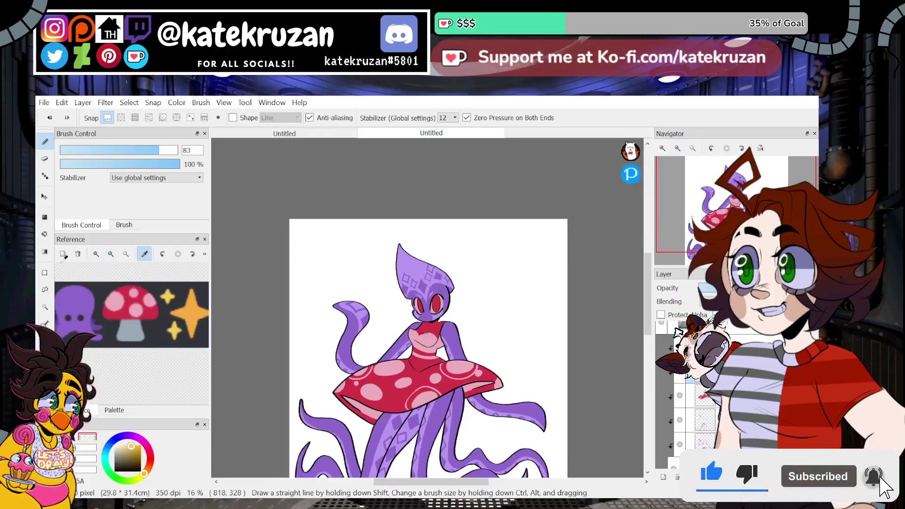
Step: Try filling the pink areas of the eyes, bodice and waist with yellow using the Bucket tool
{"action": "left_click", "coordinate": [45, 272]}
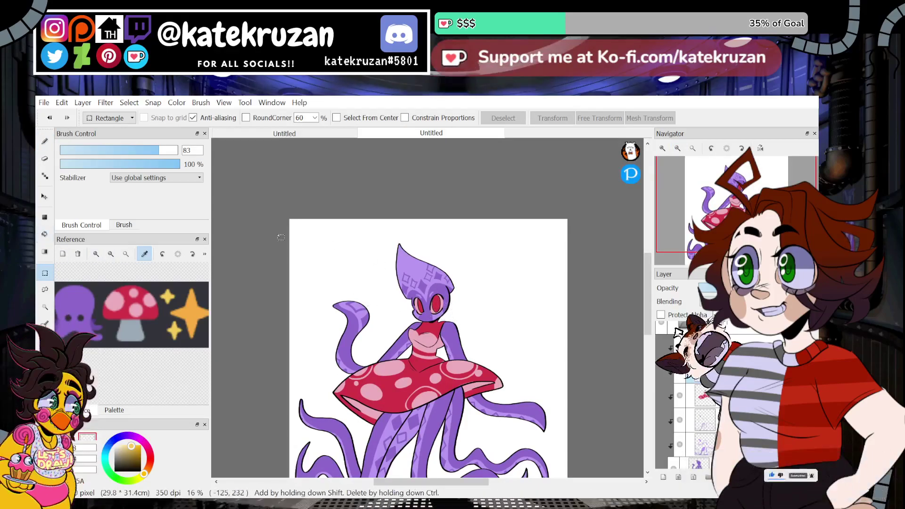
{"action": "left_click", "coordinate": [45, 234]}
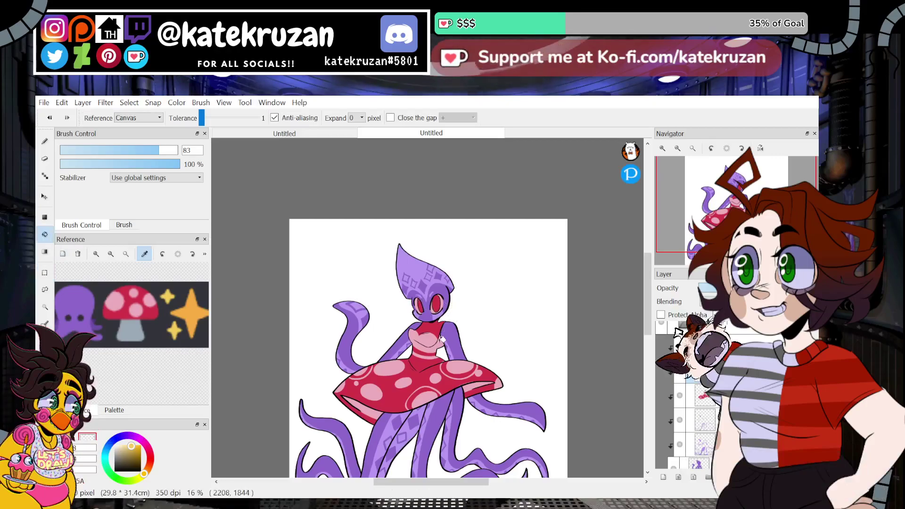
{"action": "key", "text": "z"}
{"action": "left_click", "coordinate": [416, 304]}
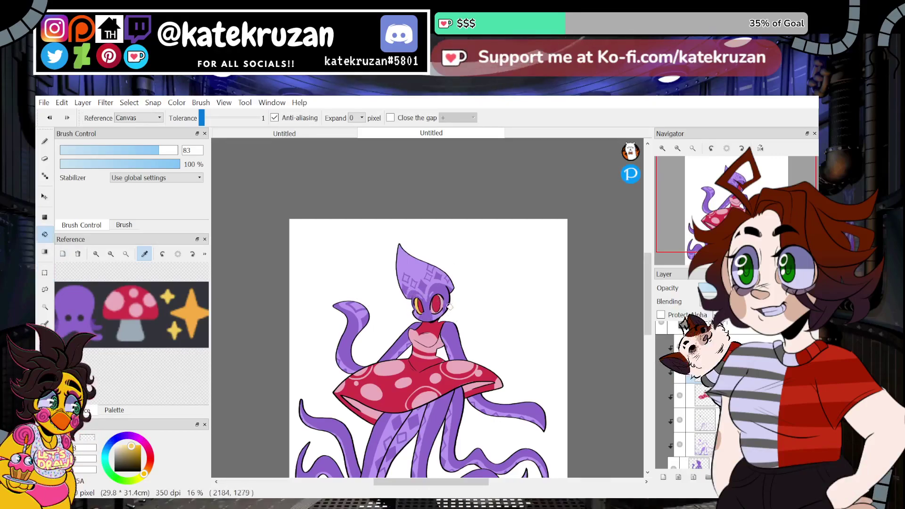
{"action": "left_click", "coordinate": [437, 343]}
{"action": "left_click", "coordinate": [430, 355]}
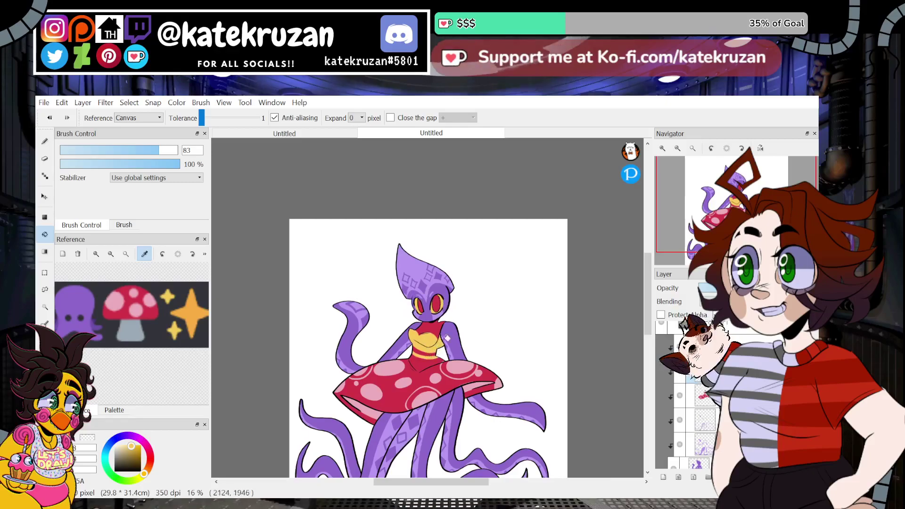
Step: Try filling the mushroom cap's pink spots, rings and underside with yellow, and toggle the yellow layer's visibility to compare
{"action": "left_click", "coordinate": [437, 379]}
{"action": "left_click", "coordinate": [479, 373]}
{"action": "left_click", "coordinate": [501, 382]}
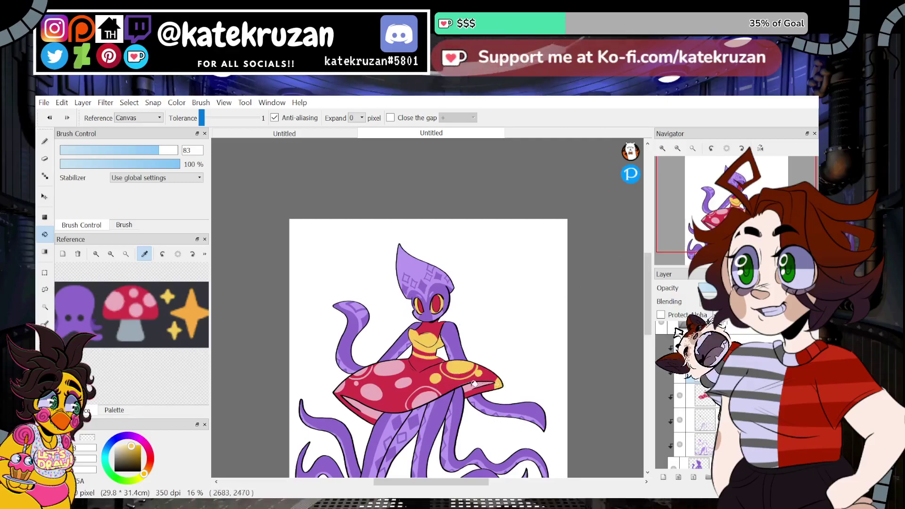
{"action": "left_click", "coordinate": [423, 389]}
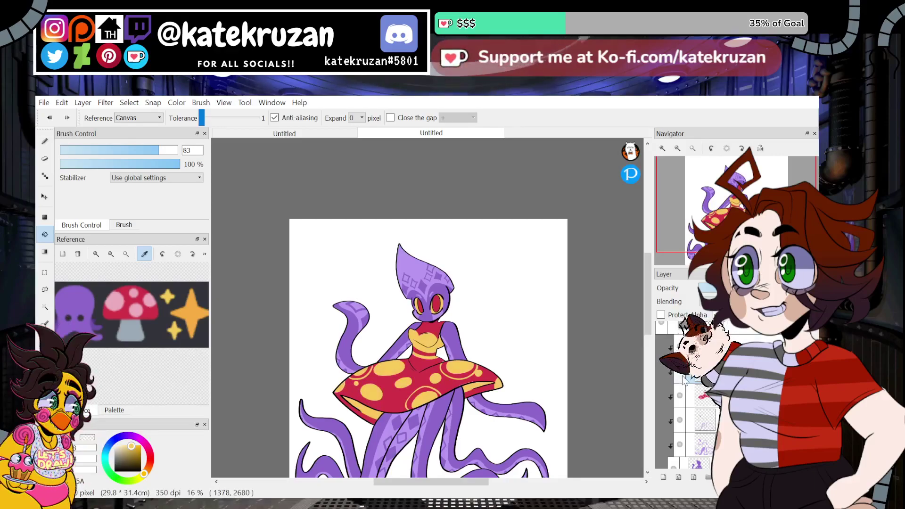
{"action": "left_click", "coordinate": [681, 377]}
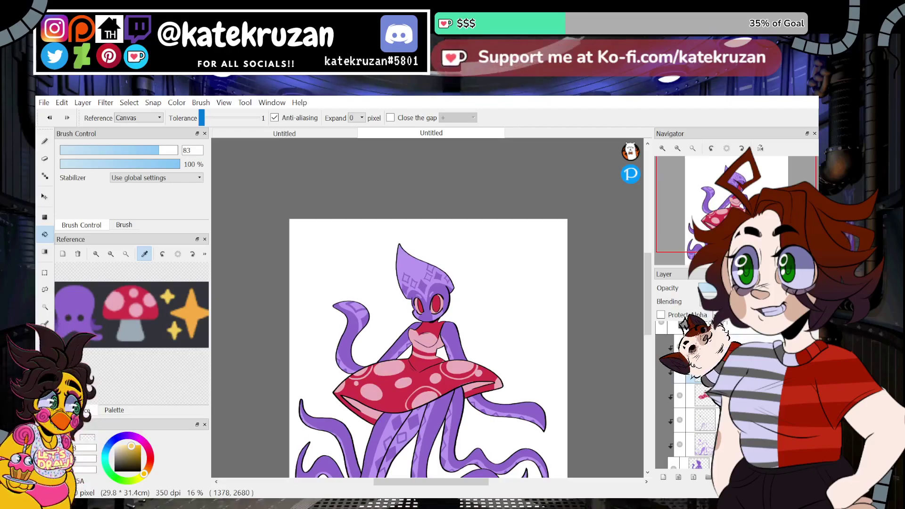
{"action": "left_click", "coordinate": [681, 377]}
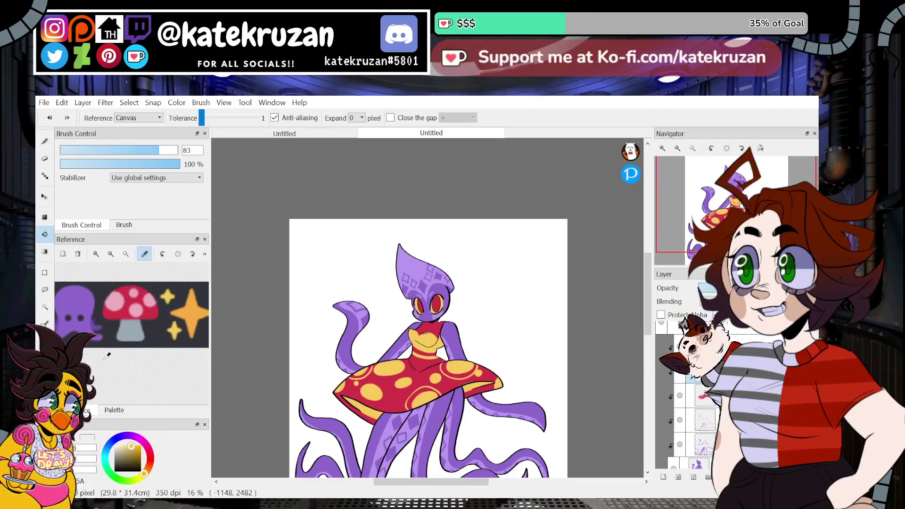
Step: Try linear pink-to-yellow gradients over the alpha-protected yellow fills, and delete that layer
{"action": "left_click", "coordinate": [45, 253]}
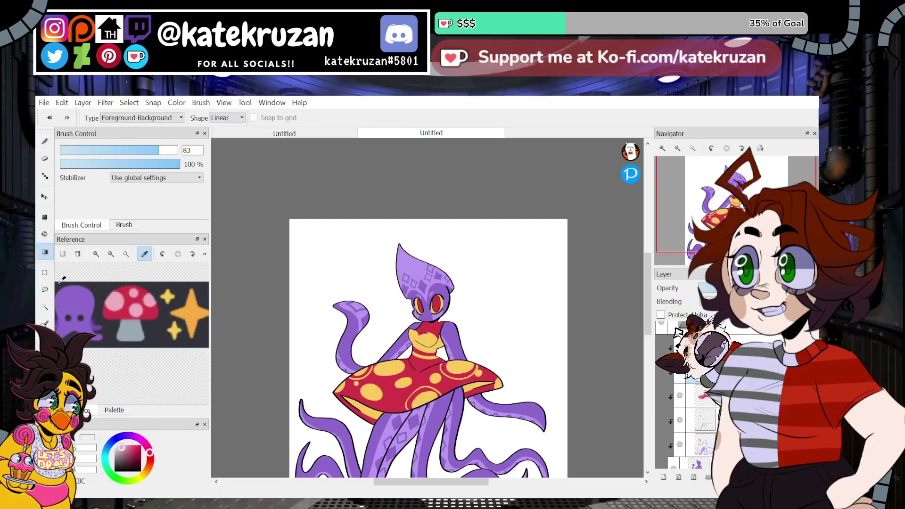
{"action": "left_click", "coordinate": [661, 315]}
{"action": "left_click_drag", "start_coordinate": [409, 408], "coordinate": [456, 291]}
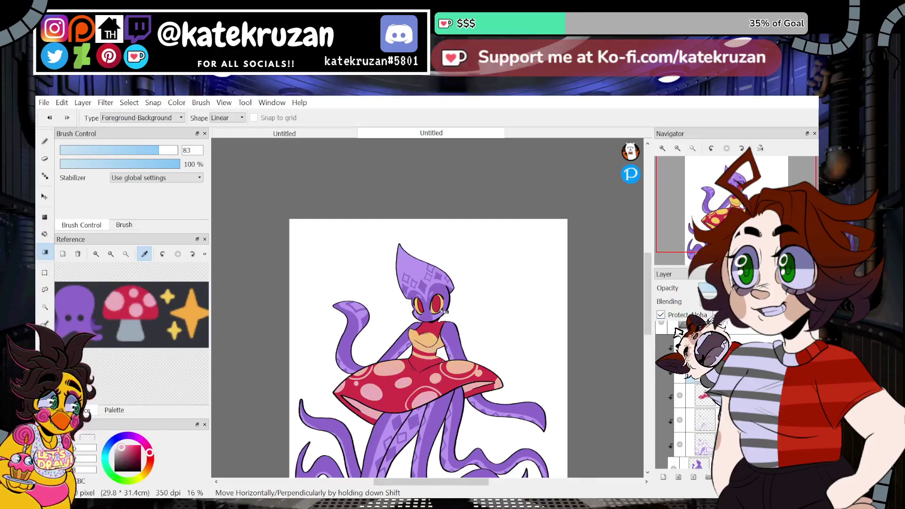
{"action": "left_click_drag", "start_coordinate": [434, 409], "coordinate": [437, 415]}
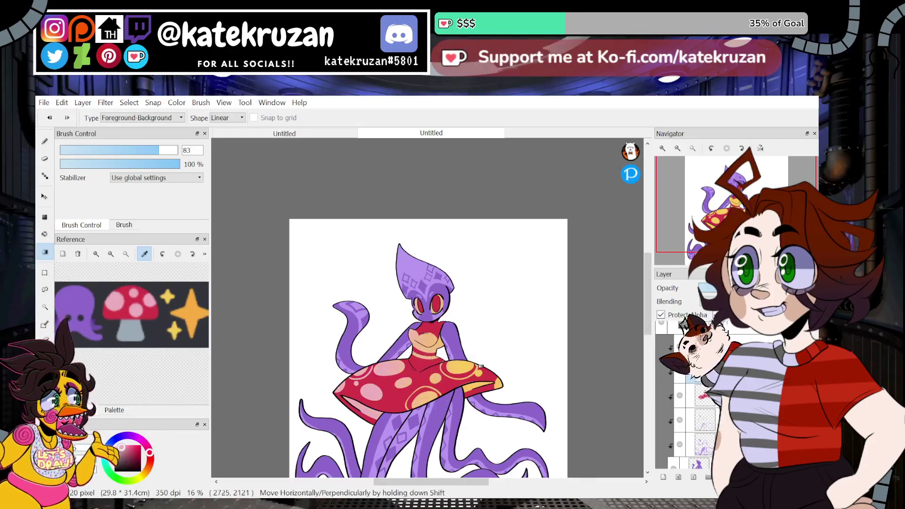
{"action": "left_click", "coordinate": [754, 477]}
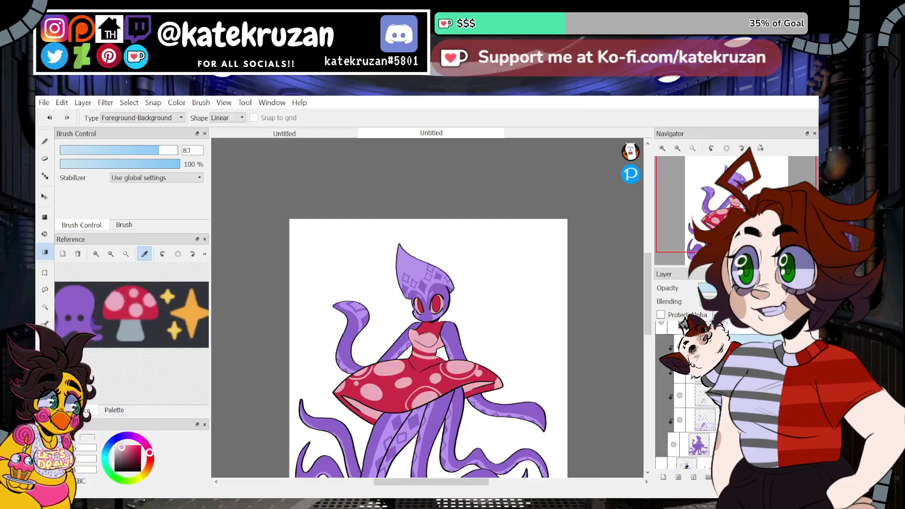
Step: Select the layer above the line art inside the character's layer folder
{"action": "left_click_drag", "start_coordinate": [736, 191], "coordinate": [731, 213]}
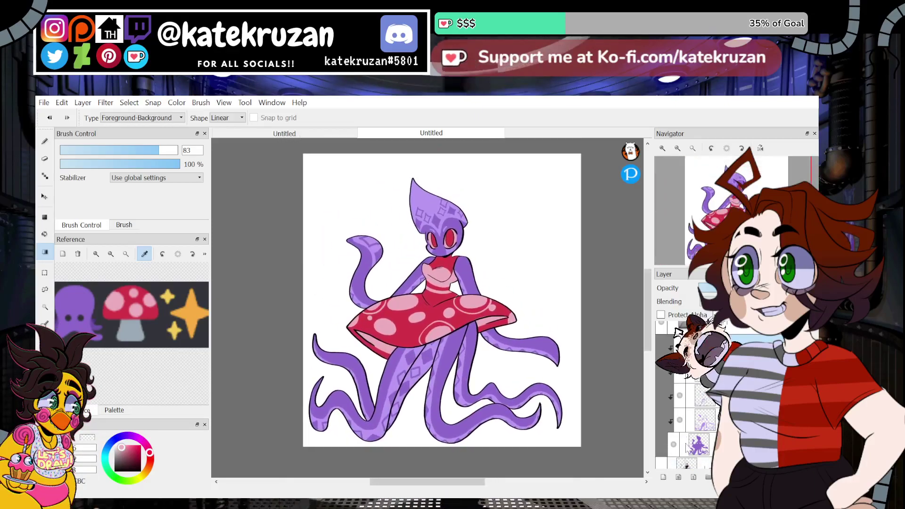
{"action": "scroll", "coordinate": [687, 383], "scroll_direction": "up", "scroll_amount": 2}
{"action": "left_click", "coordinate": [687, 382]}
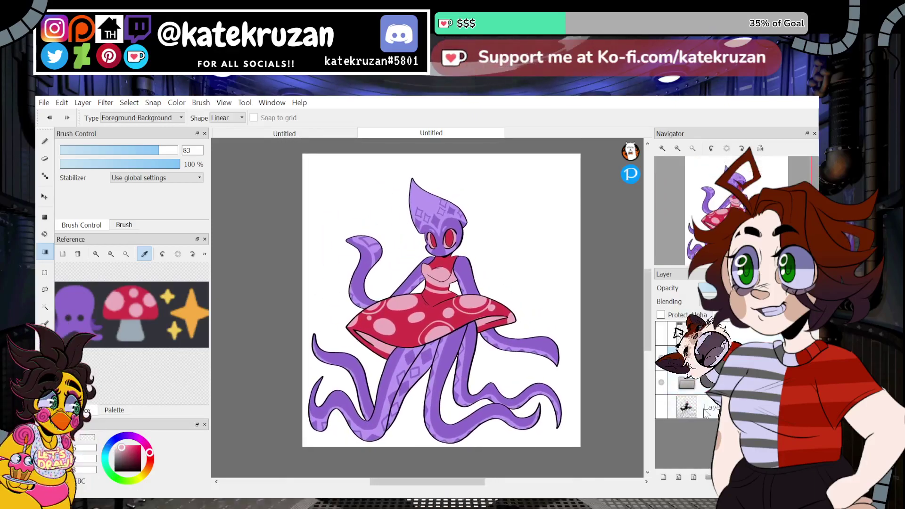
{"action": "left_click", "coordinate": [687, 383]}
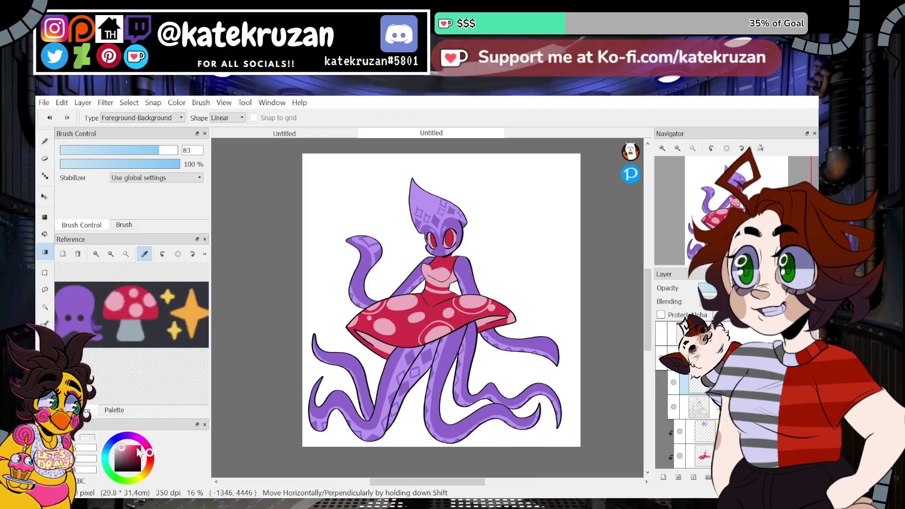
Step: Try drawing white outlined diamond pupils inside both red irises with the brush, and undo them
{"action": "left_click", "coordinate": [44, 142]}
{"action": "scroll", "coordinate": [729, 213], "scroll_direction": "up", "scroll_amount": 4}
{"action": "left_click_drag", "start_coordinate": [729, 215], "coordinate": [739, 194]}
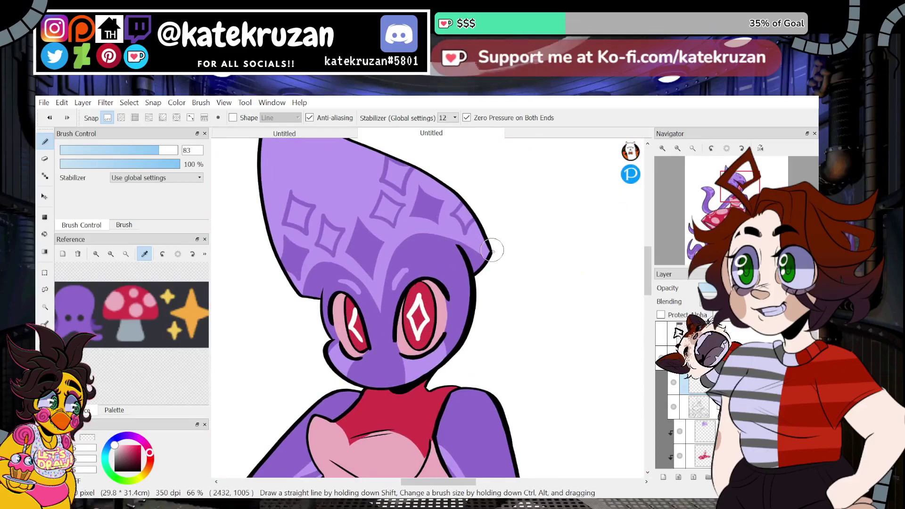
{"action": "key", "text": "ctrl+z"}
{"action": "key", "text": "ctrl+z"}
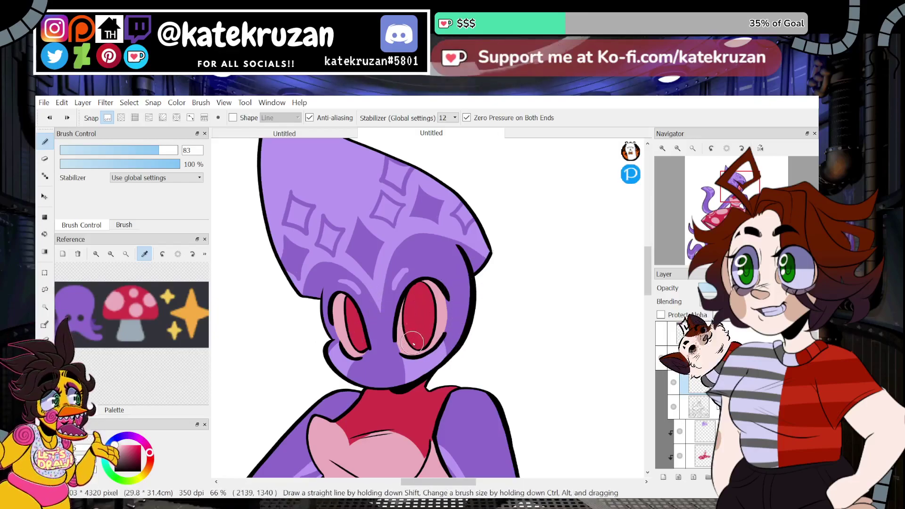
Step: Set the brush size to 41 and draw white outlined diamond pupils inside both red irises
{"action": "left_click", "coordinate": [139, 151]}
{"action": "mouse_move", "coordinate": [355, 307]}
{"action": "left_mouse_down"}
{"action": "mouse_move", "coordinate": [350, 325]}
{"action": "mouse_move", "coordinate": [363, 345]}
{"action": "left_mouse_up"}
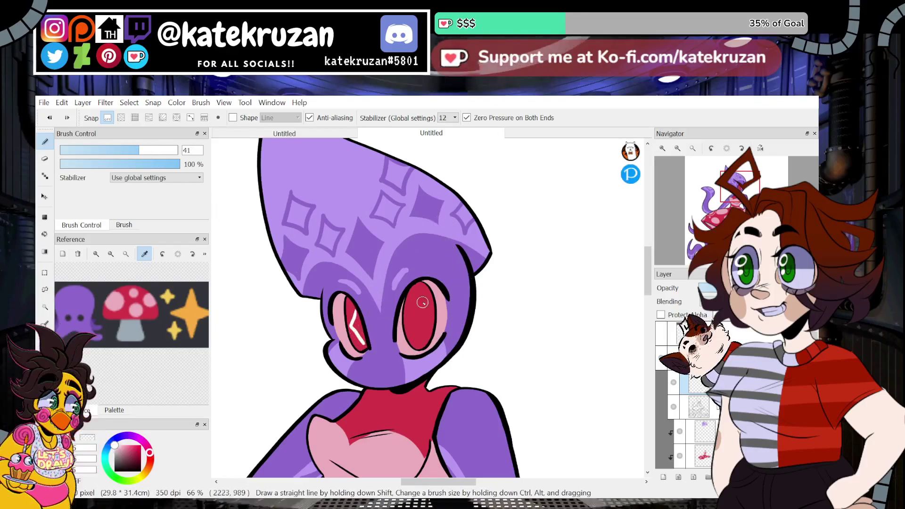
{"action": "mouse_move", "coordinate": [417, 296]}
{"action": "left_mouse_down"}
{"action": "mouse_move", "coordinate": [410, 317]}
{"action": "mouse_move", "coordinate": [422, 342]}
{"action": "left_mouse_up"}
{"action": "key", "text": "ctrl+z"}
{"action": "mouse_move", "coordinate": [418, 299]}
{"action": "left_mouse_down"}
{"action": "mouse_move", "coordinate": [420, 337]}
{"action": "mouse_move", "coordinate": [431, 317]}
{"action": "mouse_move", "coordinate": [419, 302]}
{"action": "left_mouse_up"}
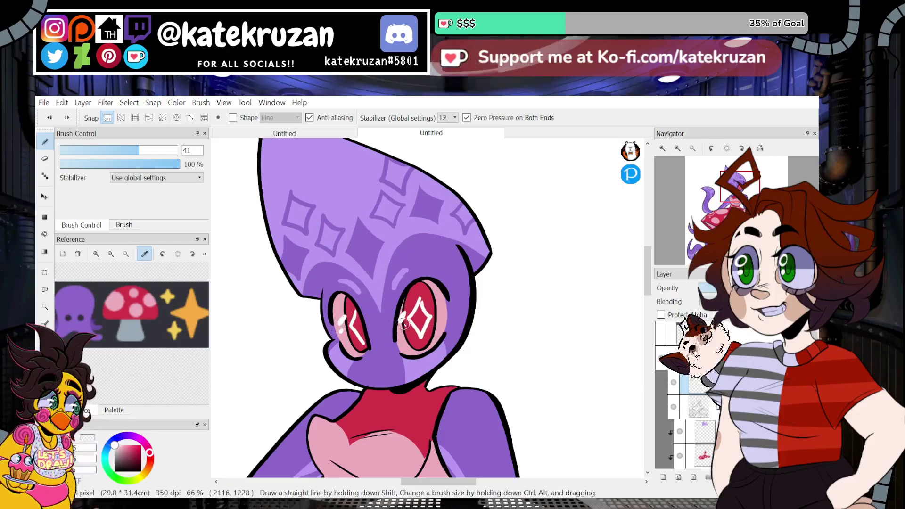
Step: Undo the upper eye highlights and try small white highlight dots along the lower edge of both eyes, checking them on the whole figure
{"action": "key", "text": "ctrl+z"}
{"action": "key", "text": "ctrl+z"}
{"action": "left_click_drag", "start_coordinate": [349, 338], "coordinate": [347, 344]}
{"action": "left_click", "coordinate": [352, 346]}
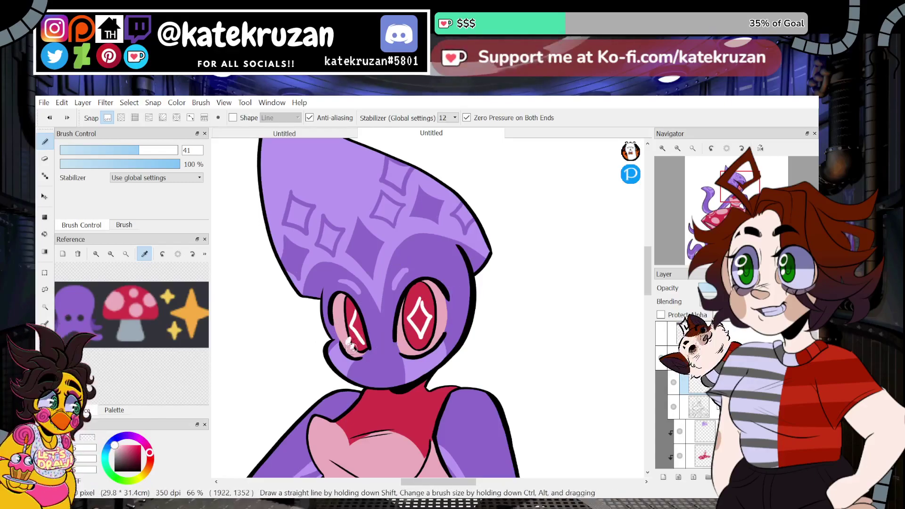
{"action": "left_click_drag", "start_coordinate": [408, 331], "coordinate": [405, 341]}
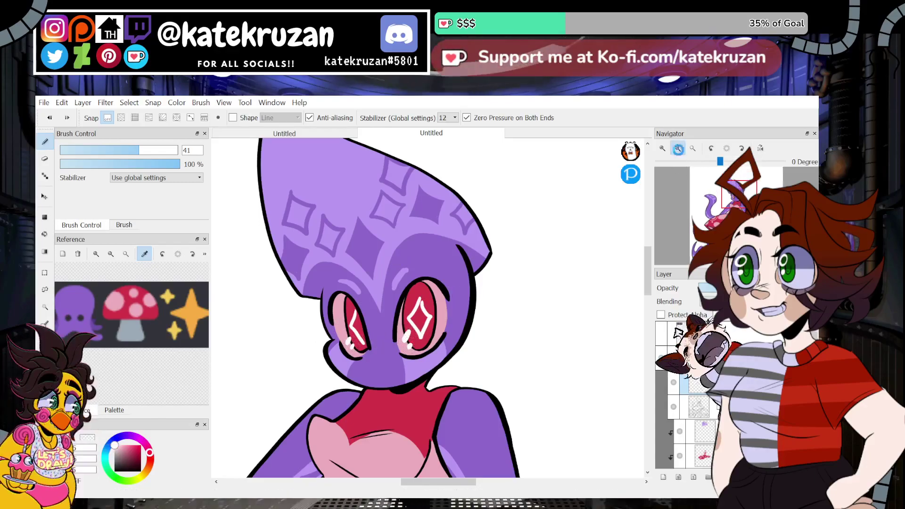
{"action": "left_click", "coordinate": [677, 149]}
{"action": "left_click", "coordinate": [678, 149]}
{"action": "left_click", "coordinate": [678, 149]}
{"action": "left_click", "coordinate": [678, 149]}
{"action": "left_click_drag", "start_coordinate": [741, 203], "coordinate": [743, 211]}
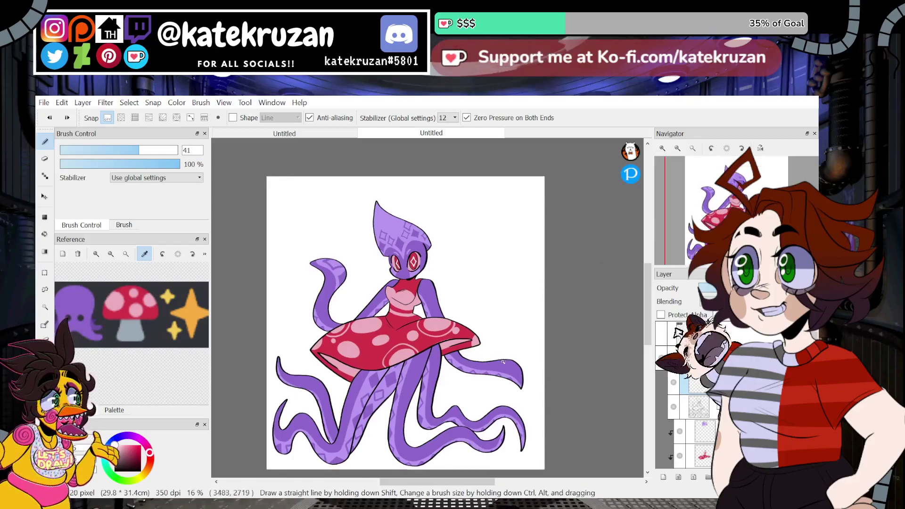
Step: Try tracing white outlines around both red irises and check the effect at full-figure scale
{"action": "left_click", "coordinate": [662, 149]}
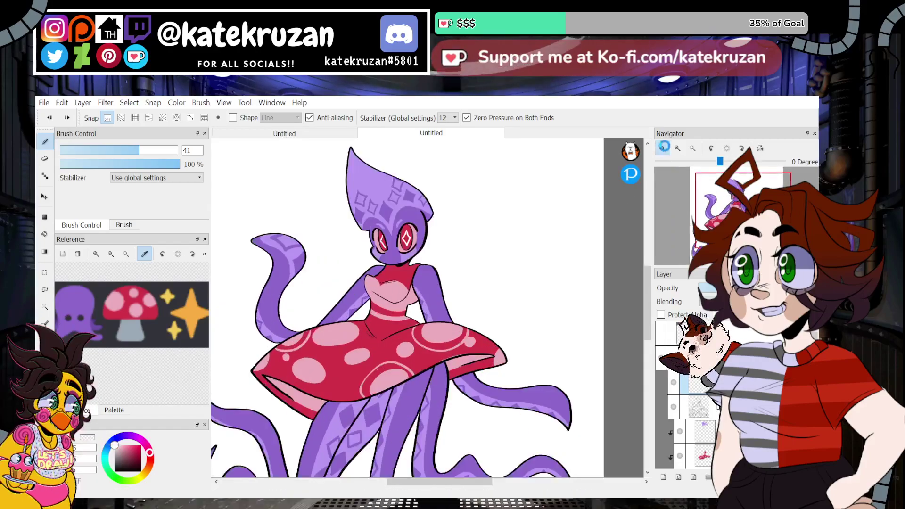
{"action": "left_click", "coordinate": [662, 148]}
{"action": "left_click", "coordinate": [662, 149]}
{"action": "left_click", "coordinate": [662, 148]}
{"action": "left_click_drag", "start_coordinate": [721, 207], "coordinate": [720, 188]}
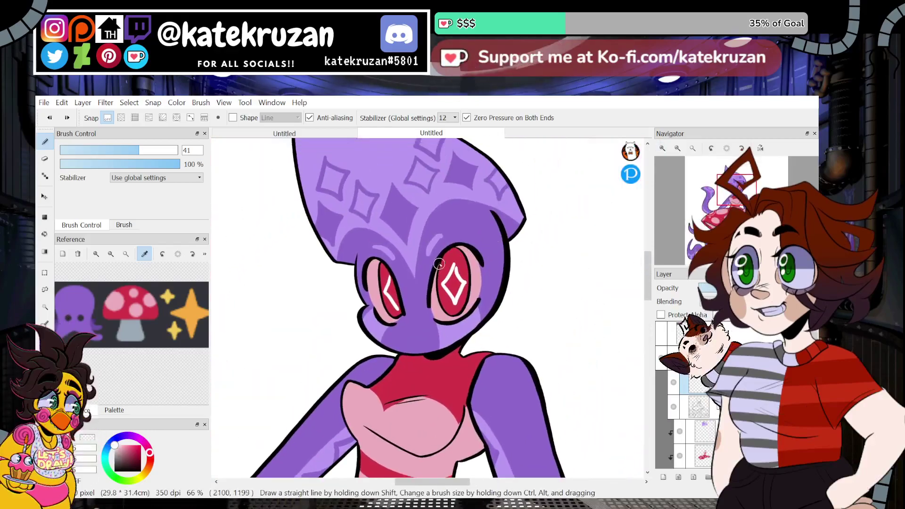
{"action": "mouse_move", "coordinate": [379, 264]}
{"action": "left_mouse_down"}
{"action": "mouse_move", "coordinate": [385, 308]}
{"action": "mouse_move", "coordinate": [400, 315]}
{"action": "left_mouse_up"}
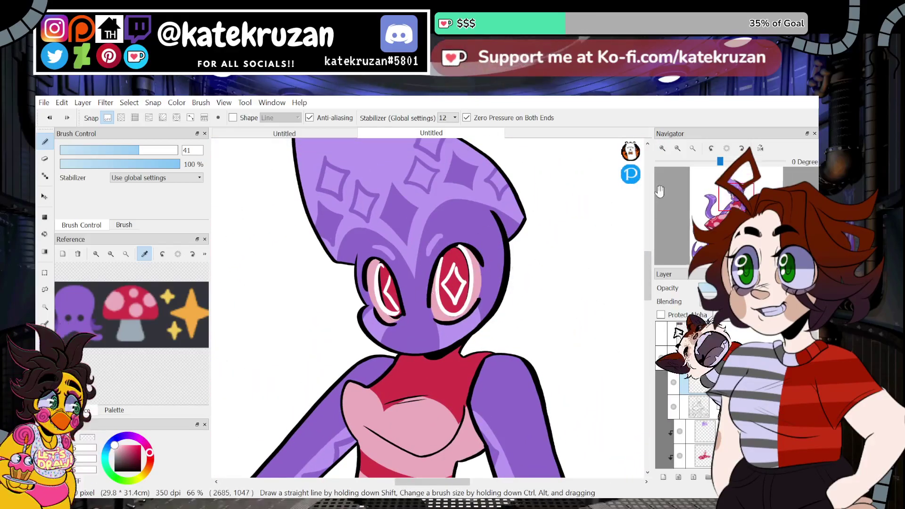
{"action": "left_click", "coordinate": [678, 149]}
{"action": "left_click", "coordinate": [678, 148]}
{"action": "left_click", "coordinate": [678, 149]}
{"action": "left_click", "coordinate": [678, 148]}
{"action": "left_click", "coordinate": [663, 149]}
{"action": "left_click", "coordinate": [663, 148]}
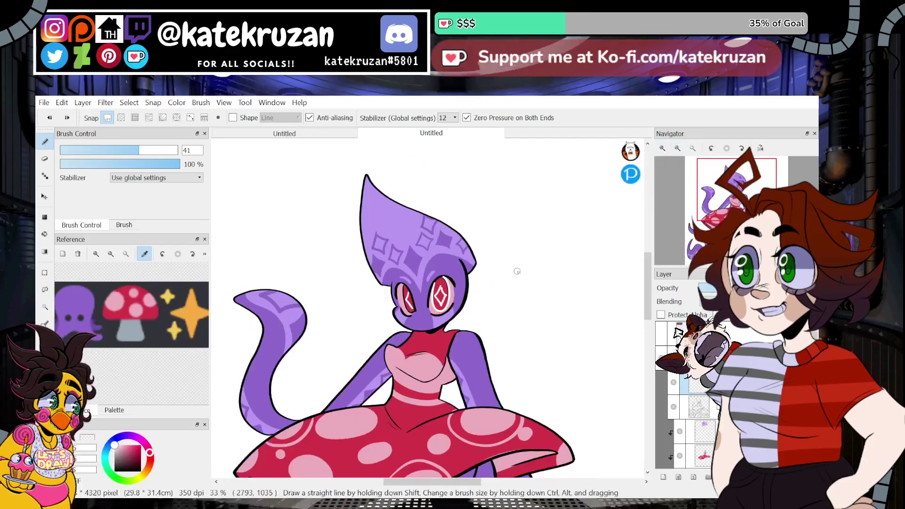
Step: Paint white oval highlights with small dots beneath them near the upper inner part of both eyes, and compare on the whole figure
{"action": "scroll", "coordinate": [481, 277], "scroll_direction": "up", "scroll_amount": 4}
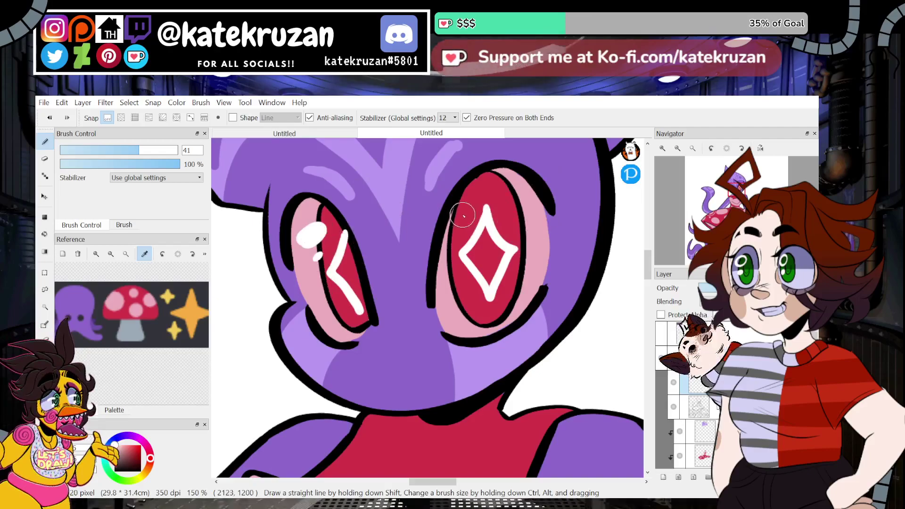
{"action": "left_click", "coordinate": [678, 148]}
{"action": "left_click", "coordinate": [678, 148]}
{"action": "left_click", "coordinate": [678, 148]}
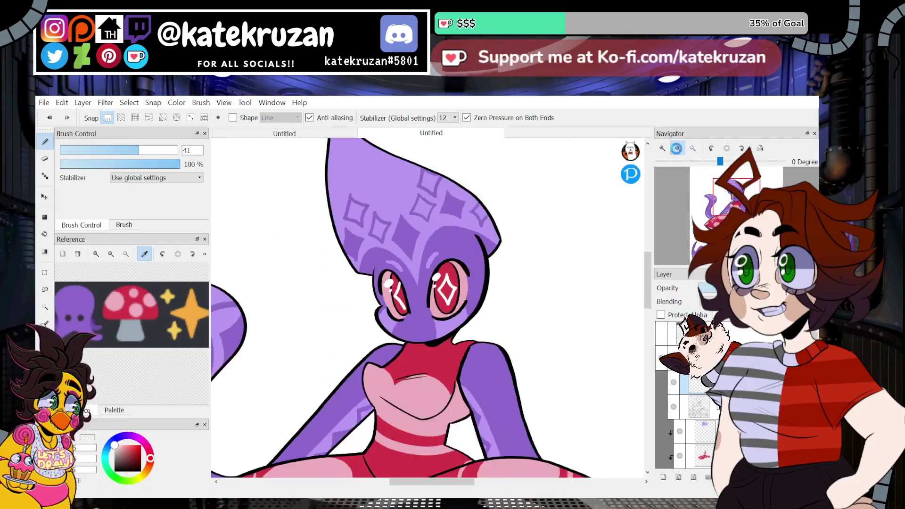
{"action": "left_click", "coordinate": [678, 149]}
{"action": "left_click", "coordinate": [677, 148]}
{"action": "left_click", "coordinate": [678, 148]}
{"action": "left_click", "coordinate": [678, 149]}
{"action": "left_click_drag", "start_coordinate": [721, 223], "coordinate": [734, 205]}
Step: Try white shine marks on the nose and cheeks, and delete the layer holding all the white details
{"action": "scroll", "coordinate": [427, 267], "scroll_direction": "up", "scroll_amount": 6}
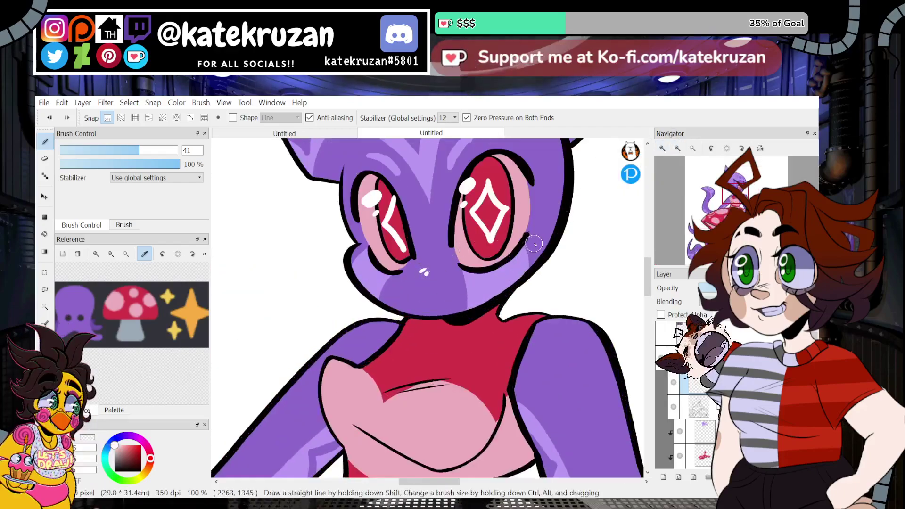
{"action": "left_click_drag", "start_coordinate": [357, 253], "coordinate": [360, 258]}
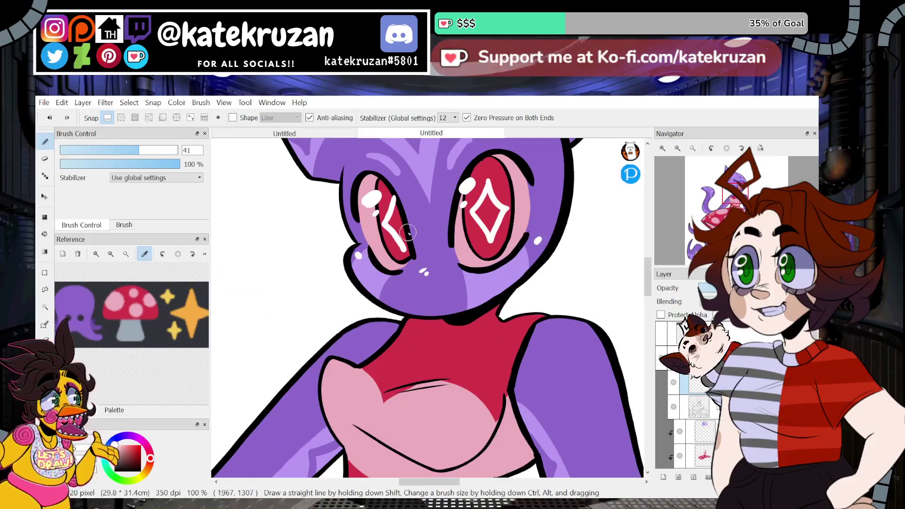
{"action": "left_click", "coordinate": [692, 148]}
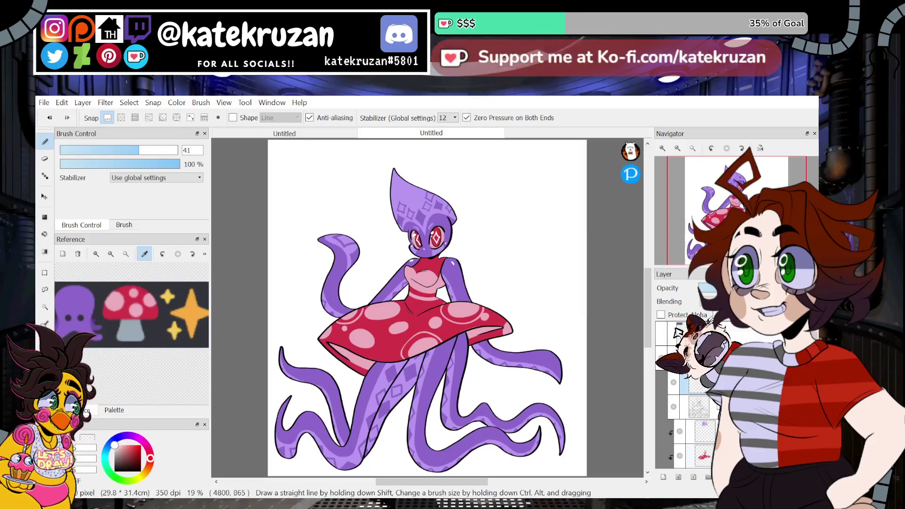
{"action": "left_click", "coordinate": [754, 477]}
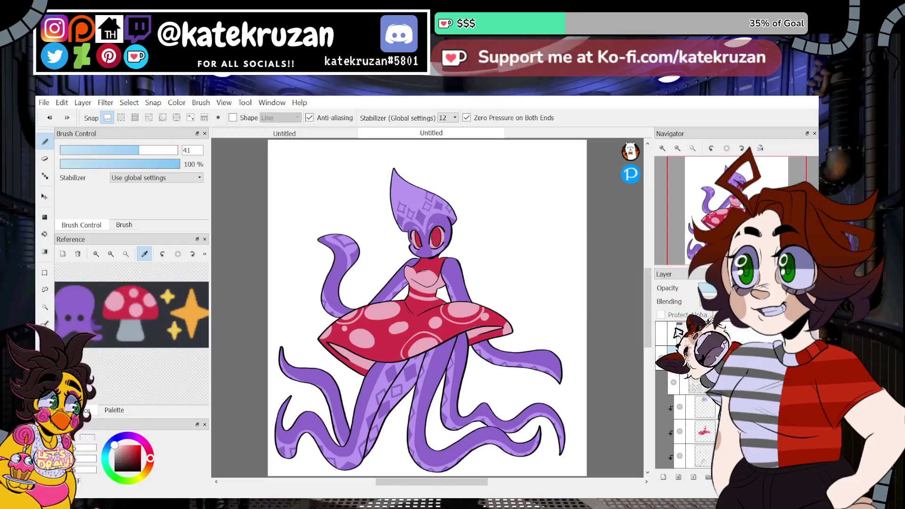
Step: Create a new layer and shade the upper half of both eyes with semi-transparent black along a slanted lid line
{"action": "left_click", "coordinate": [663, 477]}
{"action": "left_click", "coordinate": [662, 148]}
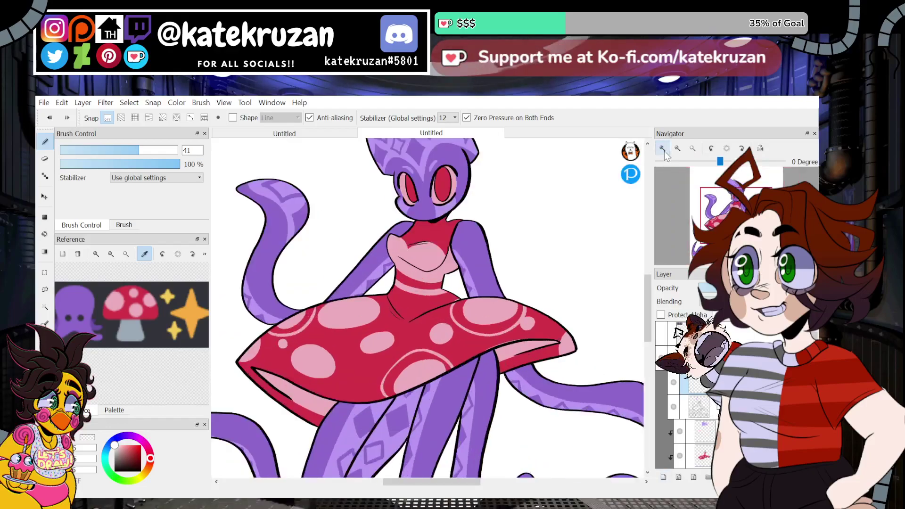
{"action": "left_click", "coordinate": [662, 148]}
{"action": "left_click", "coordinate": [662, 148]}
{"action": "left_click_drag", "start_coordinate": [736, 199], "coordinate": [737, 195]}
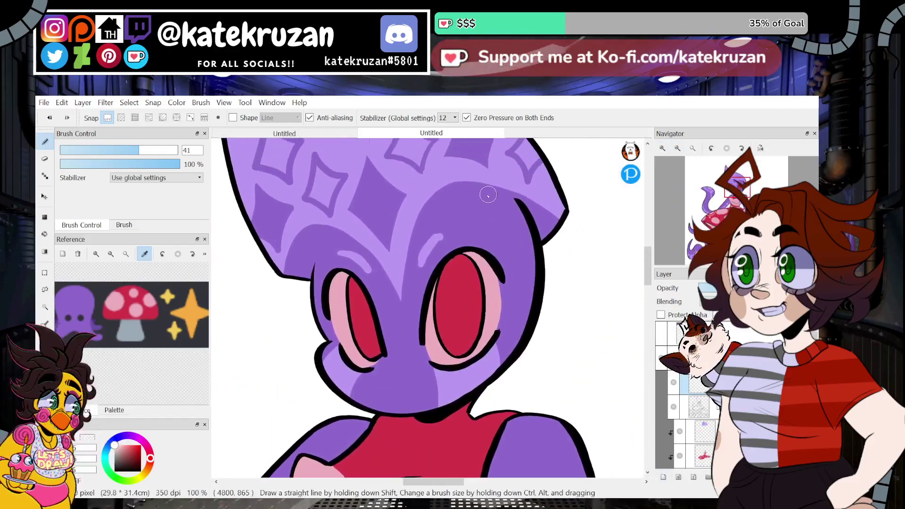
{"action": "mouse_move", "coordinate": [419, 314]}
{"action": "left_mouse_down"}
{"action": "mouse_move", "coordinate": [499, 288]}
{"action": "mouse_move", "coordinate": [473, 258]}
{"action": "left_mouse_up"}
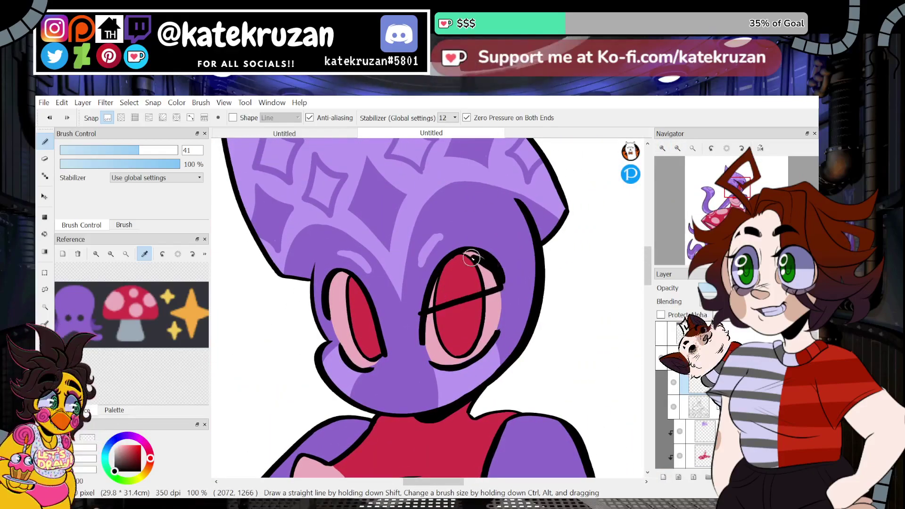
{"action": "key", "text": "ctrl+z"}
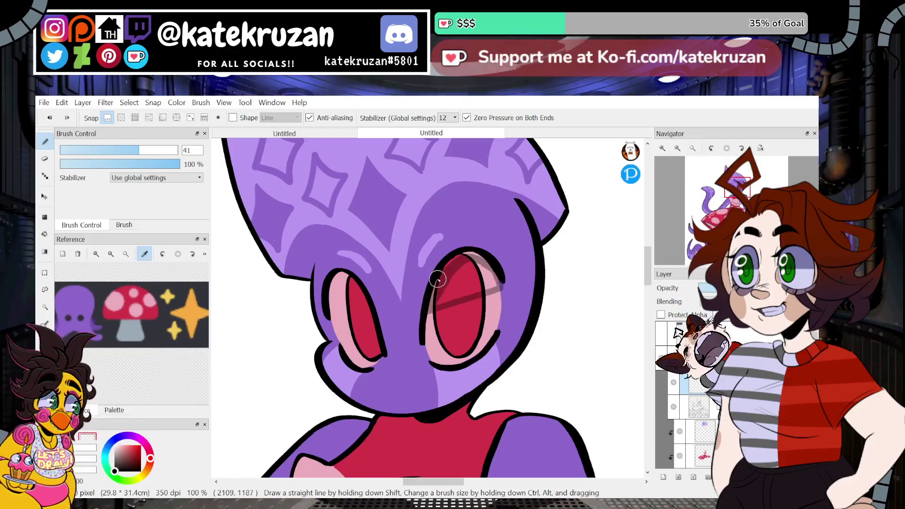
{"action": "mouse_move", "coordinate": [428, 305]}
{"action": "left_mouse_down"}
{"action": "mouse_move", "coordinate": [485, 285]}
{"action": "mouse_move", "coordinate": [485, 270]}
{"action": "mouse_move", "coordinate": [467, 258]}
{"action": "mouse_move", "coordinate": [439, 291]}
{"action": "mouse_move", "coordinate": [492, 286]}
{"action": "left_mouse_up"}
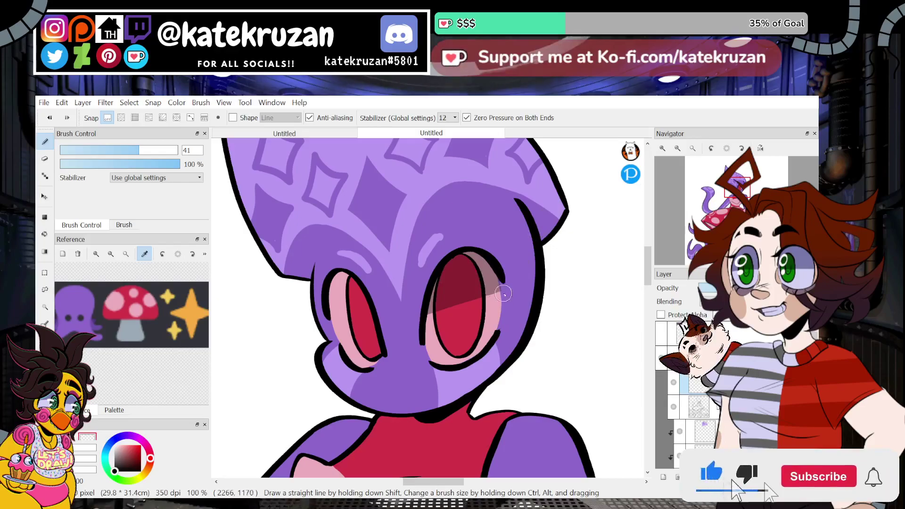
{"action": "mouse_move", "coordinate": [349, 282]}
{"action": "left_mouse_down"}
{"action": "mouse_move", "coordinate": [332, 299]}
{"action": "mouse_move", "coordinate": [333, 319]}
{"action": "left_mouse_up"}
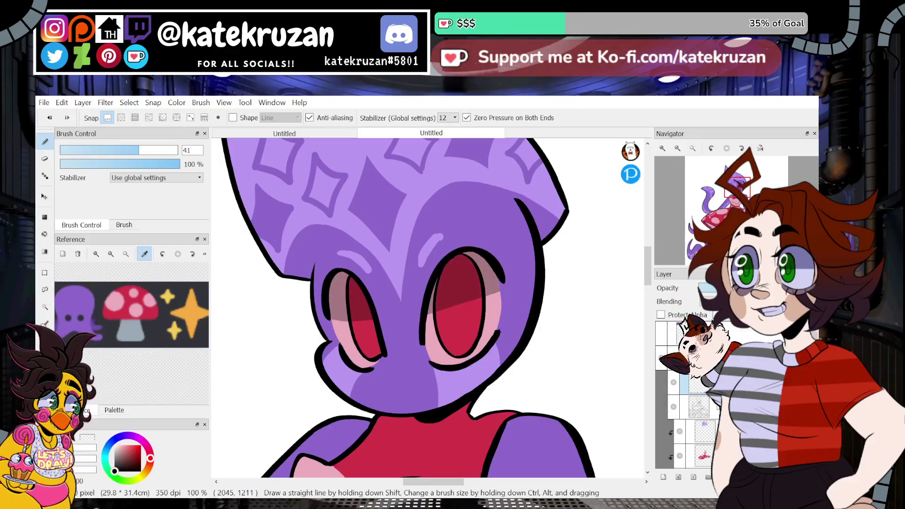
Step: On another new layer, paint white four-pointed sparkle pupils inside both red irises and check them on the whole figure
{"action": "left_click", "coordinate": [663, 477]}
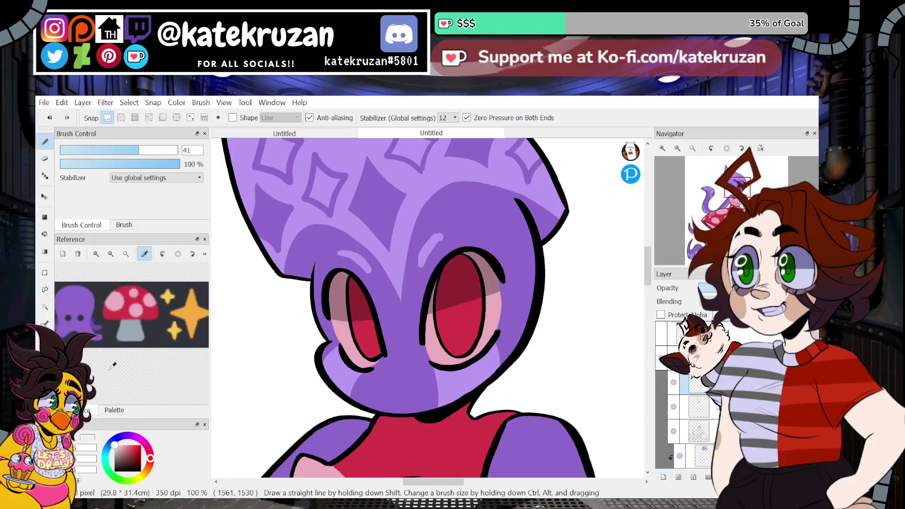
{"action": "left_click_drag", "start_coordinate": [360, 305], "coordinate": [371, 341]}
{"action": "mouse_move", "coordinate": [453, 286]}
{"action": "left_mouse_down"}
{"action": "mouse_move", "coordinate": [457, 328]}
{"action": "mouse_move", "coordinate": [473, 303]}
{"action": "left_mouse_up"}
{"action": "left_click_drag", "start_coordinate": [353, 330], "coordinate": [375, 320]}
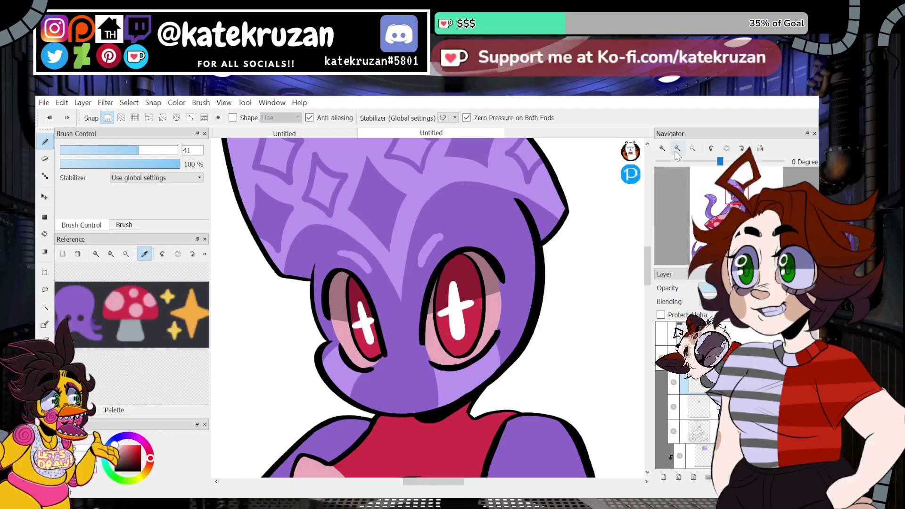
{"action": "left_click", "coordinate": [676, 150]}
{"action": "left_click", "coordinate": [677, 150]}
{"action": "left_click", "coordinate": [677, 149]}
{"action": "left_click", "coordinate": [677, 150]}
{"action": "left_click", "coordinate": [677, 150]}
{"action": "left_click", "coordinate": [676, 150]}
{"action": "left_click", "coordinate": [663, 149]}
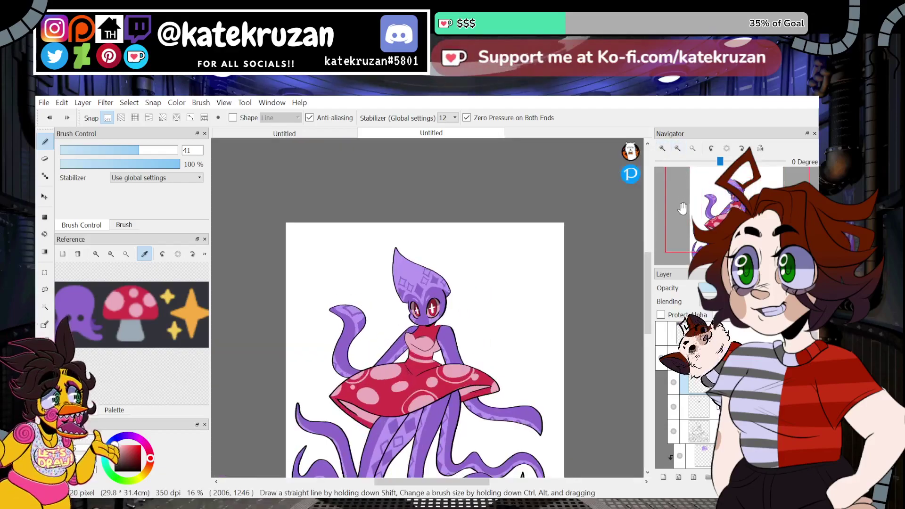
{"action": "left_click", "coordinate": [760, 148]}
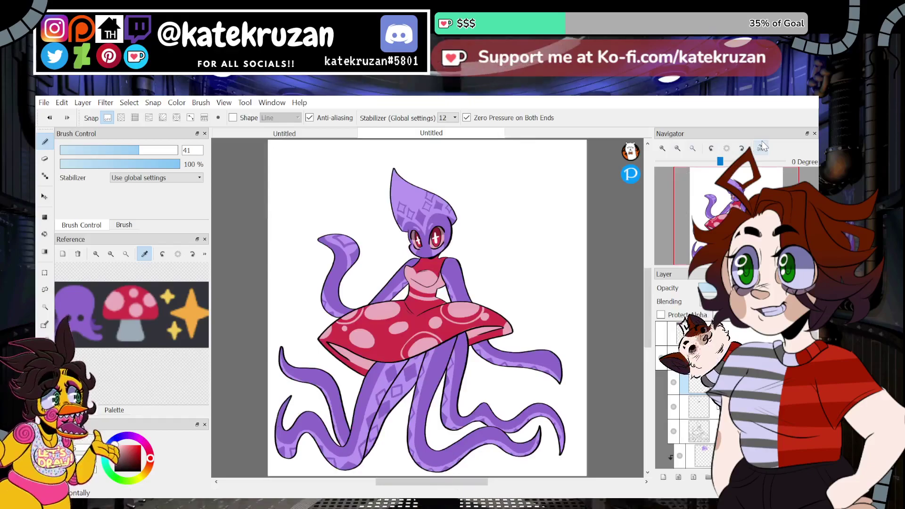
Step: Paste the octopus, mushroom and sparkles emoji reference into the canvas's upper-left corner, and reopen the character's layer folder
{"action": "key", "text": "ctrl+v"}
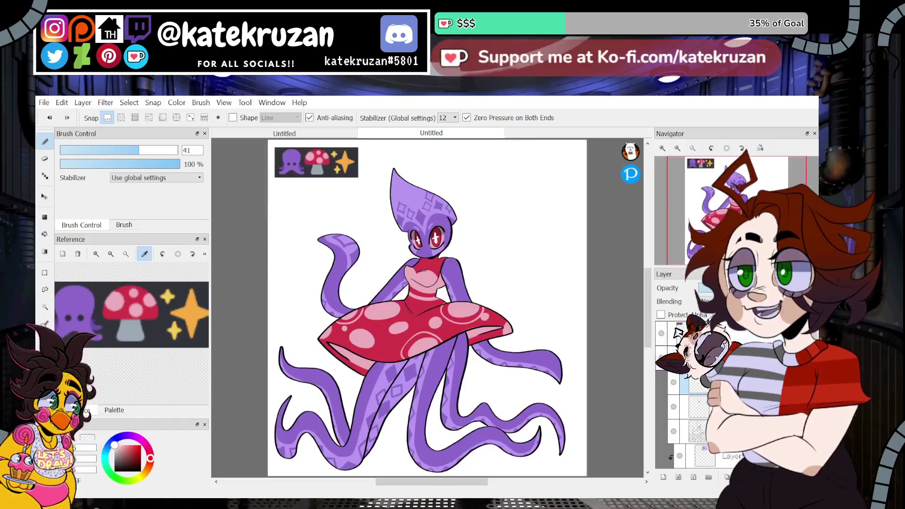
{"action": "left_click", "coordinate": [686, 357]}
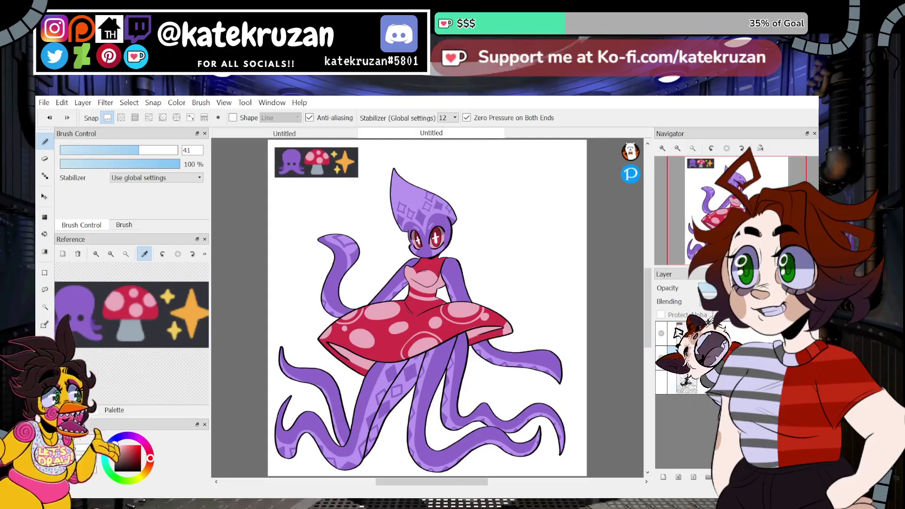
{"action": "left_click", "coordinate": [686, 357]}
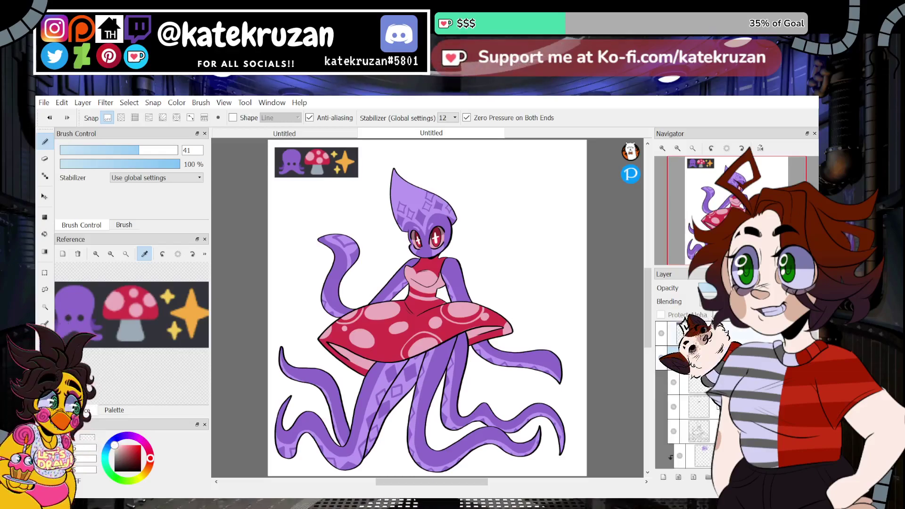
Step: Recolour the eye shading with purple sampled from the reference octopus, using a rectangle fill with the layer's alpha protected
{"action": "left_click", "coordinate": [706, 409]}
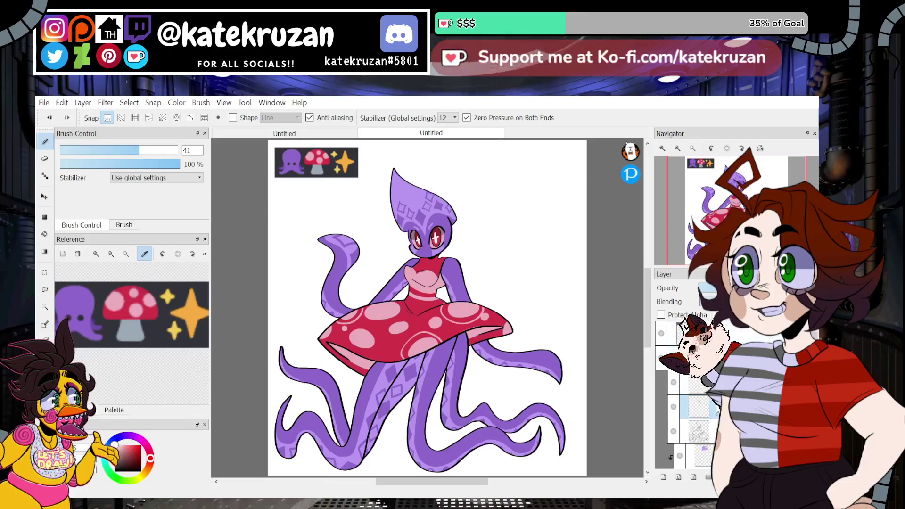
{"action": "left_click", "coordinate": [78, 302]}
{"action": "left_click", "coordinate": [45, 218]}
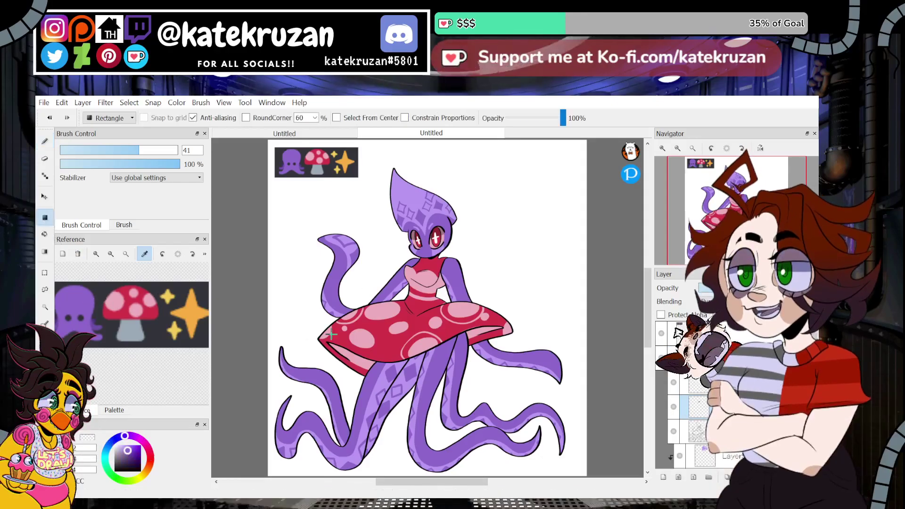
{"action": "left_click", "coordinate": [661, 315]}
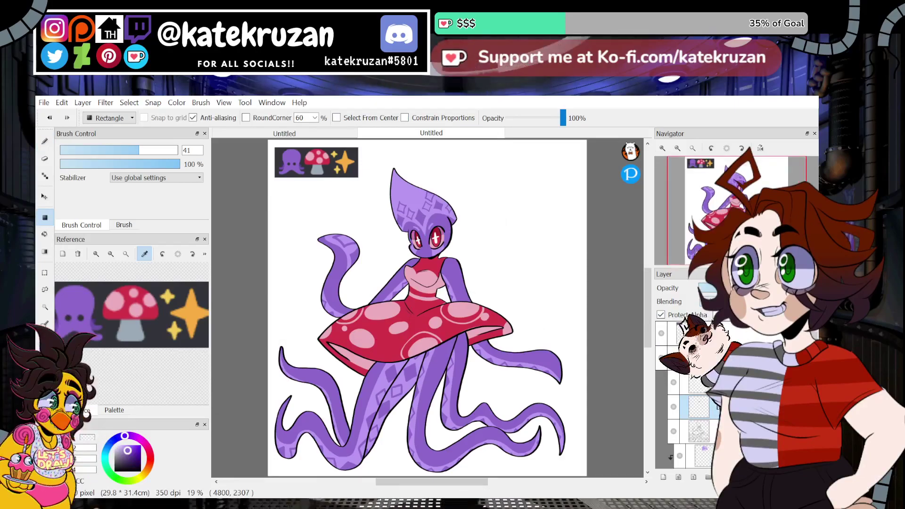
Step: Paint a light-purple diamond marking on the viewer's-right shoulder in the sampled colour, and check it mirrored and on the whole figure
{"action": "left_click", "coordinate": [687, 357]}
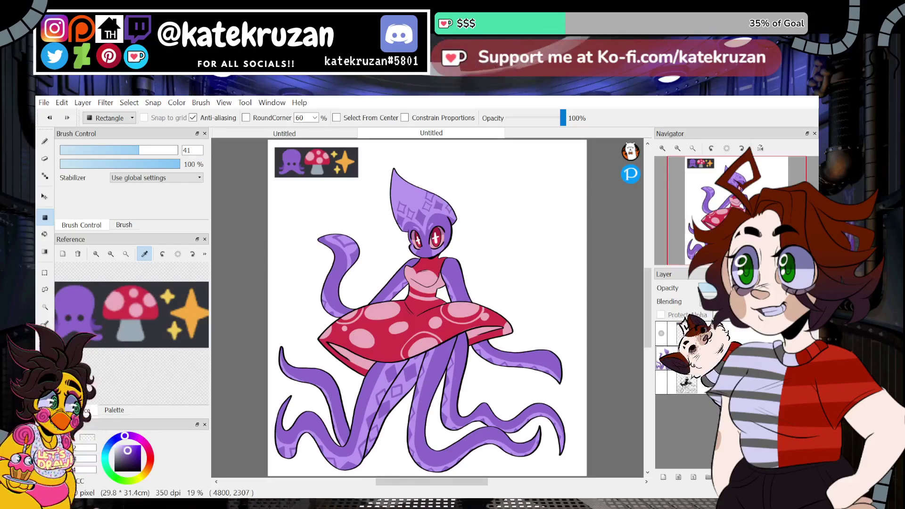
{"action": "left_click", "coordinate": [687, 358]}
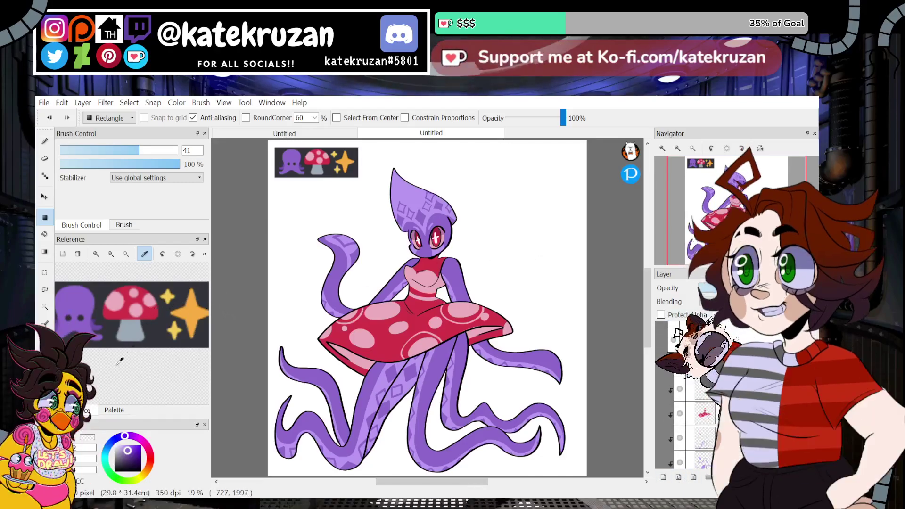
{"action": "left_click", "coordinate": [45, 399]}
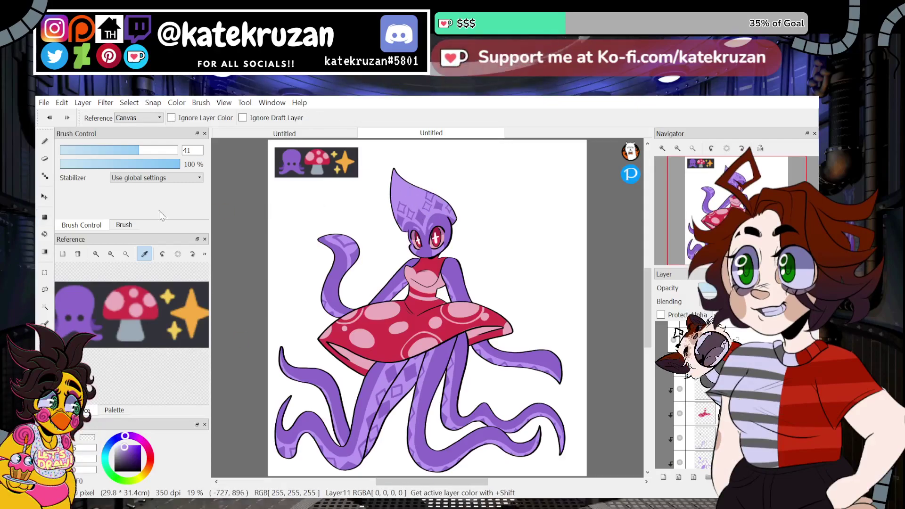
{"action": "left_click", "coordinate": [45, 141]}
{"action": "left_click", "coordinate": [662, 149]}
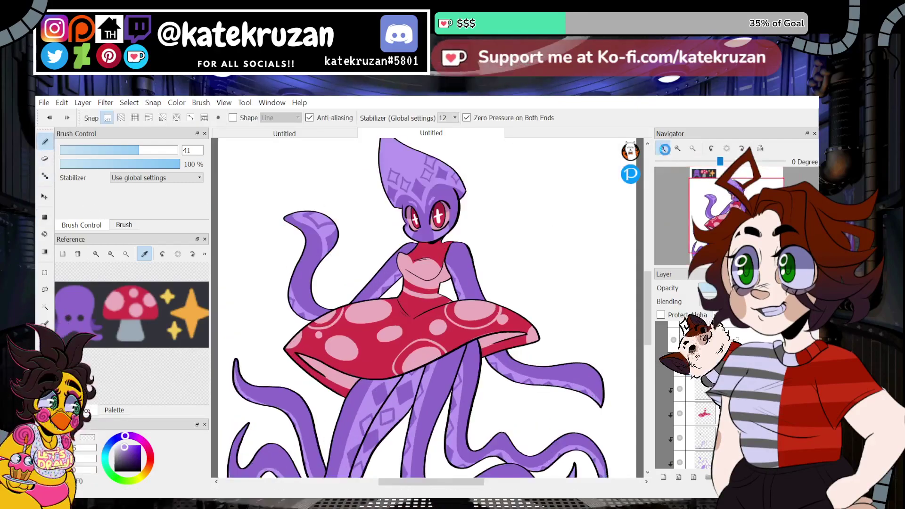
{"action": "left_click", "coordinate": [662, 149]}
{"action": "left_click", "coordinate": [663, 148]}
{"action": "left_click", "coordinate": [662, 148]}
{"action": "scroll", "coordinate": [527, 297], "scroll_direction": "up", "scroll_amount": 3}
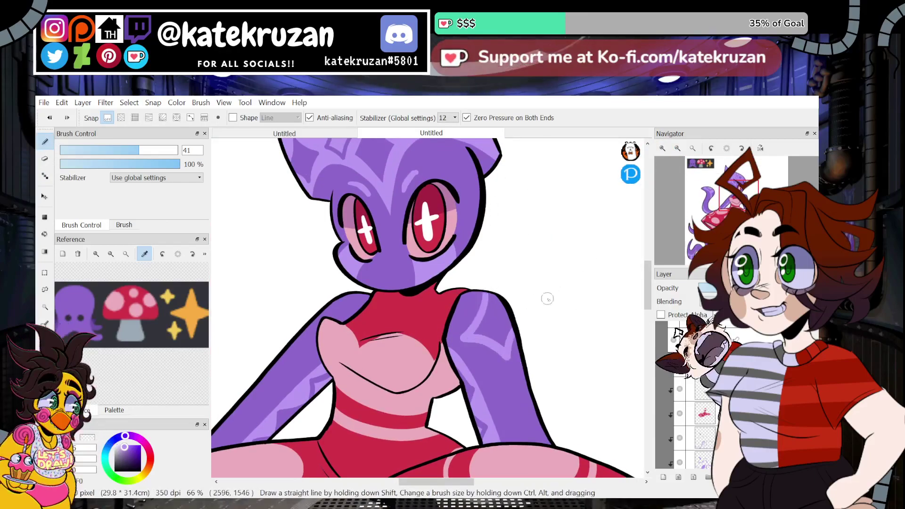
{"action": "left_click_drag", "start_coordinate": [501, 299], "coordinate": [509, 317]}
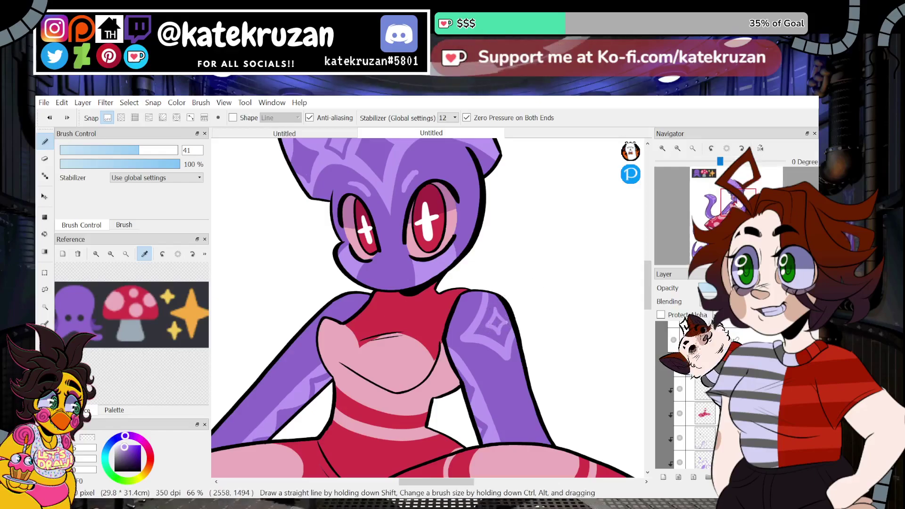
{"action": "key", "text": "h"}
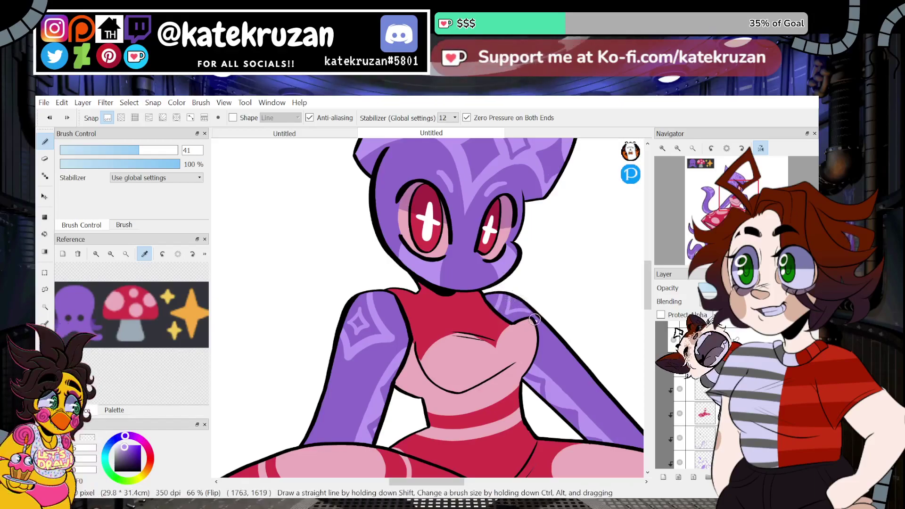
{"action": "left_click", "coordinate": [678, 148]}
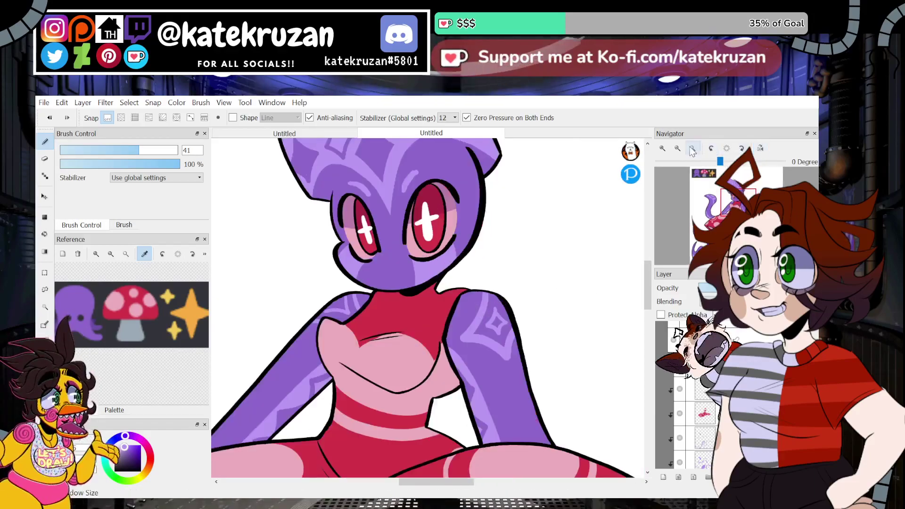
{"action": "left_click", "coordinate": [692, 148]}
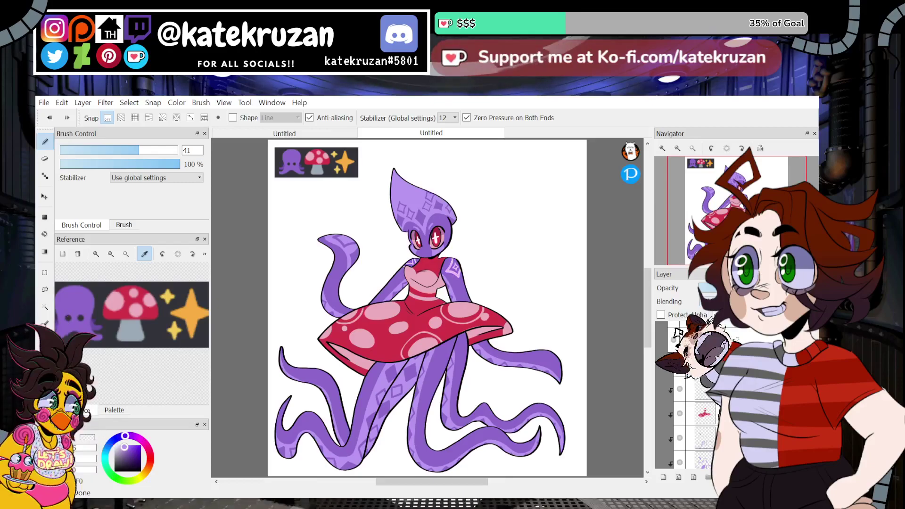
Step: Try recolouring the hood and tentacle markings pinkish lilac with alpha-protected rectangle fills, and undo the fills
{"action": "left_click", "coordinate": [45, 380]}
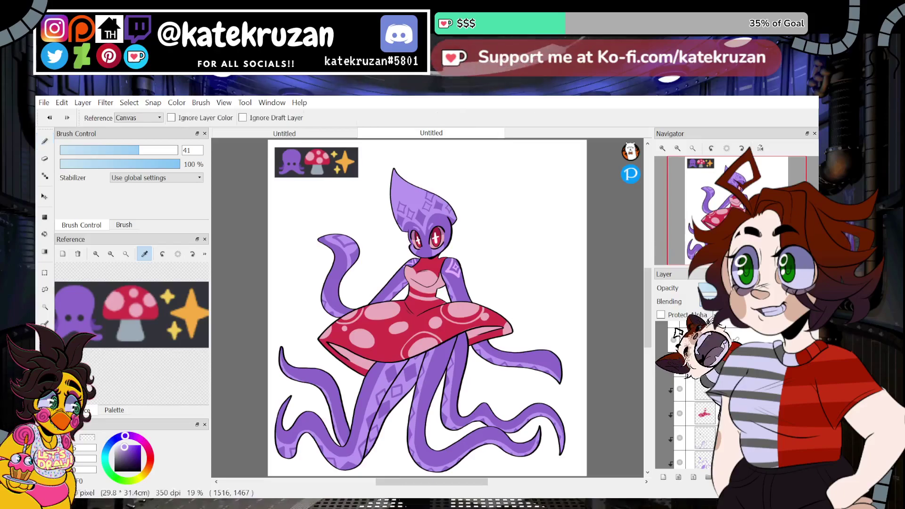
{"action": "left_click", "coordinate": [448, 271]}
{"action": "left_click", "coordinate": [45, 218]}
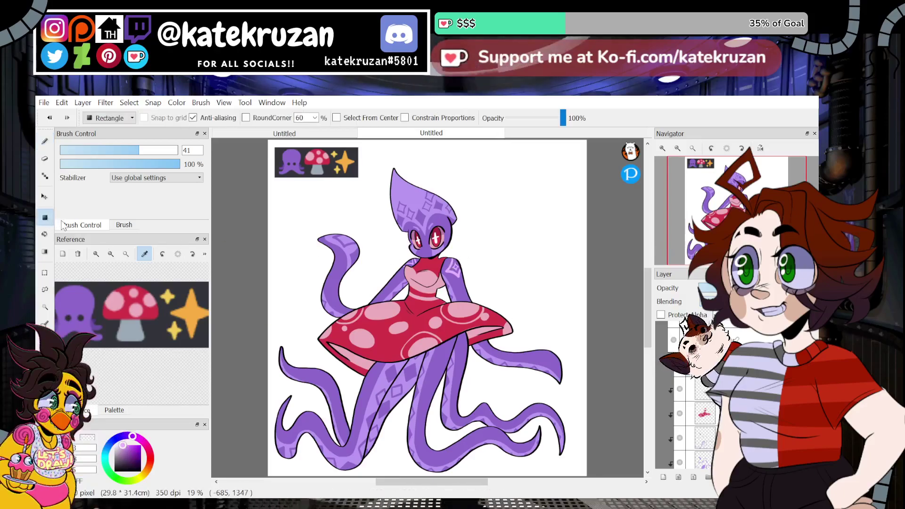
{"action": "left_click", "coordinate": [661, 315]}
{"action": "left_click_drag", "start_coordinate": [369, 165], "coordinate": [577, 325]}
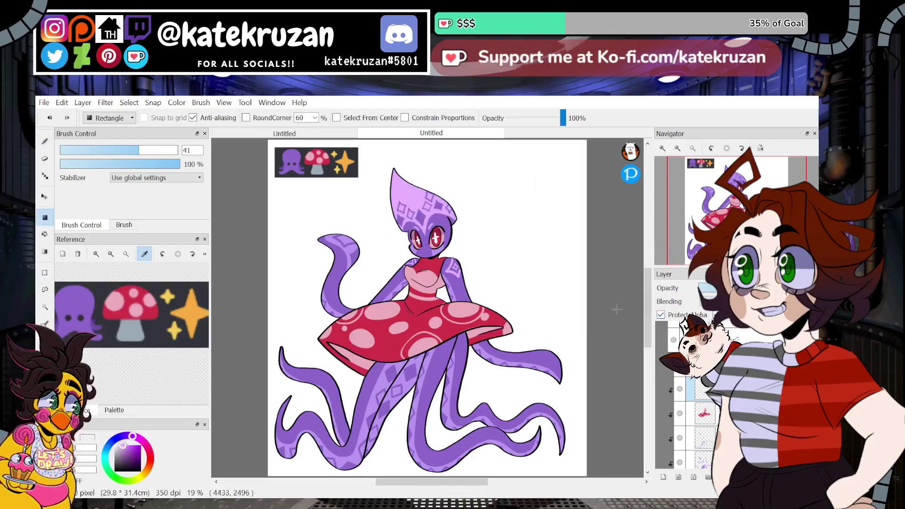
{"action": "left_click", "coordinate": [661, 315]}
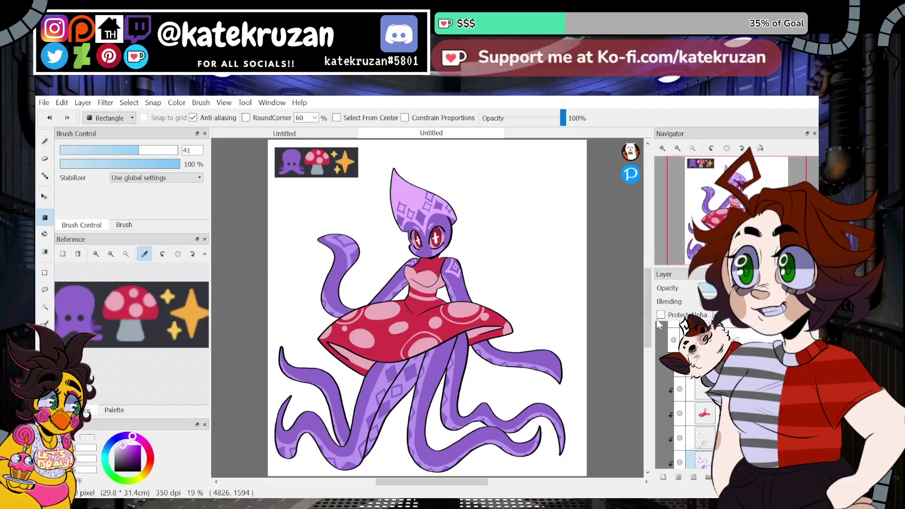
{"action": "left_click_drag", "start_coordinate": [288, 173], "coordinate": [620, 470]}
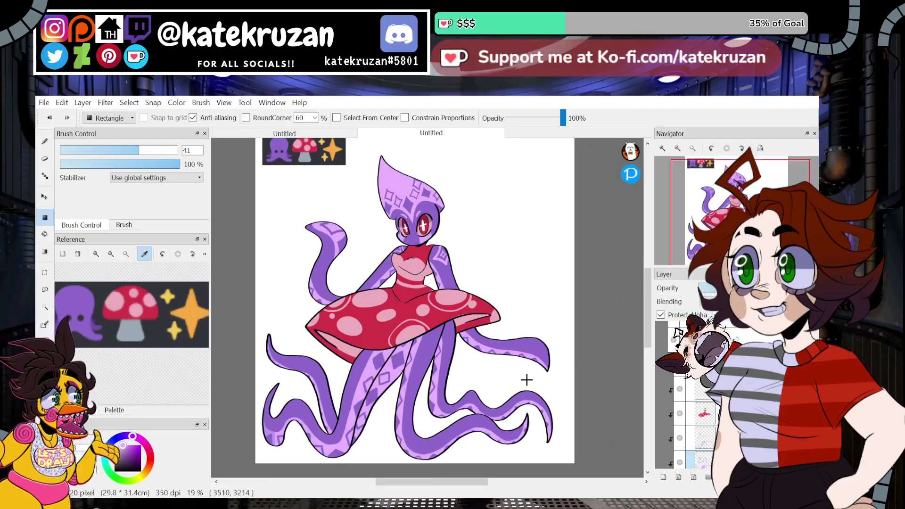
{"action": "key", "text": "ctrl+z"}
{"action": "key", "text": "ctrl+z"}
{"action": "key", "text": "ctrl+z"}
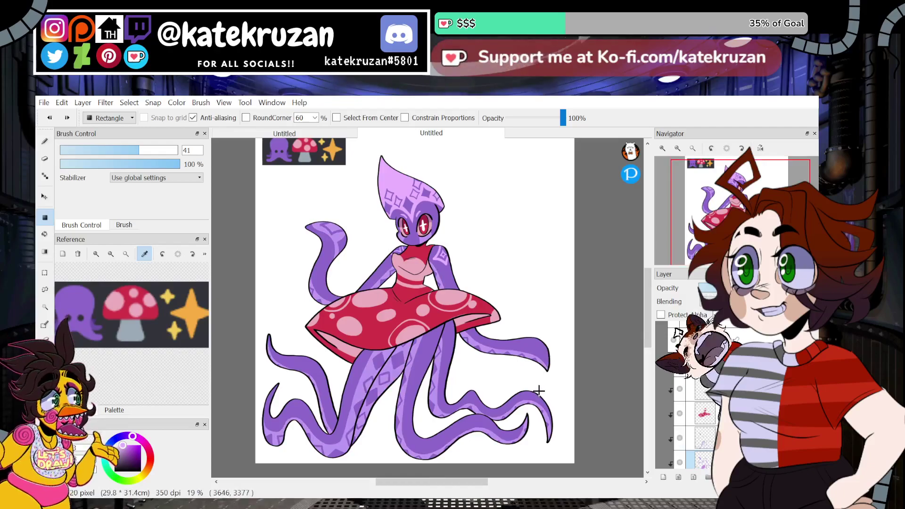
Step: Find the hood colour layer, protect its alpha, and try a foreground-background linear gradient on the hood with light purple
{"action": "left_click", "coordinate": [707, 389]}
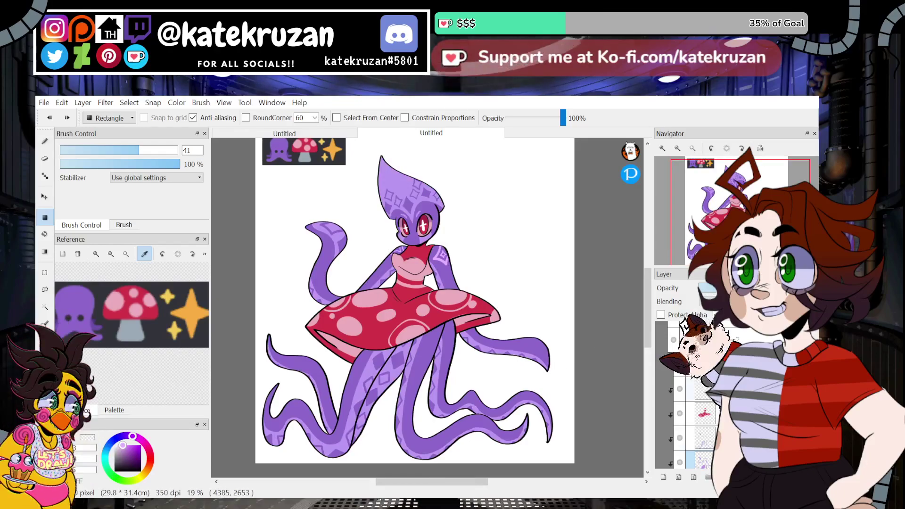
{"action": "scroll", "coordinate": [699, 432], "scroll_direction": "down", "scroll_amount": 2}
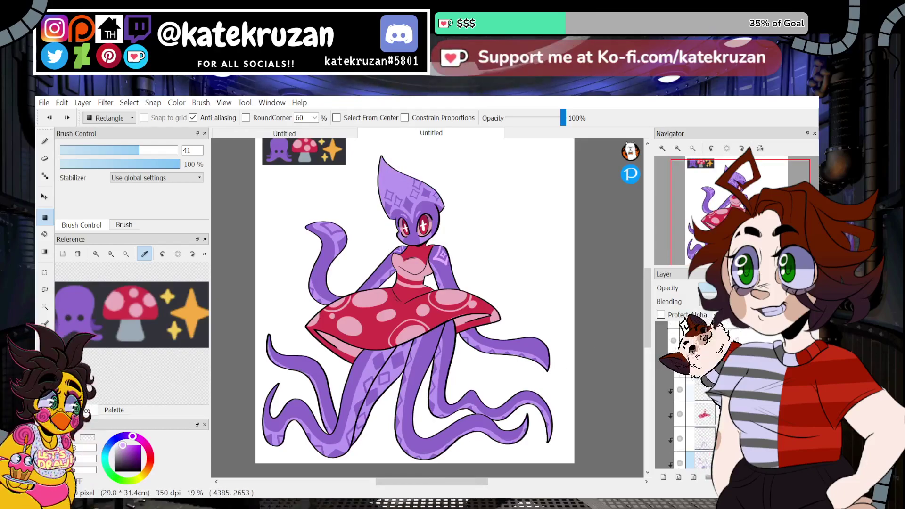
{"action": "left_click", "coordinate": [699, 432]}
{"action": "scroll", "coordinate": [686, 410], "scroll_direction": "up", "scroll_amount": 1}
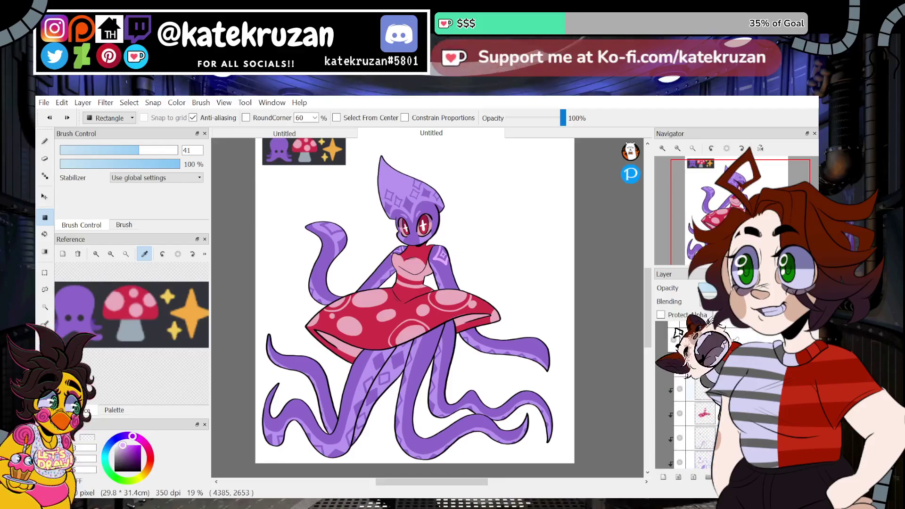
{"action": "left_click", "coordinate": [680, 389]}
{"action": "left_click", "coordinate": [680, 389]}
{"action": "left_click", "coordinate": [699, 389]}
{"action": "left_click", "coordinate": [174, 331]}
{"action": "key", "text": "i"}
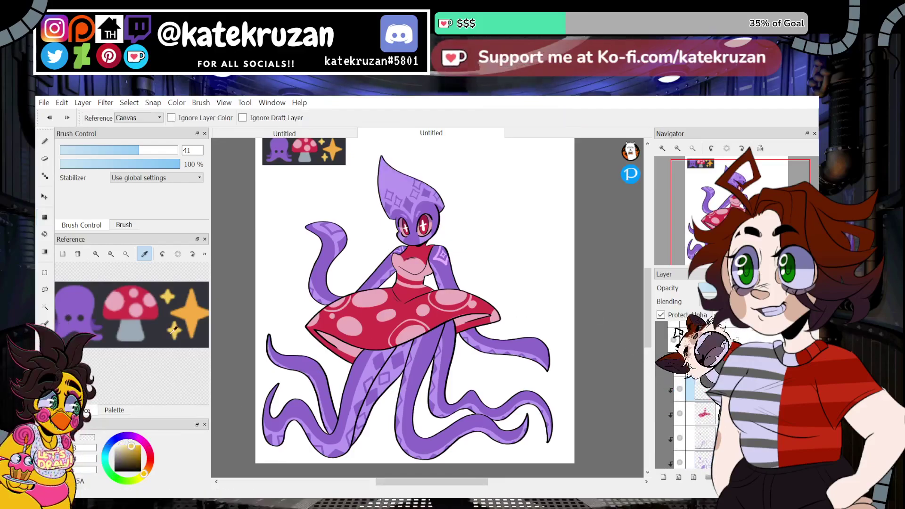
{"action": "left_click", "coordinate": [398, 175]}
{"action": "left_click", "coordinate": [46, 252]}
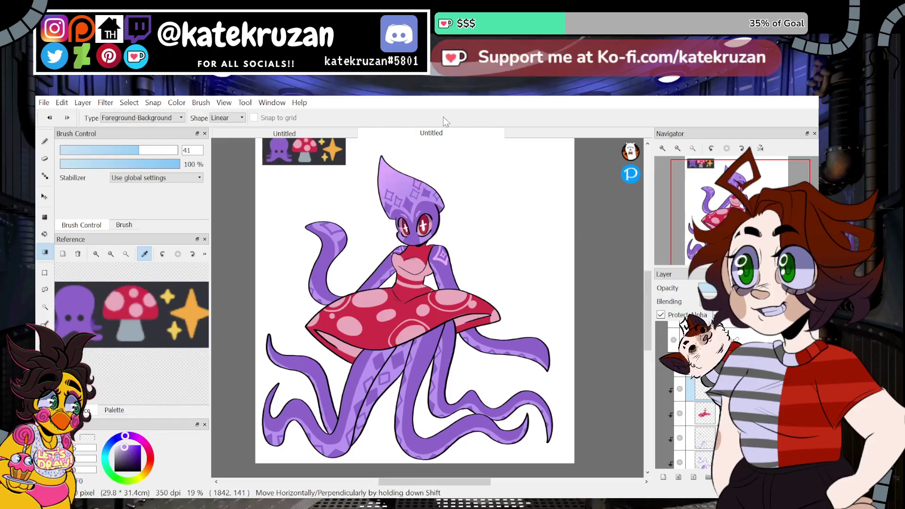
Step: Try alpha-protected linear gradients on the tentacle colour and marking layers, and undo the gradient changes
{"action": "scroll", "coordinate": [735, 417], "scroll_direction": "down", "scroll_amount": 2}
{"action": "left_click", "coordinate": [672, 315]}
{"action": "left_click", "coordinate": [661, 314]}
{"action": "left_click_drag", "start_coordinate": [385, 402], "coordinate": [403, 474]}
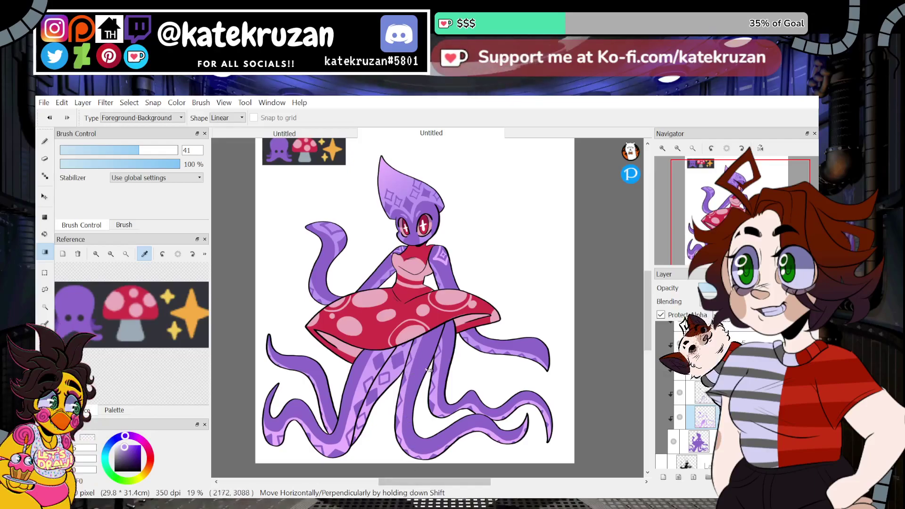
{"action": "left_click", "coordinate": [662, 315]}
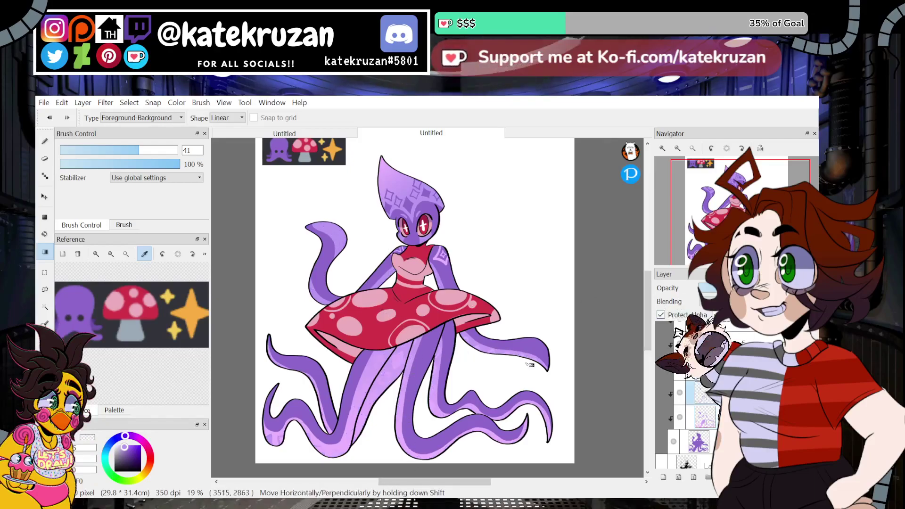
{"action": "key", "text": "ctrl+y"}
{"action": "key", "text": "ctrl+y"}
{"action": "left_click", "coordinate": [713, 417]}
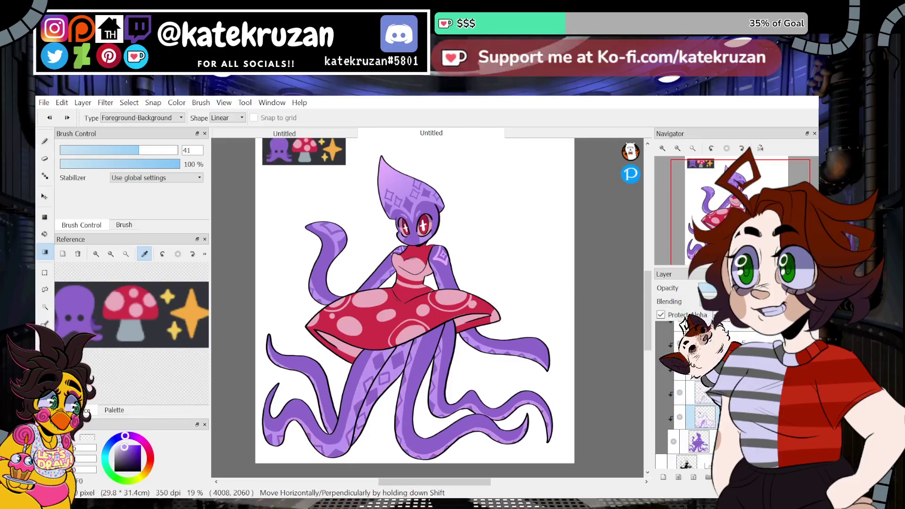
{"action": "key", "text": "ctrl+z"}
{"action": "key", "text": "ctrl+z"}
{"action": "key", "text": "ctrl+z"}
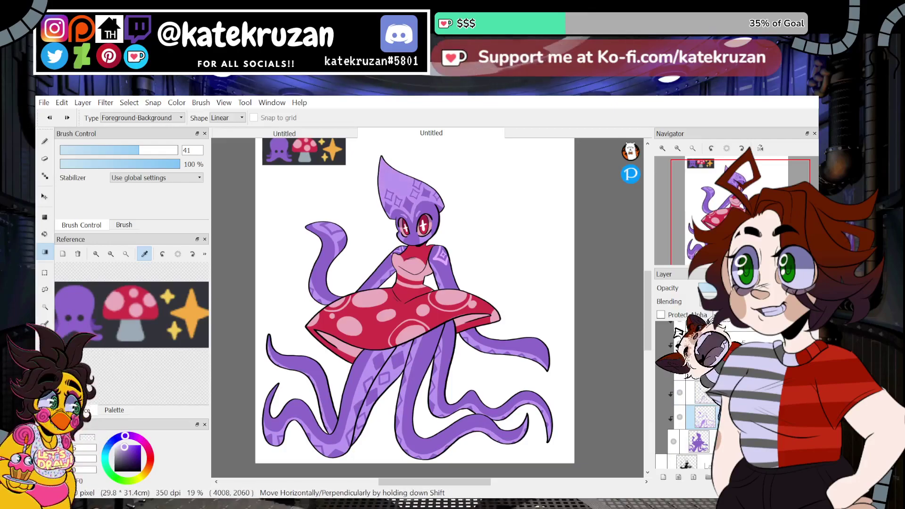
Step: Add a clipped folder for the tentacle markings and a new clipped layer, and reselect the shoulder marking layer above
{"action": "left_click", "coordinate": [708, 477]}
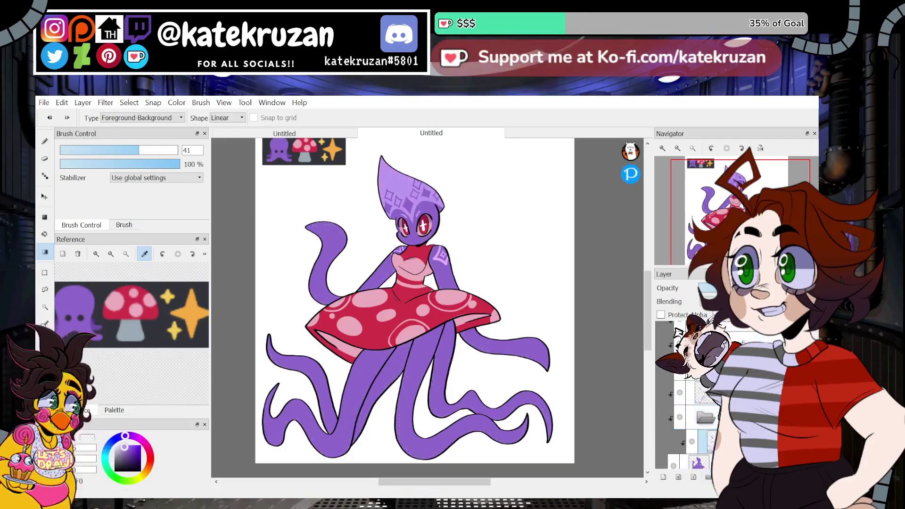
{"action": "left_click", "coordinate": [717, 315]}
{"action": "left_click", "coordinate": [664, 479]}
{"action": "left_click", "coordinate": [717, 315]}
{"action": "scroll", "coordinate": [735, 394], "scroll_direction": "up", "scroll_amount": 2}
{"action": "left_click", "coordinate": [735, 393]}
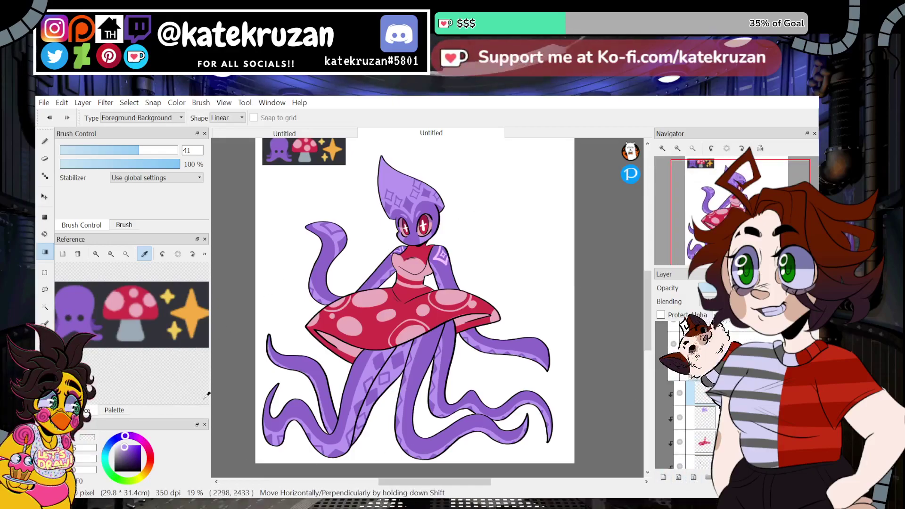
Step: Sample the pale pinkish lilac of the shoulder marking and choose the AirBrush from the favourite brushes
{"action": "left_click", "coordinate": [45, 401]}
{"action": "left_click", "coordinate": [447, 258]}
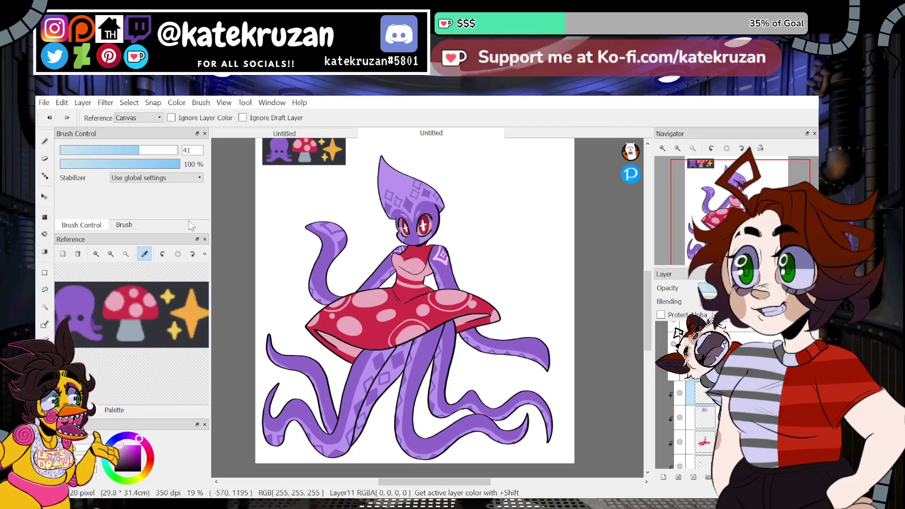
{"action": "left_click", "coordinate": [131, 224]}
{"action": "left_click", "coordinate": [204, 197]}
{"action": "left_click", "coordinate": [204, 196]}
{"action": "left_click", "coordinate": [204, 196]}
{"action": "left_click", "coordinate": [204, 197]}
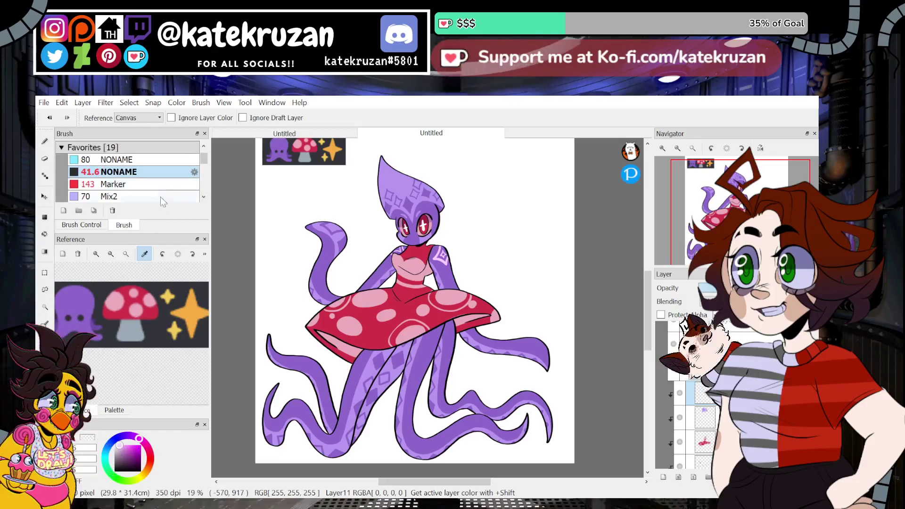
{"action": "scroll", "coordinate": [186, 194], "scroll_direction": "down", "scroll_amount": 2}
{"action": "left_click", "coordinate": [184, 172]}
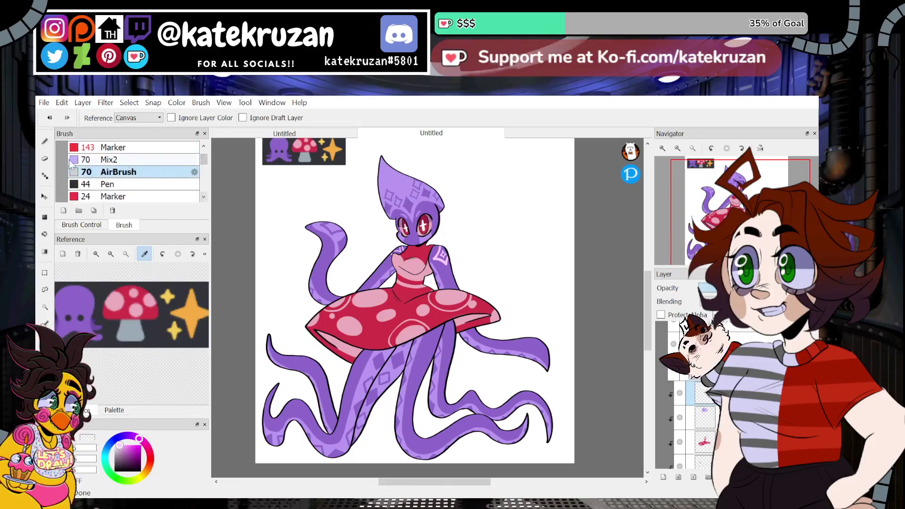
{"action": "left_click", "coordinate": [81, 225]}
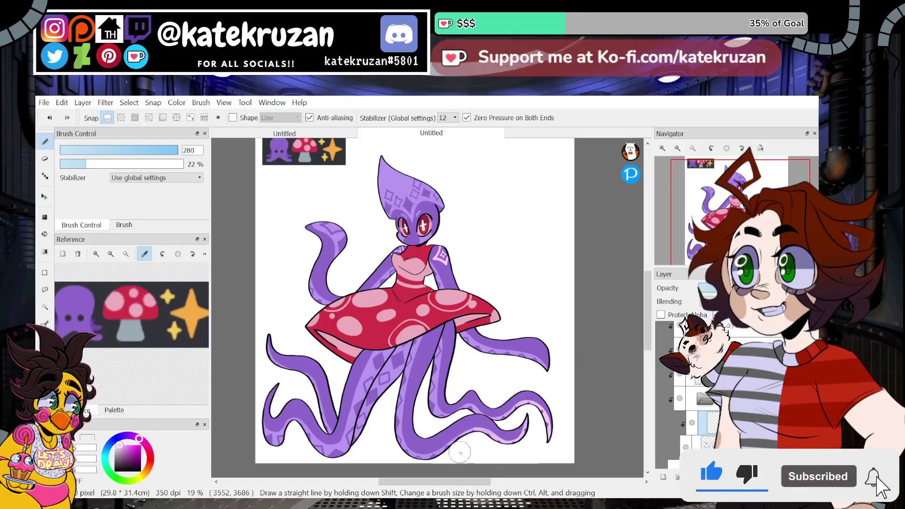
Step: Airbrush pale pinkish lilac over the tentacle markings near the lower curves and tips, with the brush at size 665 and 90% opacity
{"action": "left_click", "coordinate": [171, 164]}
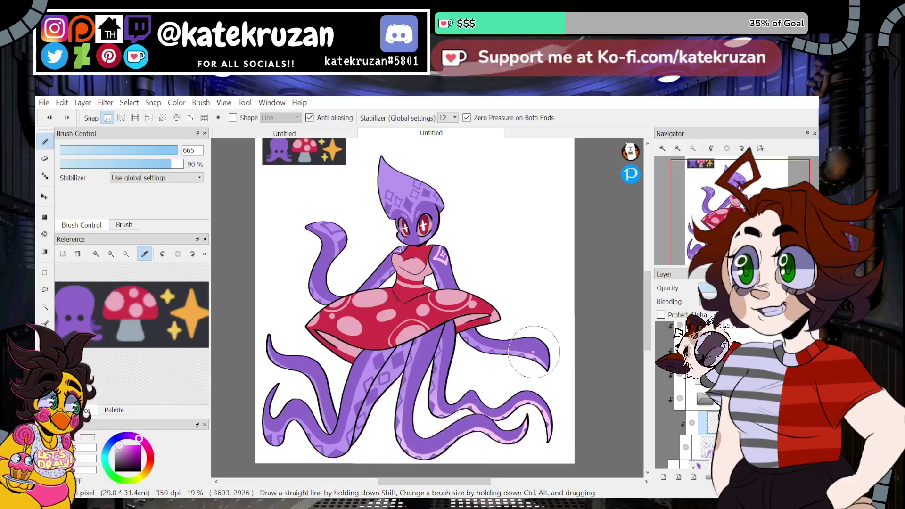
{"action": "mouse_move", "coordinate": [313, 431]}
{"action": "left_mouse_down"}
{"action": "mouse_move", "coordinate": [343, 445]}
{"action": "mouse_move", "coordinate": [365, 414]}
{"action": "mouse_move", "coordinate": [369, 381]}
{"action": "left_mouse_up"}
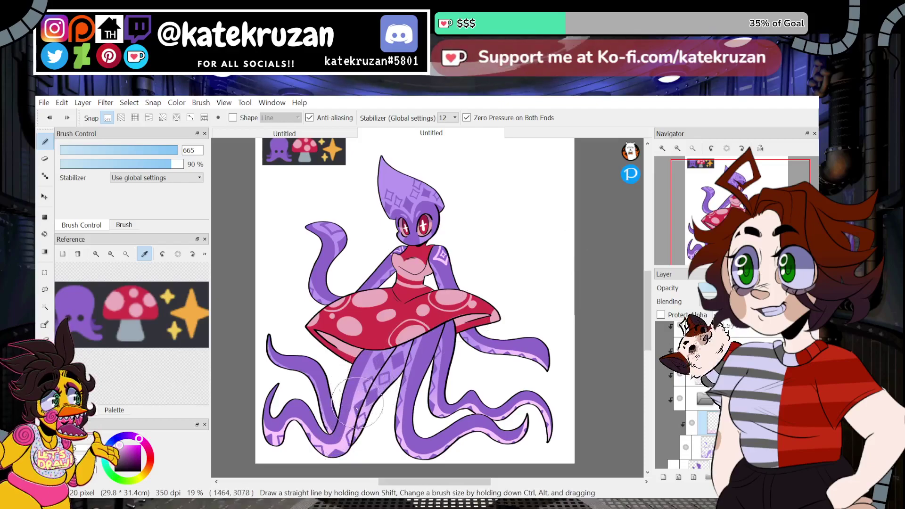
{"action": "left_click_drag", "start_coordinate": [372, 394], "coordinate": [356, 411]}
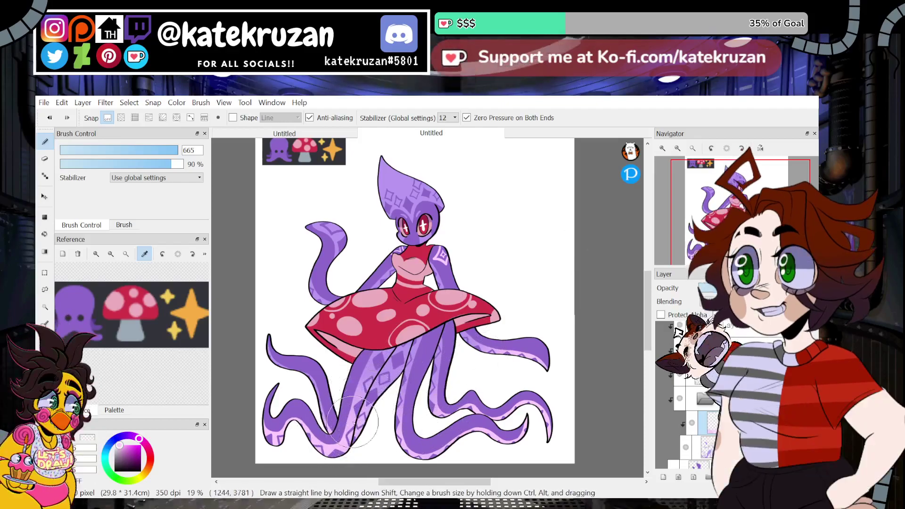
{"action": "key", "text": "ctrl+z"}
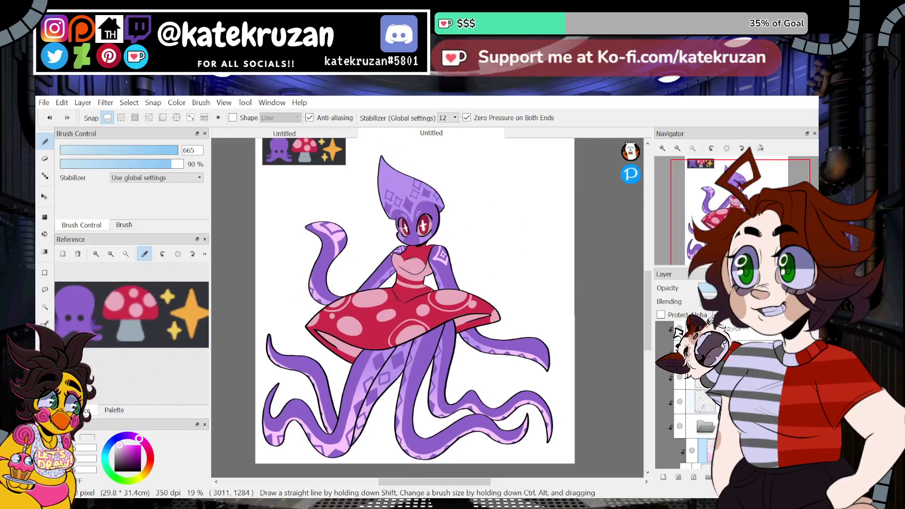
{"action": "scroll", "coordinate": [736, 396], "scroll_direction": "up", "scroll_amount": 1}
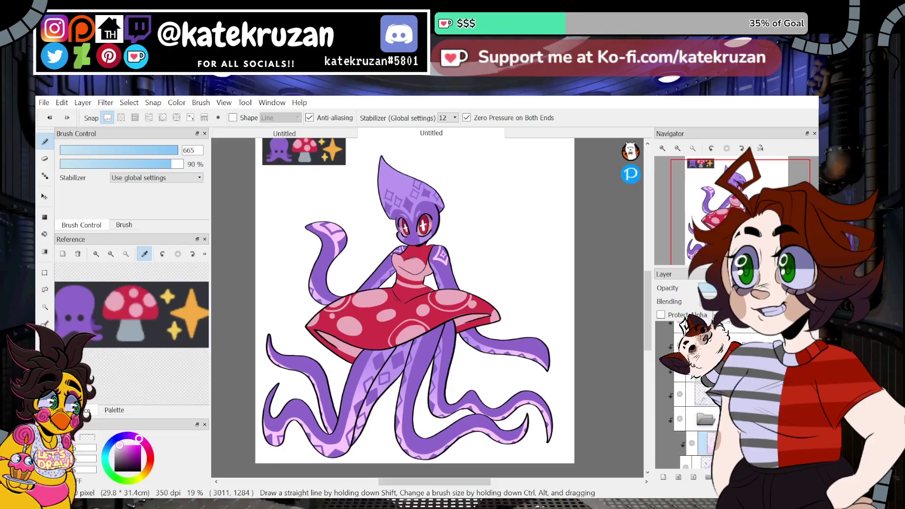
Step: Try the pinkish airbrush fades on a layer above the line art, covering the head tip and tentacles, with a different blending mode
{"action": "left_click_drag", "start_coordinate": [766, 334], "coordinate": [766, 333]}
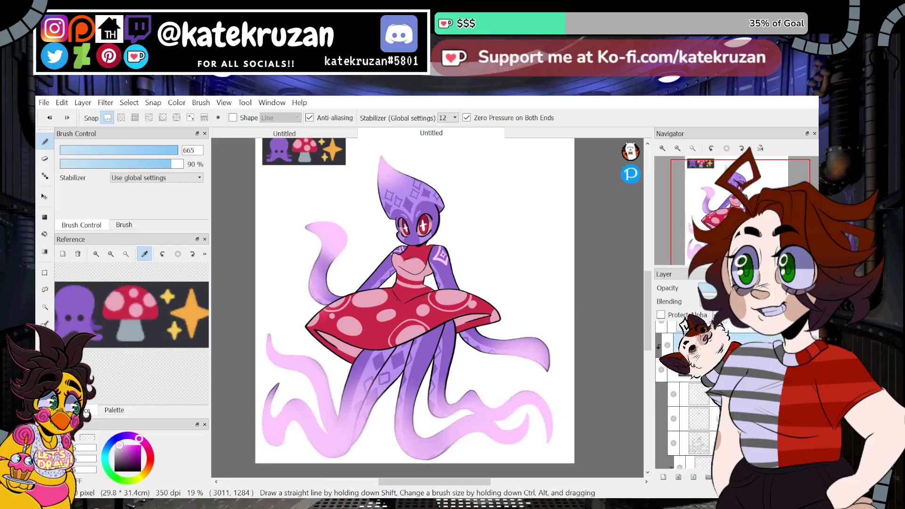
{"action": "left_click", "coordinate": [717, 315]}
{"action": "left_click", "coordinate": [716, 315]}
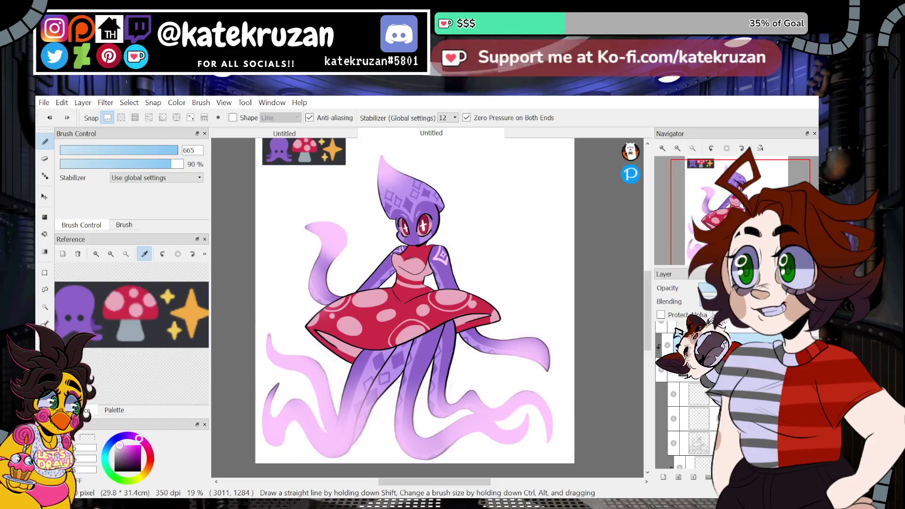
{"action": "left_click", "coordinate": [754, 302]}
{"action": "left_click", "coordinate": [754, 327]}
{"action": "key", "text": "Down"}
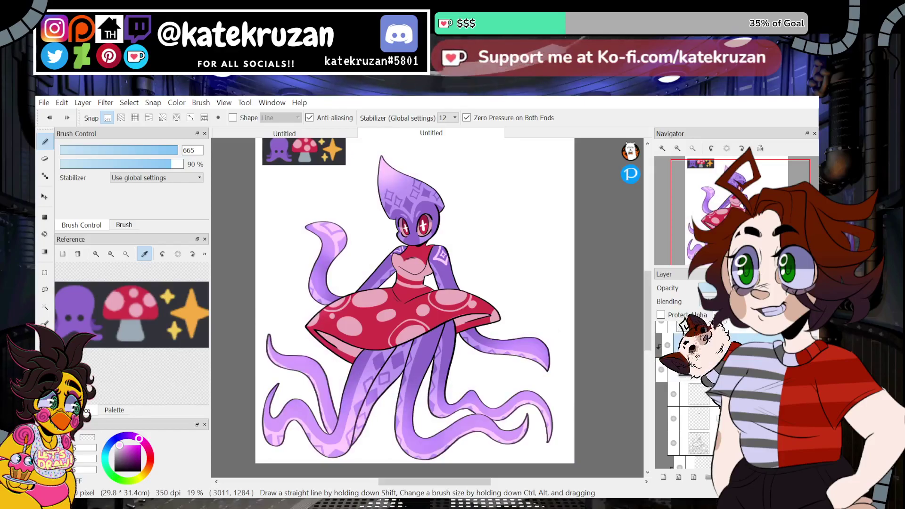
{"action": "scroll", "coordinate": [736, 395], "scroll_direction": "down", "scroll_amount": 5}
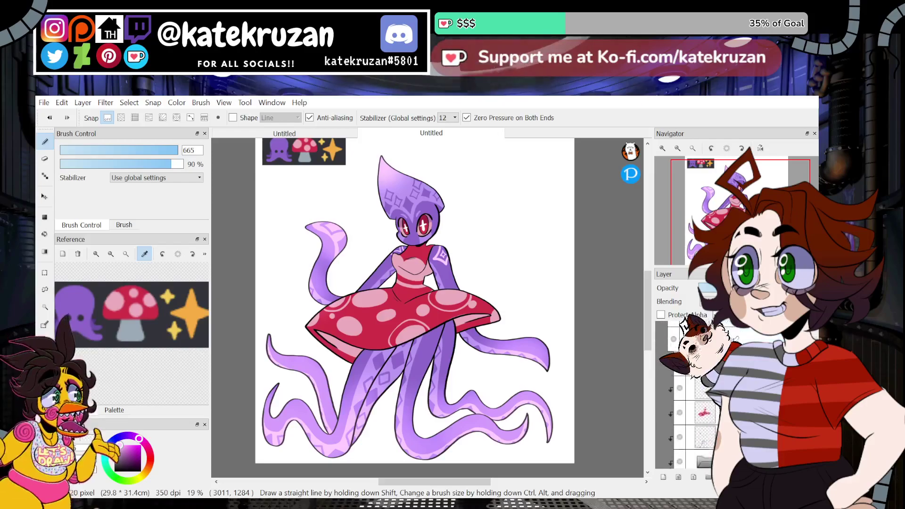
{"action": "left_click_drag", "start_coordinate": [707, 370], "coordinate": [707, 401]}
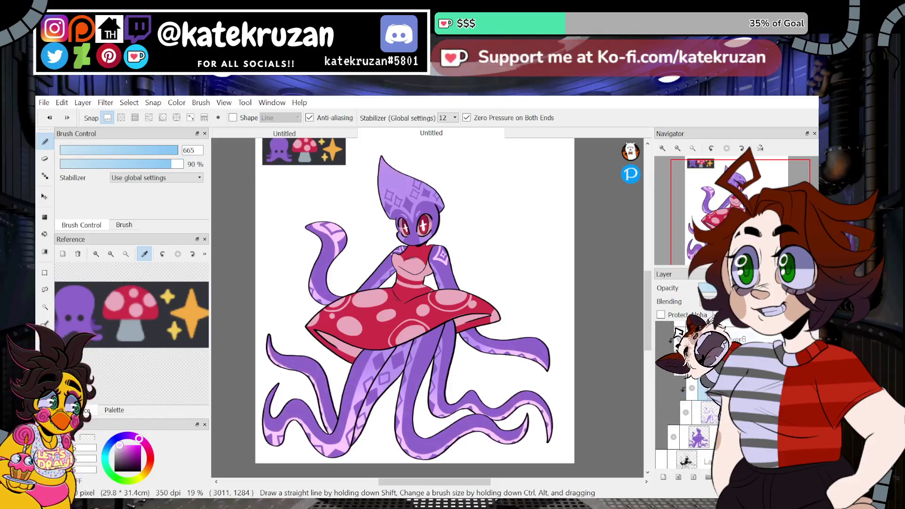
Step: Add a clipped folder and layer for the head markings, and airbrush a soft pinkish fade over the head tip
{"action": "key", "text": "Down"}
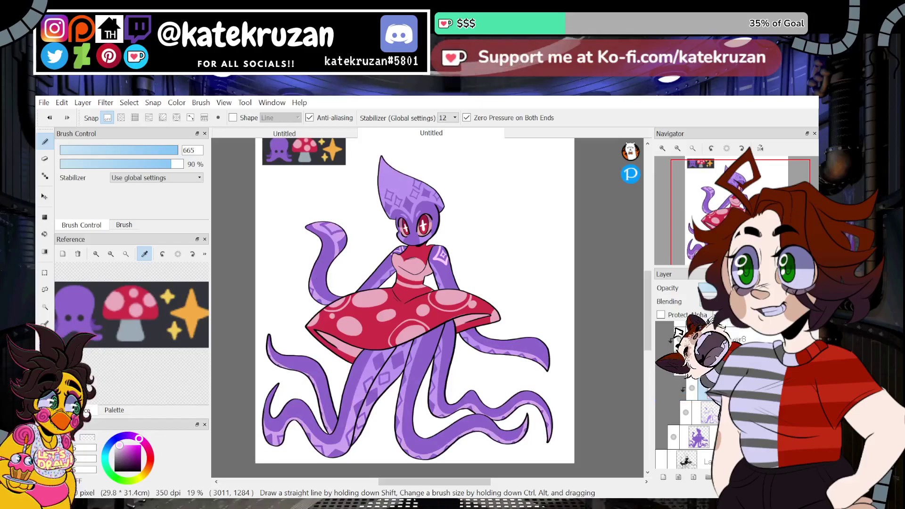
{"action": "key", "text": "Down"}
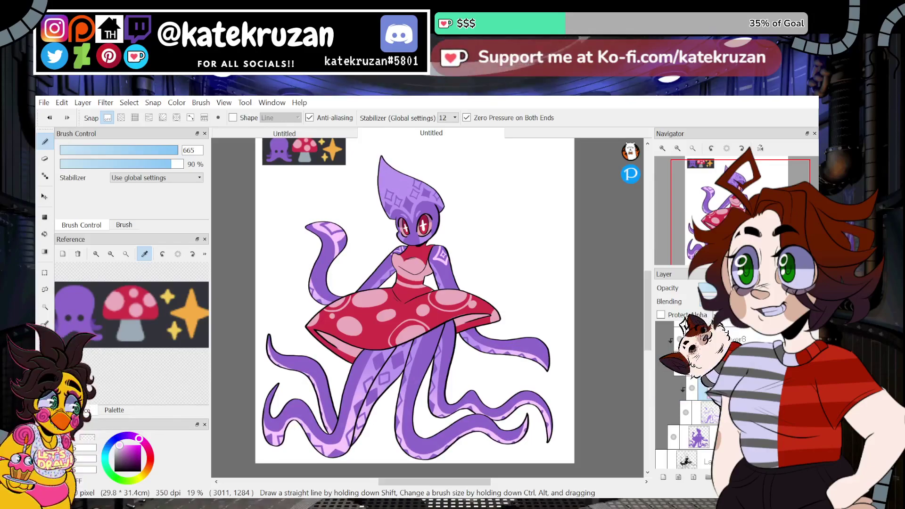
{"action": "scroll", "coordinate": [707, 396], "scroll_direction": "up", "scroll_amount": 3}
{"action": "left_click", "coordinate": [685, 405]}
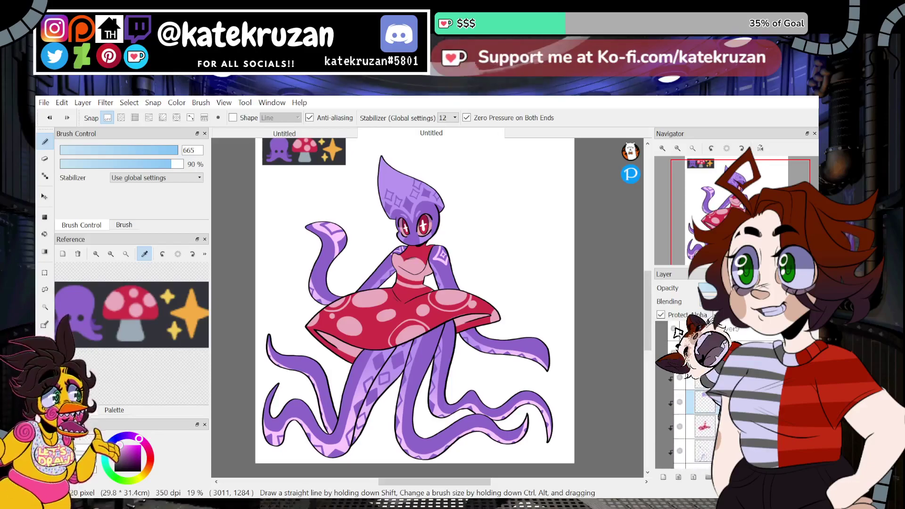
{"action": "left_click", "coordinate": [708, 477]}
{"action": "left_click_drag", "start_coordinate": [705, 427], "coordinate": [704, 403]}
{"action": "left_click", "coordinate": [715, 315]}
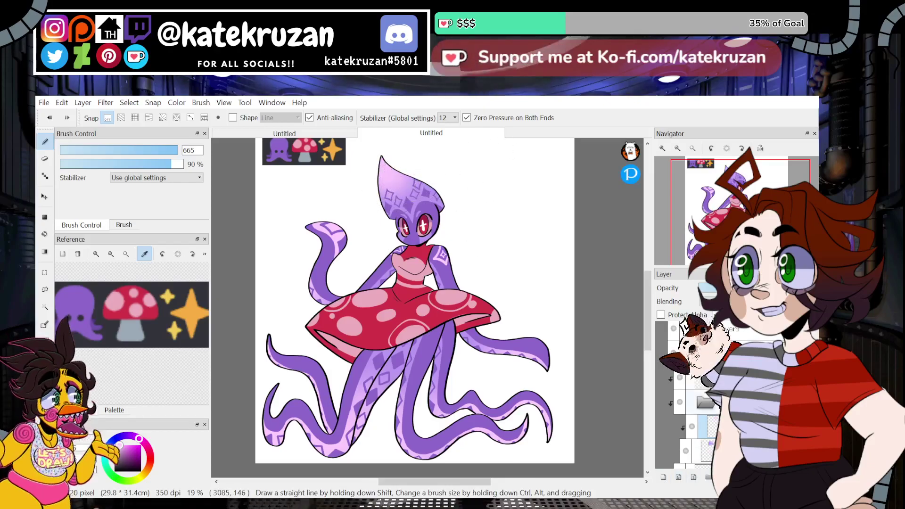
{"action": "mouse_move", "coordinate": [730, 197]}
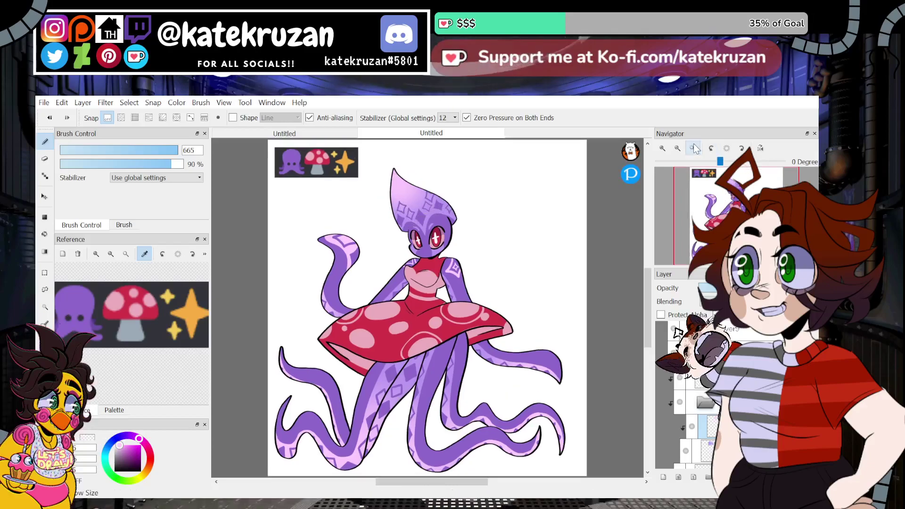
{"action": "left_click", "coordinate": [693, 146]}
{"action": "key", "text": "z"}
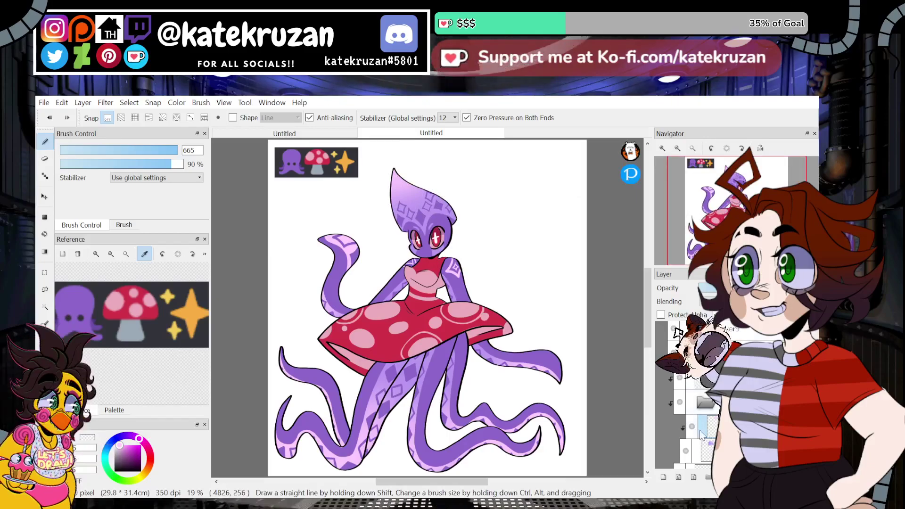
Step: Hide and show the tentacle and head fade layers to compare the character with and without them
{"action": "scroll", "coordinate": [697, 392], "scroll_direction": "down", "scroll_amount": 3}
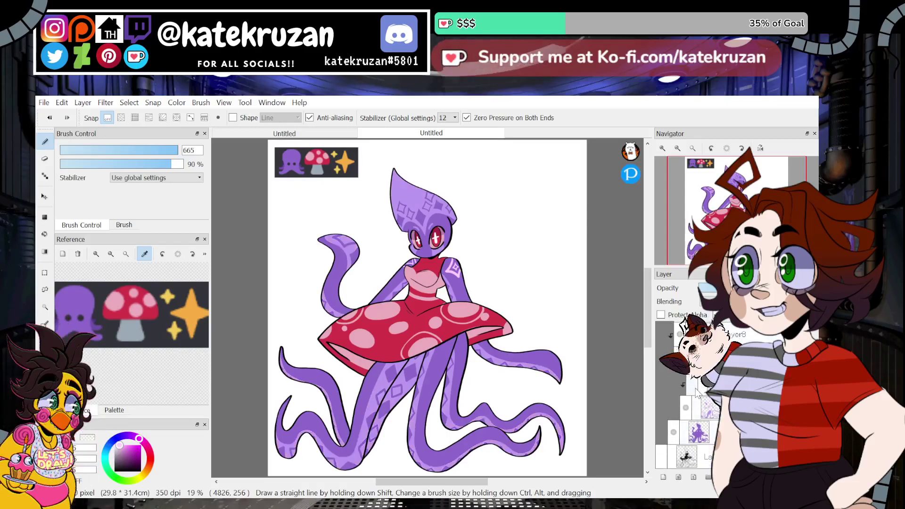
{"action": "left_click", "coordinate": [692, 384]}
{"action": "scroll", "coordinate": [692, 393], "scroll_direction": "up", "scroll_amount": 3}
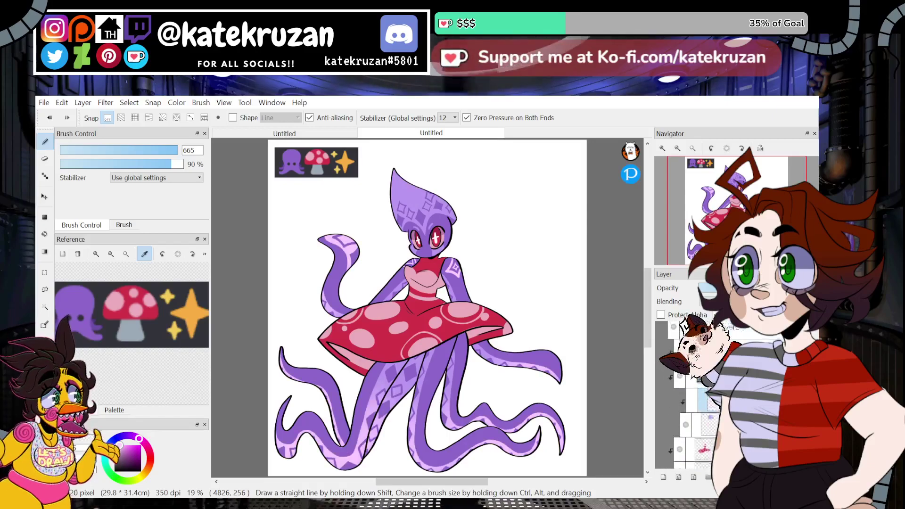
{"action": "left_click", "coordinate": [692, 409]}
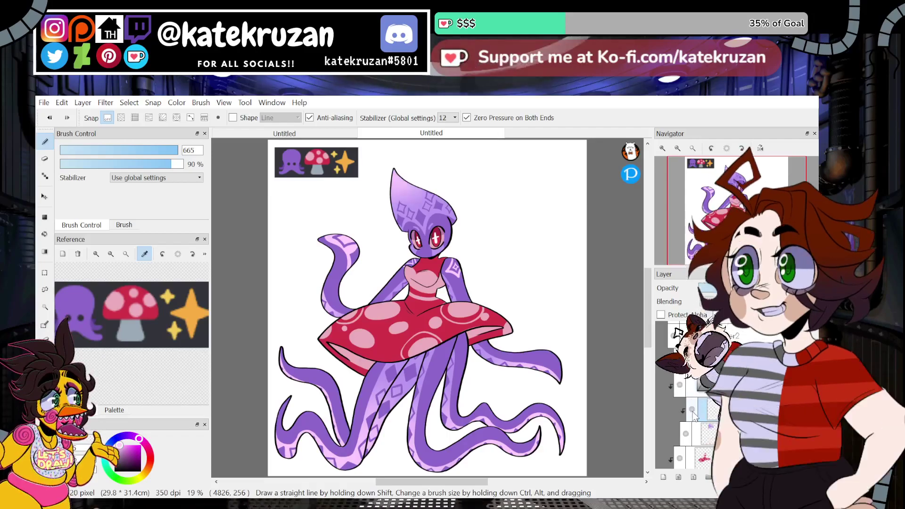
Step: Show the original sketch layer and scale it down to a thumbnail placed beneath the emoji reference strip
{"action": "left_click", "coordinate": [704, 386]}
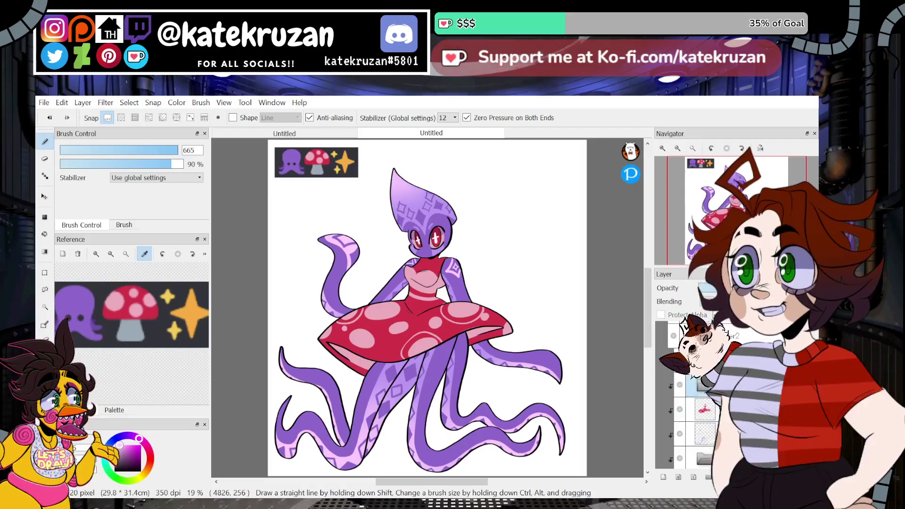
{"action": "scroll", "coordinate": [704, 386], "scroll_direction": "up", "scroll_amount": 2}
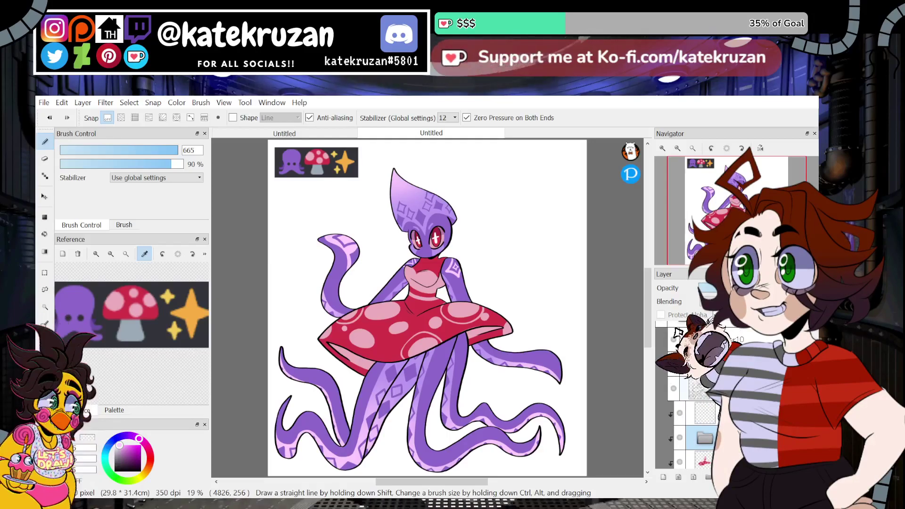
{"action": "double_click", "coordinate": [742, 388]}
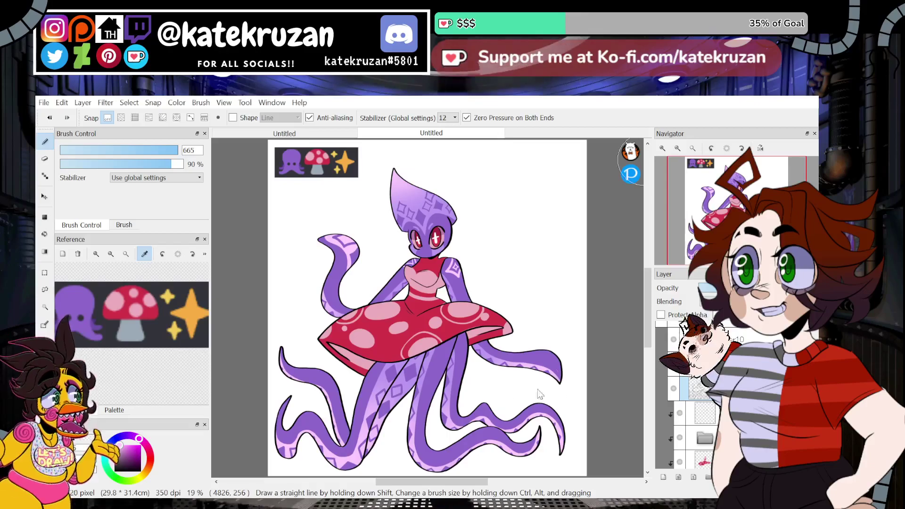
{"action": "scroll", "coordinate": [707, 377], "scroll_direction": "up", "scroll_amount": 2}
{"action": "left_click", "coordinate": [686, 359]}
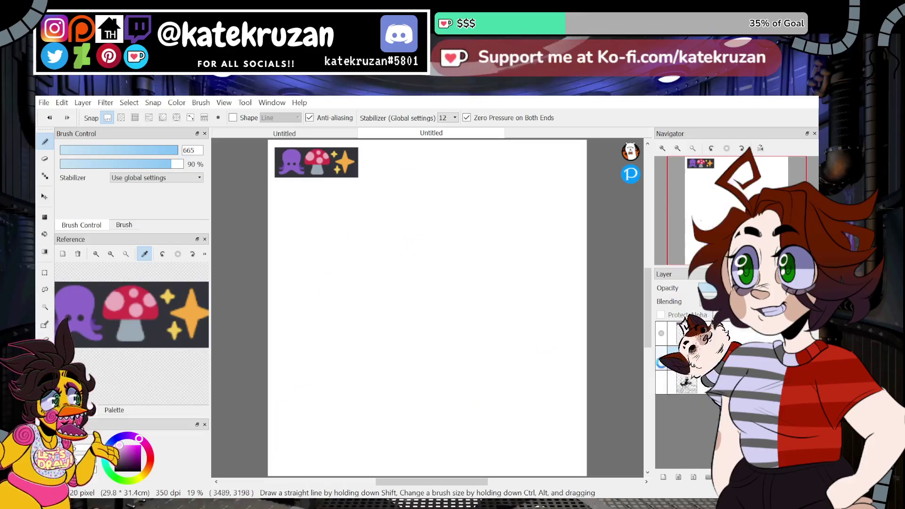
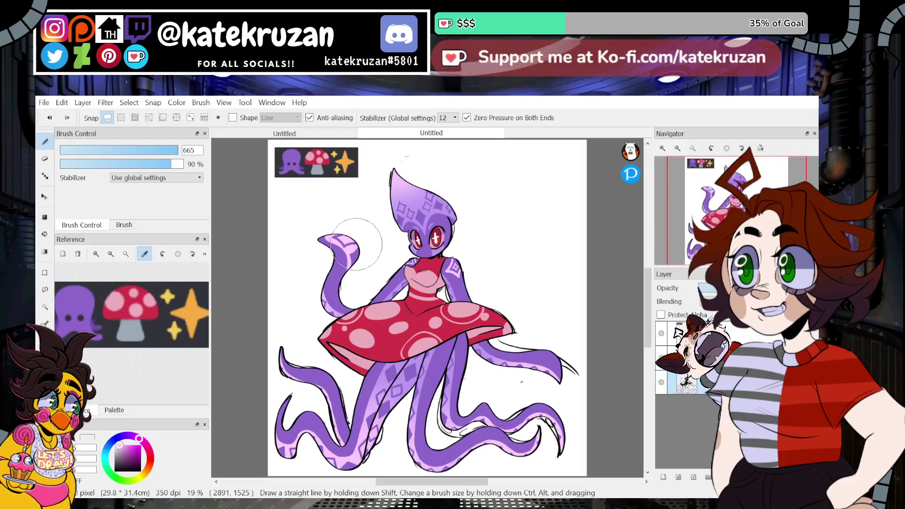
{"action": "key", "text": "ctrl+t"}
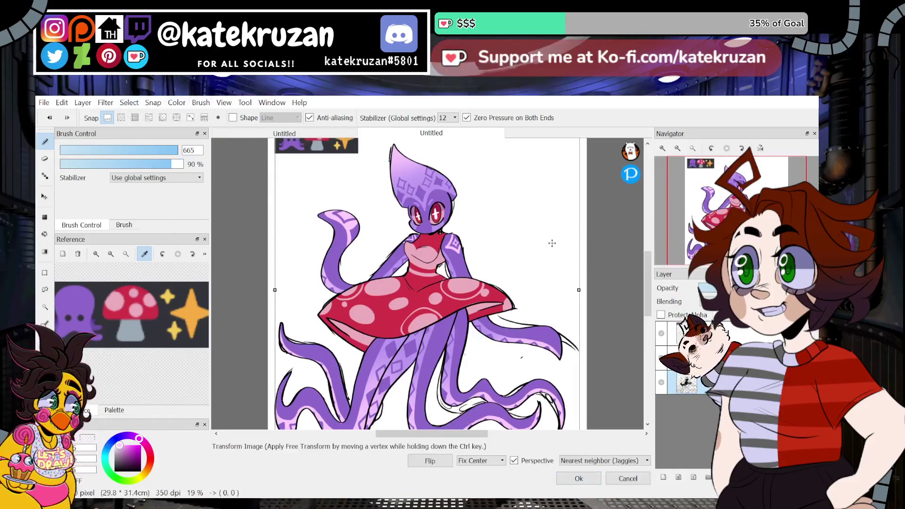
{"action": "left_click_drag", "start_coordinate": [555, 235], "coordinate": [554, 277]}
{"action": "left_click_drag", "start_coordinate": [578, 175], "coordinate": [467, 289]}
{"action": "left_click_drag", "start_coordinate": [460, 359], "coordinate": [549, 256]}
{"action": "mouse_move", "coordinate": [528, 223]}
{"action": "left_mouse_down"}
{"action": "mouse_move", "coordinate": [552, 231]}
{"action": "mouse_move", "coordinate": [552, 214]}
{"action": "mouse_move", "coordinate": [544, 221]}
{"action": "mouse_move", "coordinate": [556, 212]}
{"action": "mouse_move", "coordinate": [467, 248]}
{"action": "mouse_move", "coordinate": [352, 379]}
{"action": "mouse_move", "coordinate": [504, 209]}
{"action": "mouse_move", "coordinate": [349, 221]}
{"action": "mouse_move", "coordinate": [506, 227]}
{"action": "mouse_move", "coordinate": [506, 367]}
{"action": "mouse_move", "coordinate": [342, 248]}
{"action": "mouse_move", "coordinate": [357, 240]}
{"action": "mouse_move", "coordinate": [334, 204]}
{"action": "left_mouse_up"}
{"action": "left_click", "coordinate": [693, 148]}
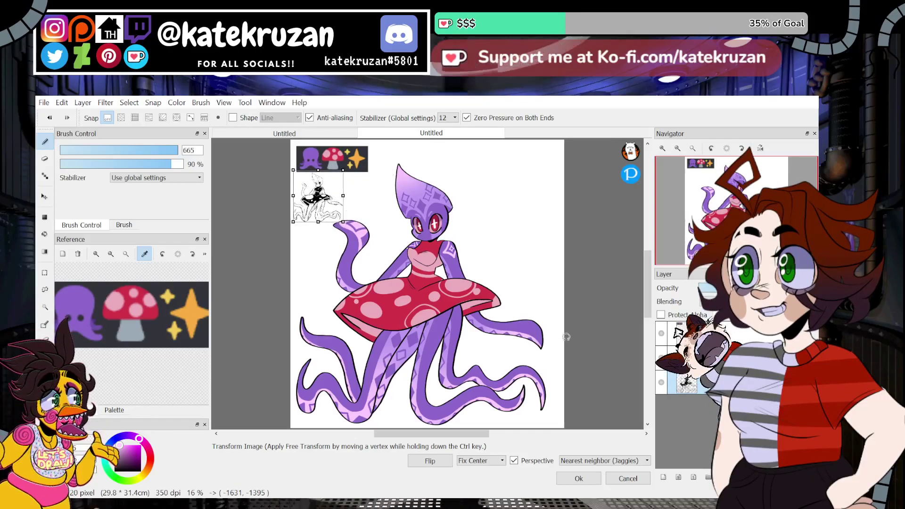
{"action": "left_click", "coordinate": [570, 474]}
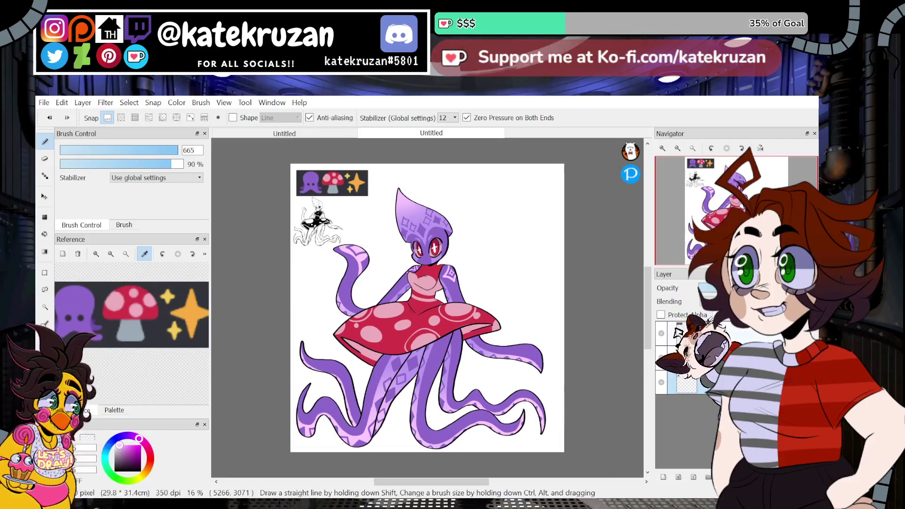
Step: Move the emoji reference strip down and place the small sketch above it in the canvas's upper left corner
{"action": "left_click", "coordinate": [701, 384]}
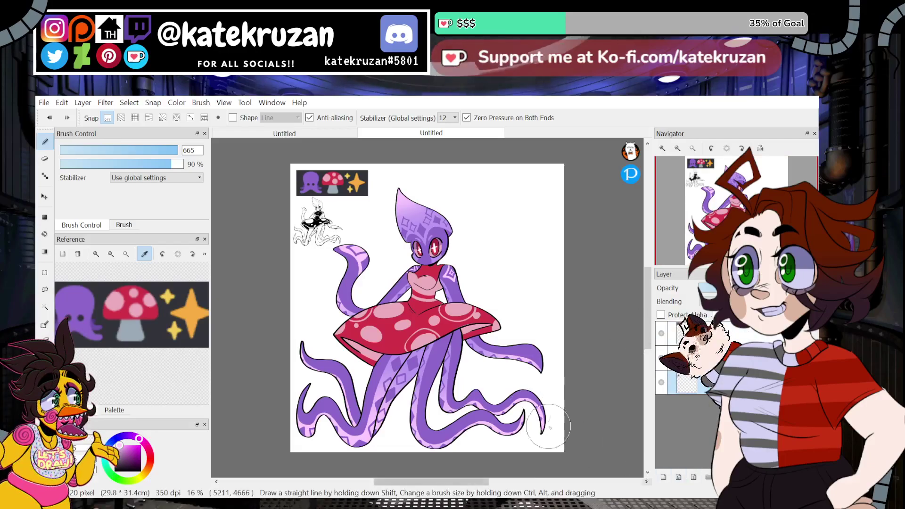
{"action": "left_click", "coordinate": [45, 217]}
{"action": "left_click", "coordinate": [50, 197]}
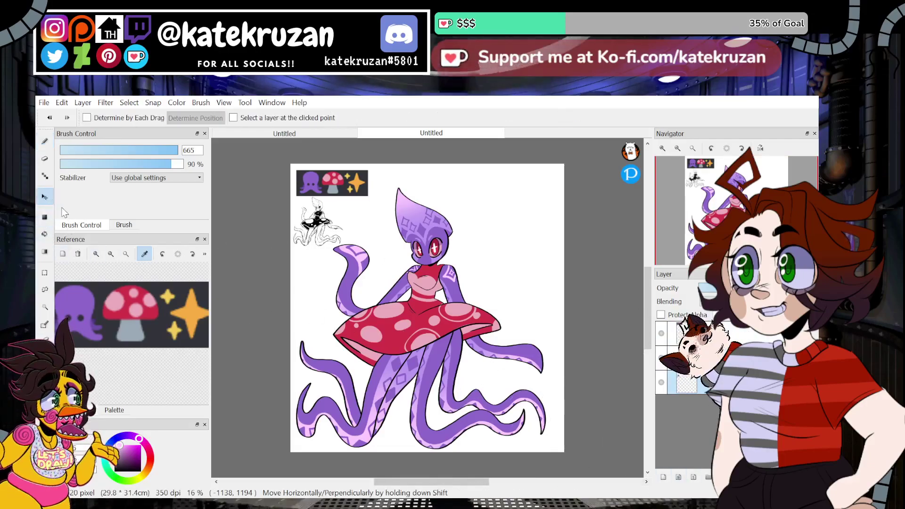
{"action": "mouse_move", "coordinate": [482, 262]}
{"action": "left_mouse_down"}
{"action": "mouse_move", "coordinate": [585, 283]}
{"action": "mouse_move", "coordinate": [584, 329]}
{"action": "mouse_move", "coordinate": [584, 313]}
{"action": "left_mouse_up"}
{"action": "key", "text": "ctrl+z"}
{"action": "left_click_drag", "start_coordinate": [366, 352], "coordinate": [364, 398]}
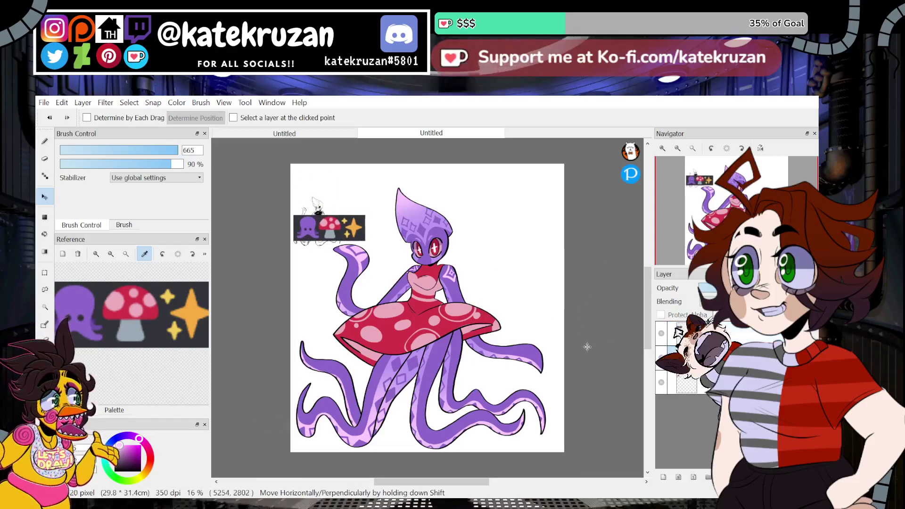
{"action": "mouse_move", "coordinate": [536, 429]}
{"action": "left_mouse_down"}
{"action": "mouse_move", "coordinate": [542, 381]}
{"action": "mouse_move", "coordinate": [538, 396]}
{"action": "left_mouse_up"}
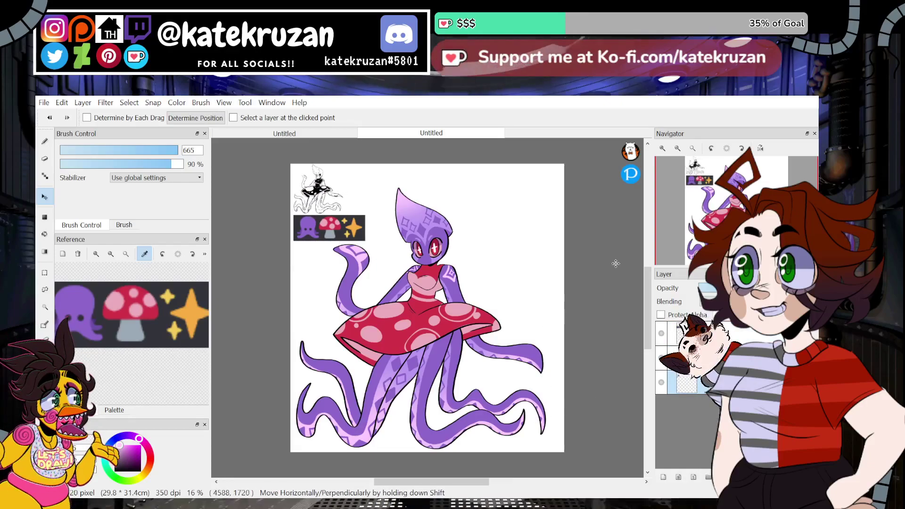
Step: Add a new layer, draw a filled pale pink rectangle at the canvas's right edge beside the head, and trim its lower and left sides
{"action": "left_click", "coordinate": [663, 478]}
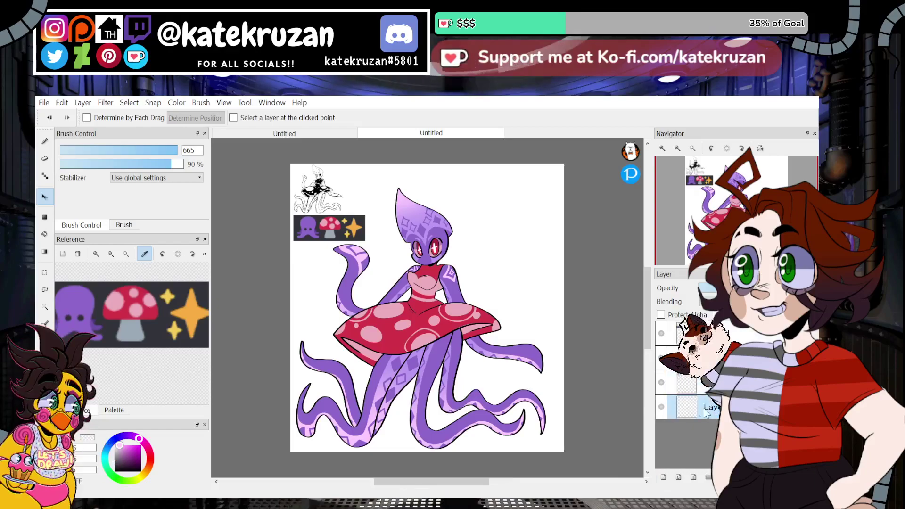
{"action": "left_click", "coordinate": [45, 217]}
{"action": "left_click_drag", "start_coordinate": [462, 159], "coordinate": [606, 317]}
{"action": "key", "text": "ctrl+z"}
{"action": "left_click_drag", "start_coordinate": [562, 286], "coordinate": [565, 297]}
{"action": "left_click_drag", "start_coordinate": [444, 157], "coordinate": [470, 327]}
{"action": "left_click_drag", "start_coordinate": [451, 157], "coordinate": [597, 172]}
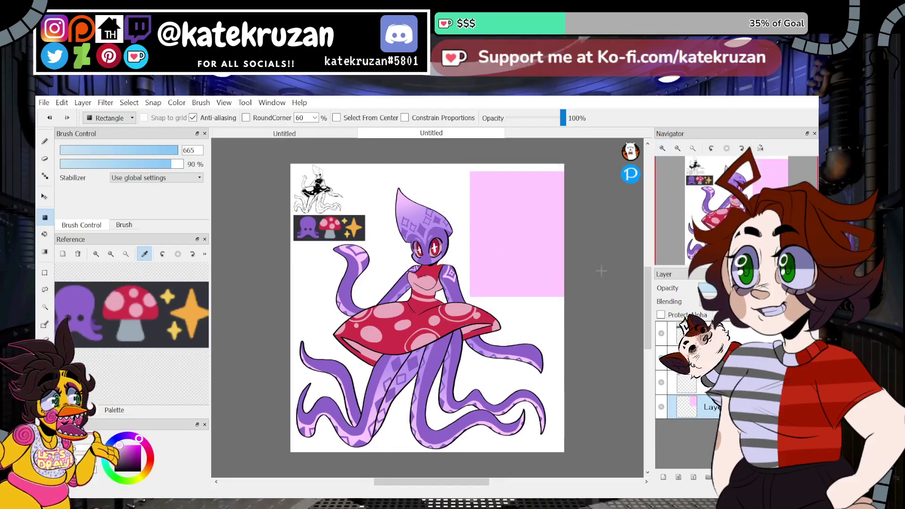
{"action": "left_click_drag", "start_coordinate": [463, 292], "coordinate": [576, 324]}
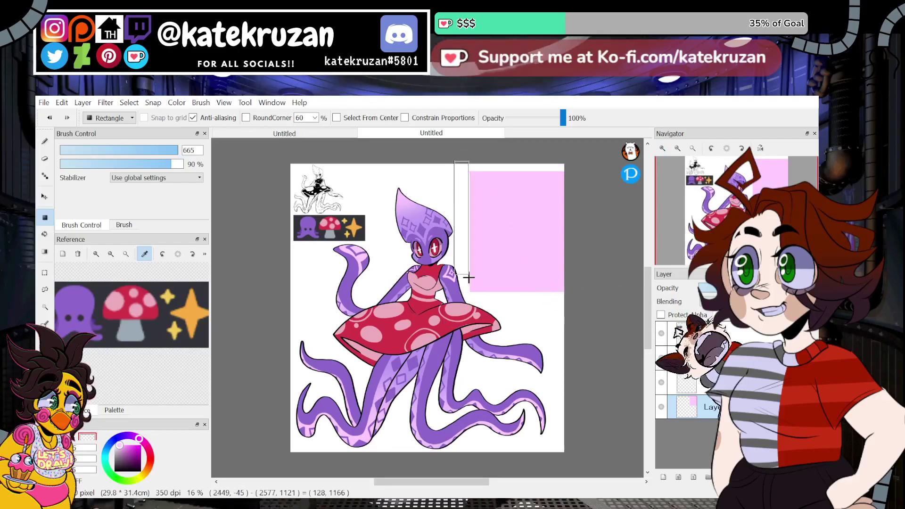
{"action": "left_click_drag", "start_coordinate": [481, 342], "coordinate": [496, 370]}
Step: Sample the dark purple of the tentacle and add a clipped layer above the pink rectangle
{"action": "left_click", "coordinate": [45, 364]}
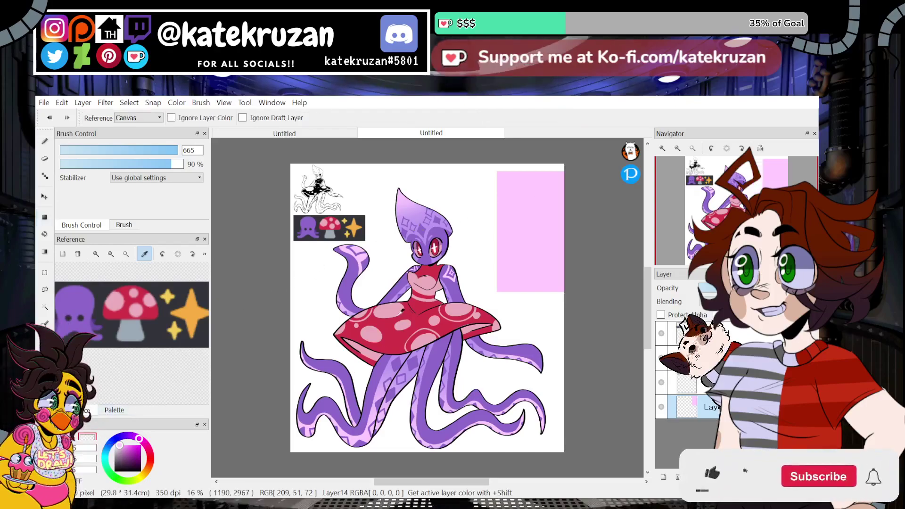
{"action": "left_click", "coordinate": [346, 285]}
{"action": "left_click", "coordinate": [45, 141]}
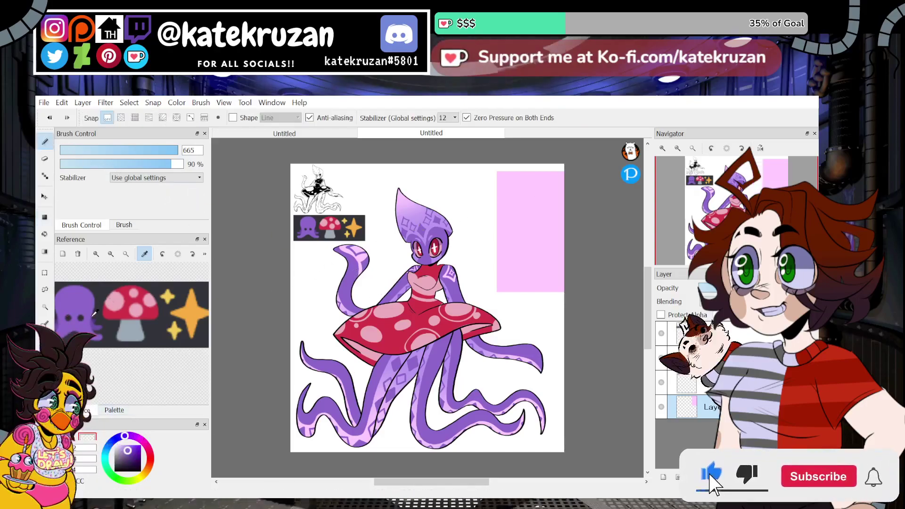
{"action": "key", "text": "ctrl+shift+n"}
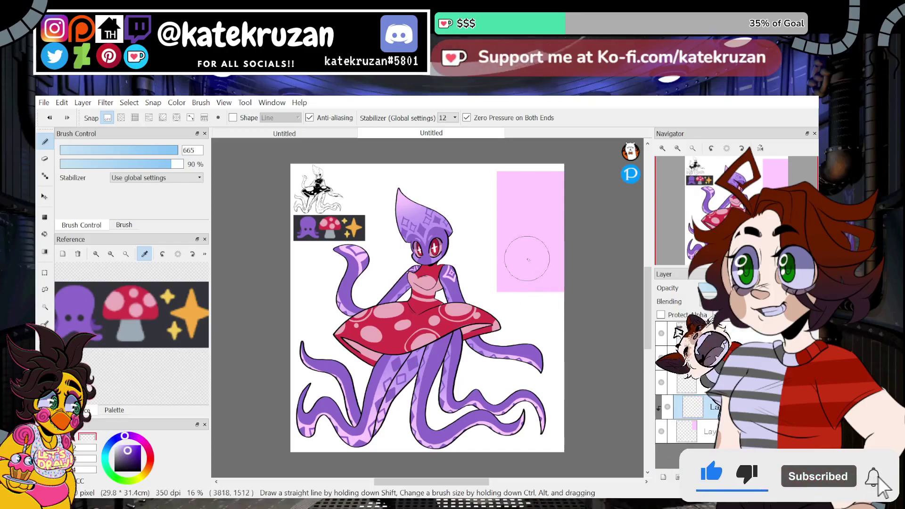
Step: Paint a dark purple band across the top of the pink rectangle with a hard brush at size 796 and 100% opacity
{"action": "left_click_drag", "start_coordinate": [499, 181], "coordinate": [605, 179]}
{"action": "key", "text": "ctrl+z"}
{"action": "left_click", "coordinate": [124, 225]}
{"action": "scroll", "coordinate": [132, 188], "scroll_direction": "up", "scroll_amount": 3}
{"action": "left_click", "coordinate": [154, 173]}
{"action": "left_click", "coordinate": [90, 224]}
{"action": "left_click_drag", "start_coordinate": [144, 159], "coordinate": [180, 155]}
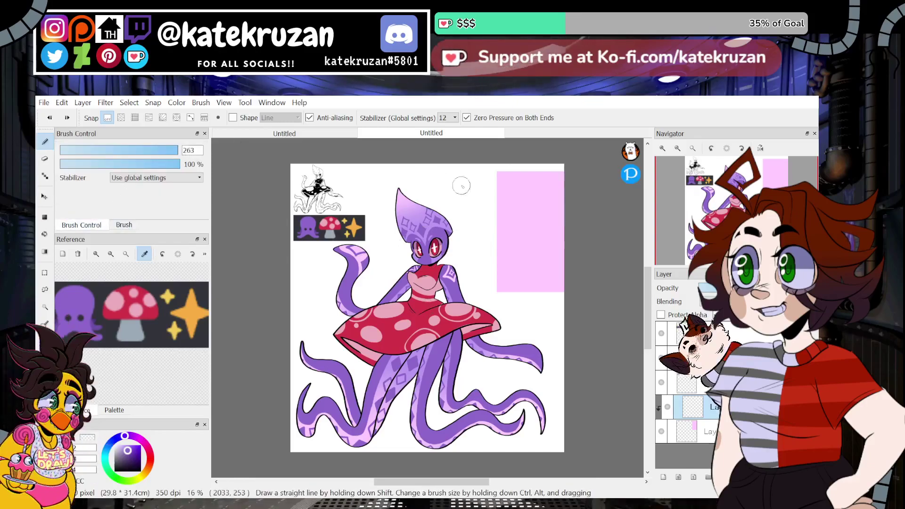
{"action": "left_click_drag", "start_coordinate": [471, 181], "coordinate": [559, 186]}
Step: Sample the character's light purple and paint a band of it below the dark purple band in the palette swatch
{"action": "left_click", "coordinate": [44, 380]}
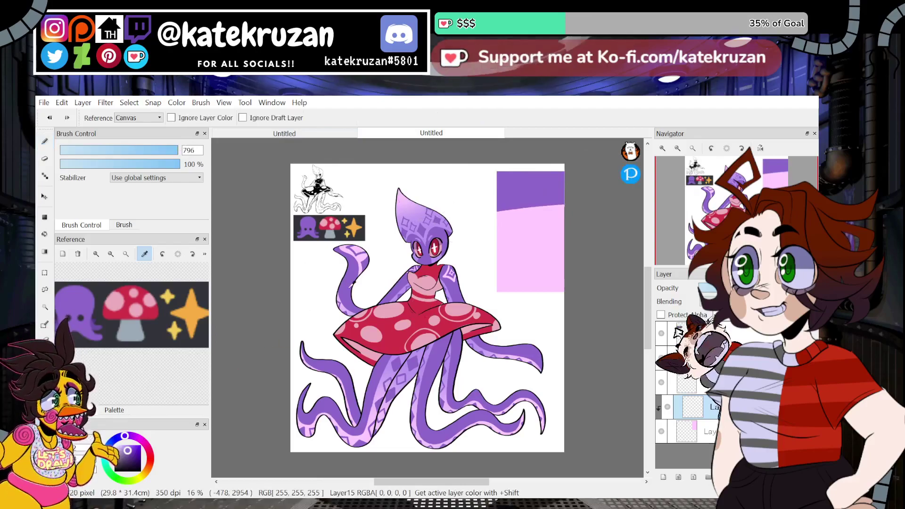
{"action": "left_click", "coordinate": [45, 142]}
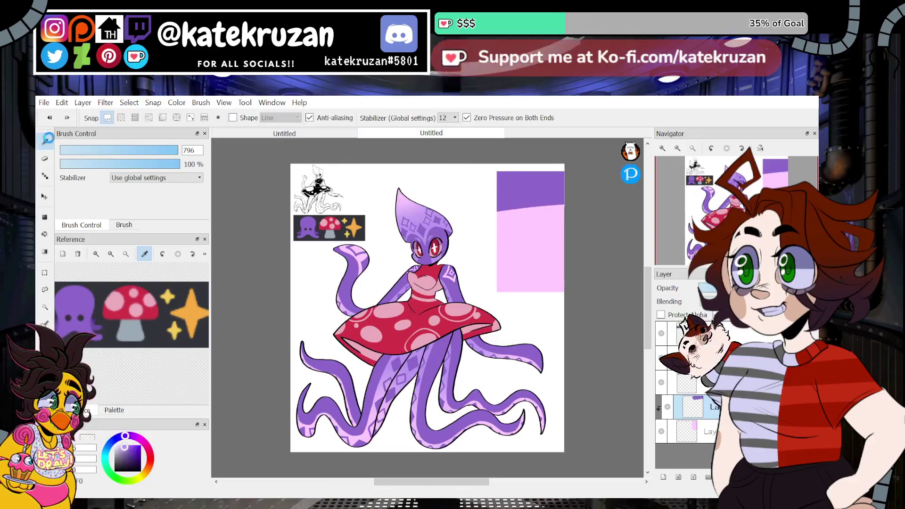
{"action": "left_click_drag", "start_coordinate": [481, 208], "coordinate": [576, 207]}
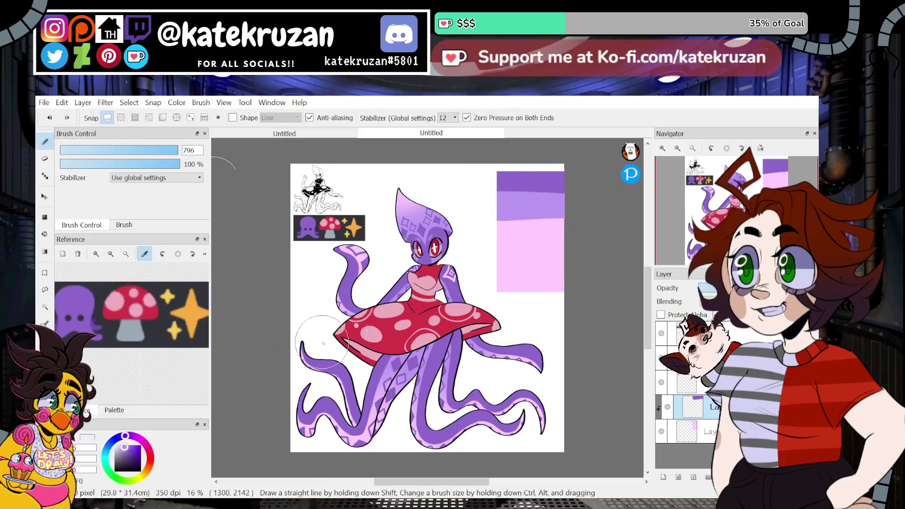
Step: Sample the dress's crimson and fill the lower part of the palette swatch with it, leaving a pale pink band above
{"action": "left_click", "coordinate": [429, 278], "text": "alt"}
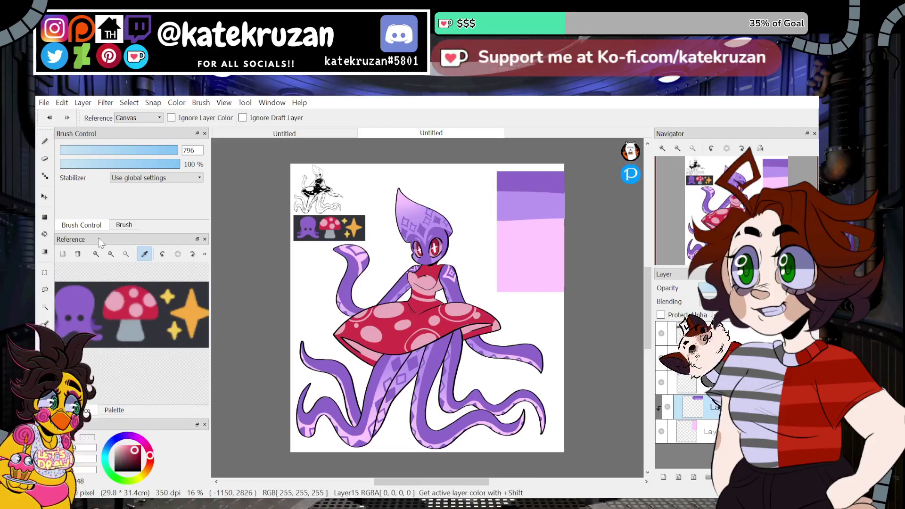
{"action": "mouse_move", "coordinate": [481, 248]}
{"action": "left_mouse_down"}
{"action": "mouse_move", "coordinate": [555, 255]}
{"action": "mouse_move", "coordinate": [602, 282]}
{"action": "left_mouse_up"}
{"action": "key", "text": "ctrl+z"}
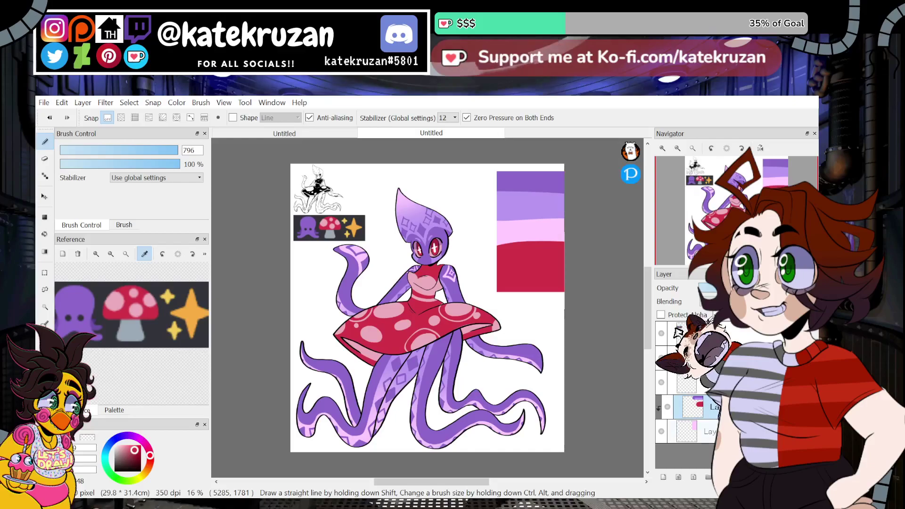
Step: Duplicate the dress's red colour layer and give the copy a brightening blending mode
{"action": "left_click", "coordinate": [676, 358]}
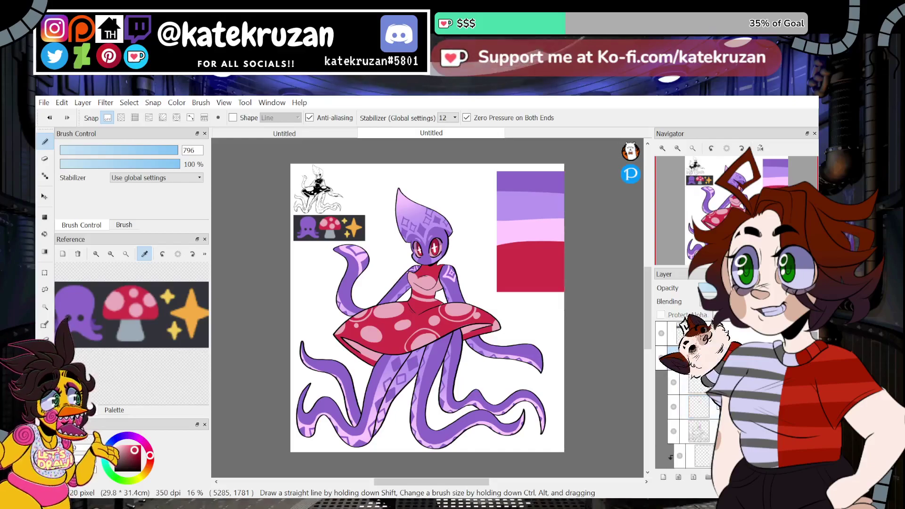
{"action": "scroll", "coordinate": [718, 408], "scroll_direction": "down", "scroll_amount": 4}
{"action": "left_click", "coordinate": [712, 389]}
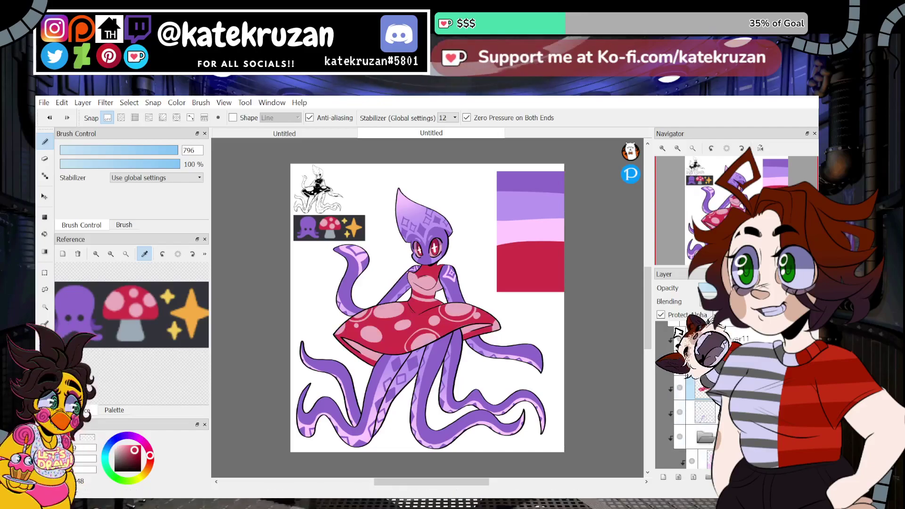
{"action": "left_click", "coordinate": [723, 477]}
{"action": "left_click", "coordinate": [735, 337]}
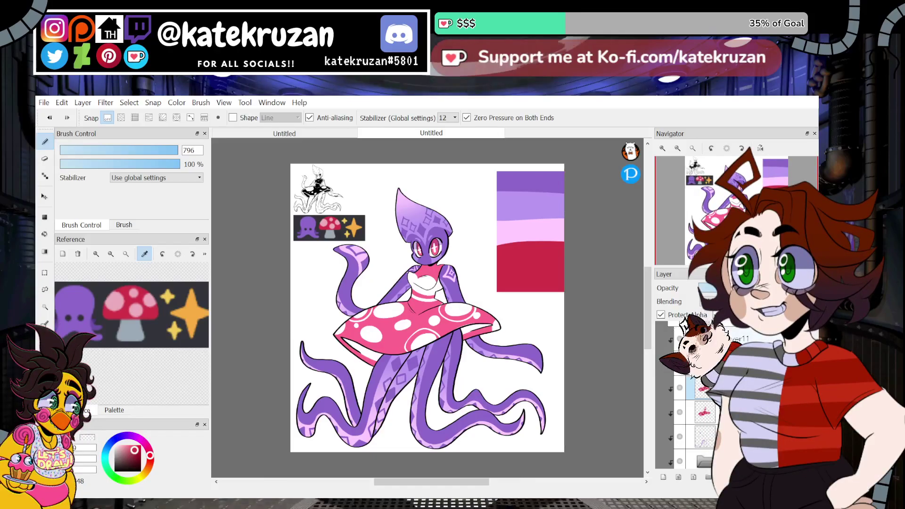
Step: Hide and show the duplicated dress layer repeatedly to compare the original and brightened dress colours
{"action": "left_click", "coordinate": [680, 389]}
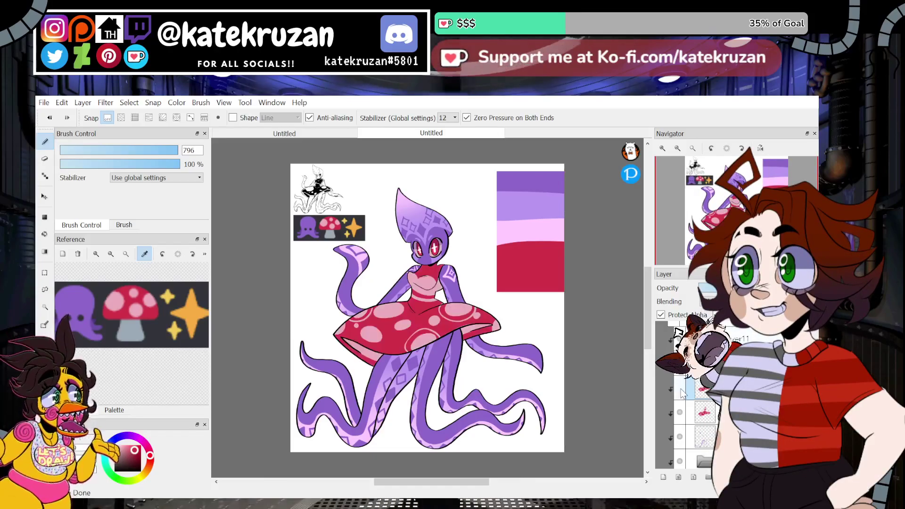
{"action": "left_click", "coordinate": [680, 389]}
{"action": "left_click", "coordinate": [679, 389]}
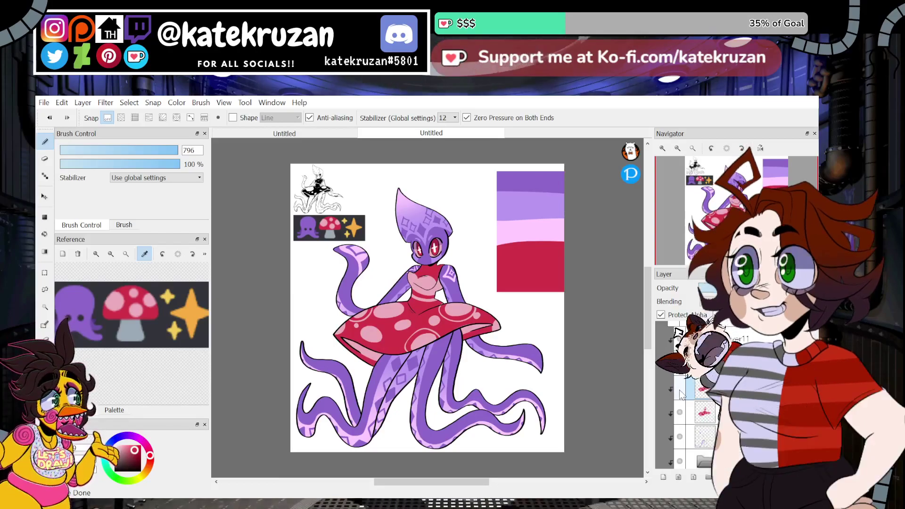
{"action": "left_click", "coordinate": [679, 389]}
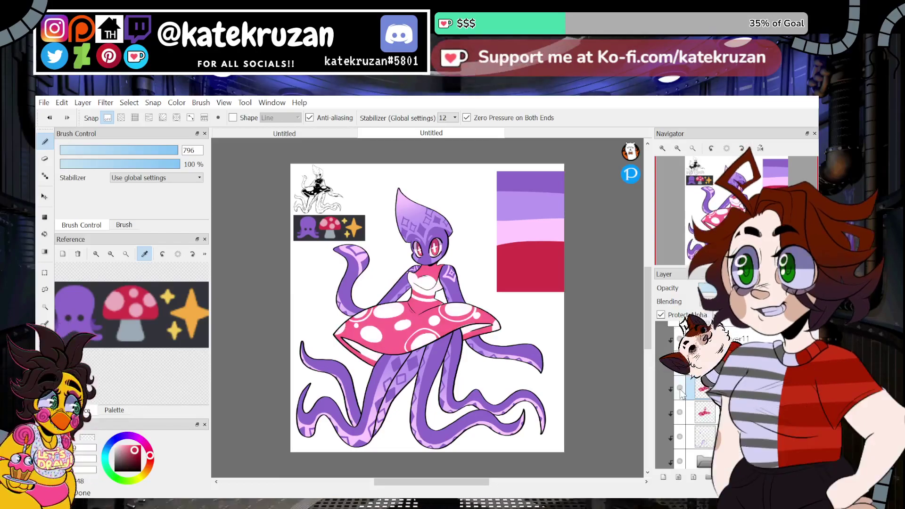
{"action": "left_click", "coordinate": [679, 390]}
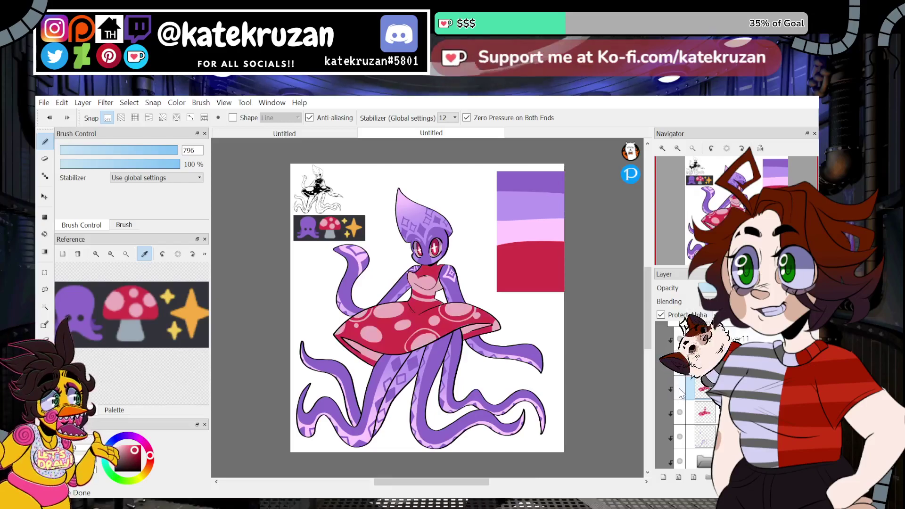
{"action": "left_click", "coordinate": [679, 389]}
{"action": "left_click", "coordinate": [680, 389]}
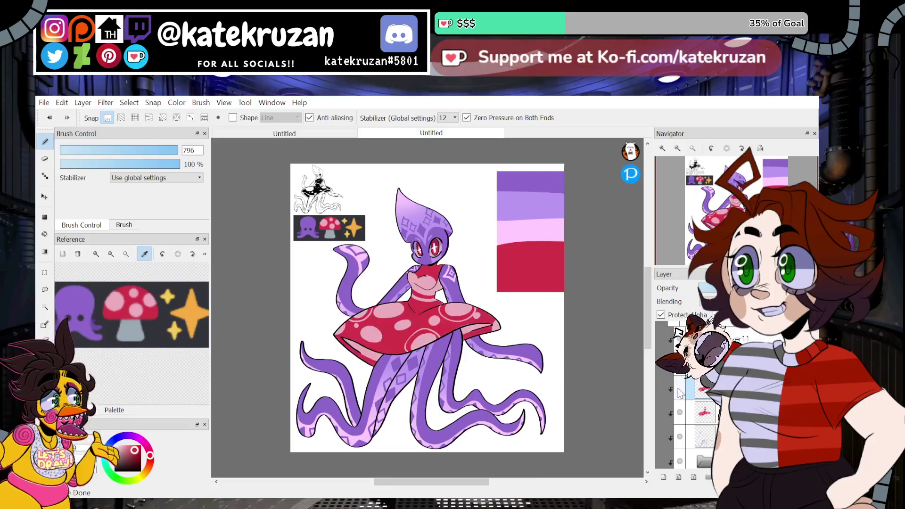
{"action": "left_click", "coordinate": [680, 389]}
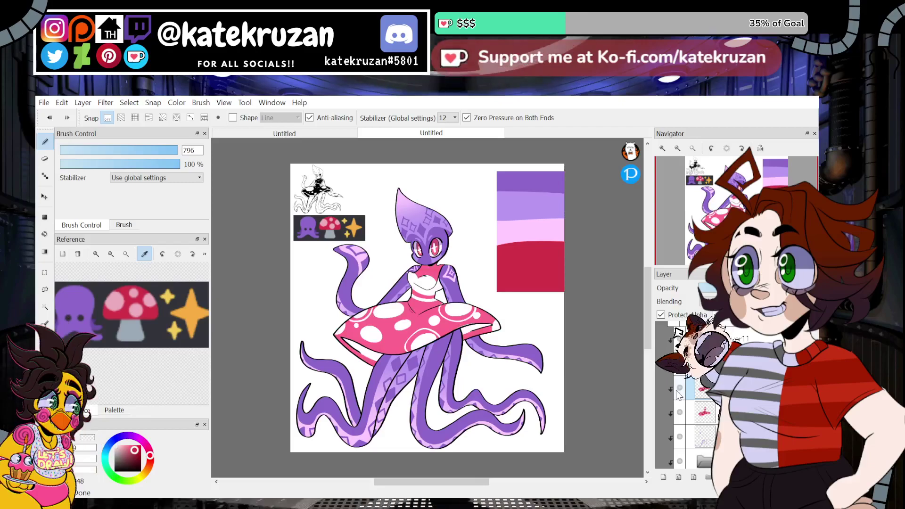
{"action": "left_click", "coordinate": [679, 389]}
{"action": "left_click", "coordinate": [679, 390]}
{"action": "left_click", "coordinate": [680, 390]}
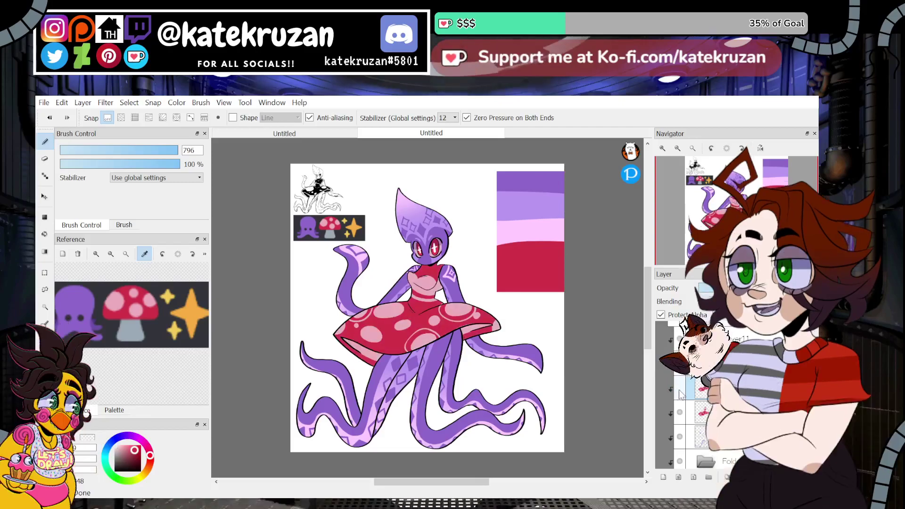
{"action": "left_click", "coordinate": [680, 390]}
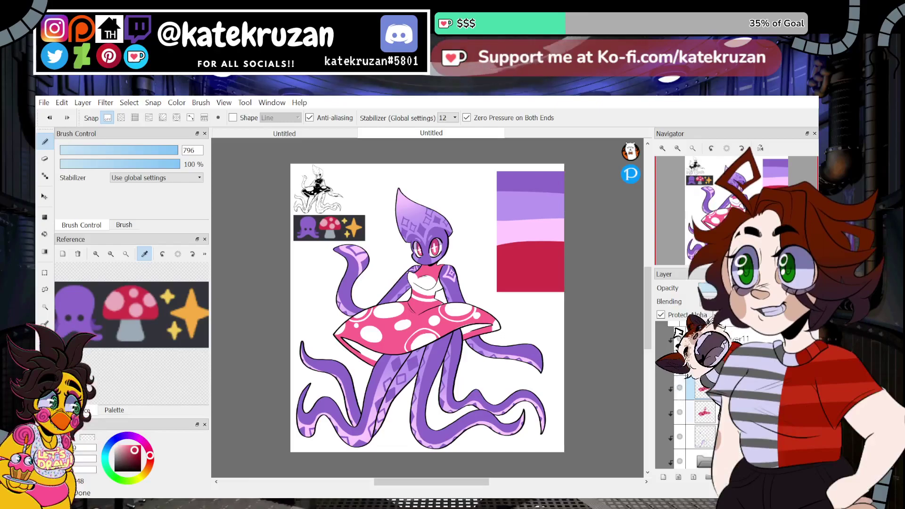
{"action": "left_click", "coordinate": [680, 390]}
{"action": "left_click", "coordinate": [681, 392]}
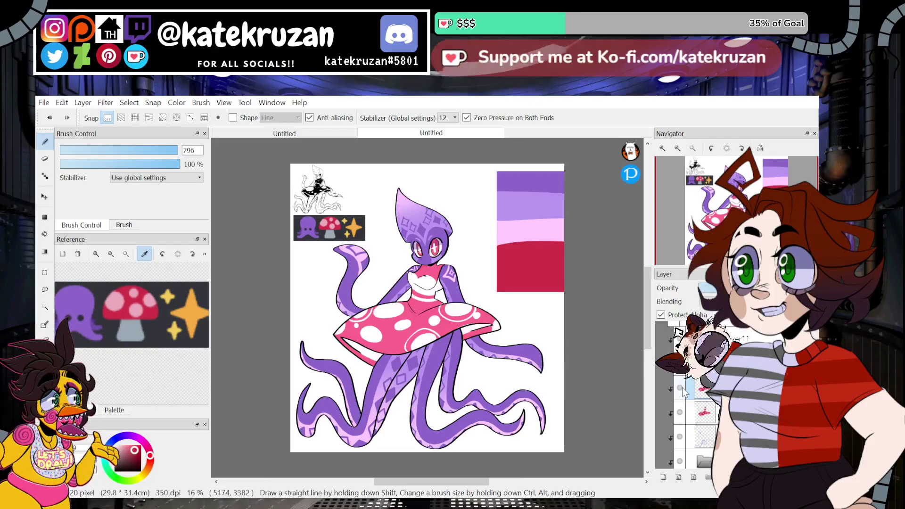
{"action": "left_click", "coordinate": [683, 387]}
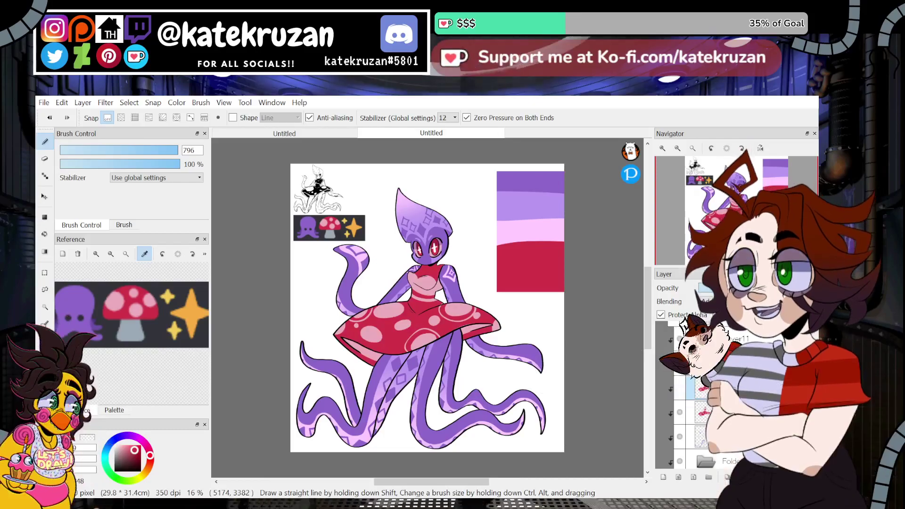
{"action": "left_click", "coordinate": [681, 385]}
Step: Try other blending modes on the duplicated dress layer
{"action": "left_click", "coordinate": [735, 301]}
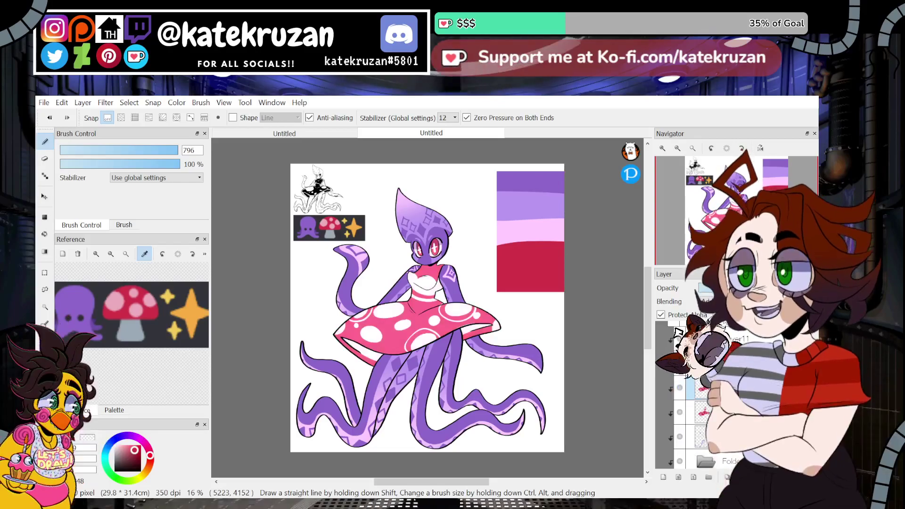
{"action": "left_click", "coordinate": [735, 363]}
{"action": "key", "text": "Down"}
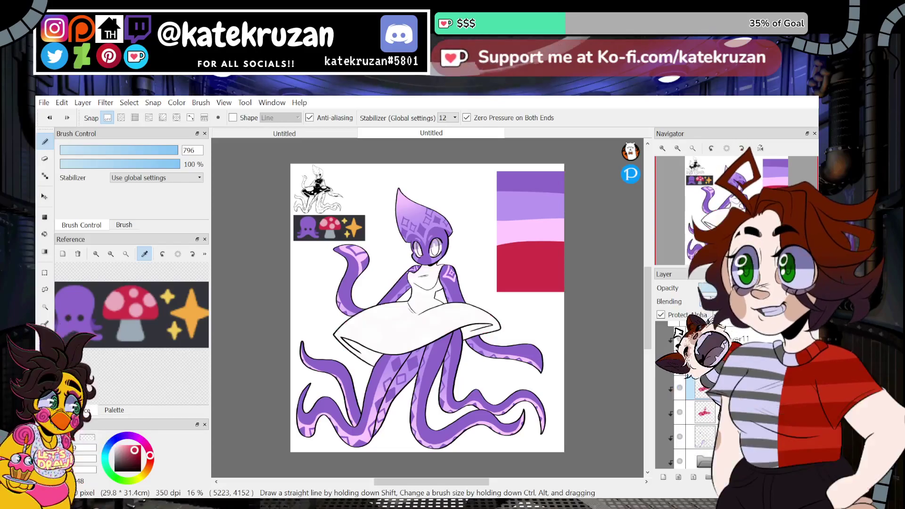
{"action": "key", "text": "Down"}
{"action": "key", "text": "Down"}
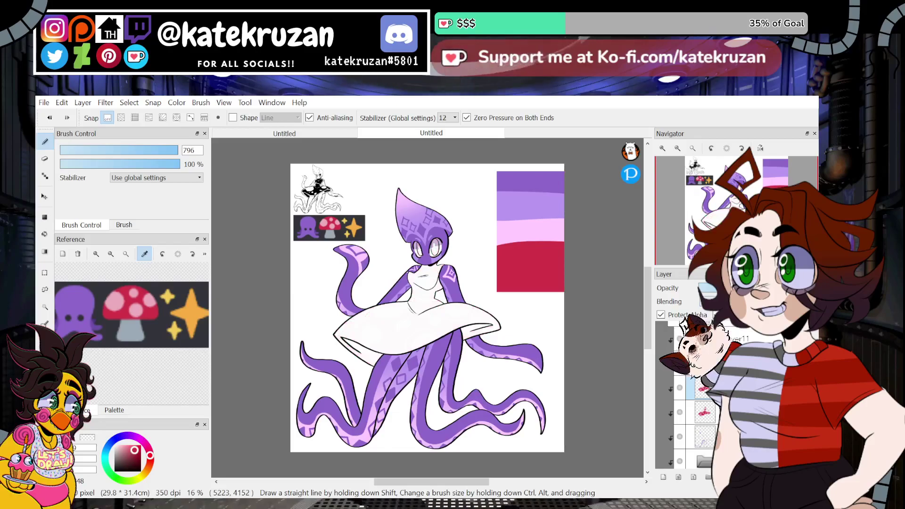
Step: Toggle the duplicated dress layer's visibility to compare the dress with and without the new blending mode
{"action": "left_click", "coordinate": [680, 339]}
{"action": "left_click", "coordinate": [680, 388]}
{"action": "left_click", "coordinate": [679, 388]}
{"action": "left_click", "coordinate": [680, 388]}
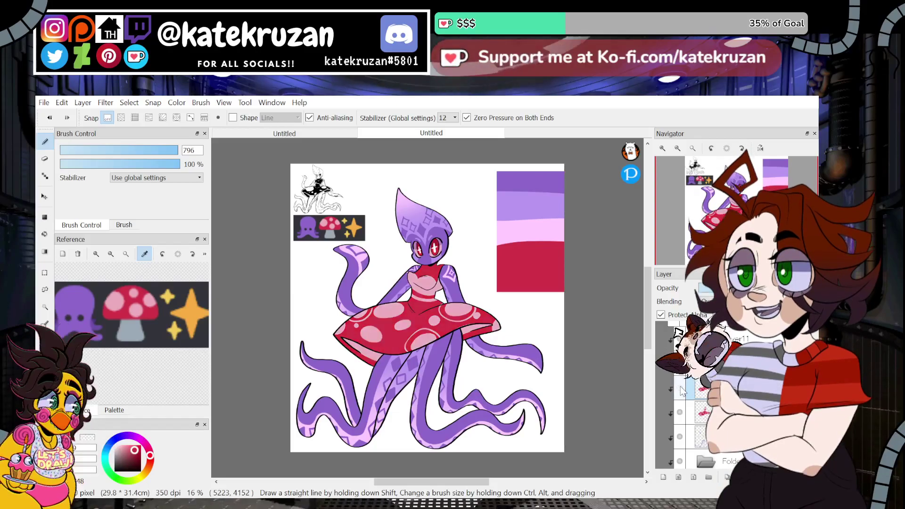
{"action": "left_click", "coordinate": [680, 387]}
{"action": "left_click", "coordinate": [680, 388]}
{"action": "left_click", "coordinate": [681, 387]}
{"action": "left_click", "coordinate": [680, 388]}
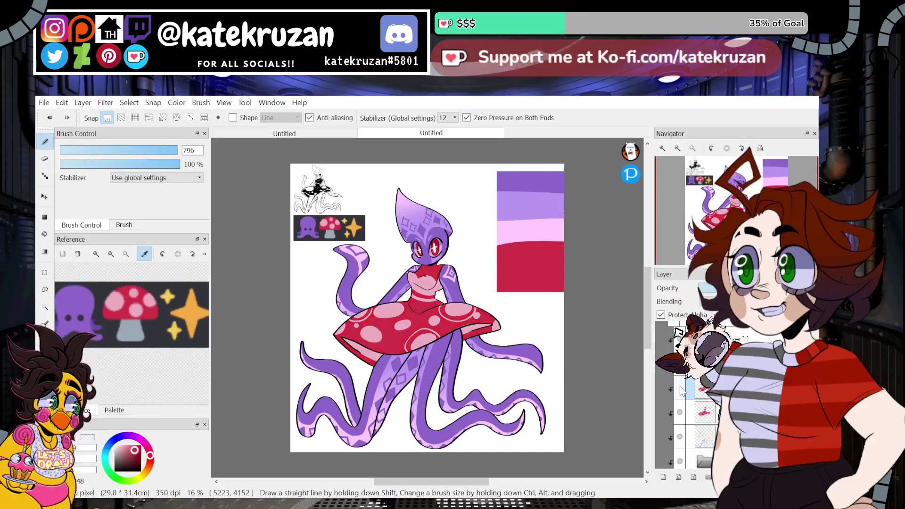
{"action": "left_click", "coordinate": [680, 388]}
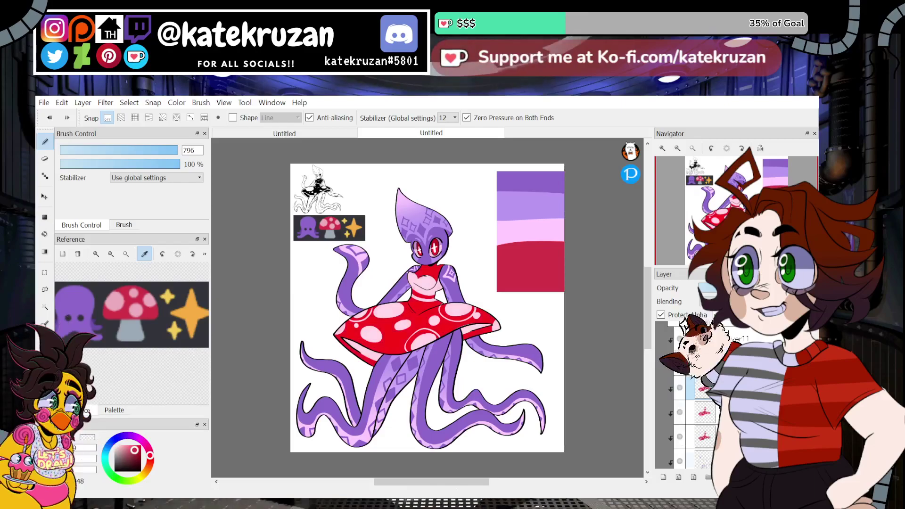
Step: Duplicate the brightened dress layer again and compare the copies by hiding and showing each, leaving both visible
{"action": "key", "text": "ctrl+j"}
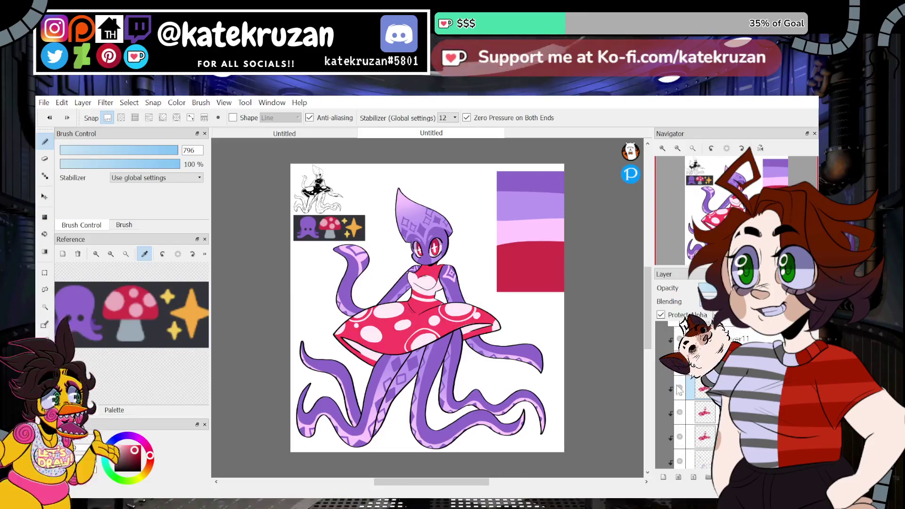
{"action": "left_click", "coordinate": [680, 412]}
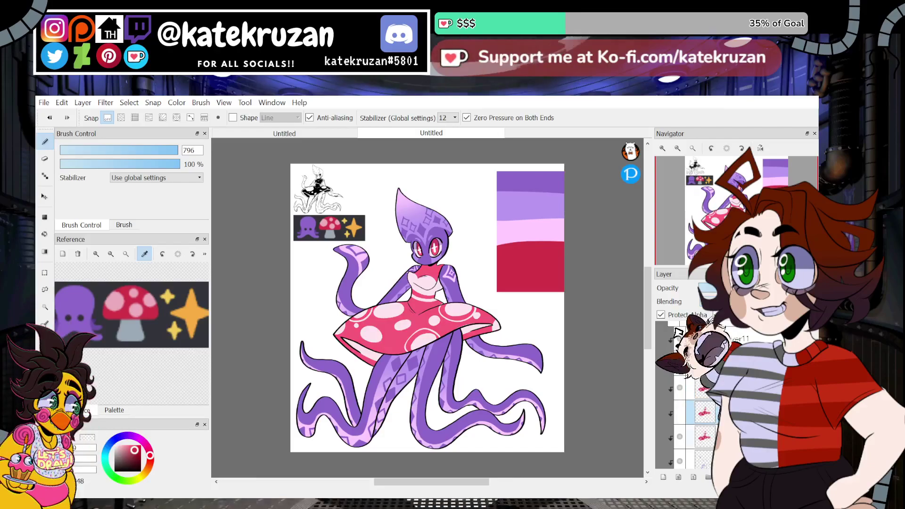
{"action": "left_click", "coordinate": [680, 413]}
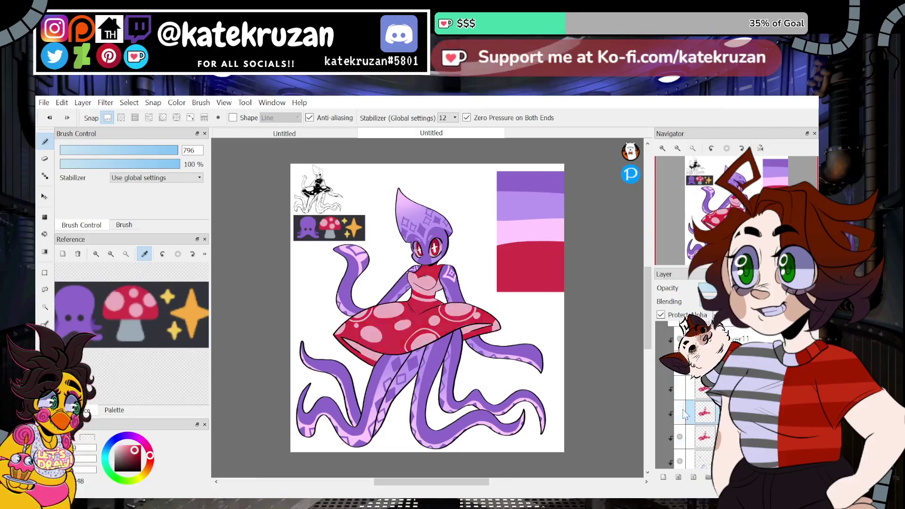
{"action": "left_click", "coordinate": [680, 412]}
{"action": "left_click", "coordinate": [680, 413]}
{"action": "left_click", "coordinate": [680, 413]}
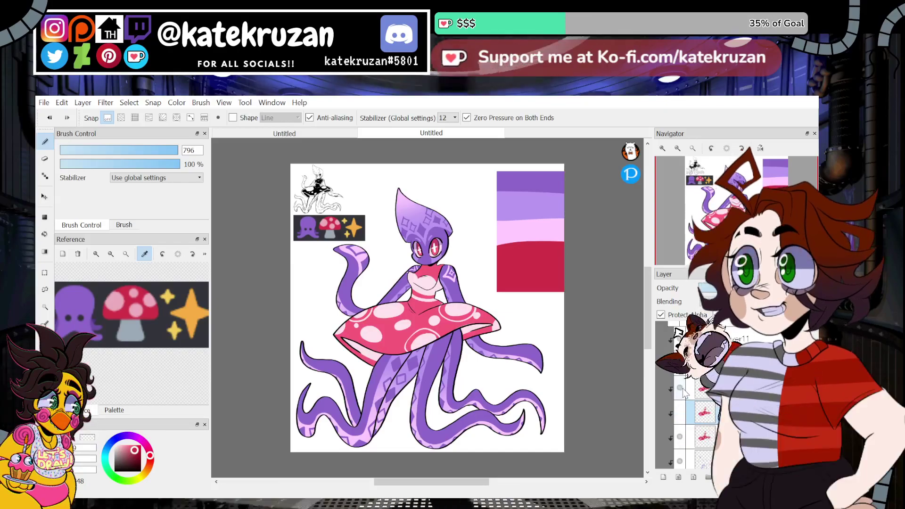
{"action": "left_click", "coordinate": [681, 405]}
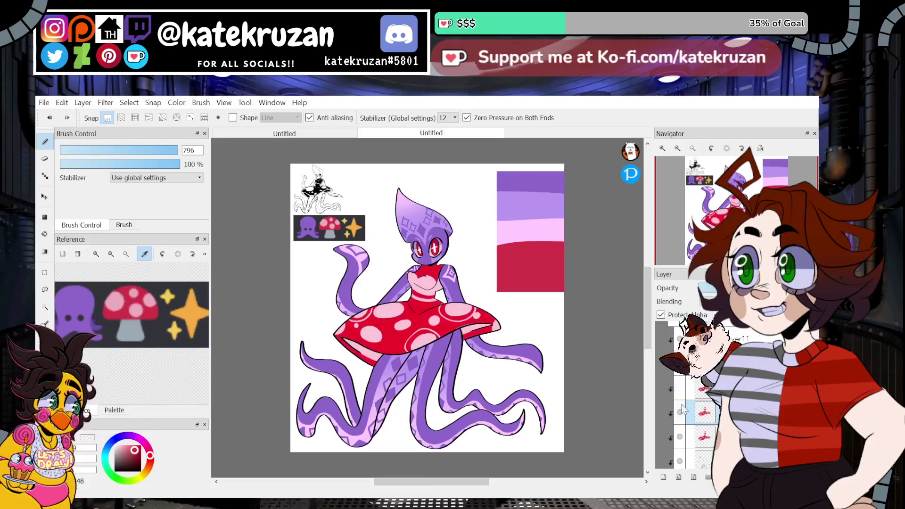
{"action": "left_click", "coordinate": [680, 390]}
{"action": "left_click", "coordinate": [681, 390]}
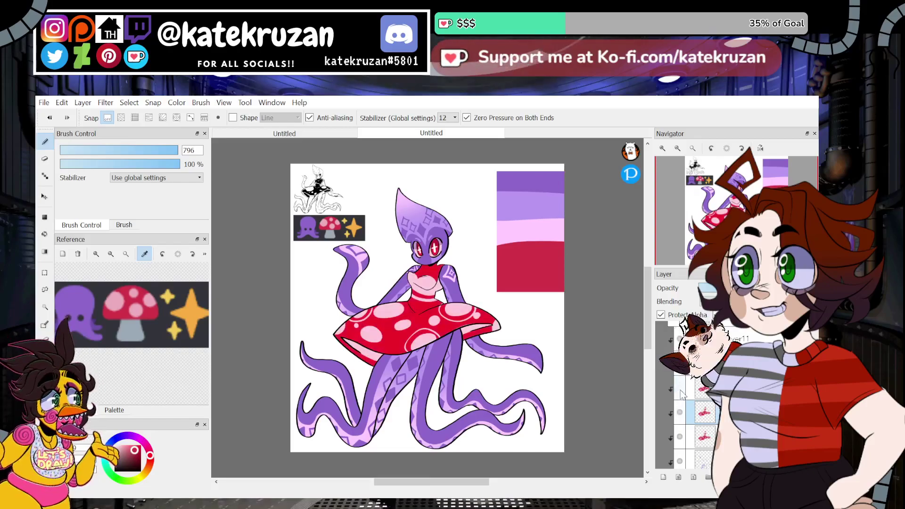
{"action": "left_click", "coordinate": [681, 390]}
{"action": "left_click", "coordinate": [680, 391]}
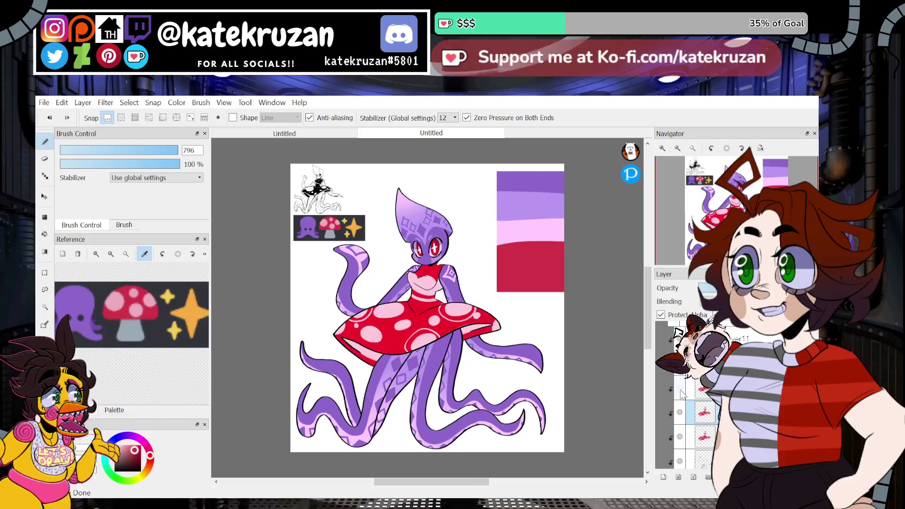
{"action": "left_click", "coordinate": [681, 389]}
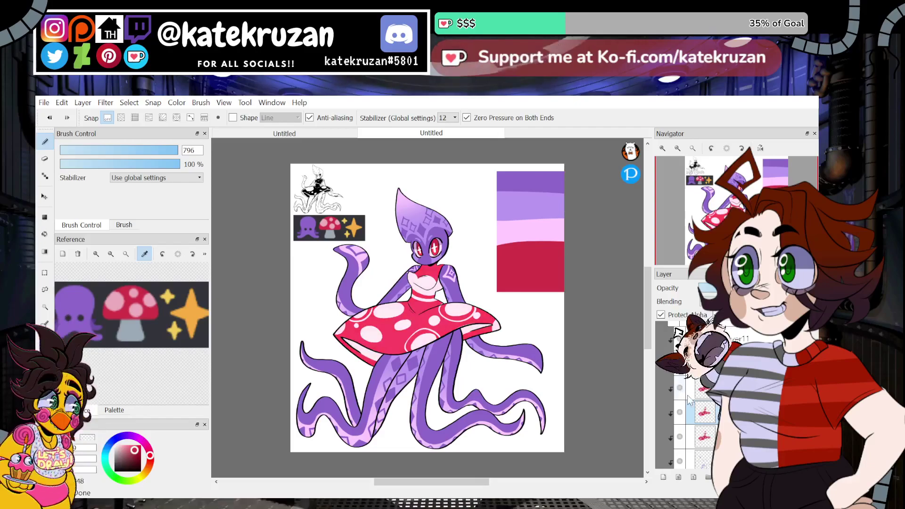
Step: Repaint the dark red band of the colour palette swatch with the brightened red sampled from the dress
{"action": "scroll", "coordinate": [697, 406], "scroll_direction": "up", "scroll_amount": 5}
{"action": "scroll", "coordinate": [695, 387], "scroll_direction": "up", "scroll_amount": 1}
{"action": "left_click", "coordinate": [686, 358]}
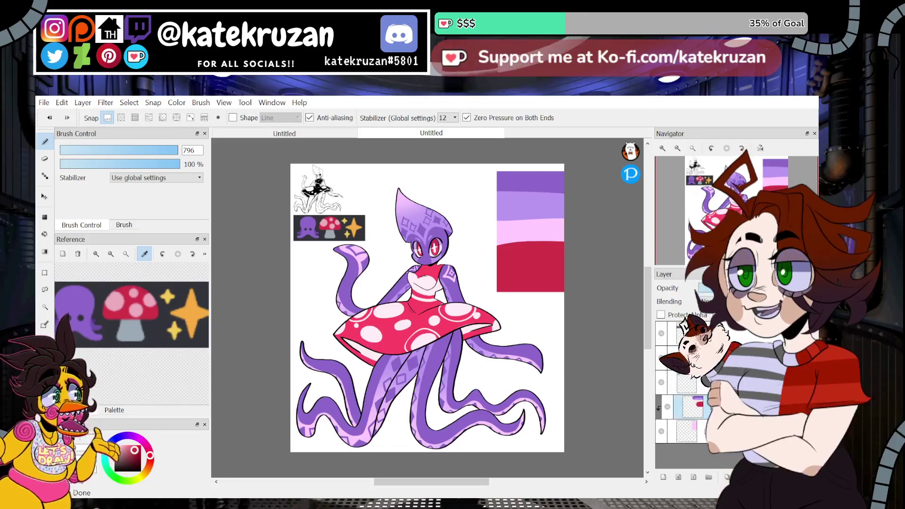
{"action": "key", "text": "i"}
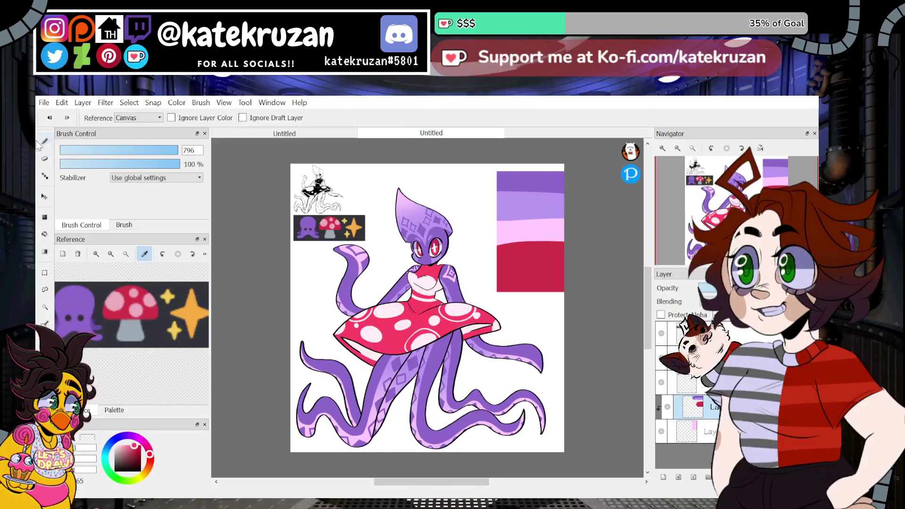
{"action": "key", "text": "b"}
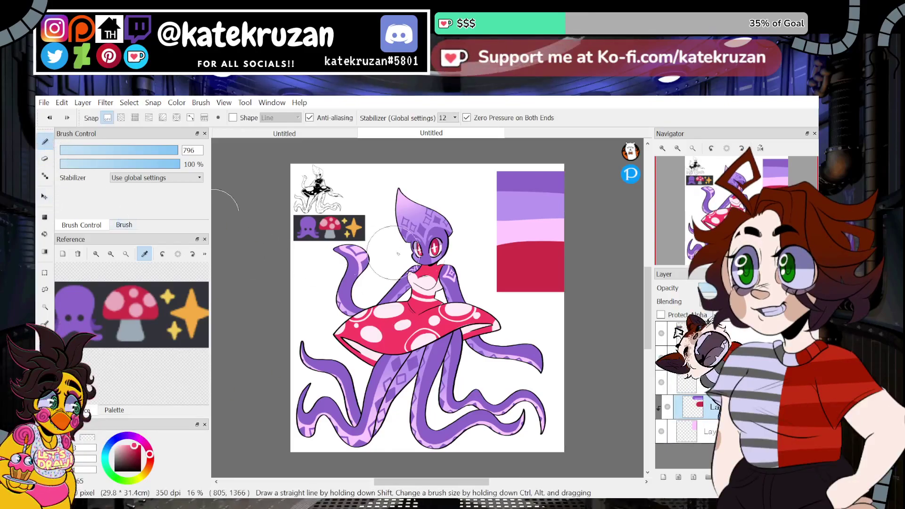
{"action": "mouse_move", "coordinate": [493, 247]}
{"action": "left_mouse_down"}
{"action": "mouse_move", "coordinate": [573, 249]}
{"action": "mouse_move", "coordinate": [531, 279]}
{"action": "mouse_move", "coordinate": [593, 280]}
{"action": "left_mouse_up"}
{"action": "left_click", "coordinate": [674, 315]}
Step: Add a pale pink band below the swatch's red using the dress-spot colour, and widen the light pink band above it
{"action": "key", "text": "i"}
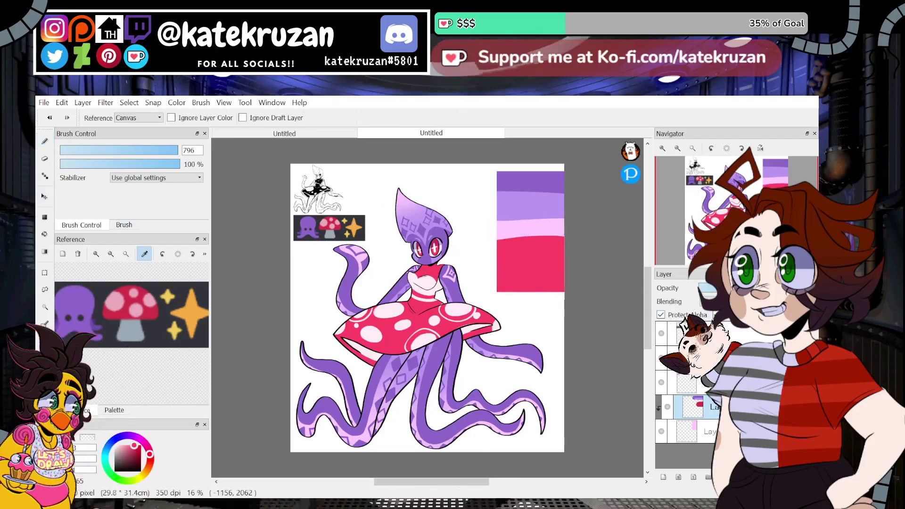
{"action": "left_click", "coordinate": [393, 305]}
{"action": "key", "text": "b"}
{"action": "mouse_move", "coordinate": [480, 285]}
{"action": "left_mouse_down"}
{"action": "mouse_move", "coordinate": [582, 285]}
{"action": "mouse_move", "coordinate": [489, 283]}
{"action": "mouse_move", "coordinate": [529, 276]}
{"action": "left_mouse_up"}
{"action": "key", "text": "ctrl+z"}
{"action": "key", "text": "ctrl+z"}
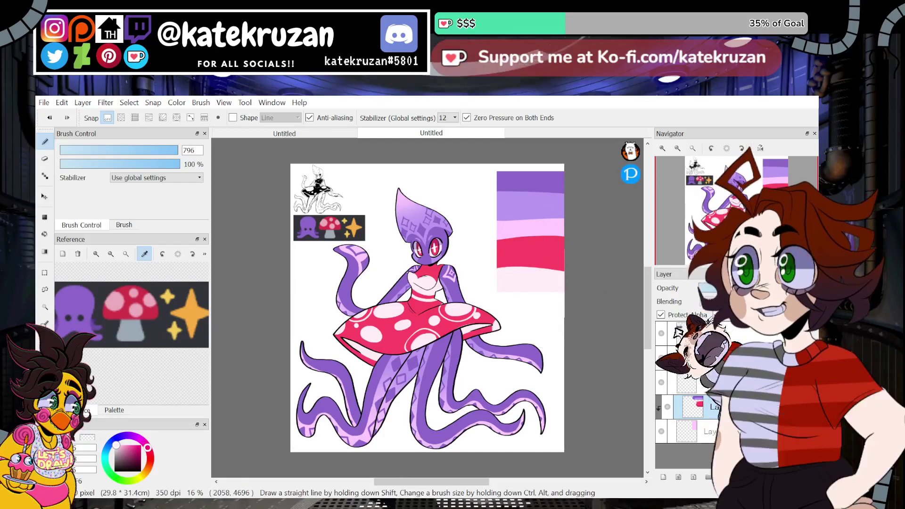
{"action": "key", "text": "i"}
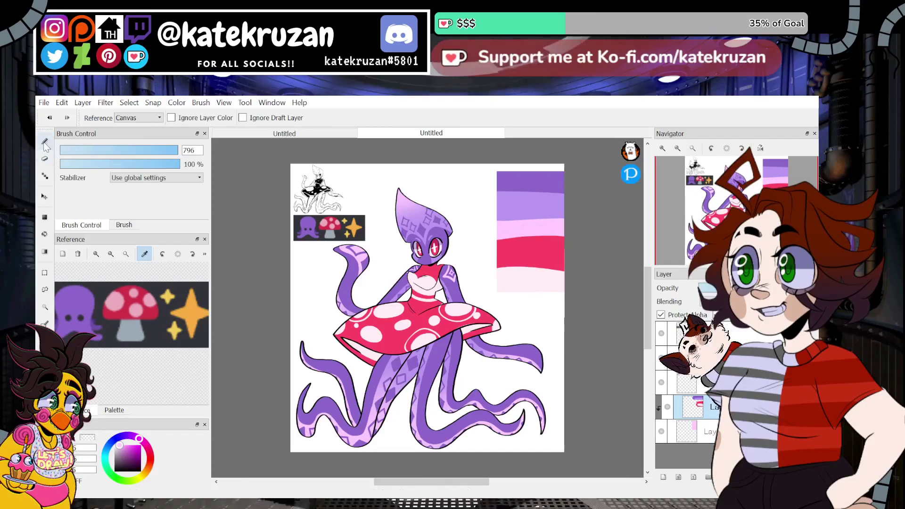
{"action": "left_click", "coordinate": [45, 143]}
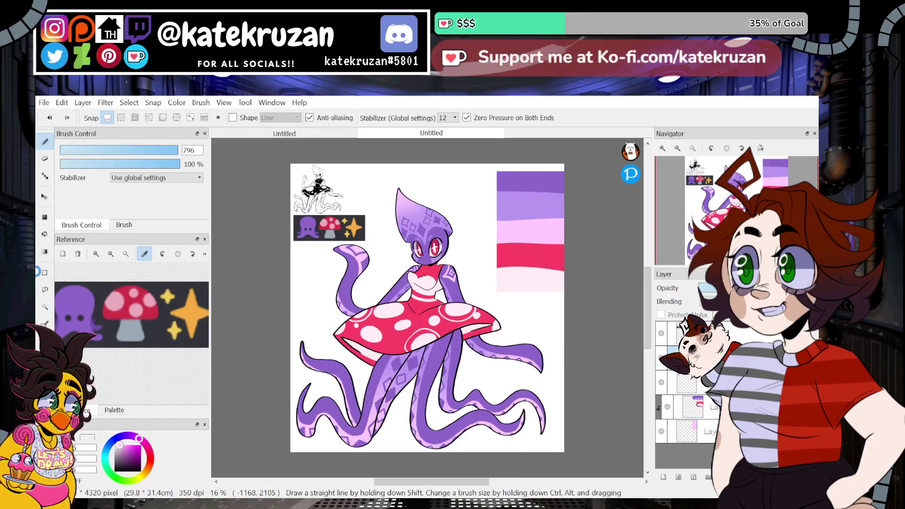
Step: Fill the merged character copy with light pink, offset it slightly right and down as a drop shadow, and recolour it a paler pink
{"action": "key", "text": "u"}
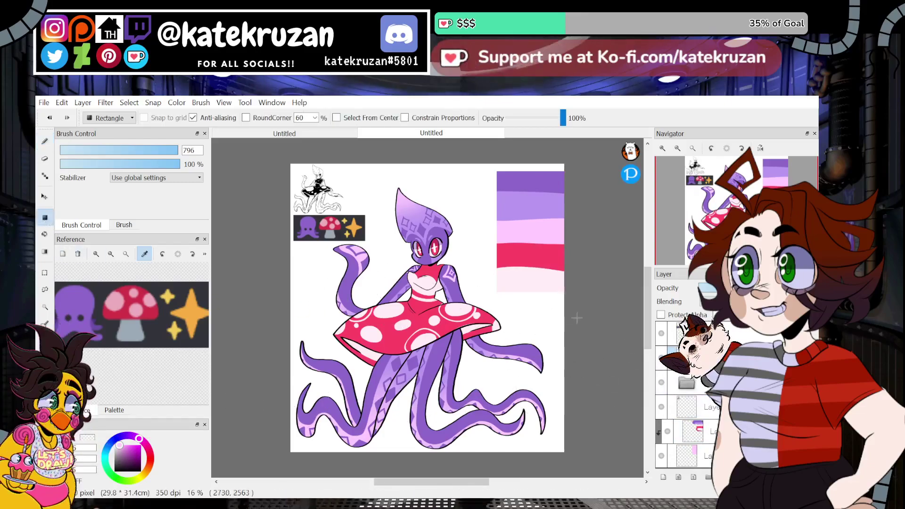
{"action": "left_click_drag", "start_coordinate": [735, 361], "coordinate": [735, 387]}
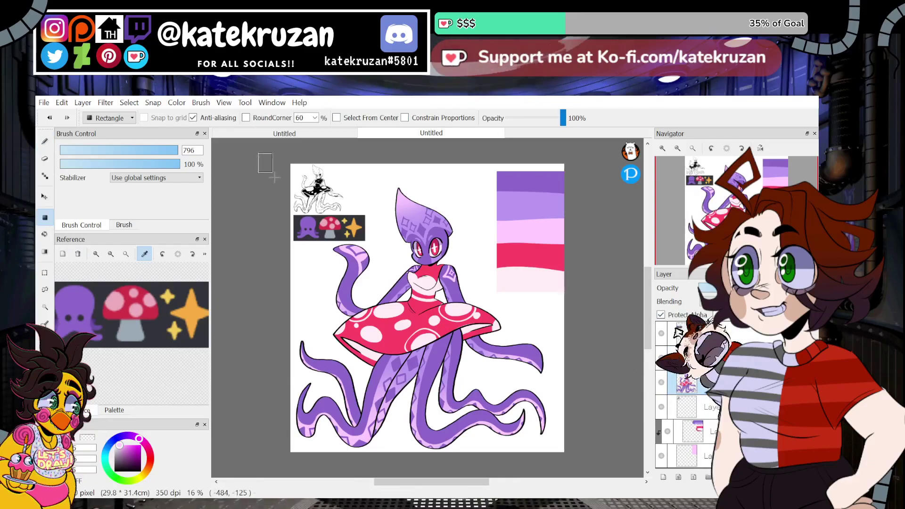
{"action": "left_click_drag", "start_coordinate": [262, 157], "coordinate": [614, 466]}
{"action": "left_click", "coordinate": [45, 196]}
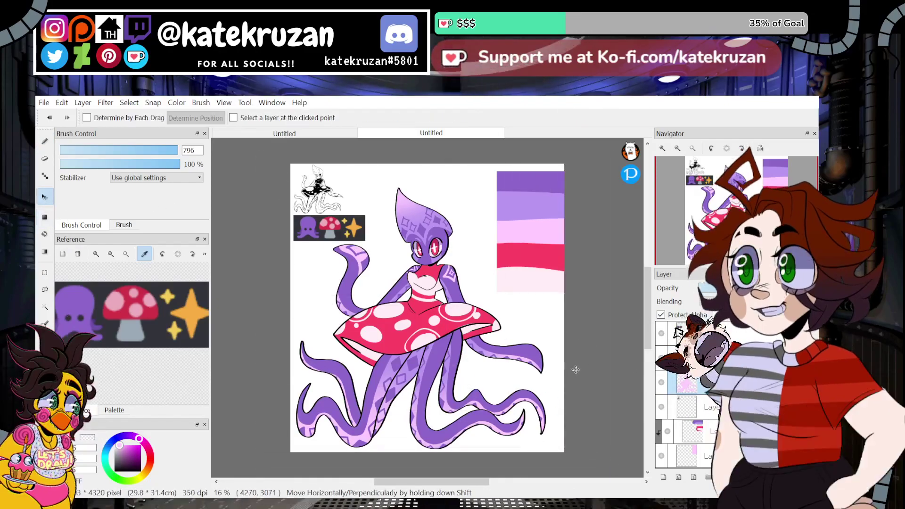
{"action": "left_click_drag", "start_coordinate": [586, 371], "coordinate": [586, 374]}
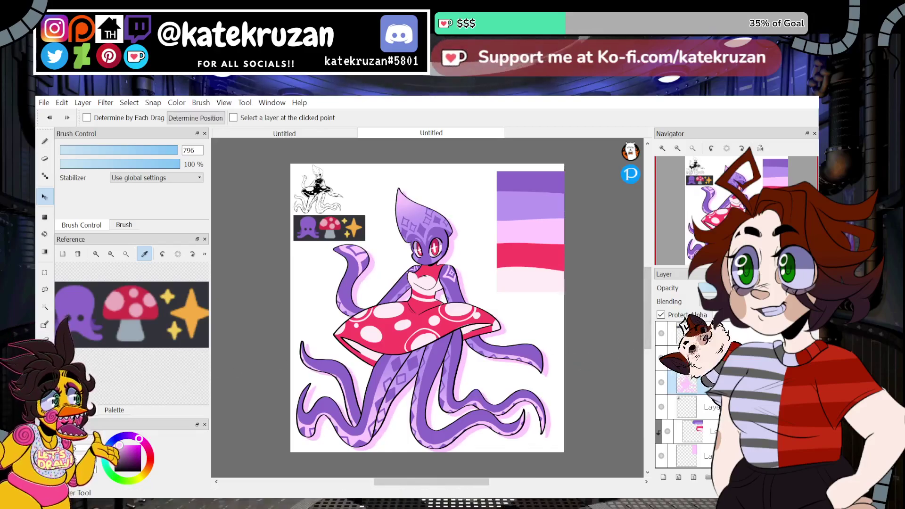
{"action": "left_click", "coordinate": [45, 218]}
{"action": "left_click", "coordinate": [46, 218]}
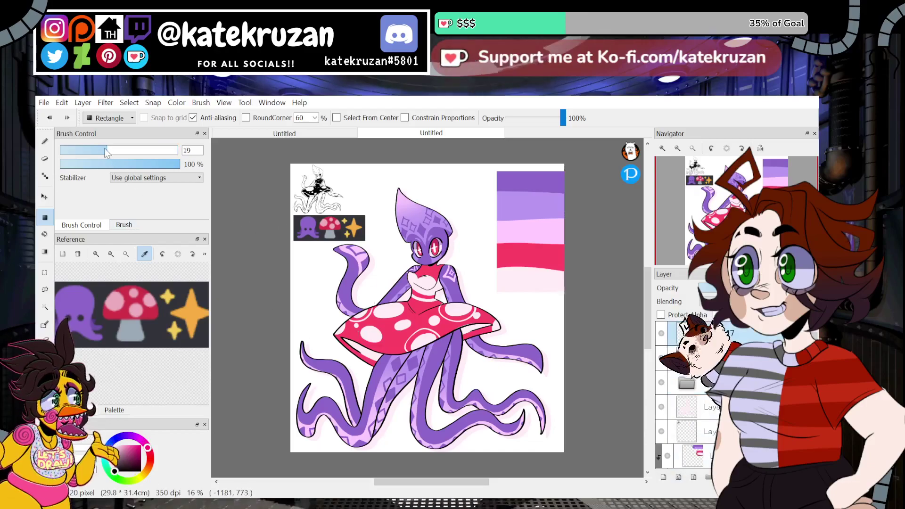
Step: Try a black artist's signature with a small heart between the character's right-hand tentacles and check its placement
{"action": "scroll", "coordinate": [532, 443], "scroll_direction": "up", "scroll_amount": 5}
{"action": "left_click_drag", "start_coordinate": [556, 146], "coordinate": [593, 201]}
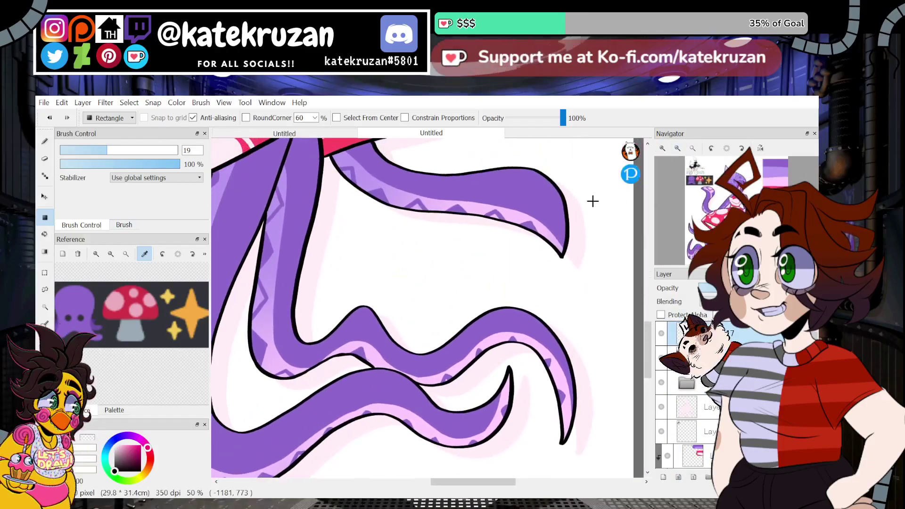
{"action": "left_click", "coordinate": [45, 141]}
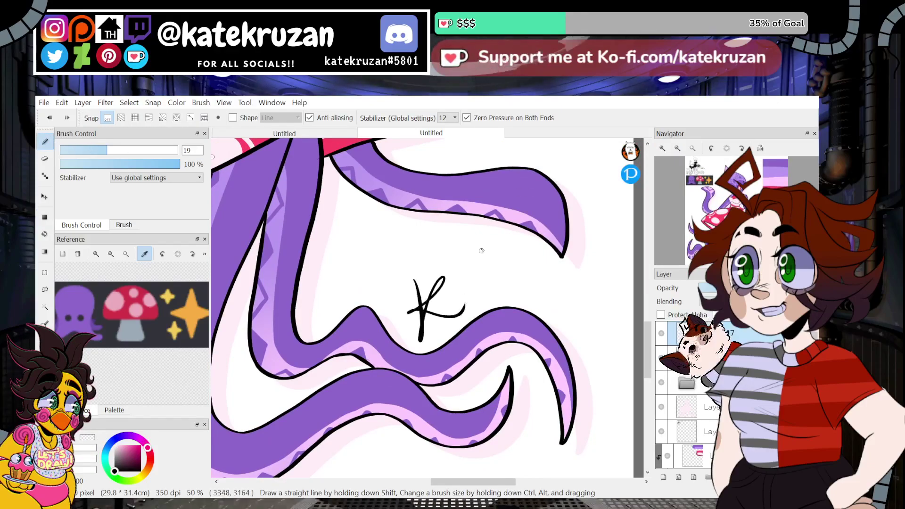
{"action": "left_click_drag", "start_coordinate": [449, 294], "coordinate": [456, 306]}
{"action": "mouse_move", "coordinate": [450, 290]}
{"action": "left_mouse_down"}
{"action": "mouse_move", "coordinate": [488, 291]}
{"action": "mouse_move", "coordinate": [486, 283]}
{"action": "mouse_move", "coordinate": [489, 291]}
{"action": "mouse_move", "coordinate": [560, 257]}
{"action": "left_mouse_up"}
{"action": "key", "text": "ctrl+z"}
{"action": "left_click", "coordinate": [693, 148]}
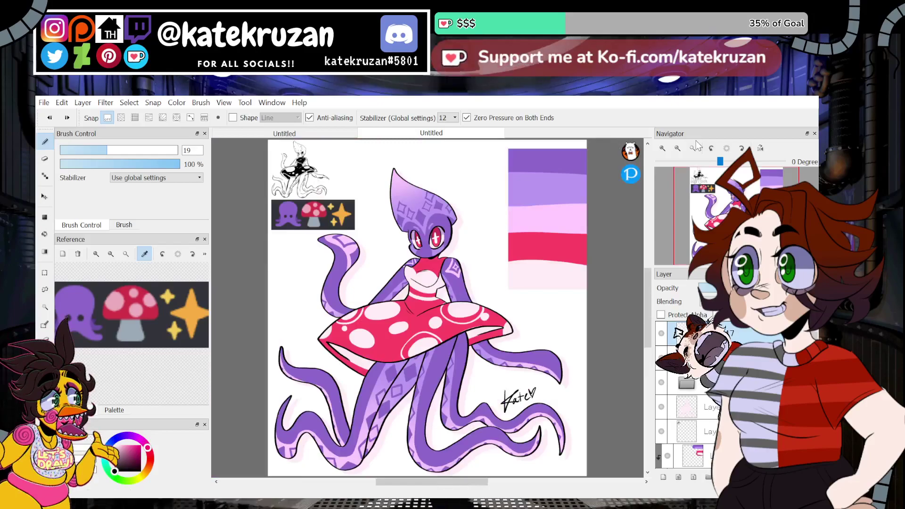
{"action": "left_click", "coordinate": [663, 149]}
{"action": "left_click", "coordinate": [663, 149]}
{"action": "mouse_move", "coordinate": [556, 367]}
{"action": "left_mouse_down"}
{"action": "mouse_move", "coordinate": [393, 214]}
{"action": "mouse_move", "coordinate": [399, 217]}
{"action": "left_mouse_up"}
{"action": "left_click", "coordinate": [663, 149]}
{"action": "left_click", "coordinate": [663, 149]}
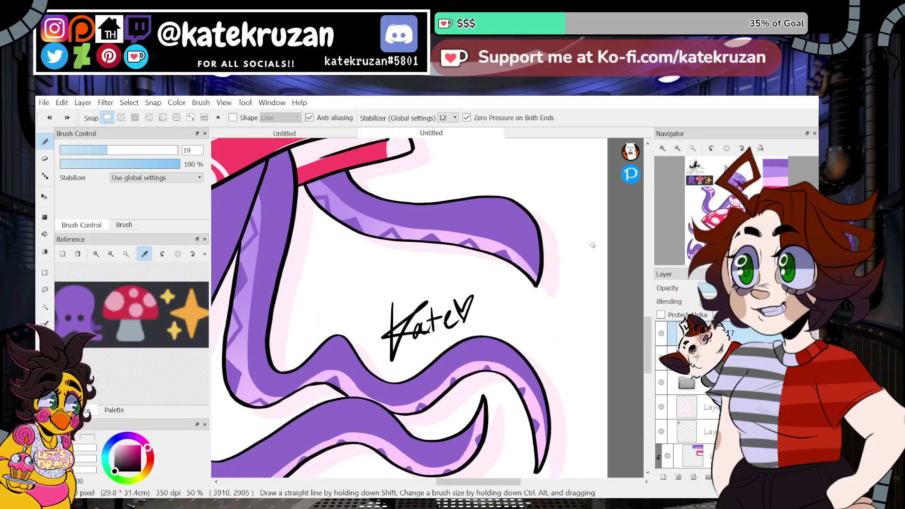
Step: Write the artist's signature with a small heart in black beside the raised tentacle, slanted relative to the canvas
{"action": "left_click", "coordinate": [754, 477]}
{"action": "left_click", "coordinate": [663, 477]}
{"action": "left_click_drag", "start_coordinate": [753, 199], "coordinate": [716, 209]}
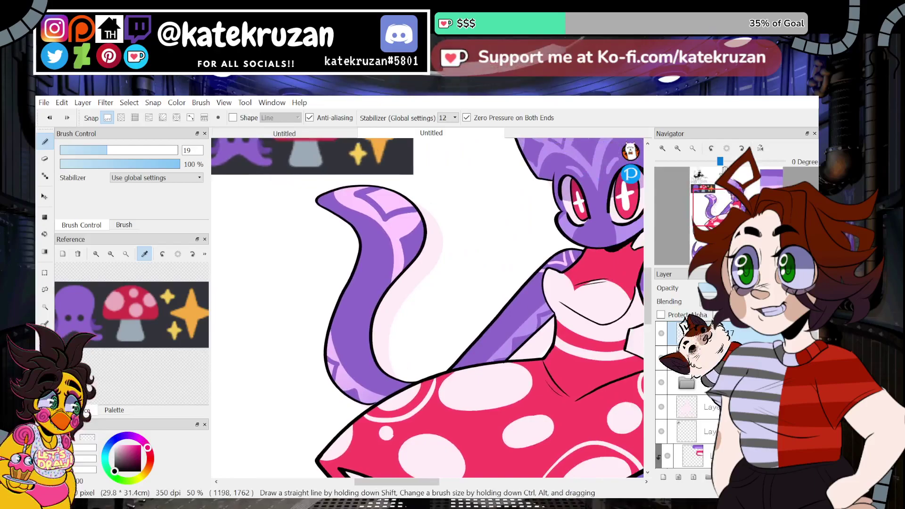
{"action": "left_click", "coordinate": [742, 148]}
{"action": "key", "text": "ctrl+z"}
{"action": "mouse_move", "coordinate": [407, 290]}
{"action": "left_mouse_down"}
{"action": "mouse_move", "coordinate": [409, 303]}
{"action": "mouse_move", "coordinate": [435, 313]}
{"action": "left_mouse_up"}
{"action": "left_click_drag", "start_coordinate": [440, 293], "coordinate": [442, 311]}
{"action": "left_click_drag", "start_coordinate": [435, 301], "coordinate": [457, 303]}
{"action": "left_click_drag", "start_coordinate": [459, 292], "coordinate": [461, 301]}
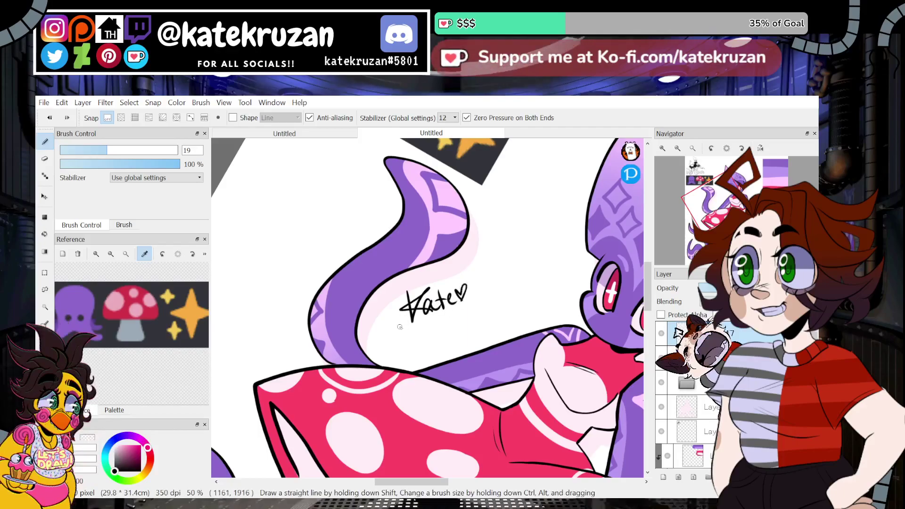
Step: Underline the signature, write the year 2023 beneath it, and shift it slightly away from the raised tentacle
{"action": "left_click_drag", "start_coordinate": [421, 332], "coordinate": [431, 342]}
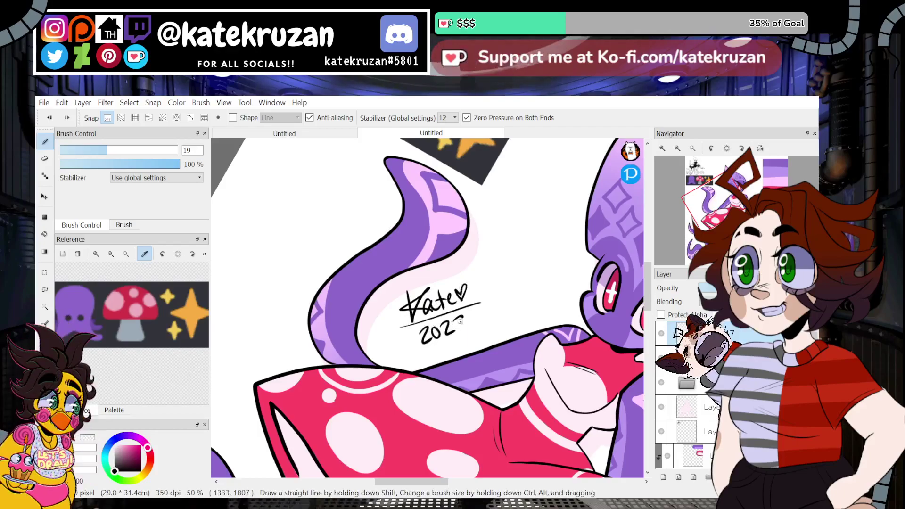
{"action": "key", "text": "v"}
{"action": "left_click_drag", "start_coordinate": [522, 310], "coordinate": [527, 316]}
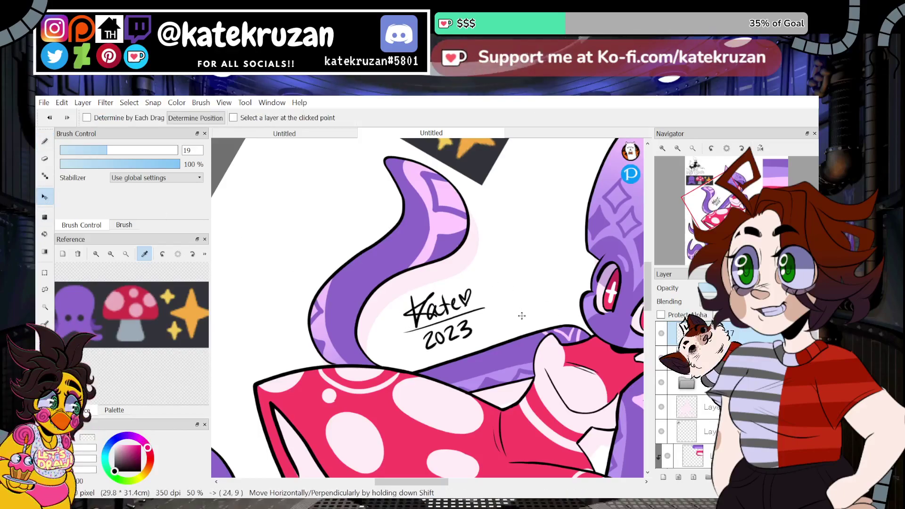
{"action": "left_click", "coordinate": [728, 147]}
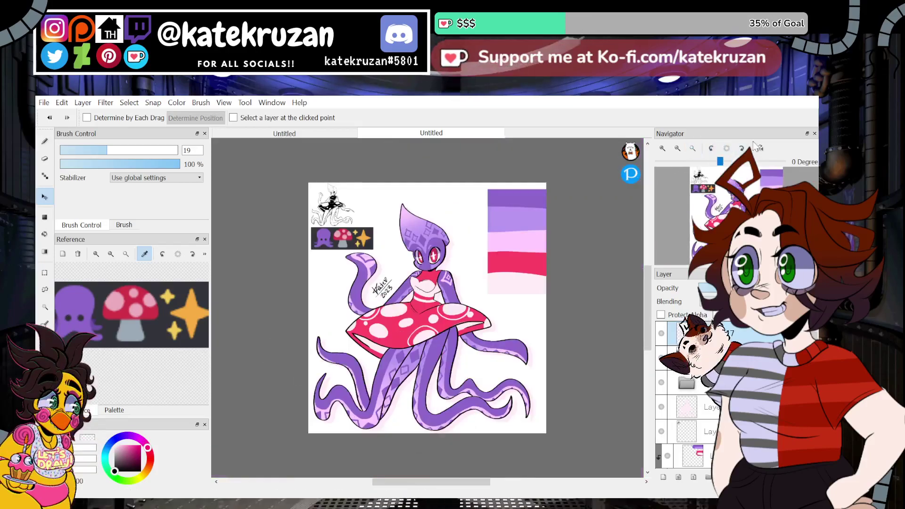